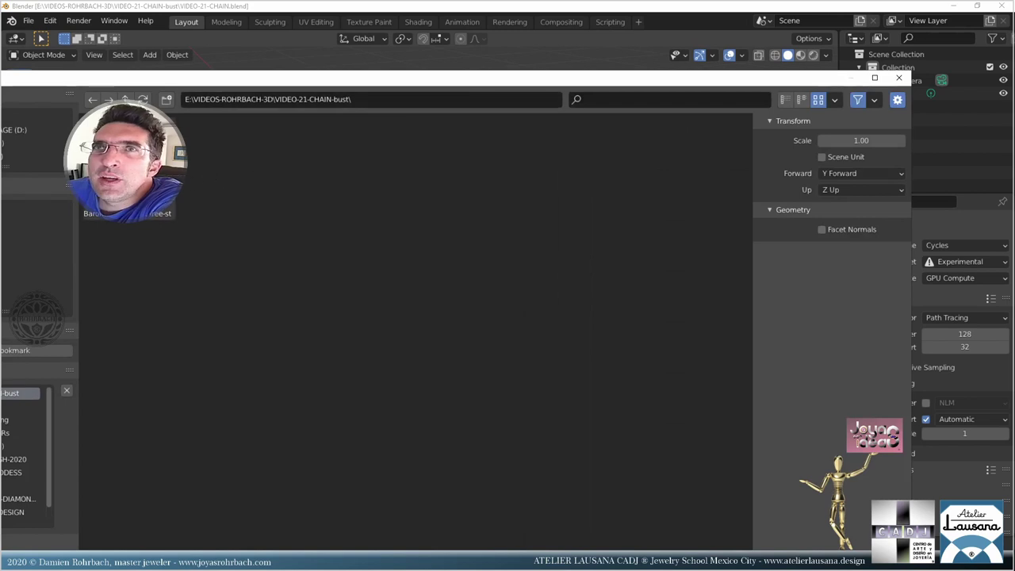
- Import the Baronesse-SIPIERE-free-stl bust from the VIDEO-21-CHAIN-bust folder, keeping the STL scale at 1.00 with Y forward and Z up
key("Escape")
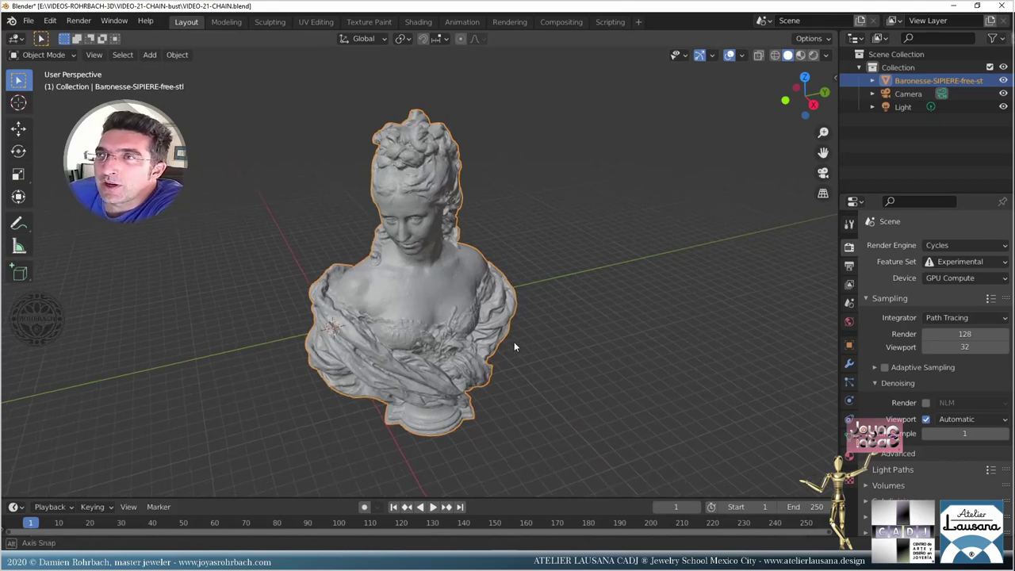
middle_click_drag(514, 342, 417, 309)
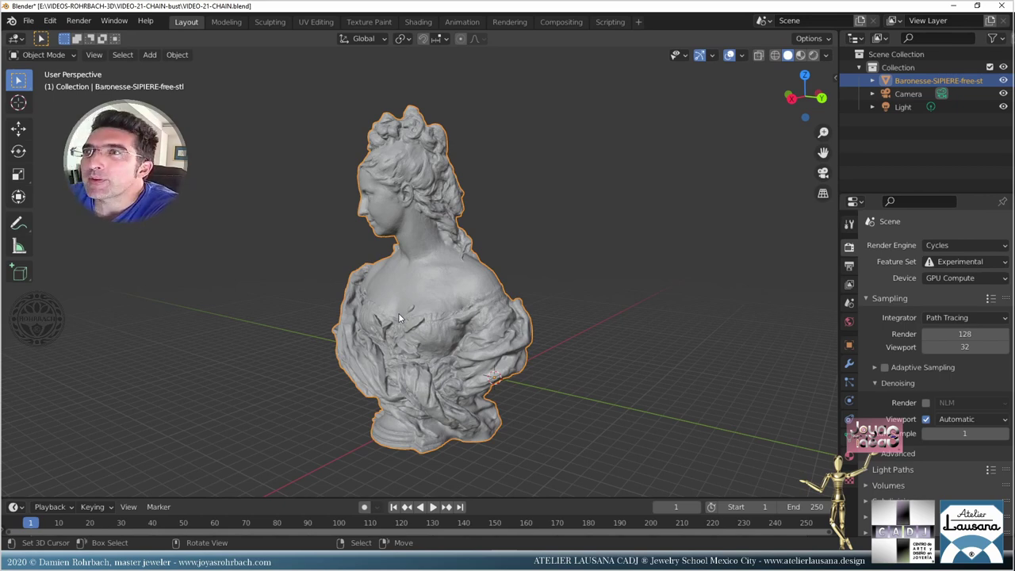
- Show the bust's transform values and set its origin to the centre of its geometry
key("n")
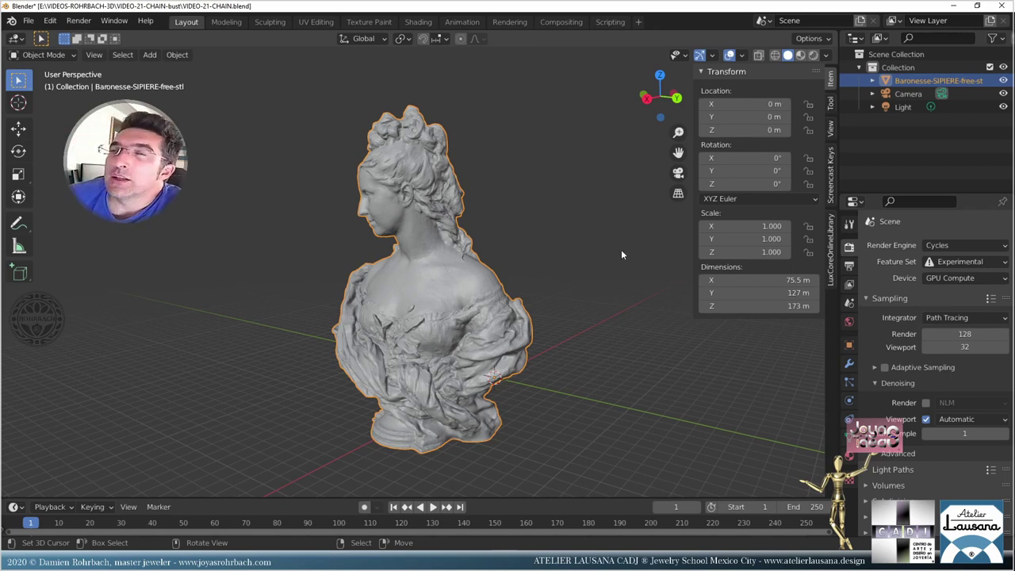
left_click(177, 54)
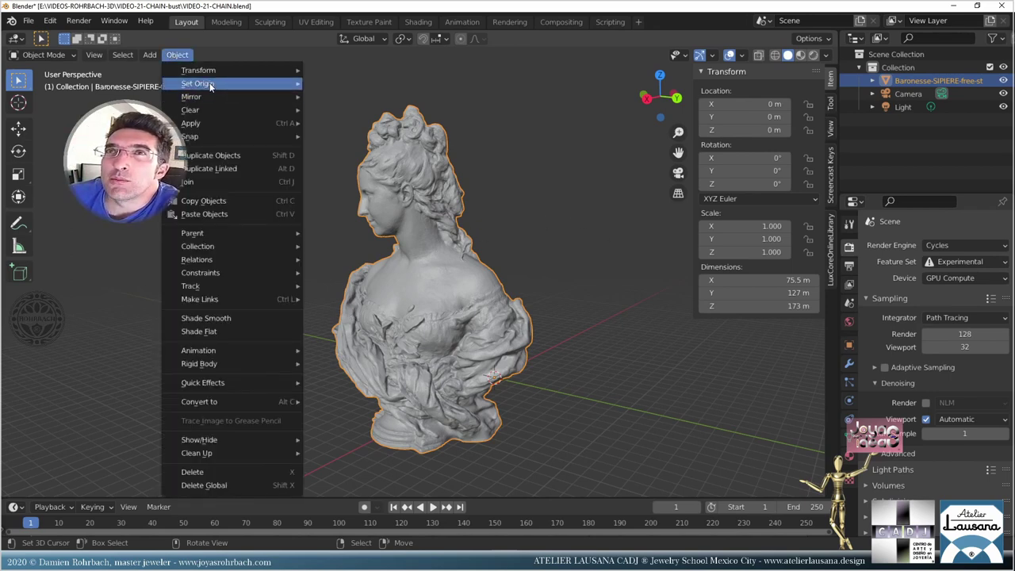
mouse_move(209, 82)
left_click(406, 97)
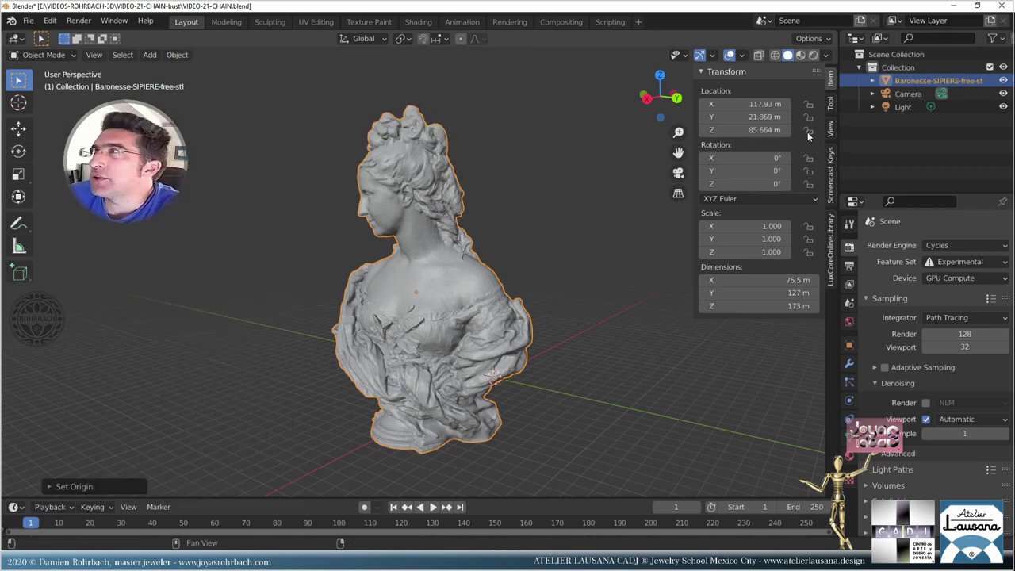
- Enable the Screencast Keys display and return to the bust's transform values
left_click(830, 161)
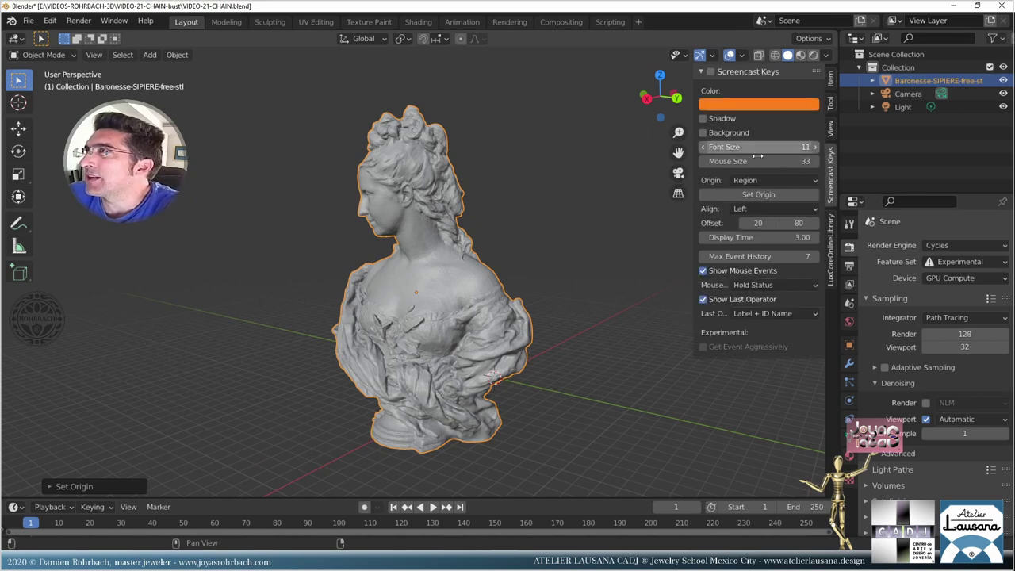
left_click(711, 72)
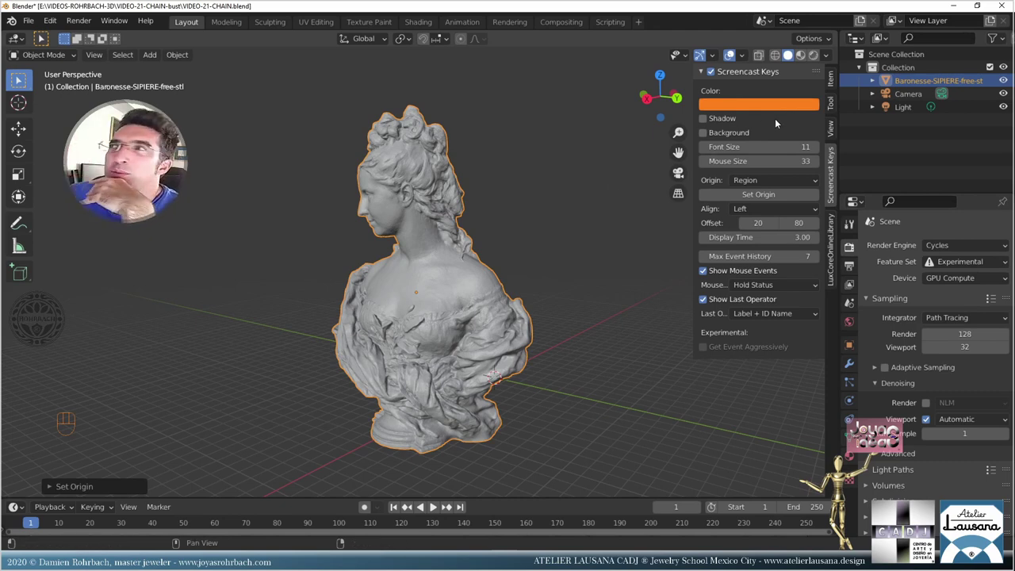
left_click(830, 79)
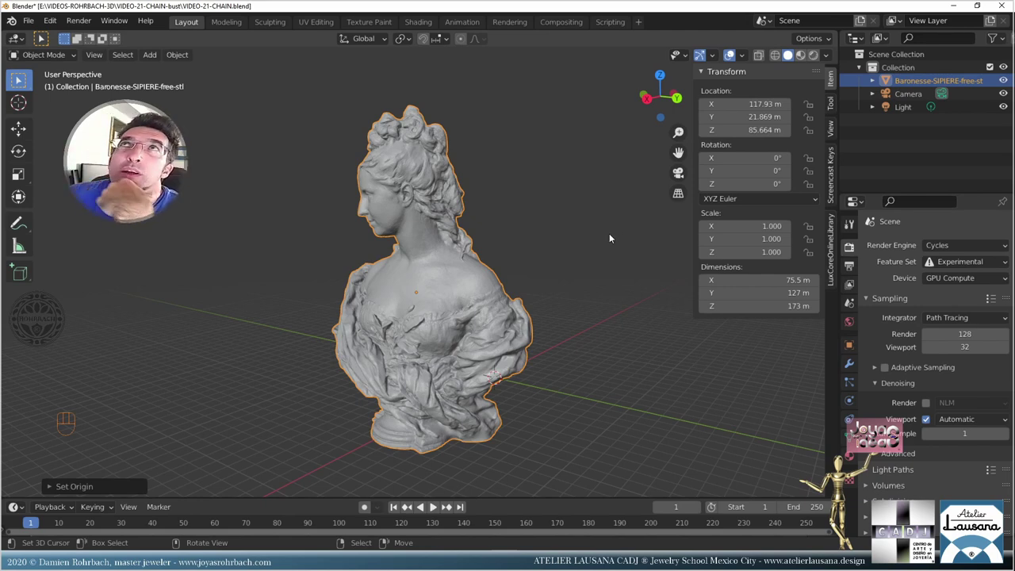
- Set the bust's X, Y and Z location to 0 m
left_click(742, 129)
type("0")
key("Return")
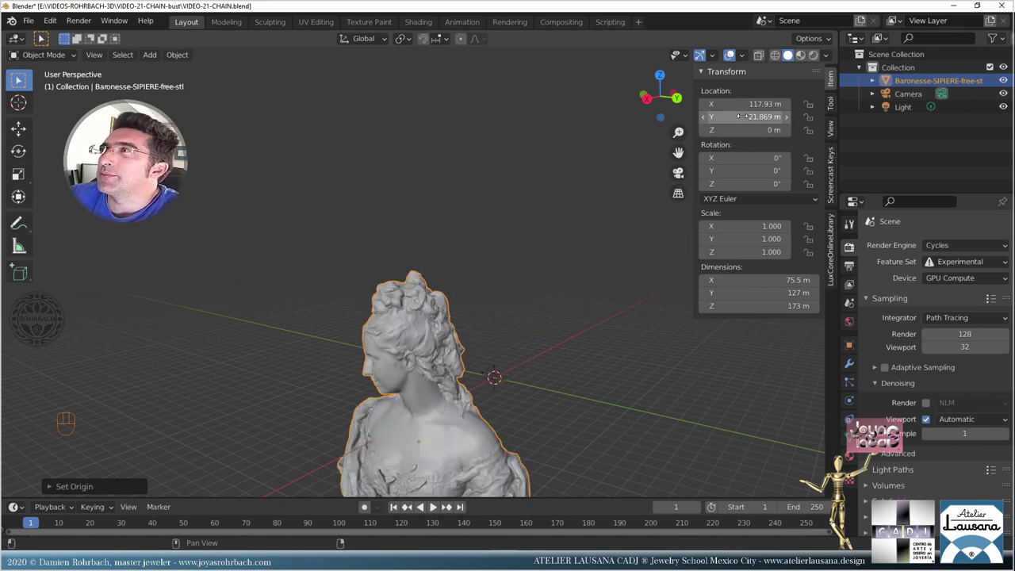
left_click(741, 117)
type("0")
key("Return")
left_click(741, 104)
type("0")
key("Return")
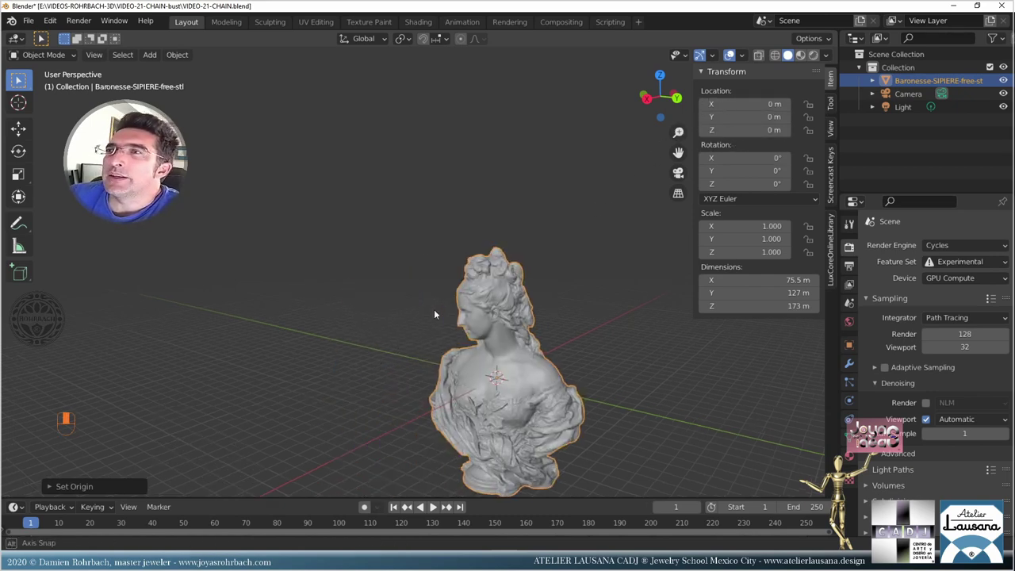
- Add a Bezier curve at the world origin inside the bust
key("KP_Decimal")
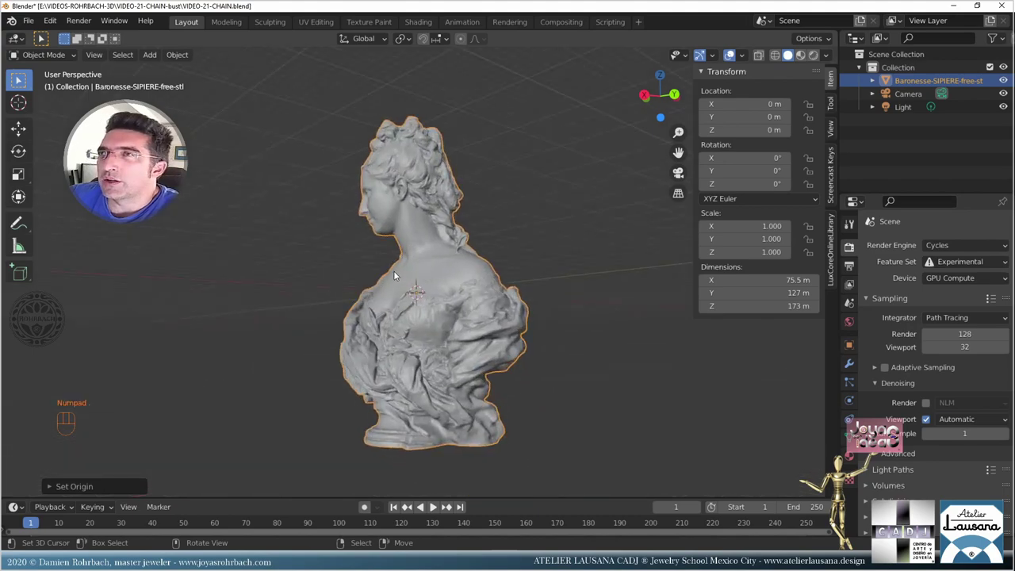
scroll(350, 235, "up", 5)
scroll(351, 234, "down", 5)
middle_click_drag(346, 249, 442, 251)
scroll(436, 294, "up", 3)
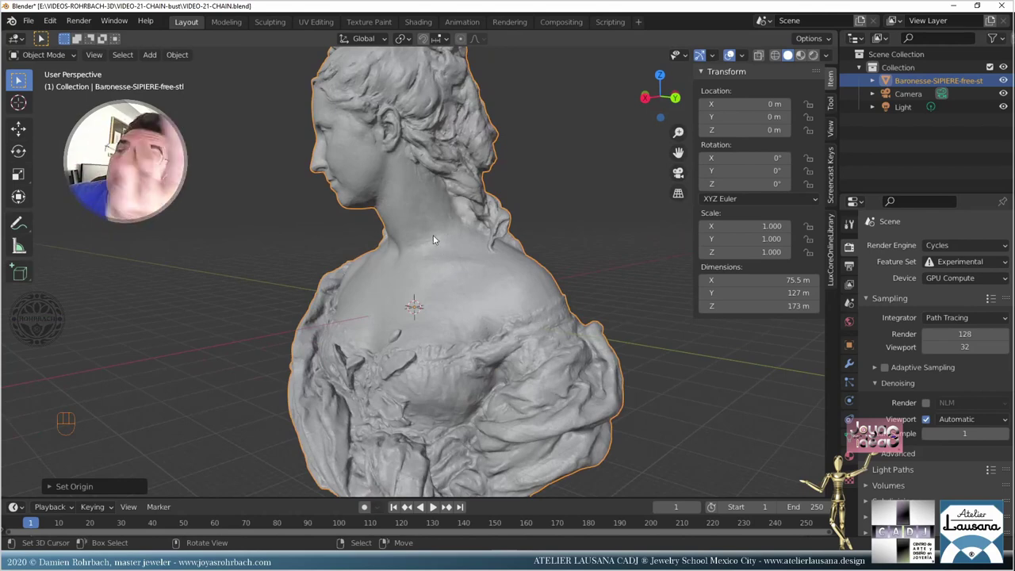
left_click(150, 55)
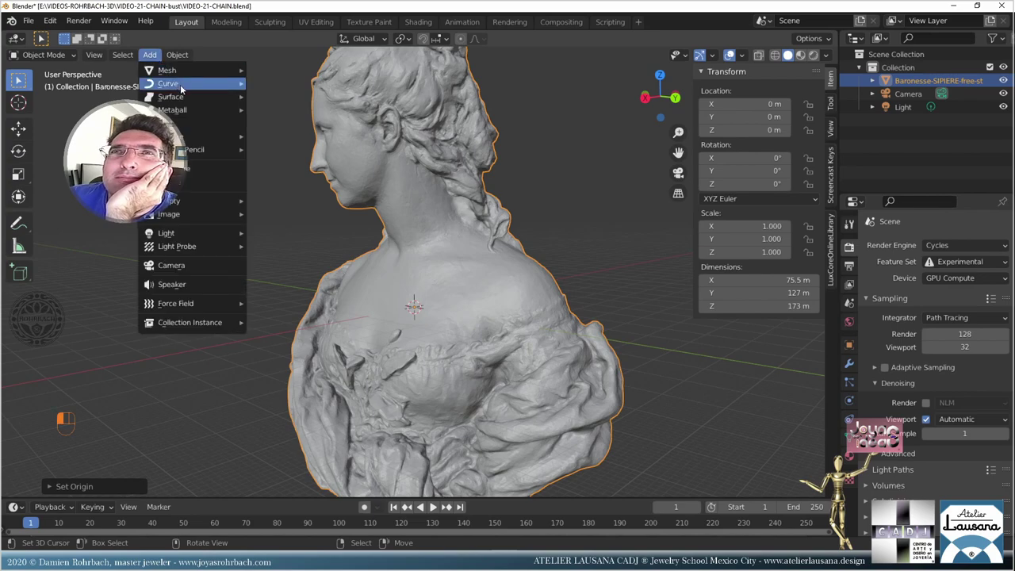
mouse_move(222, 83)
left_click(275, 87)
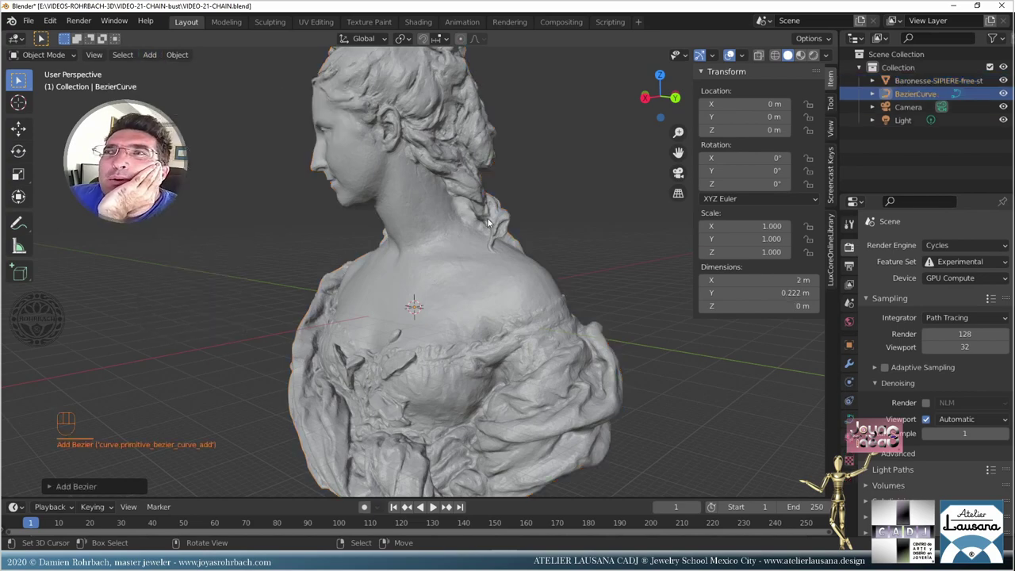
- Set the bust's Z rotation to -90° and apply the rotation to the object
scroll(487, 217, "down", 6)
mouse_move(501, 203)
middle_mouse_down()
mouse_move(452, 207)
mouse_move(496, 198)
middle_mouse_up()
scroll(445, 270, "up", 6)
middle_click_drag(360, 255, 467, 243)
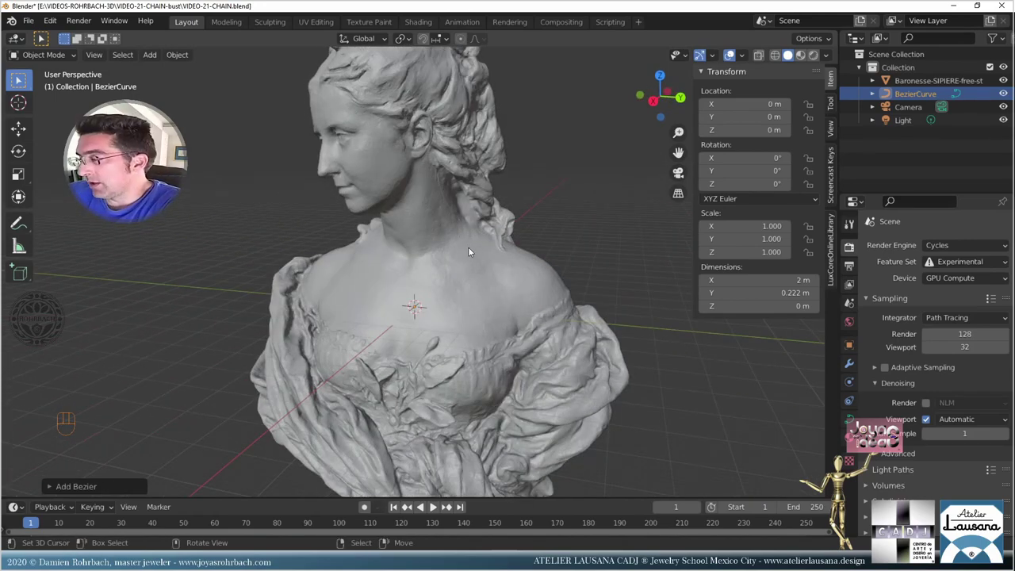
key("KP_7")
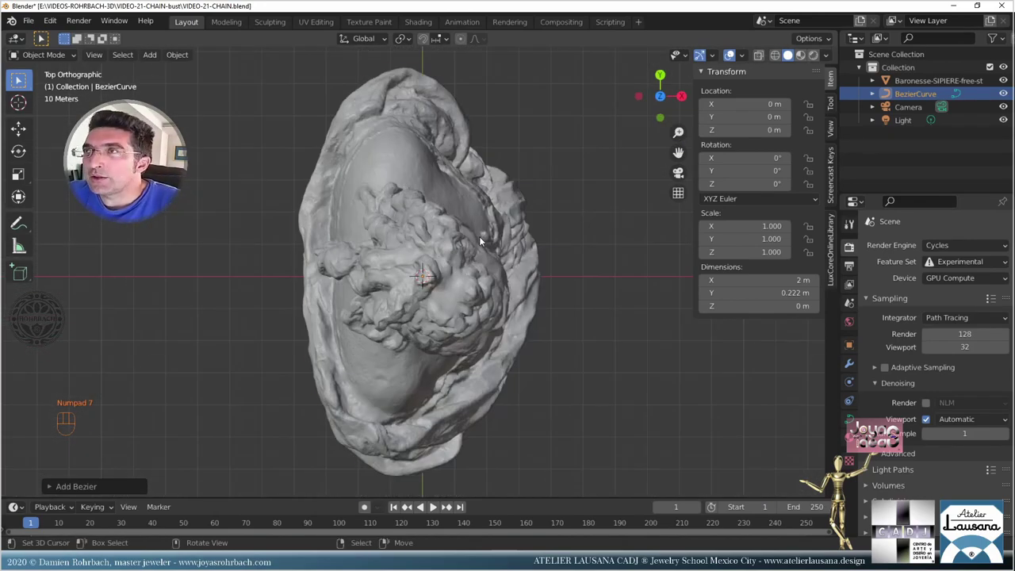
left_click(446, 265)
key("ctrl+z")
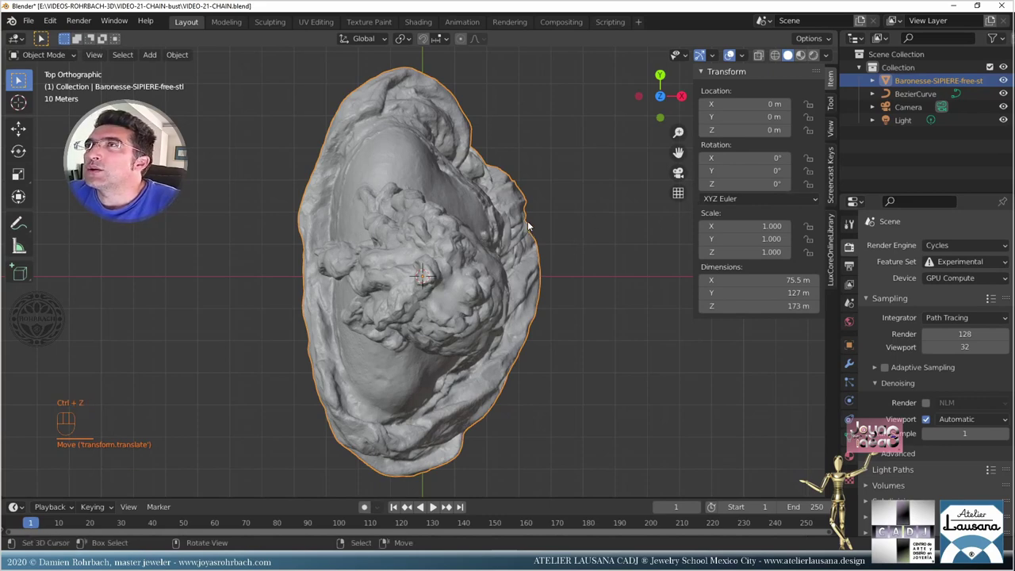
left_click(739, 183)
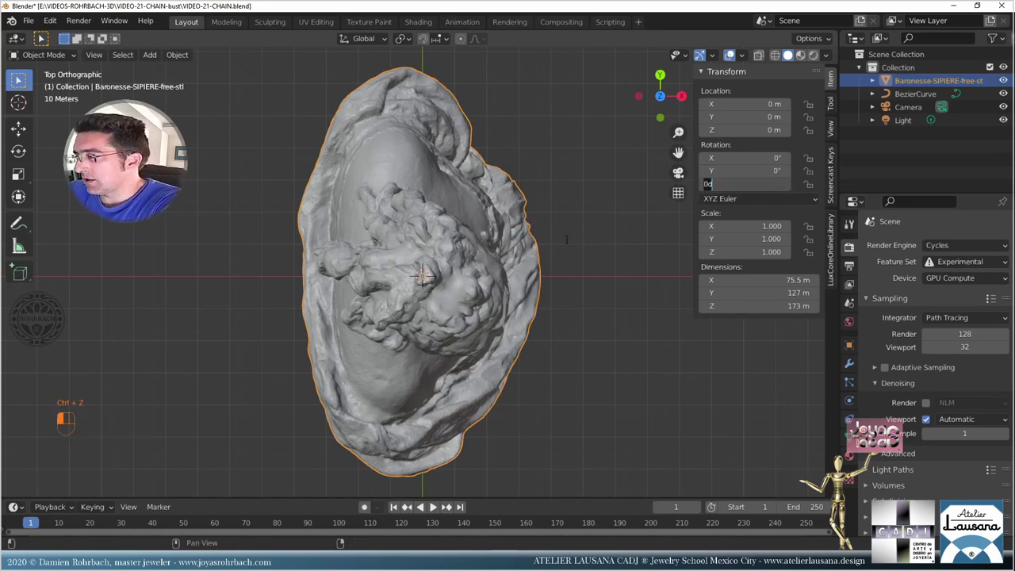
type("-90")
key("Return")
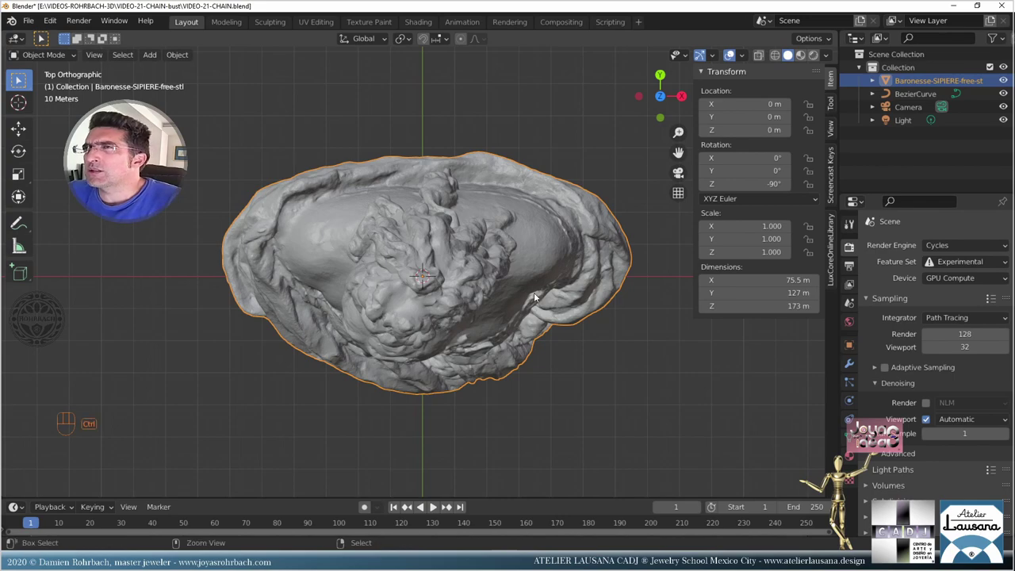
key("ctrl+a")
left_click(513, 307)
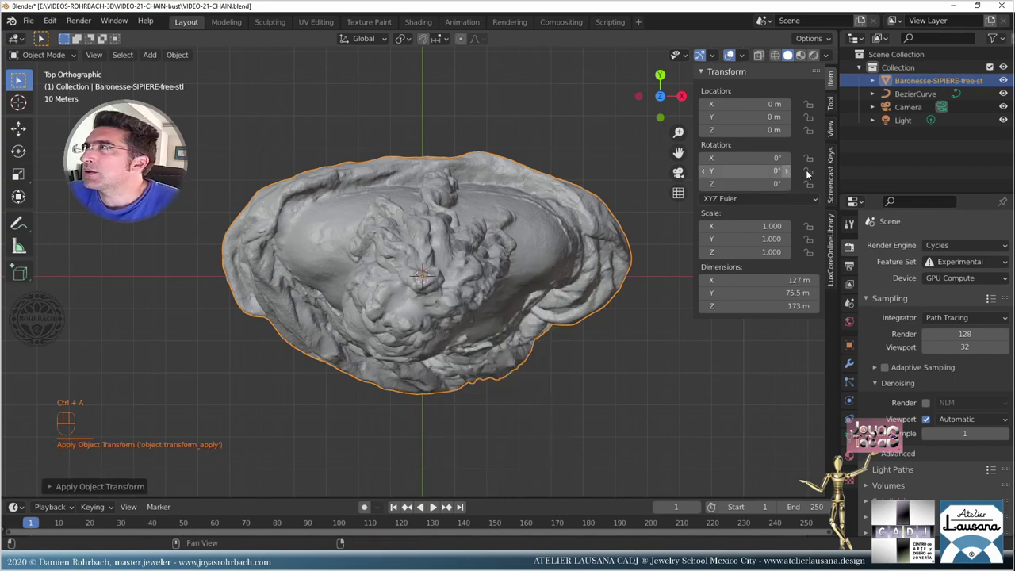
- Edit the Bezier curve and scale all its points up uniformly about 25 times
middle_click_drag(420, 273, 460, 252)
left_click(914, 93)
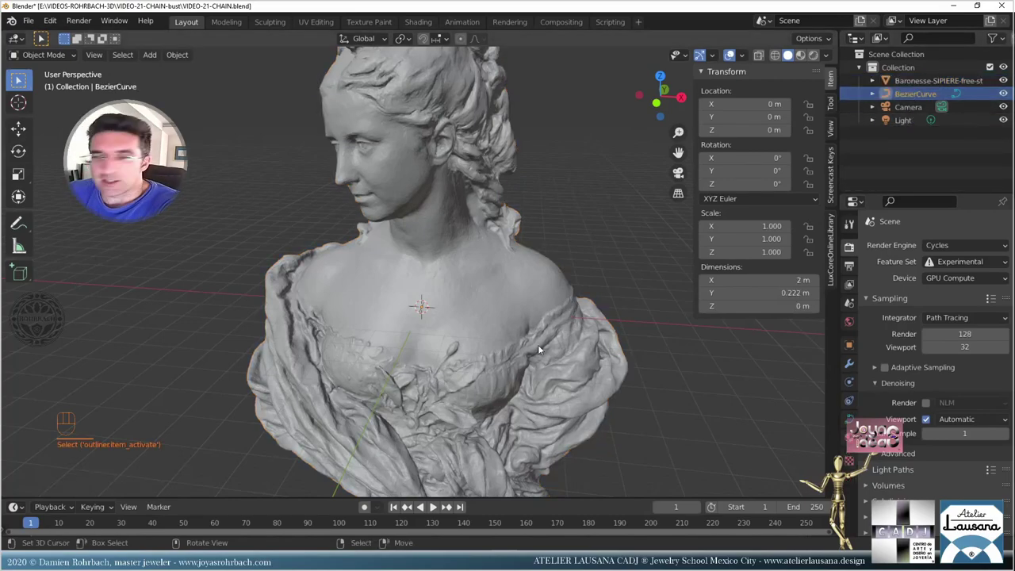
key("KP_7")
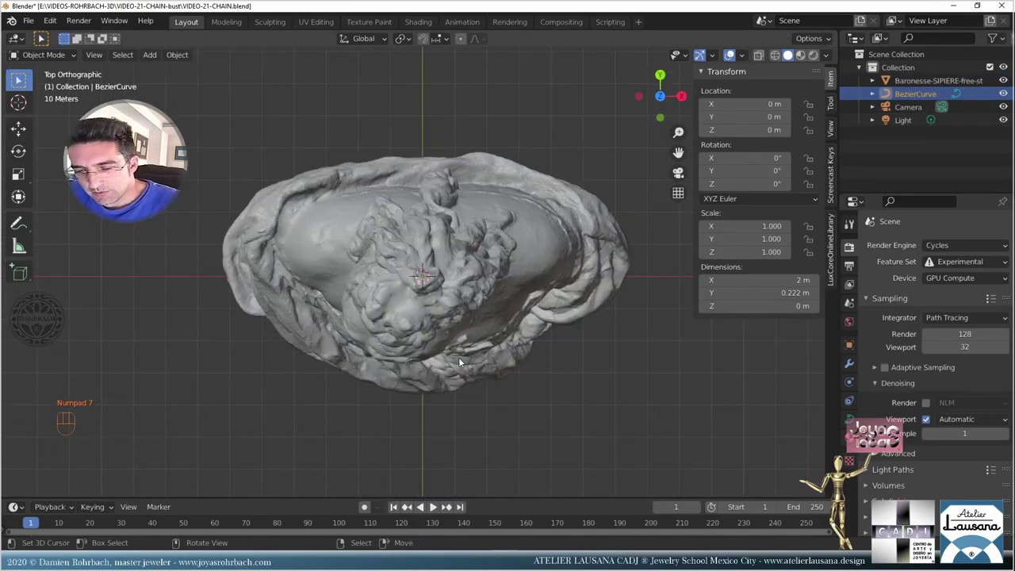
key("Tab")
scroll(461, 284, "up", 4)
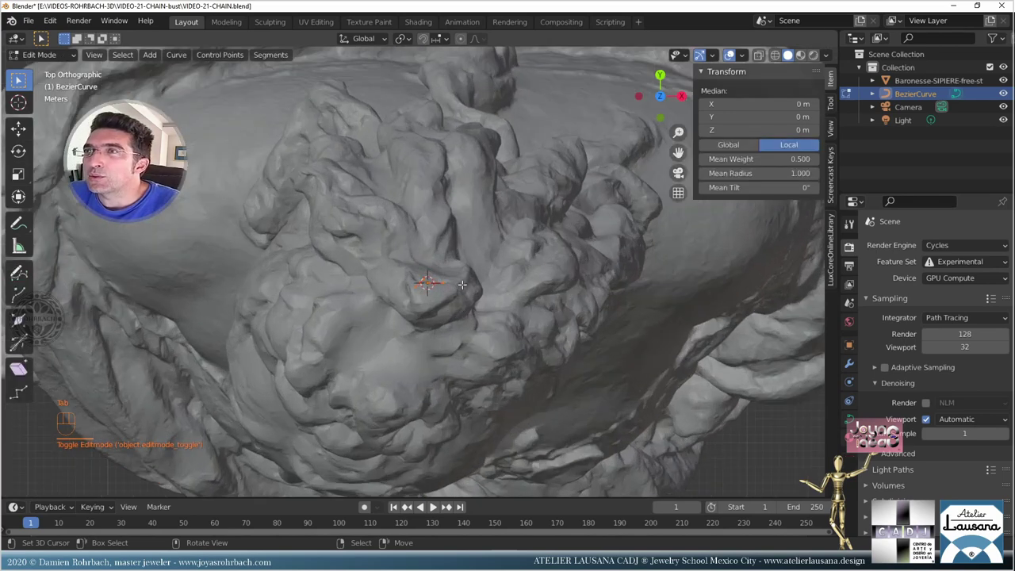
scroll(461, 284, "down", 2)
scroll(462, 284, "down", 2)
key("s")
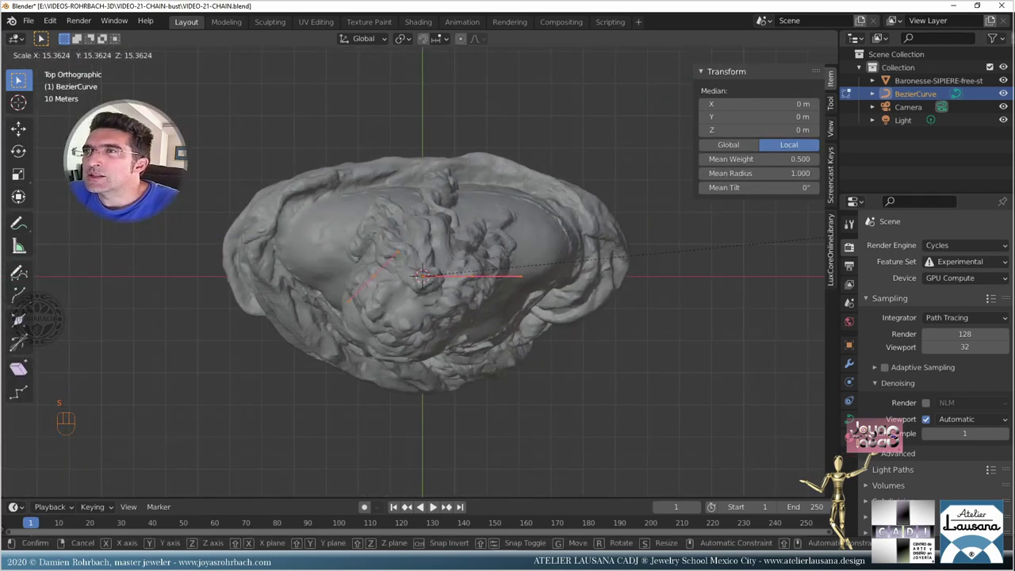
left_click(750, 85)
- Raise both control points of the Bezier curve along Z to the bust's neck height, about 27 m
middle_click_drag(528, 167, 553, 236)
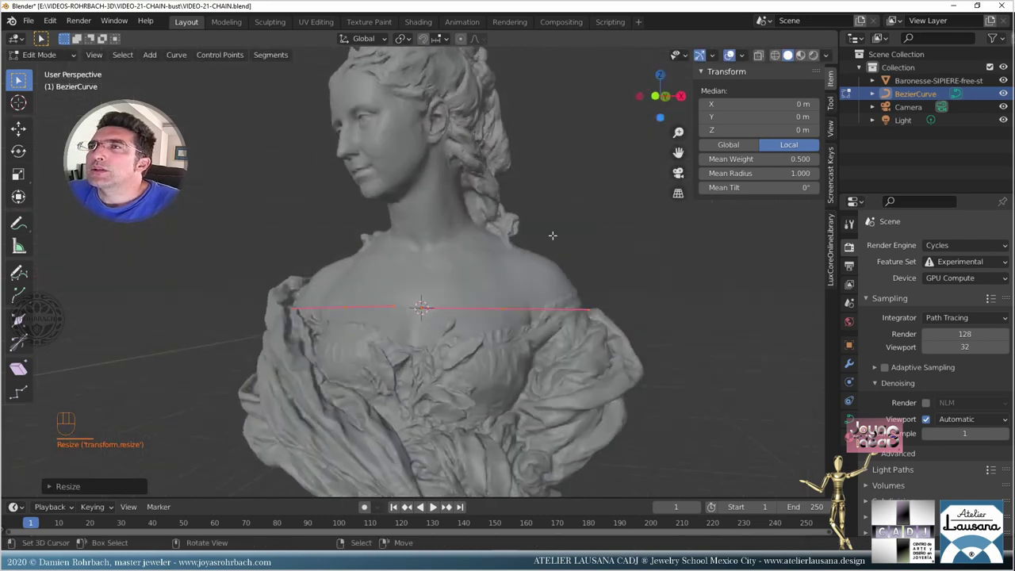
key("Tab")
key("Tab")
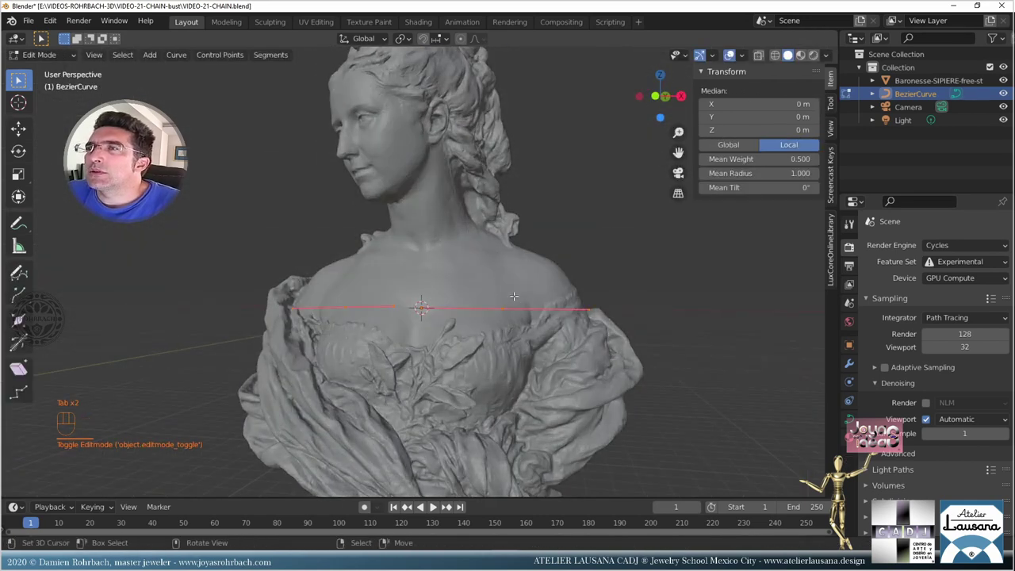
left_click(514, 295)
left_click(18, 128)
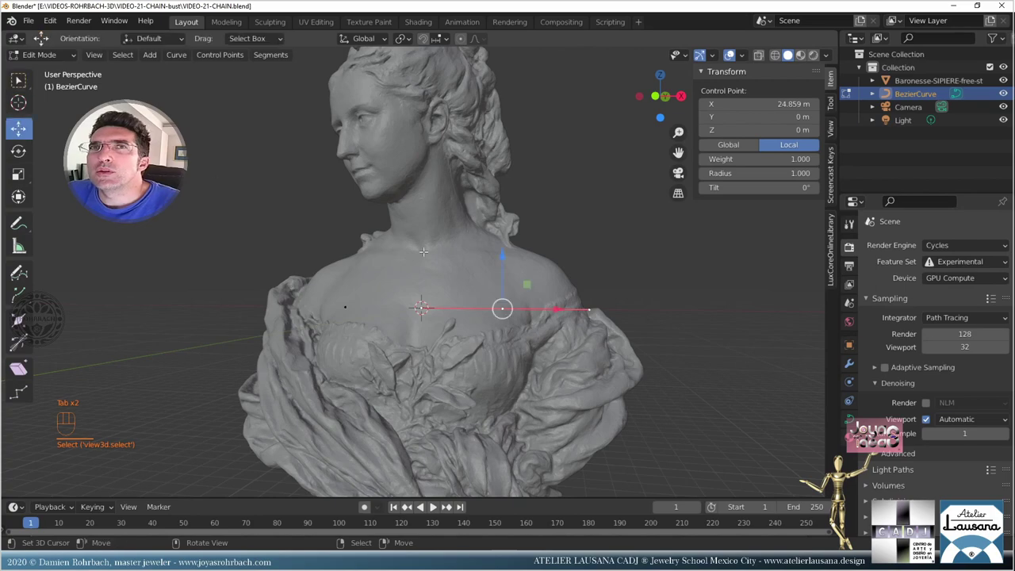
left_click_drag(496, 257, 497, 168)
left_click(345, 307)
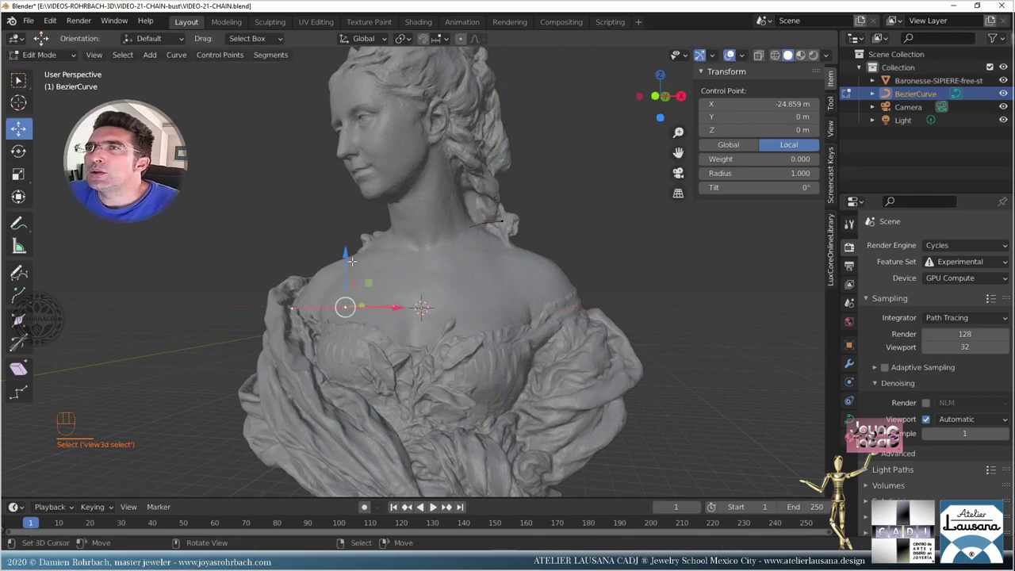
left_click_drag(351, 260, 351, 173)
- Move the inner handle of the negative-X control point forward along Y to about -34.6 m, in front of the neck
middle_click_drag(351, 173, 398, 227)
left_click(398, 227)
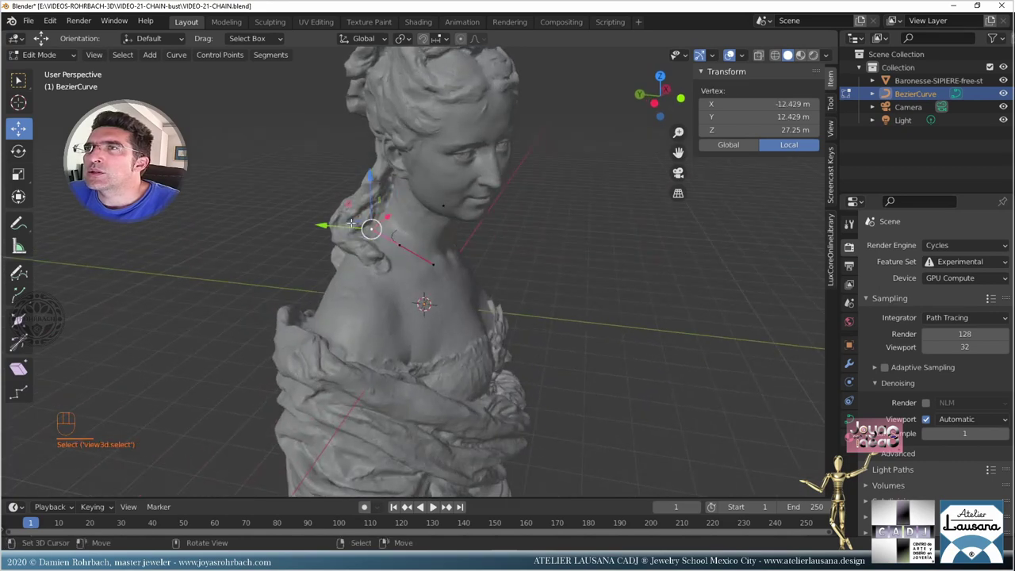
left_click_drag(351, 225, 513, 244)
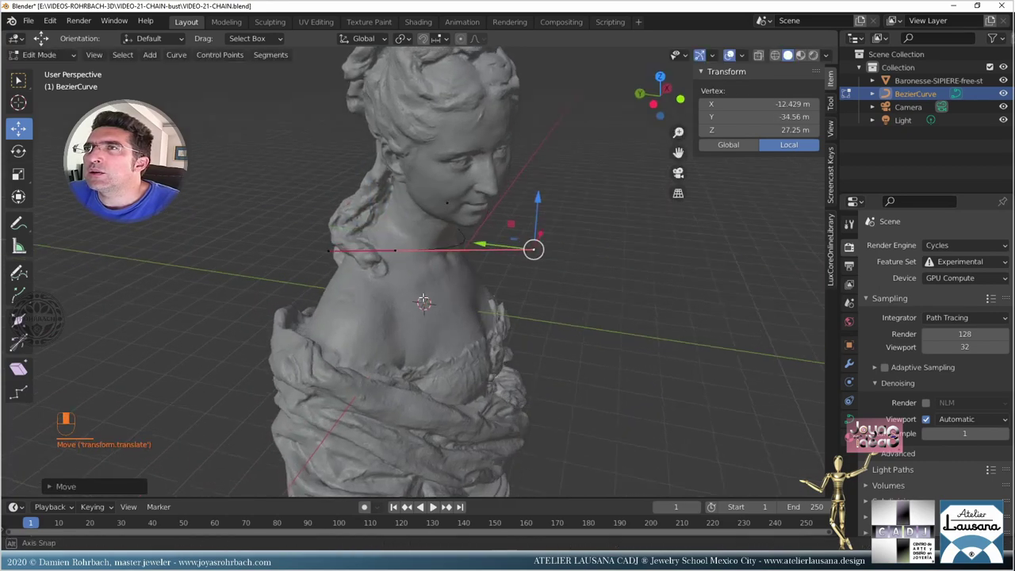
- Using X-ray in top view, move the negative-X control point beside the neck, to about X -12.6 m, Y 8.8 m
middle_click_drag(513, 244, 442, 317)
key("KP_7")
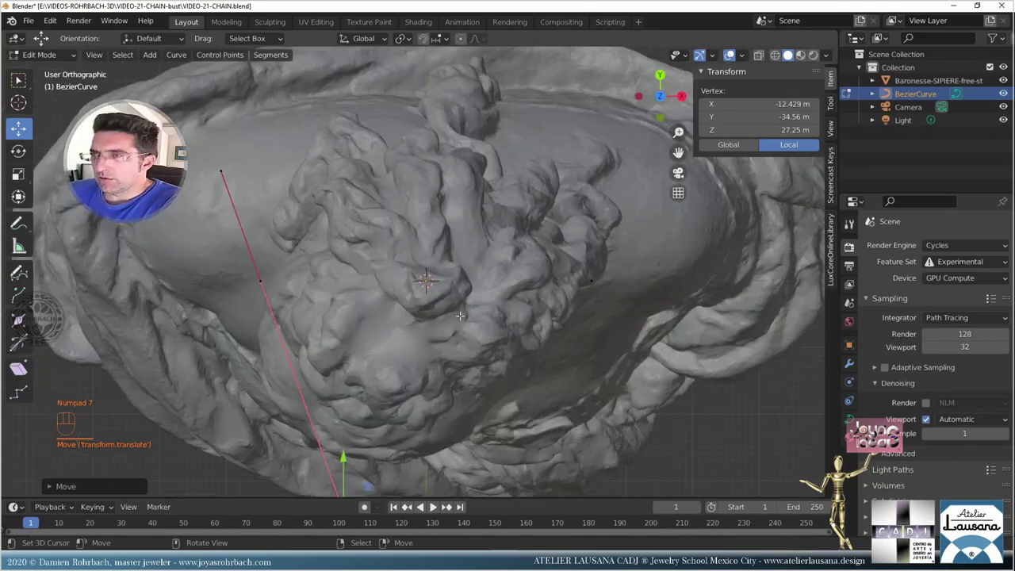
key("alt+z")
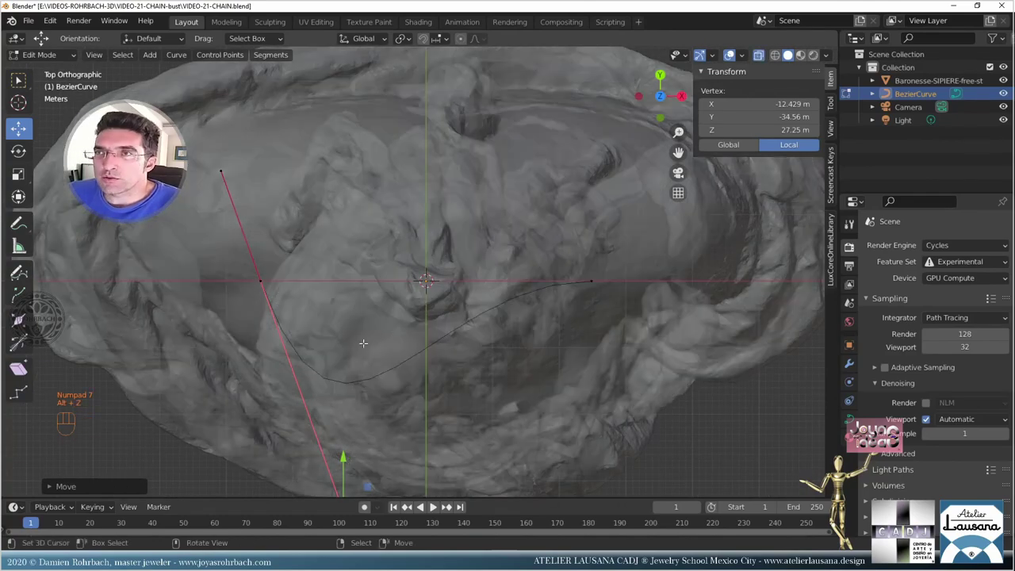
key("g")
right_click(284, 268)
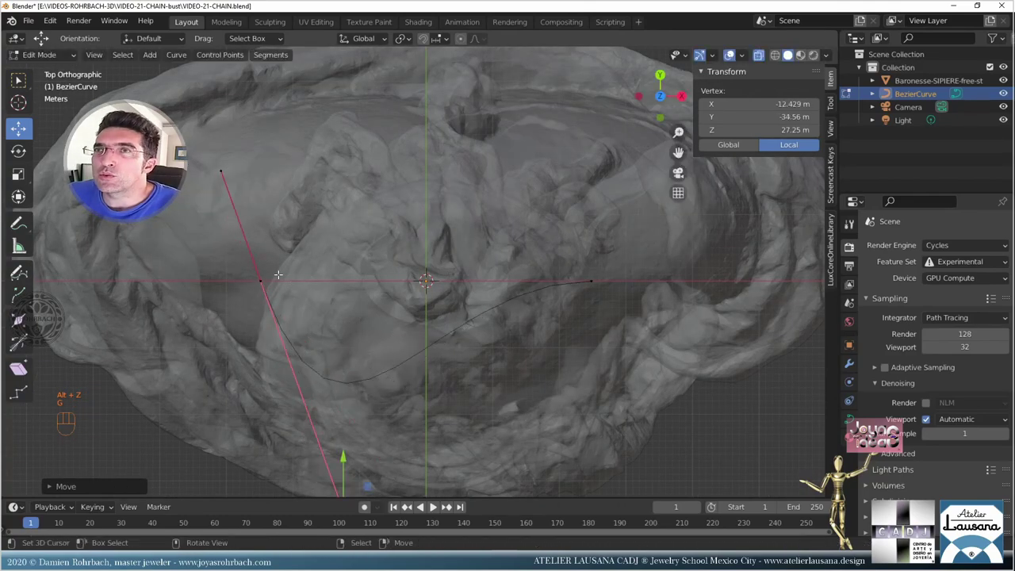
left_click(277, 274)
key("g")
left_click(377, 172)
key("alt+z")
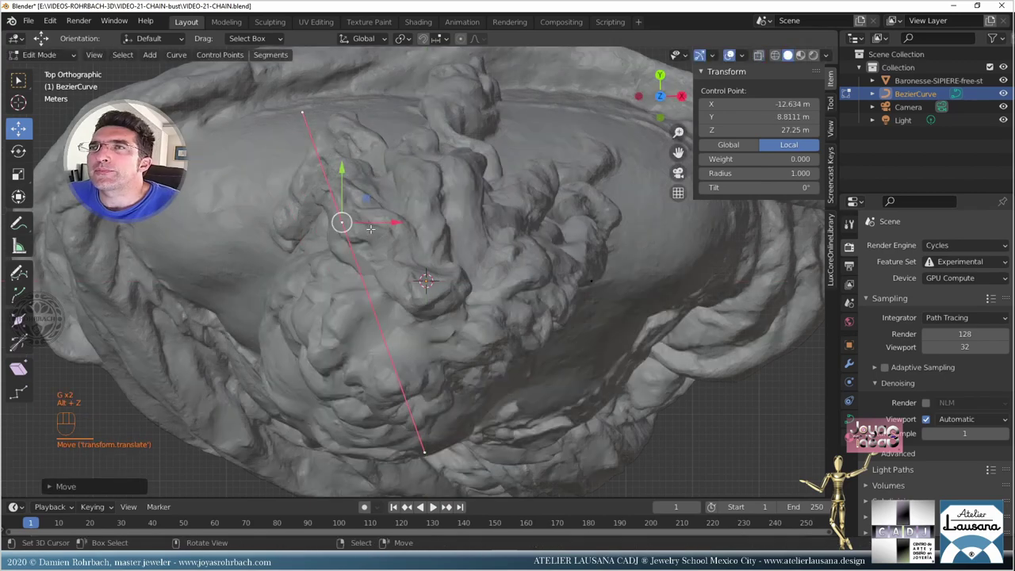
- Move the front handle of the negative-X control point along X in front of the neck
middle_click_drag(377, 171, 518, 184)
left_click(641, 168)
key("g")
key("x")
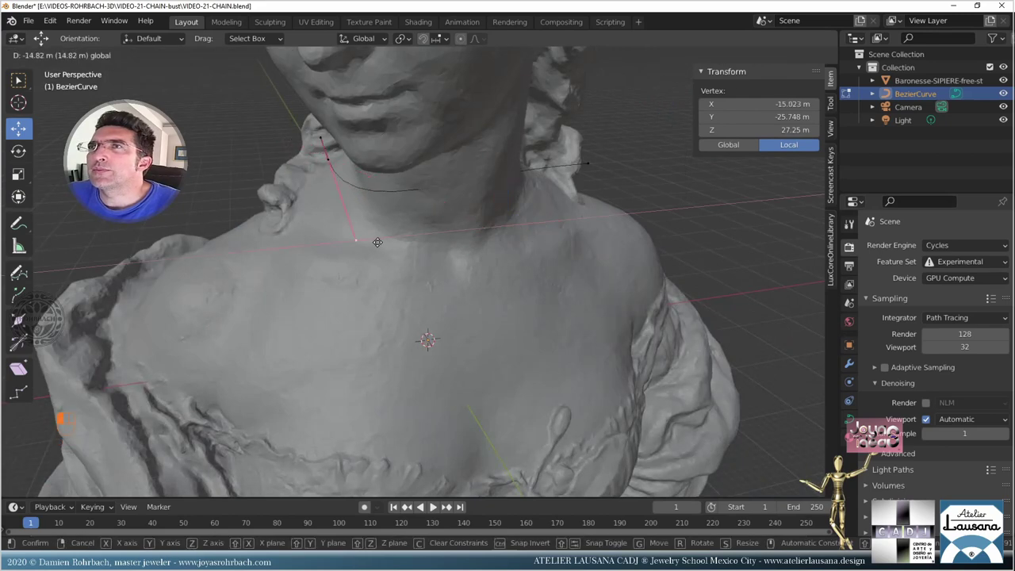
left_click(429, 211)
- In top view, move the inner handle of the positive-X control point in front of the neck, to about Y -25.1 m
left_click(586, 161)
middle_click_drag(586, 161, 555, 182)
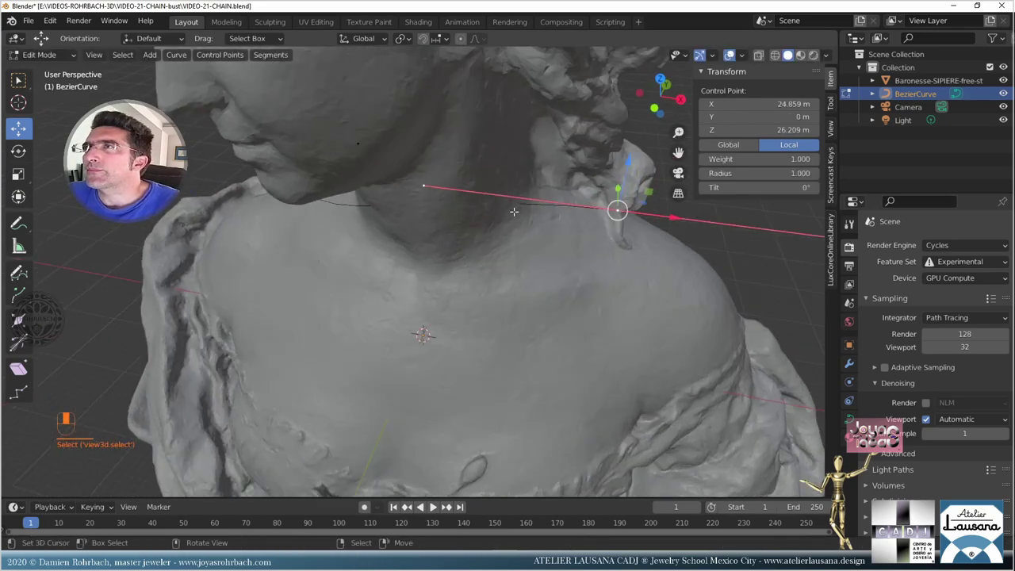
left_click(452, 188)
key("KP_7")
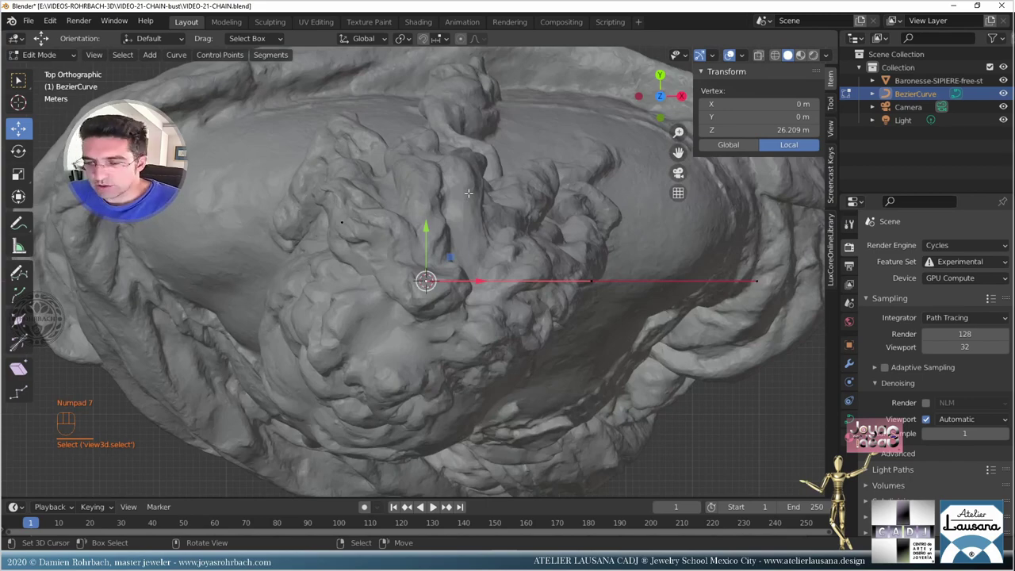
key("g")
left_click(421, 280)
- Move the positive-X control point inward along X to the side of the neck, about X 19.2 m
middle_click_drag(421, 280, 587, 182)
left_click(544, 227)
key("g")
left_click(519, 229)
- Shift the front handle of the positive-X control point outward along X to about 19.1 m
middle_click_drag(519, 228, 384, 269)
left_click(293, 302)
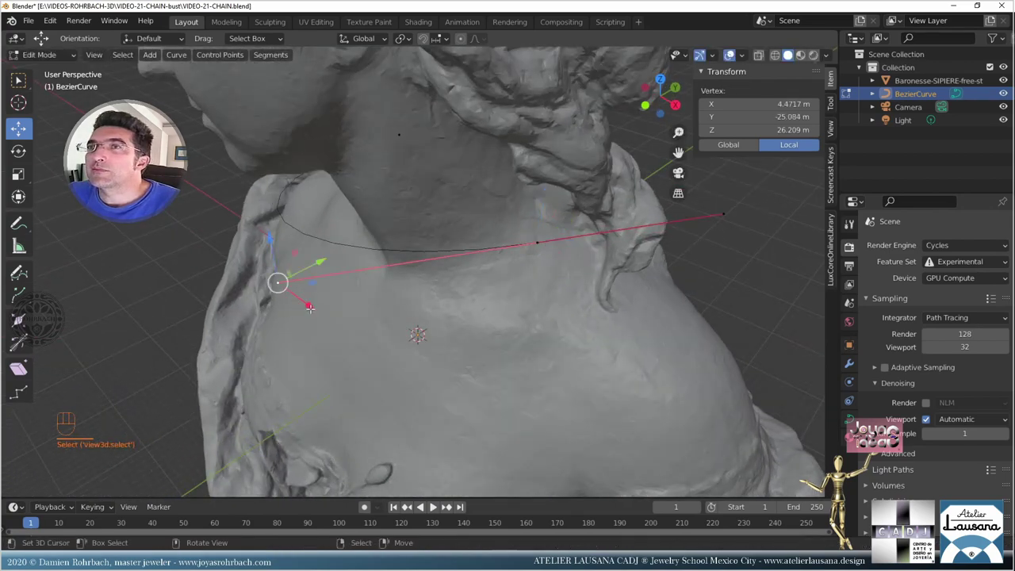
key("g")
left_click(603, 246)
- Move the positive-X control point back along Y to about 6.2 m, toward the hair behind the neck
middle_click_drag(602, 246, 428, 264)
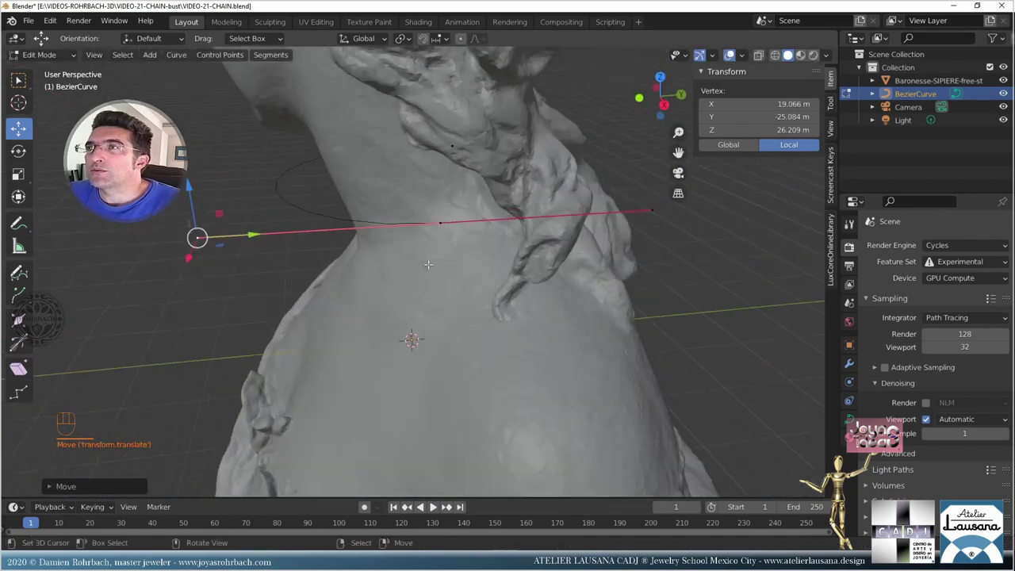
left_click(440, 222)
key("g")
key("y")
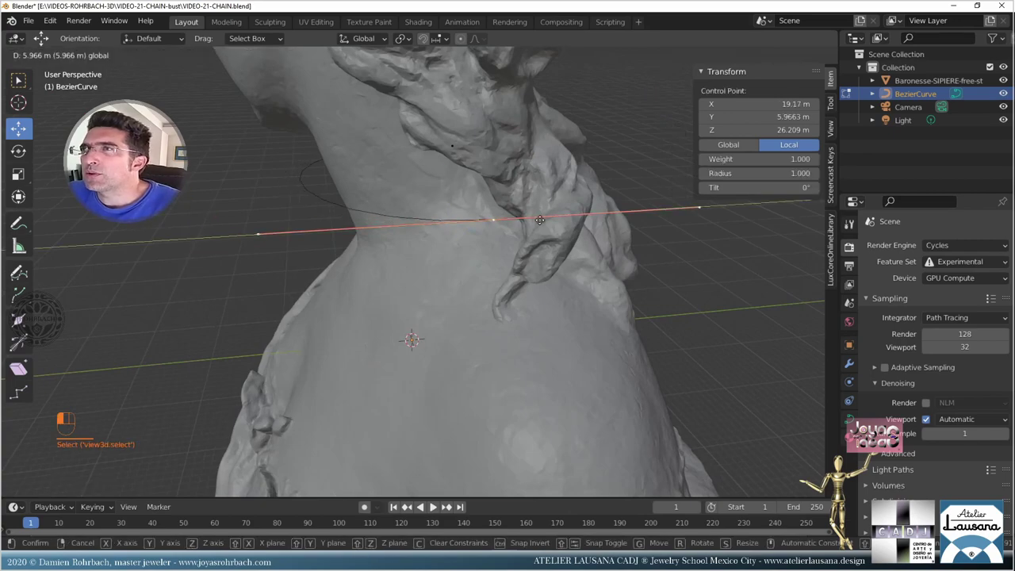
left_click(541, 219)
middle_click_drag(541, 219, 464, 240)
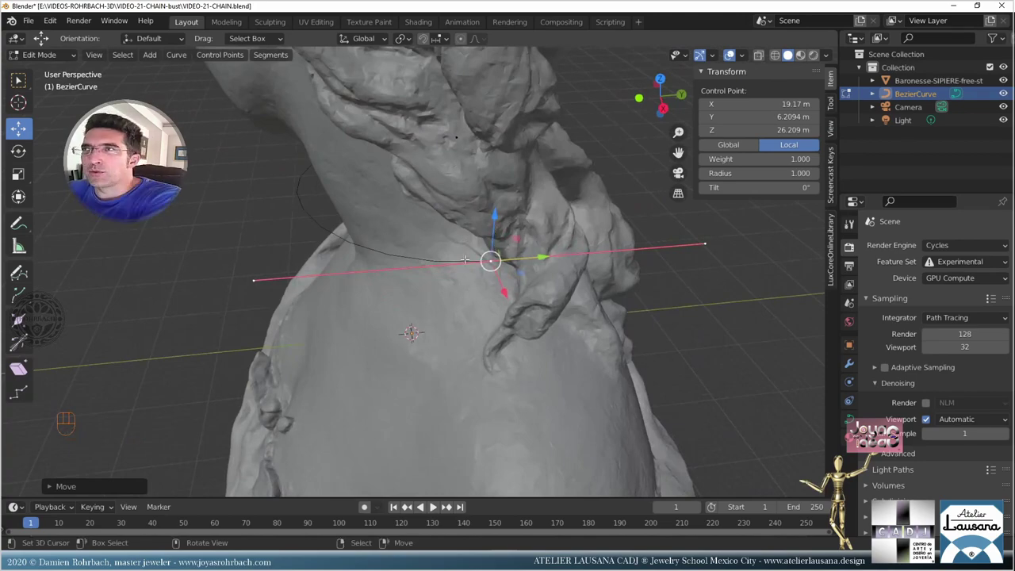
- Fine-tune the positive-X control point along X beside the neck, leave curve editing and save the file
middle_click_drag(420, 271, 381, 313)
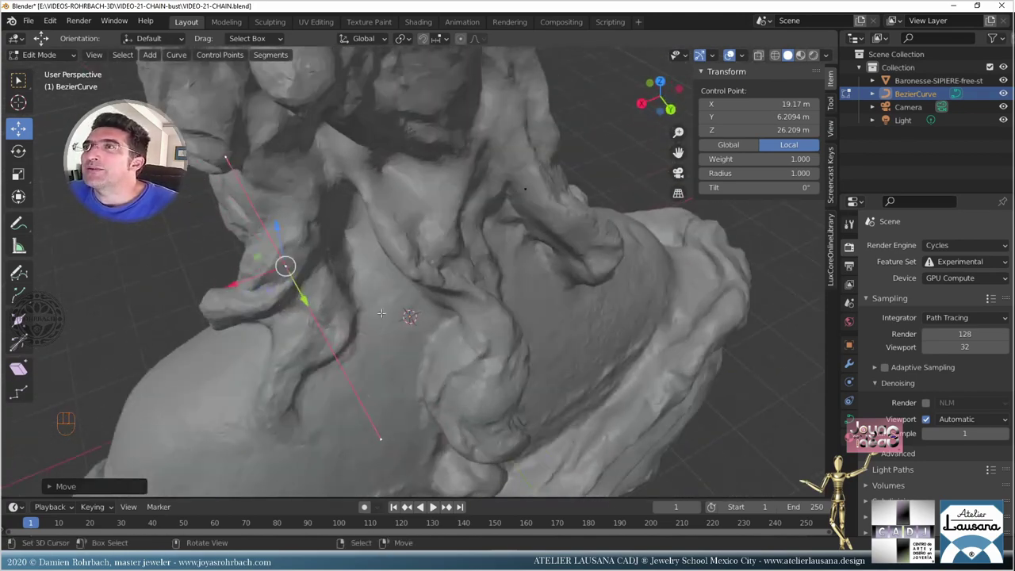
middle_click_drag(376, 248, 535, 246)
middle_click_drag(540, 249, 511, 248)
key("g")
key("x")
left_click(616, 238)
key("Tab")
key("ctrl+s")
- Set the Bezier curve's preview resolution to 60
left_click(849, 420)
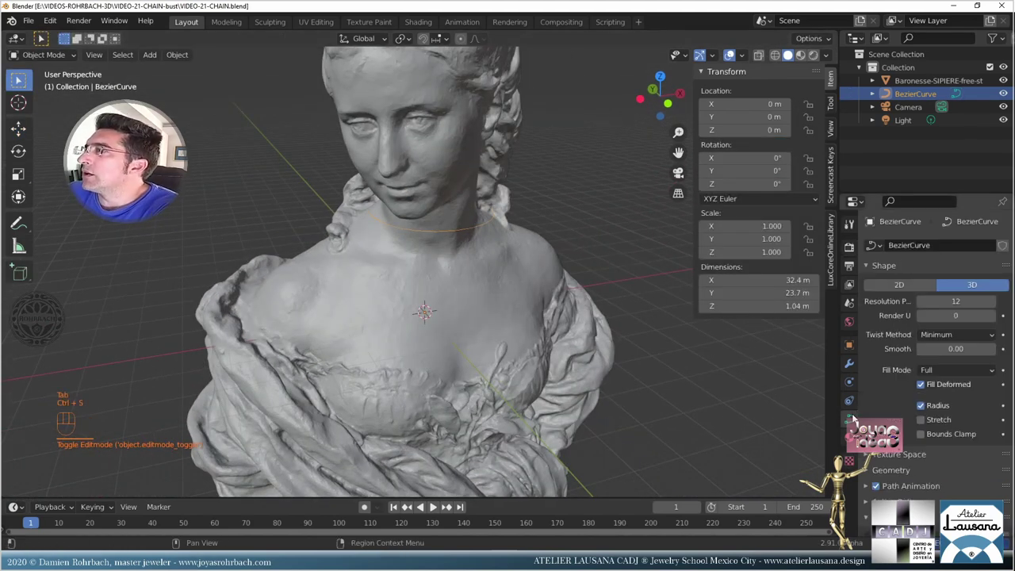
left_click(954, 301)
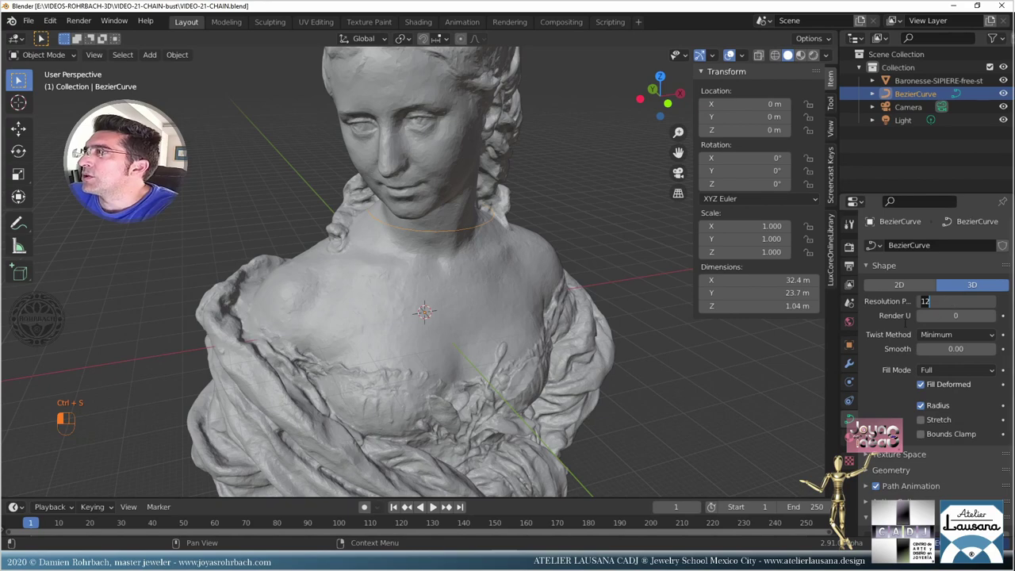
type("60")
key("Return")
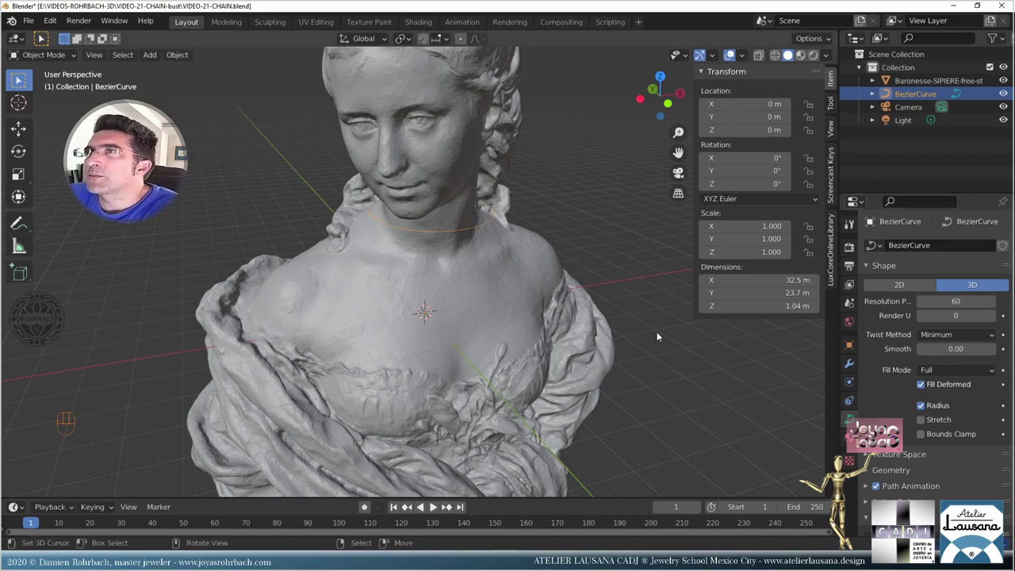
- Rename the Bezier curve object as theCHAIN-path and save the file
middle_click_drag(447, 296, 533, 287)
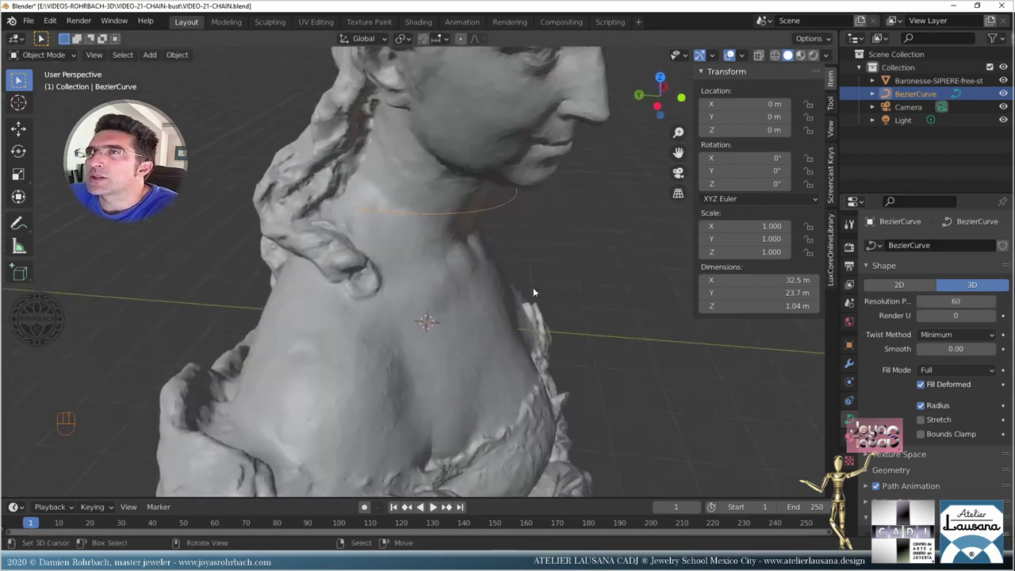
double_click(915, 94)
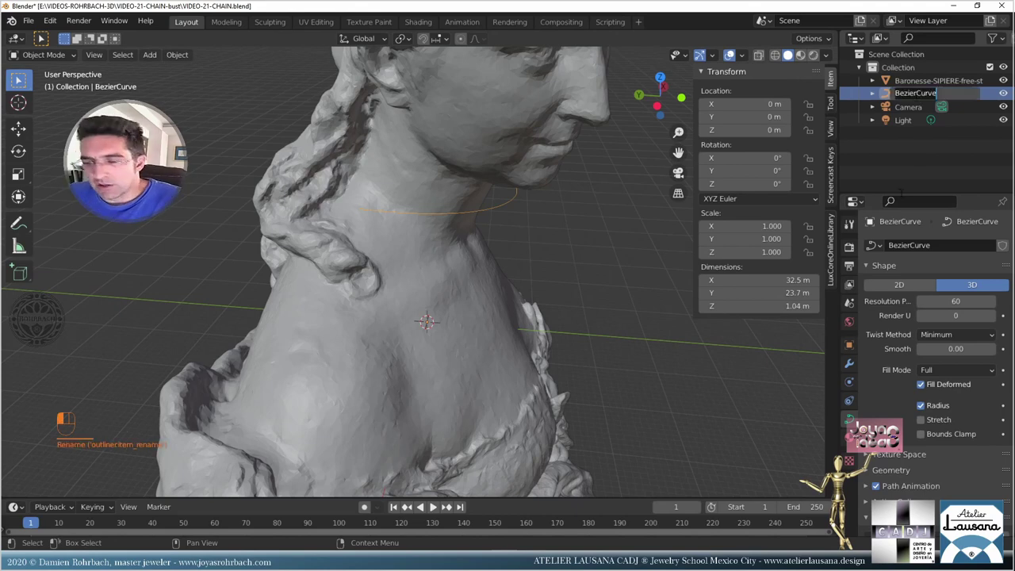
type("the")
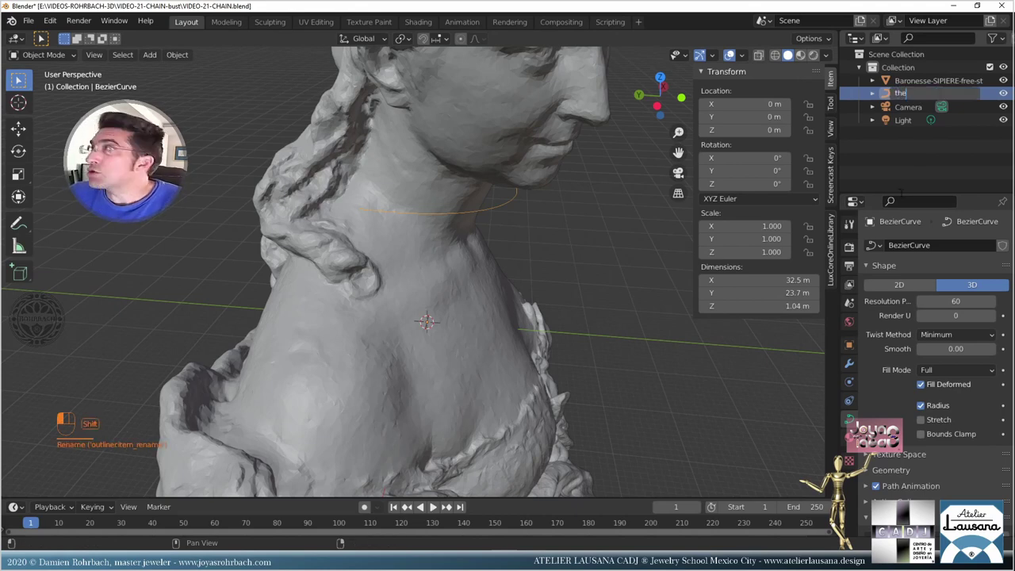
type("CHAIN")
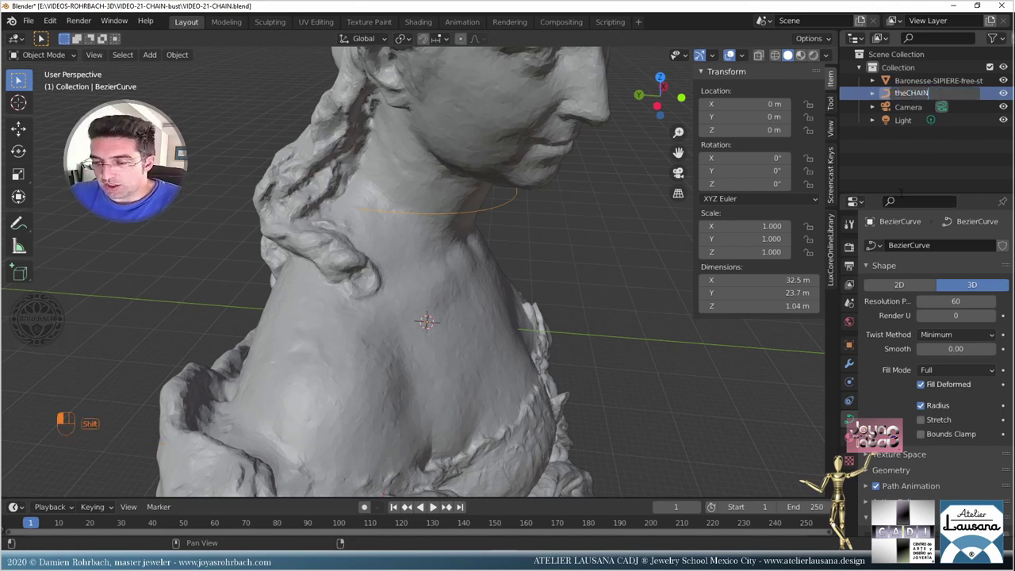
type("-path")
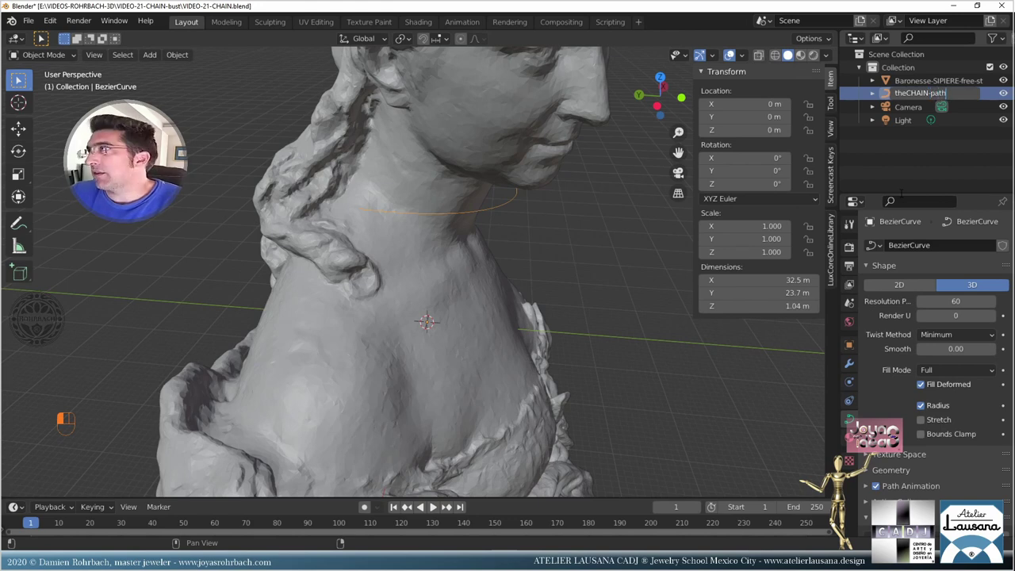
key("Return")
key("ctrl+5")
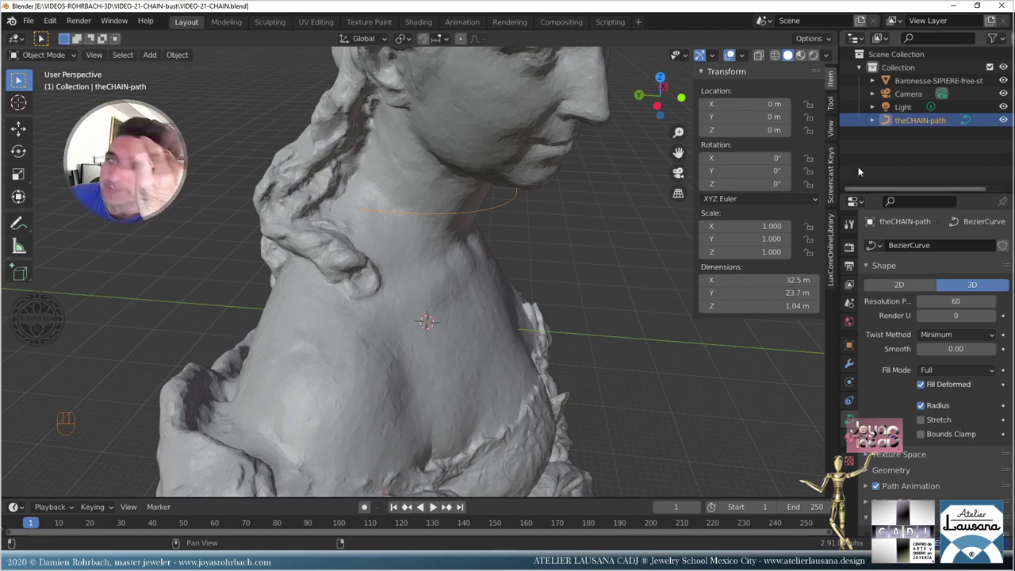
- Hide the bust and, in top view with the path deselected, place the 3D cursor near the origin
left_click(1003, 80)
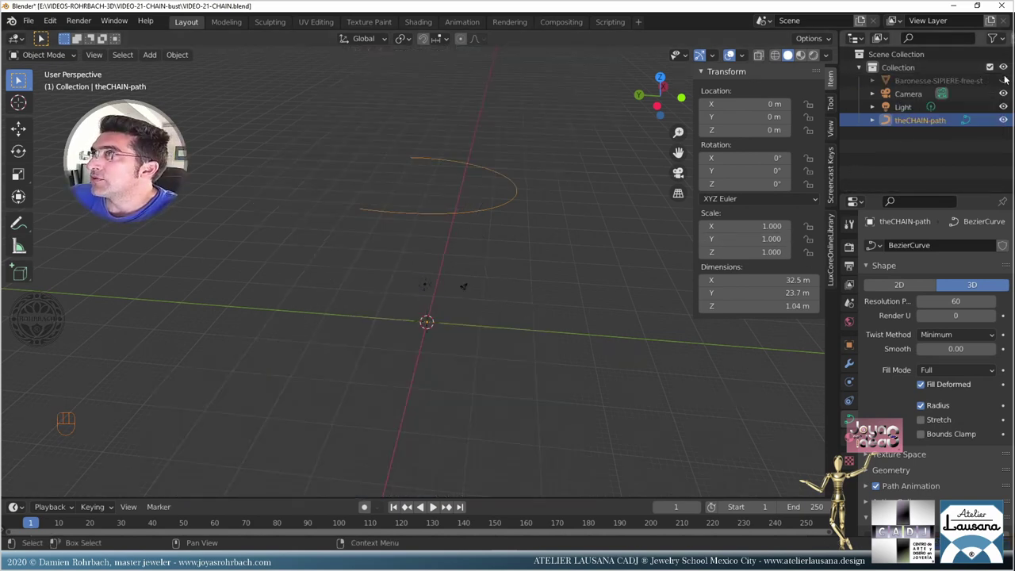
key("KP_7")
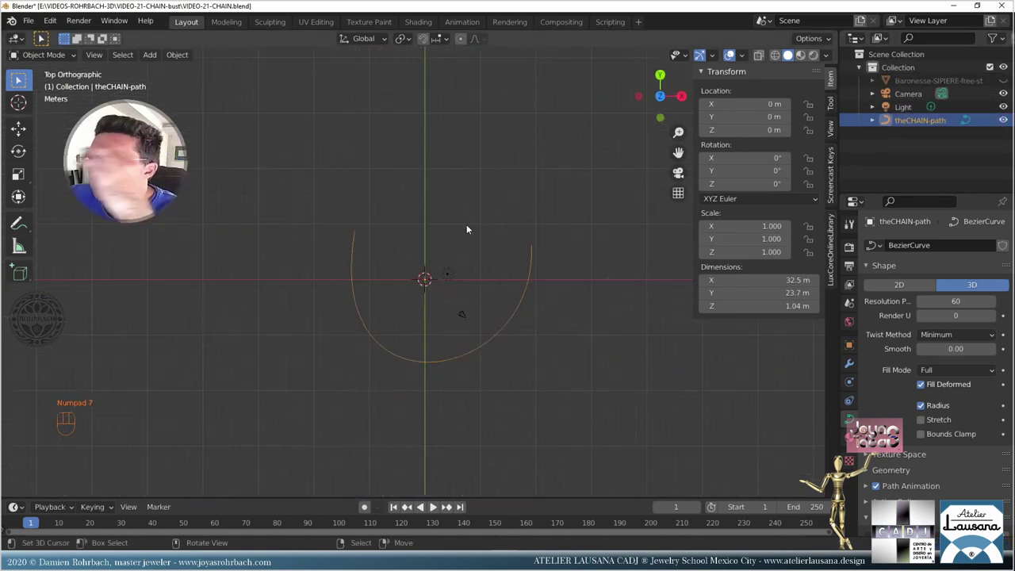
scroll(409, 271, "up", 4)
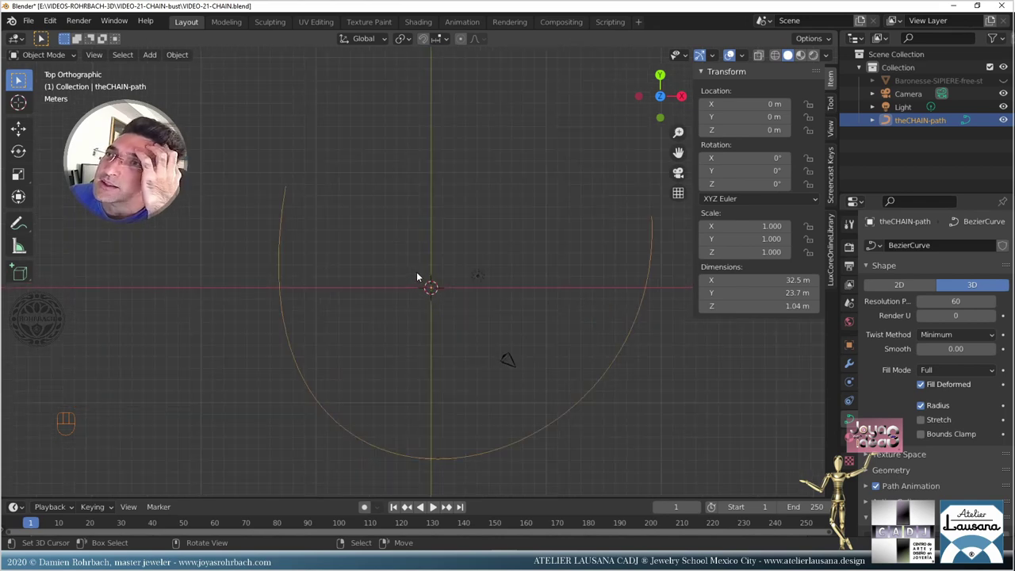
left_click(438, 292)
left_click(442, 288)
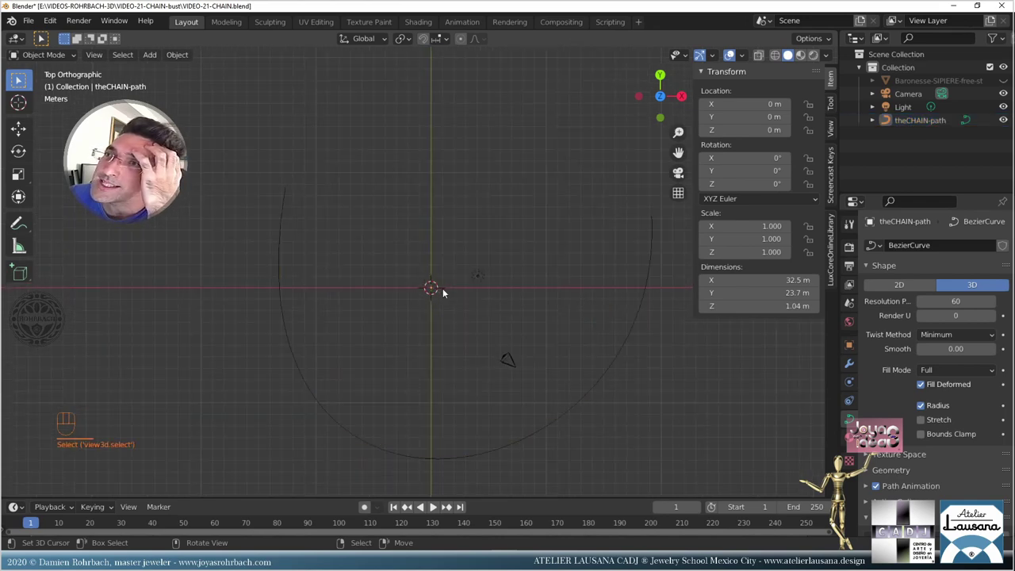
right_click(458, 209, "shift")
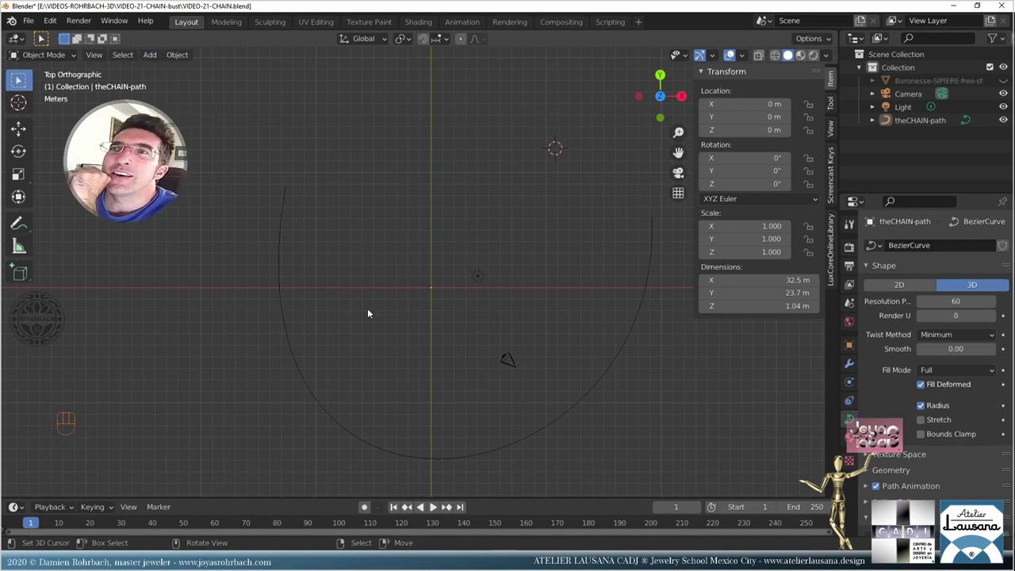
right_click(421, 285, "shift")
- Add a Bezier circle at the 3D cursor and set its X and Y dimensions to 1 m
left_click(150, 55)
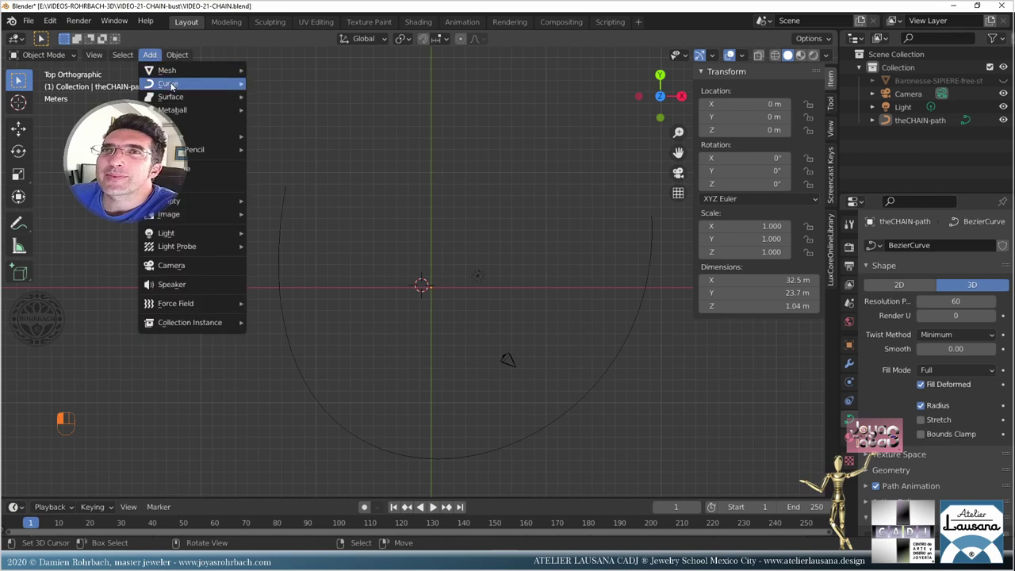
mouse_move(182, 83)
left_click(292, 97)
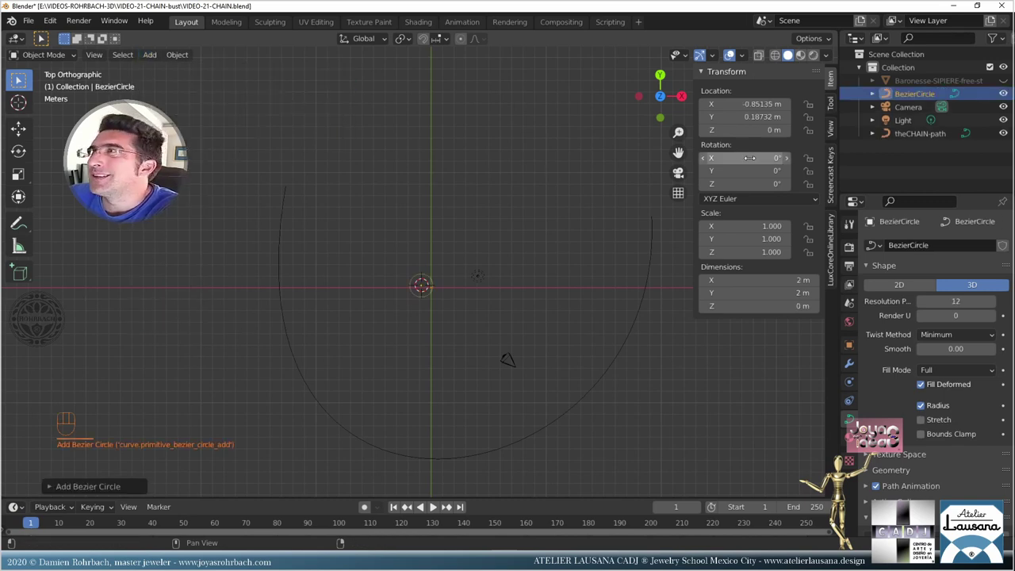
left_click_drag(707, 280, 708, 292)
type("1")
key("Return")
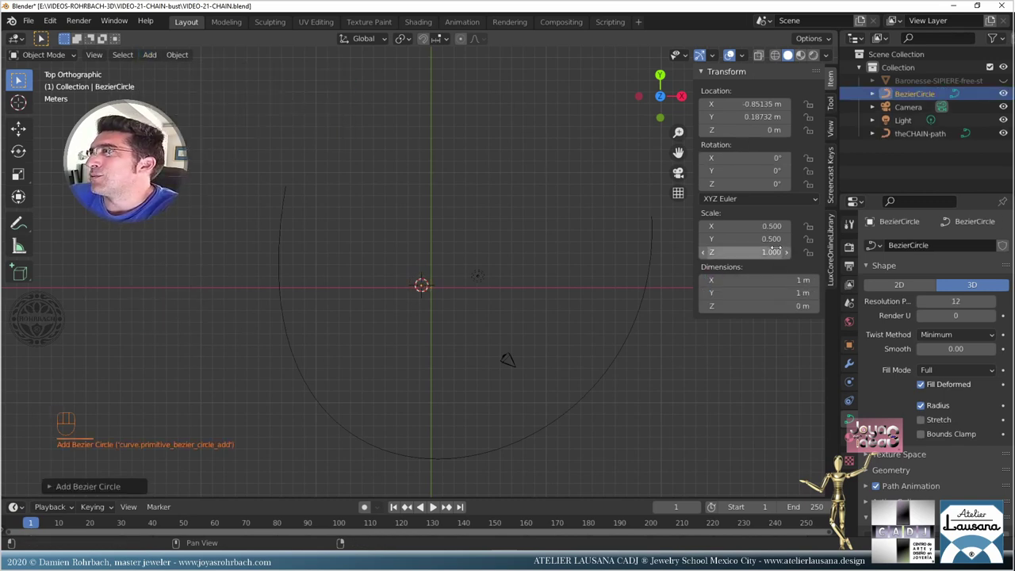
- Set the Bezier circle's X and Y location to 0 m
left_click_drag(707, 104, 707, 116)
type("0")
key("Return")
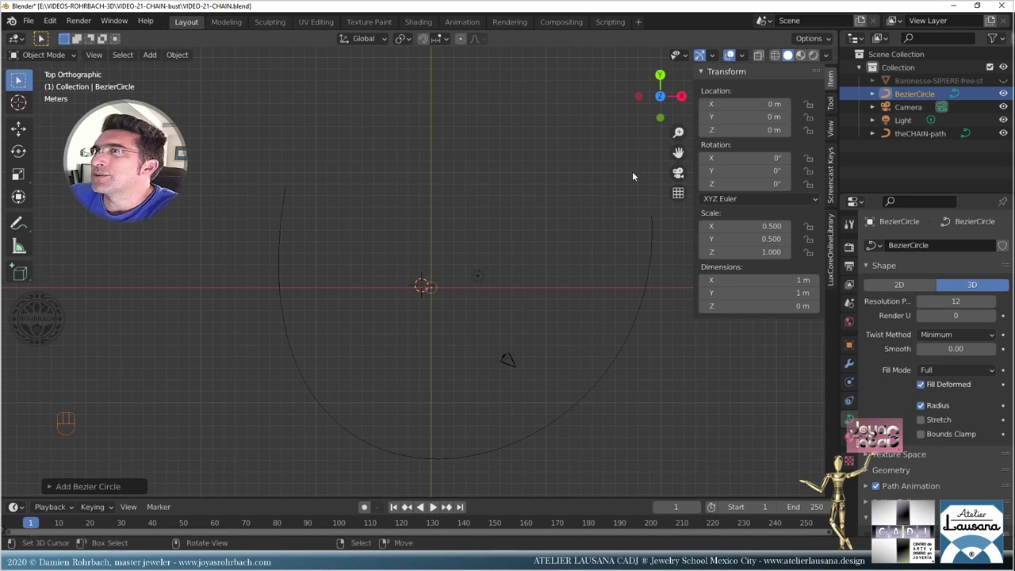
- Edit the Bezier circle and scale its two X-axis side points apart along X by about 1.58 to form an oval
key("KP_Decimal")
scroll(484, 321, "down", 3)
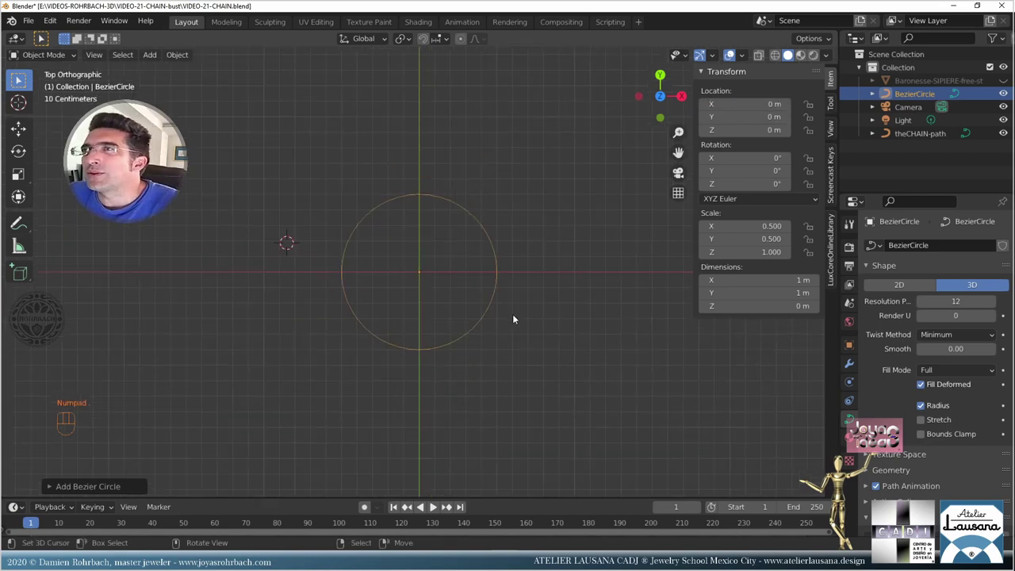
key("Tab")
left_click(341, 272)
left_click(496, 272, "shift")
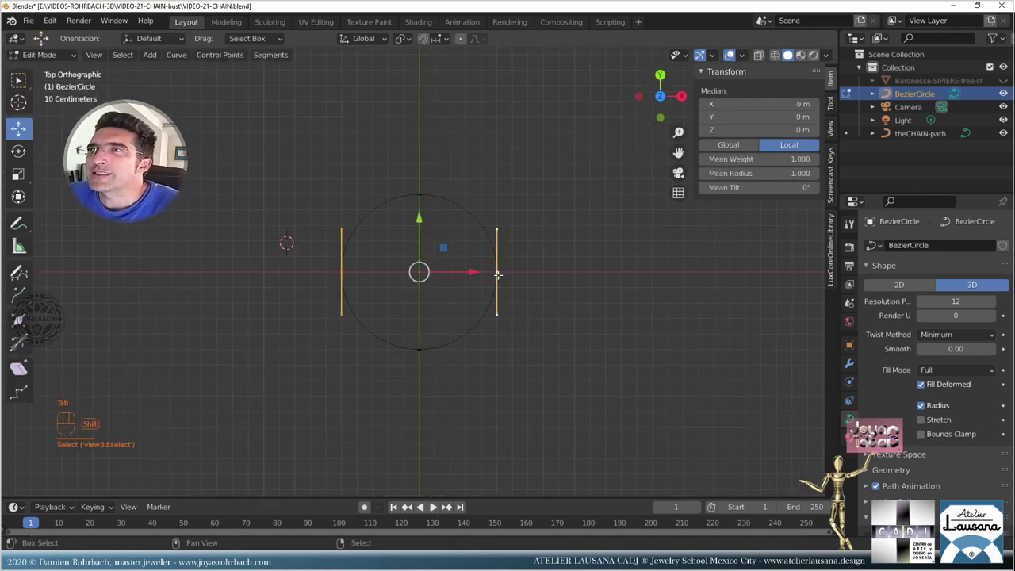
key("s")
key("x")
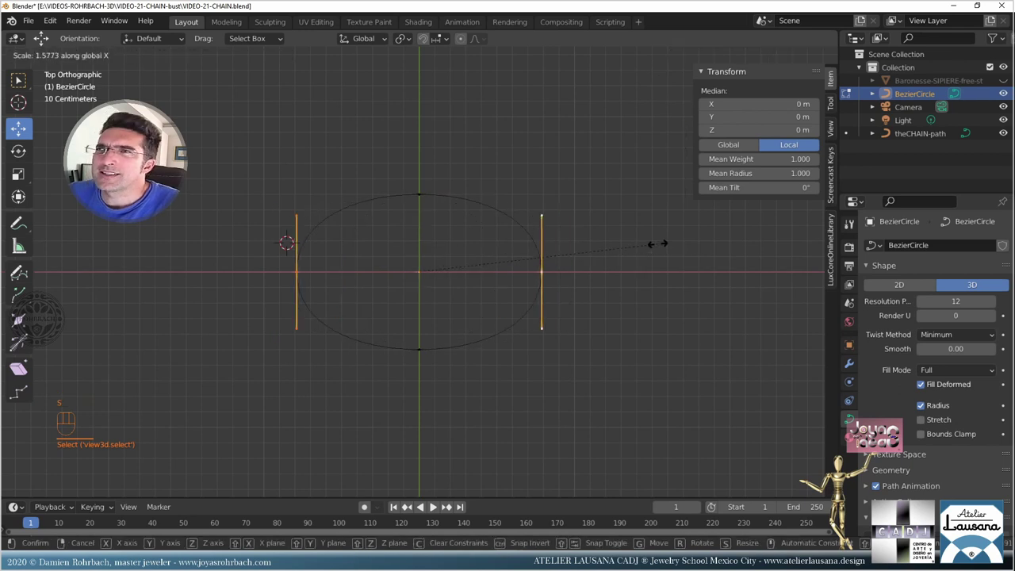
left_click(657, 242)
- Try to lengthen the handles of the oval's two side points by scaling them along Y about 1.5 times
key("s")
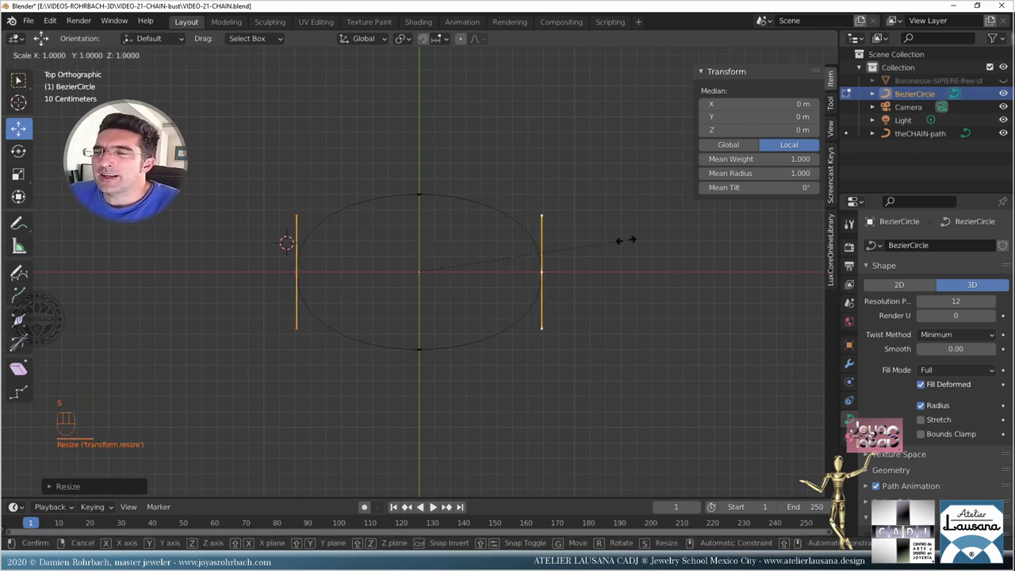
key("y")
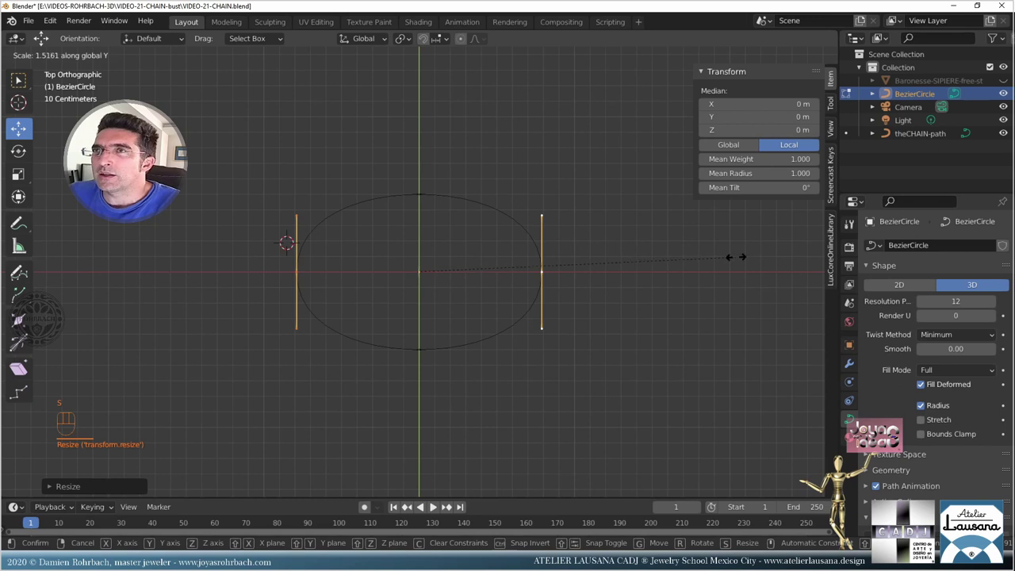
left_click(726, 258)
- Move the positive-Y handle of the oval's negative-X point by 0.12 m along Y
left_click(315, 216)
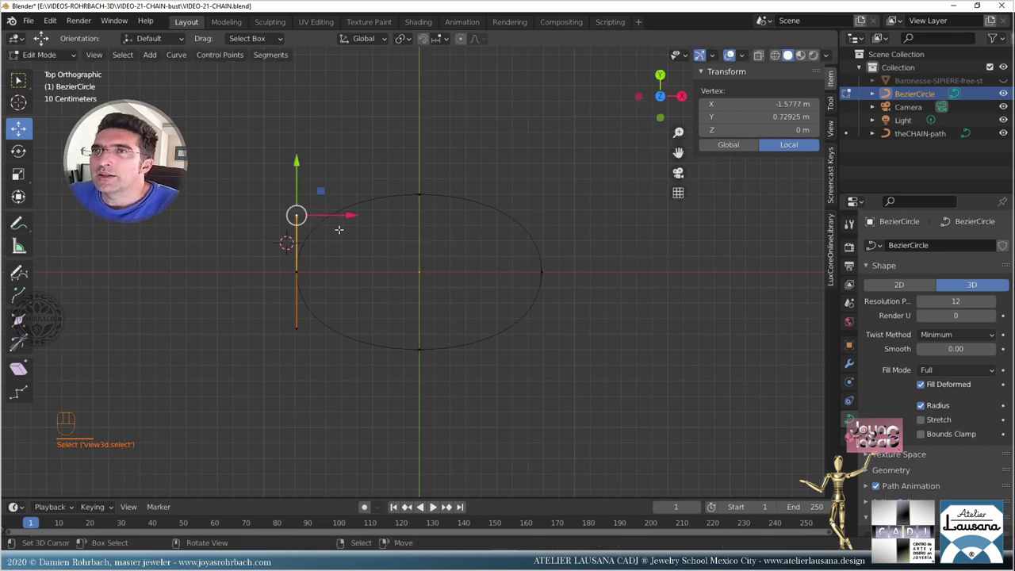
left_click_drag(293, 184, 295, 172)
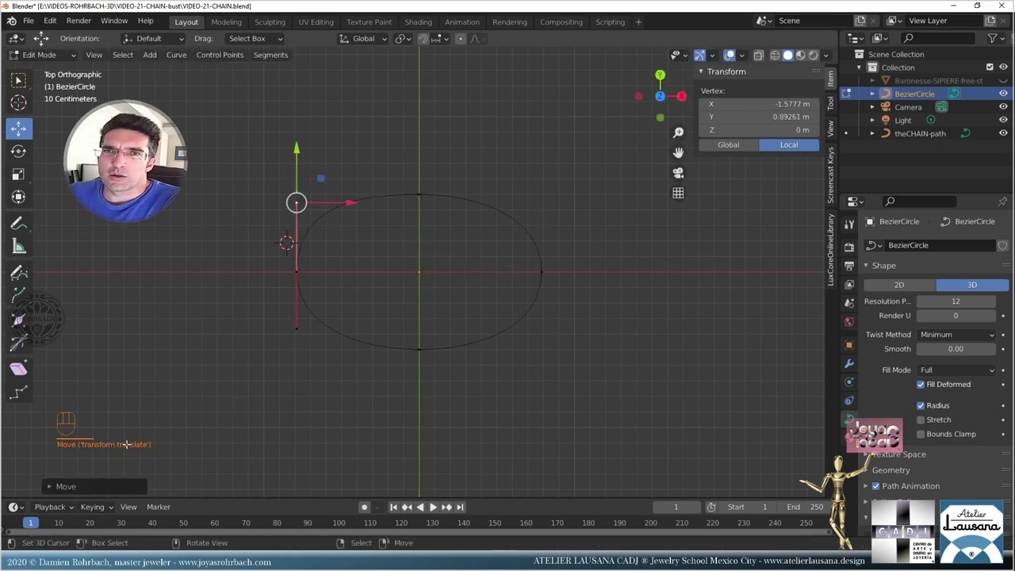
left_click(90, 486)
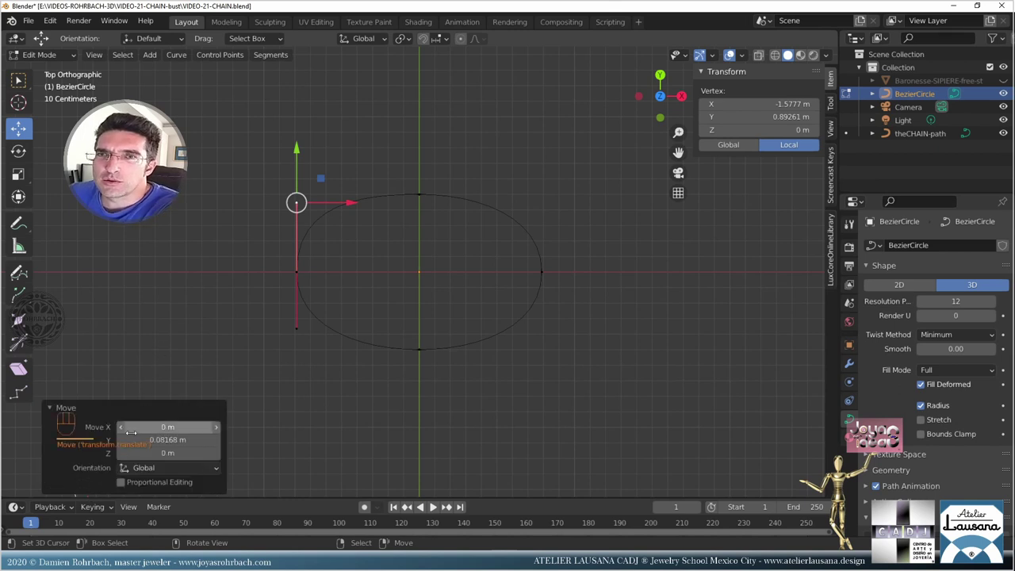
left_click(157, 441)
key("BackSpace")
type("12")
key("Return")
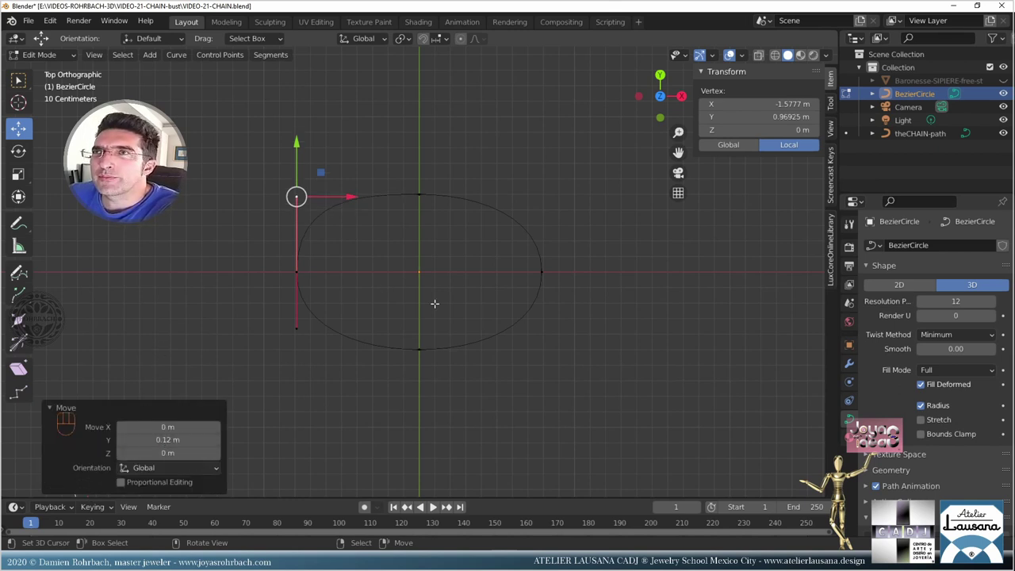
- Move the positive-Y handle of the oval's positive-X point by 0.12 m along Y
left_click(560, 271)
left_click(526, 218)
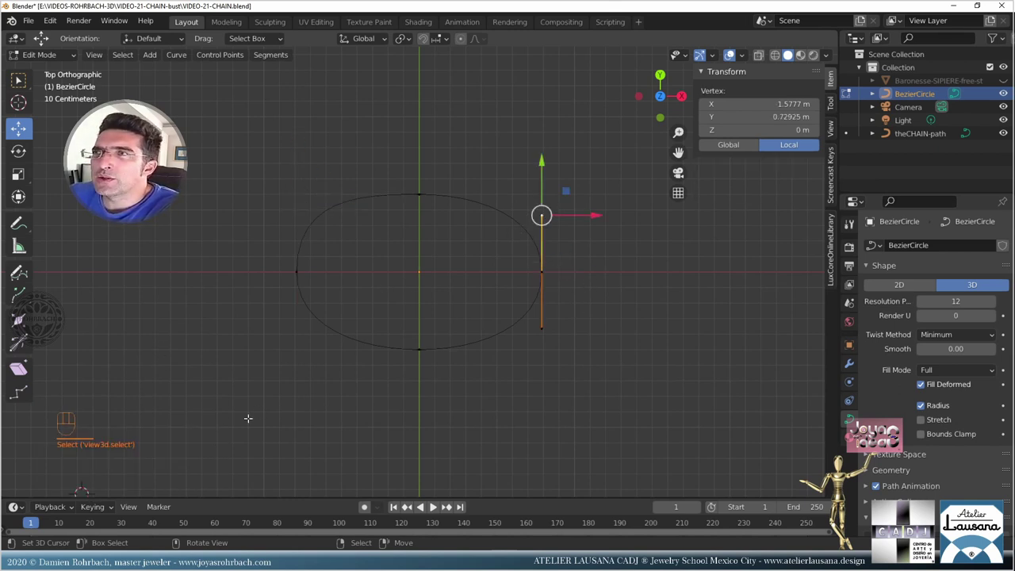
key("g")
key("y")
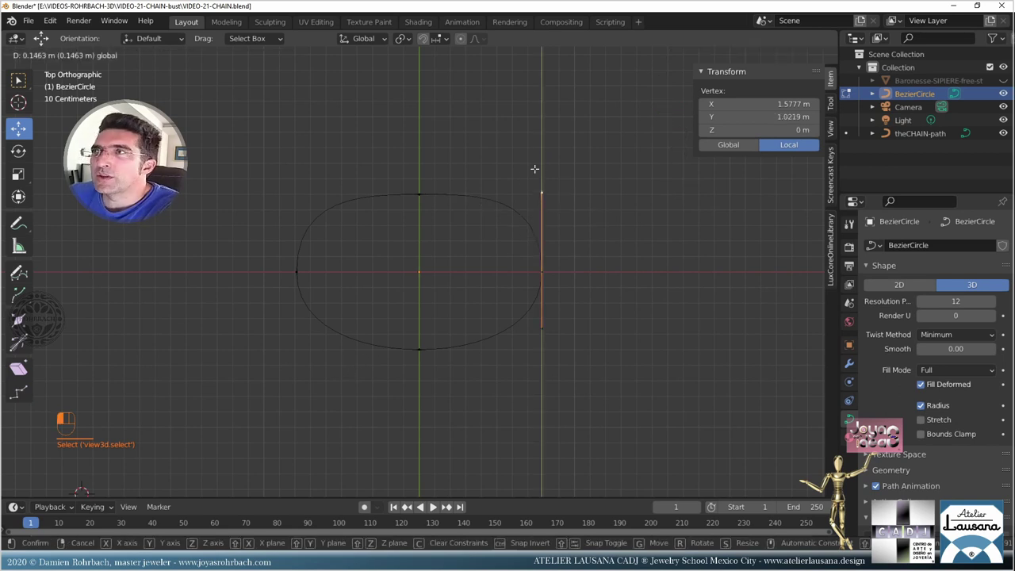
left_click(534, 166)
double_click(167, 439)
type("12")
key("Return")
- Move the negative-Y handle of the oval's positive-X point by -0.12 m along Y
left_click(541, 327)
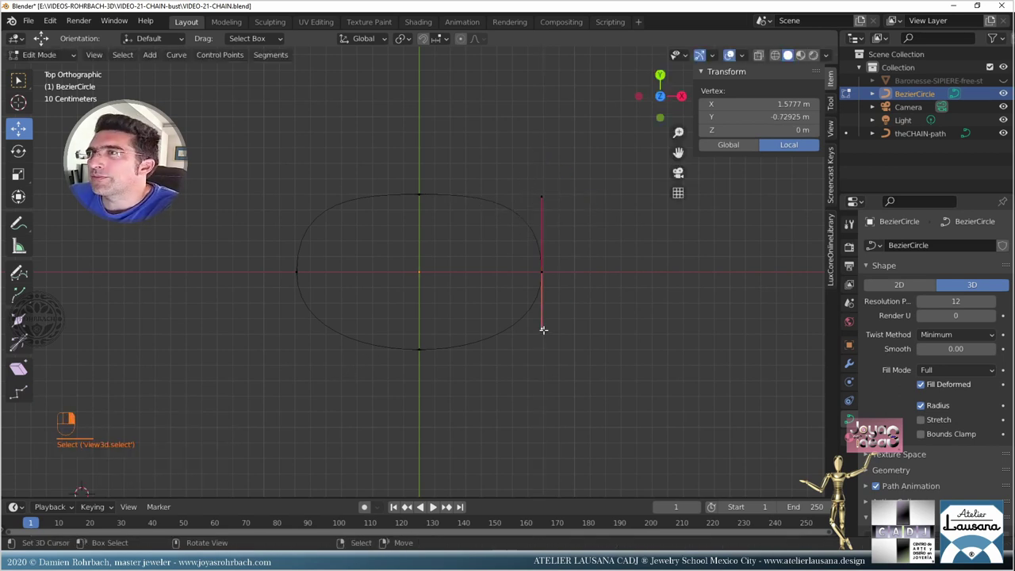
key("g")
key("y")
left_click(541, 346)
double_click(167, 439)
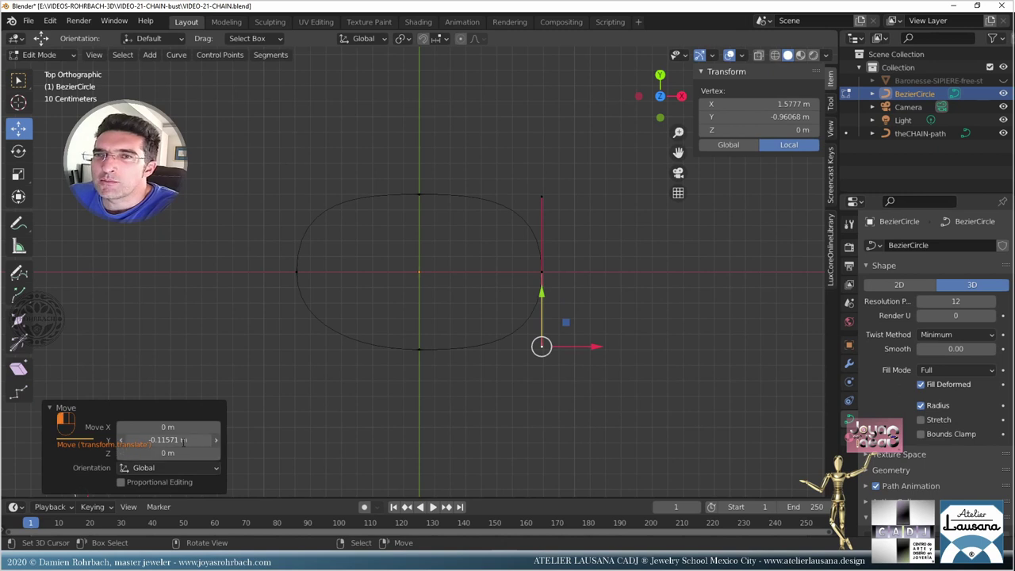
type("-0")
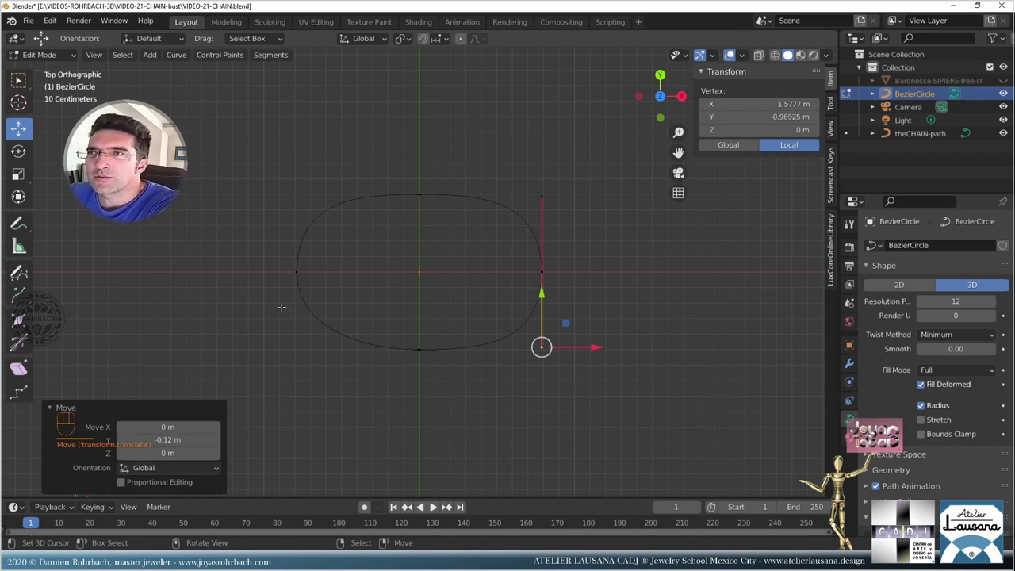
- Move the negative-Y handle of the oval's negative-X point by -0.12 m along Y, leave Edit Mode and save the file
left_click(296, 272)
left_click(296, 327)
key("g")
key("y")
left_click(300, 295)
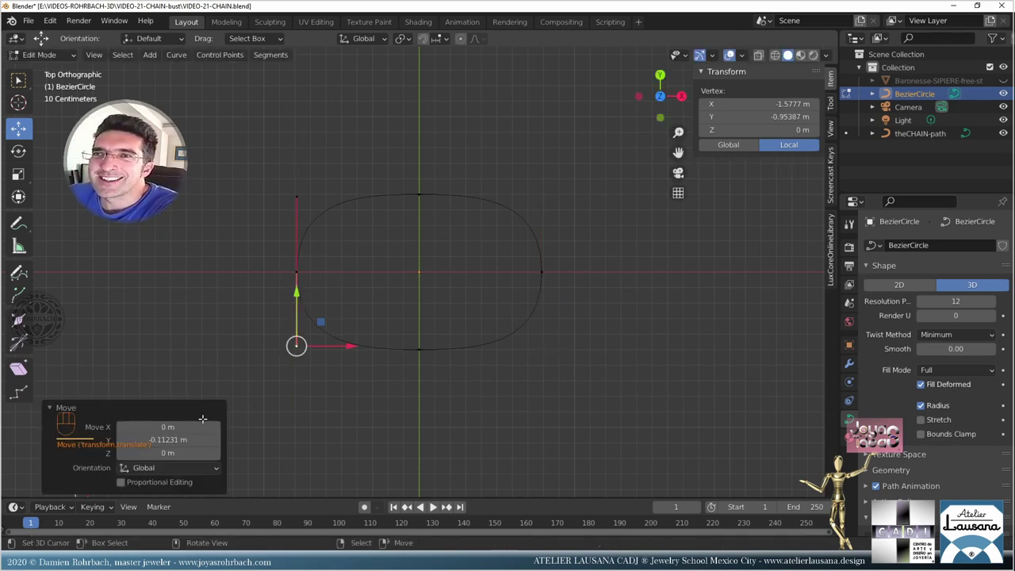
double_click(167, 440)
type("-0")
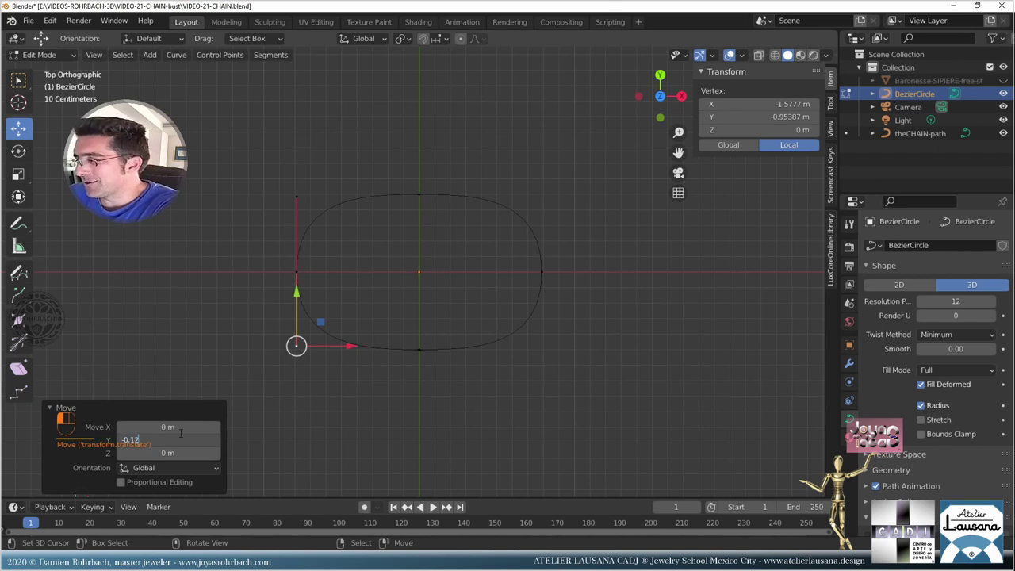
type(".12")
key("Return")
key("Tab")
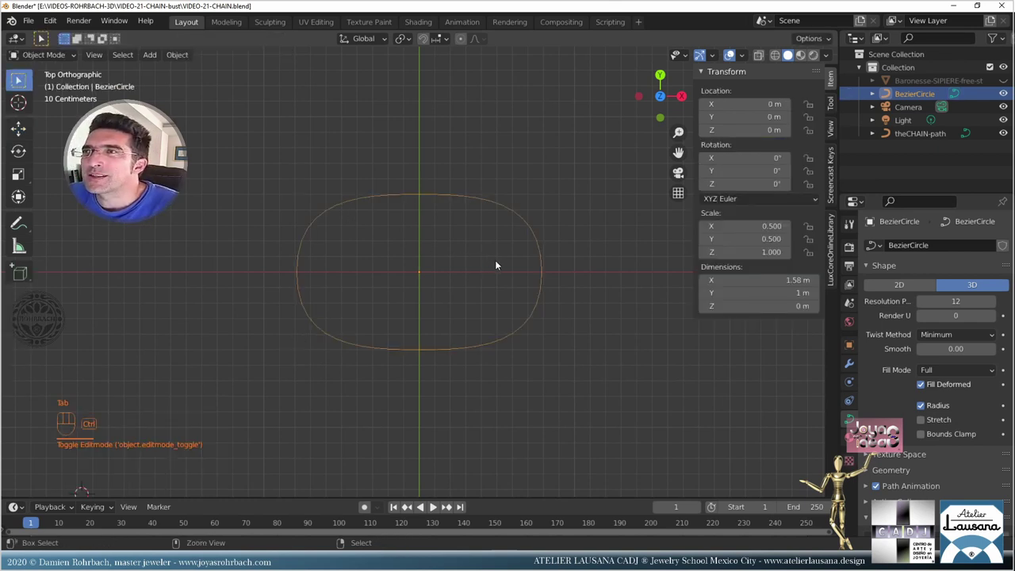
key("ctrl+s")
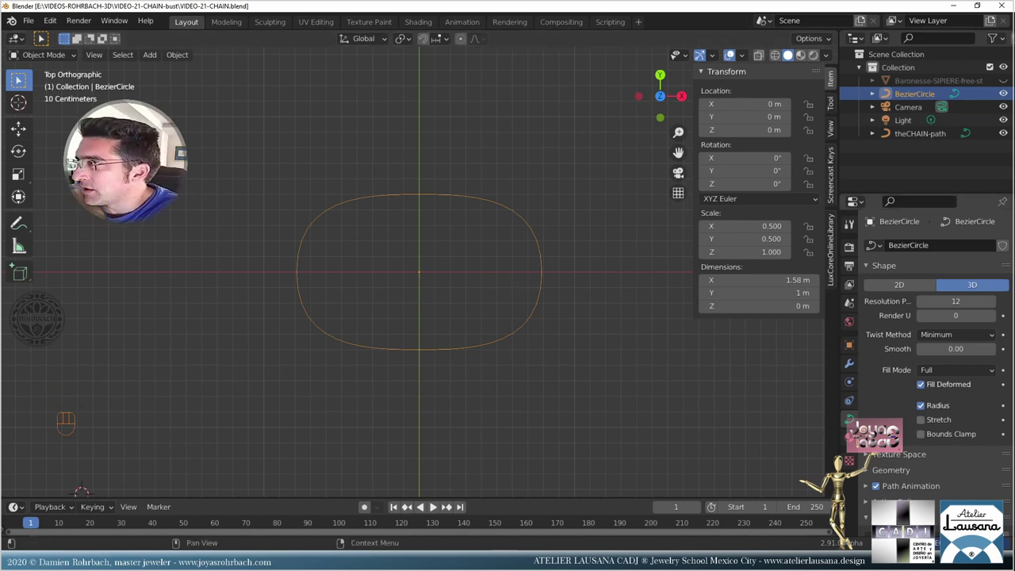
- Set the round bevel depth of the oval curve's geometry to 2.25 m
scroll(932, 333, "down", 2)
scroll(900, 428, "down", 1)
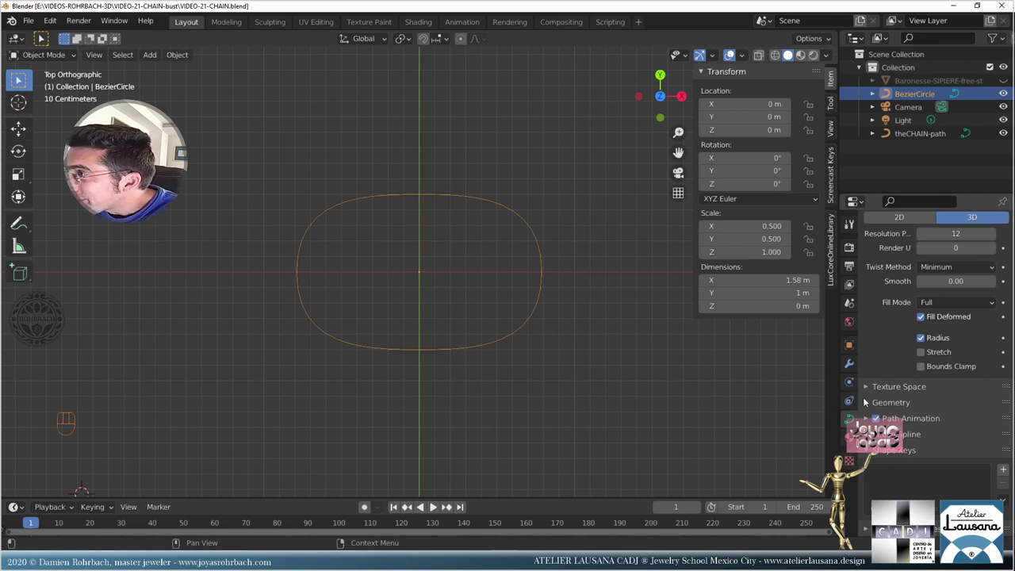
left_click(870, 402)
scroll(891, 474, "down", 3)
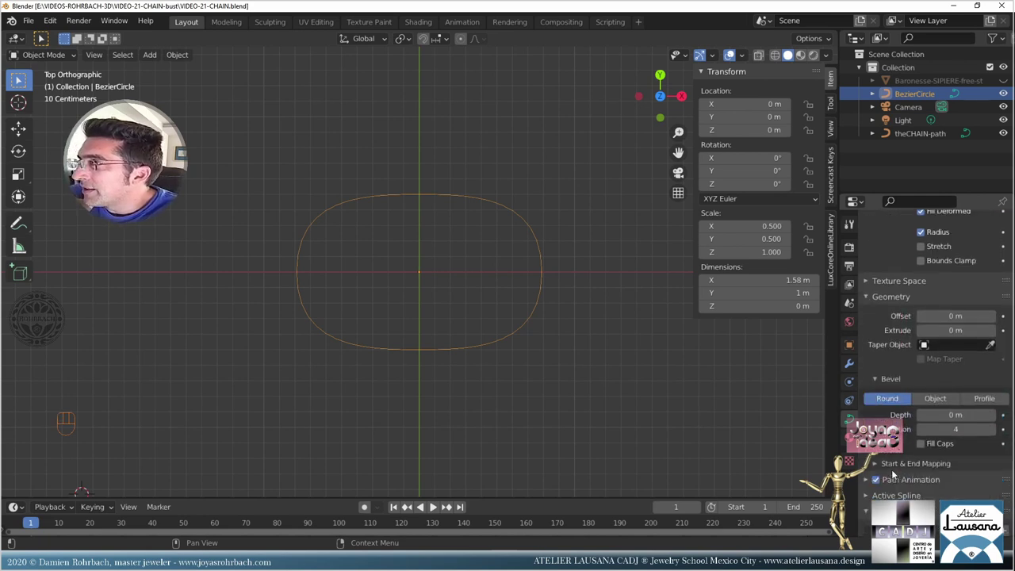
left_click(954, 416)
type("2.25")
key("Return")
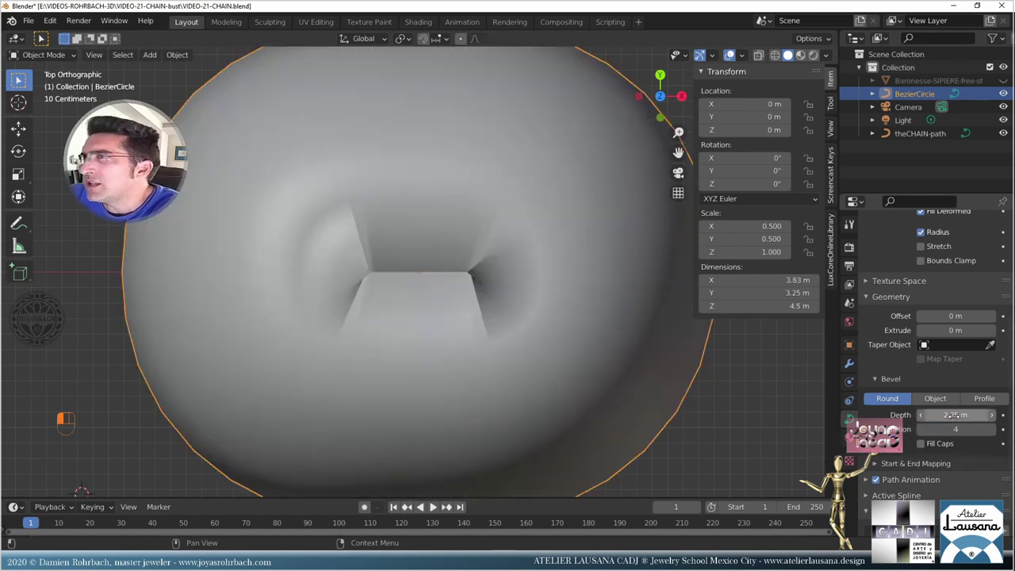
- Apply the scale of the oval Bezier circle
key("ctrl+a")
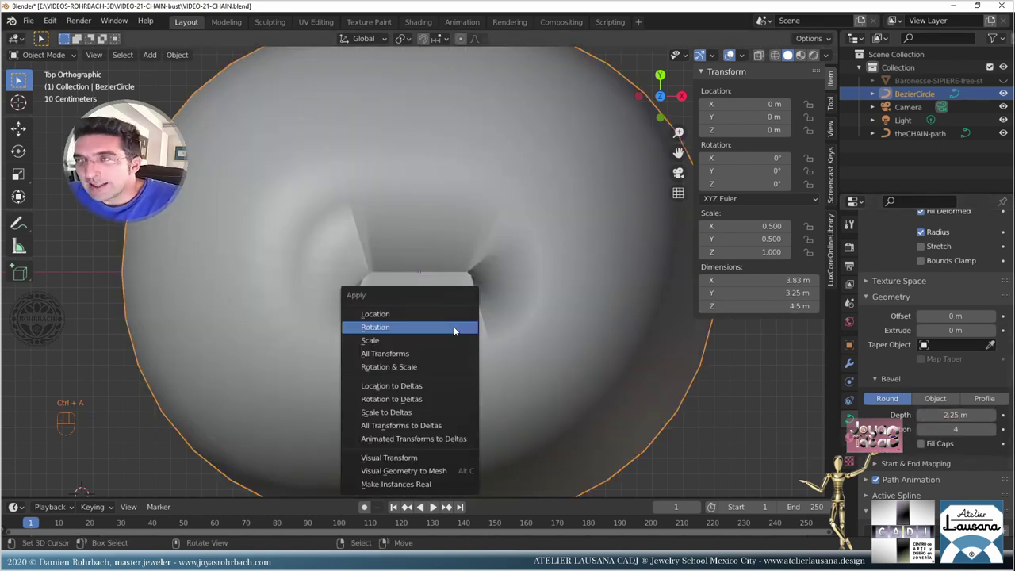
left_click(406, 339)
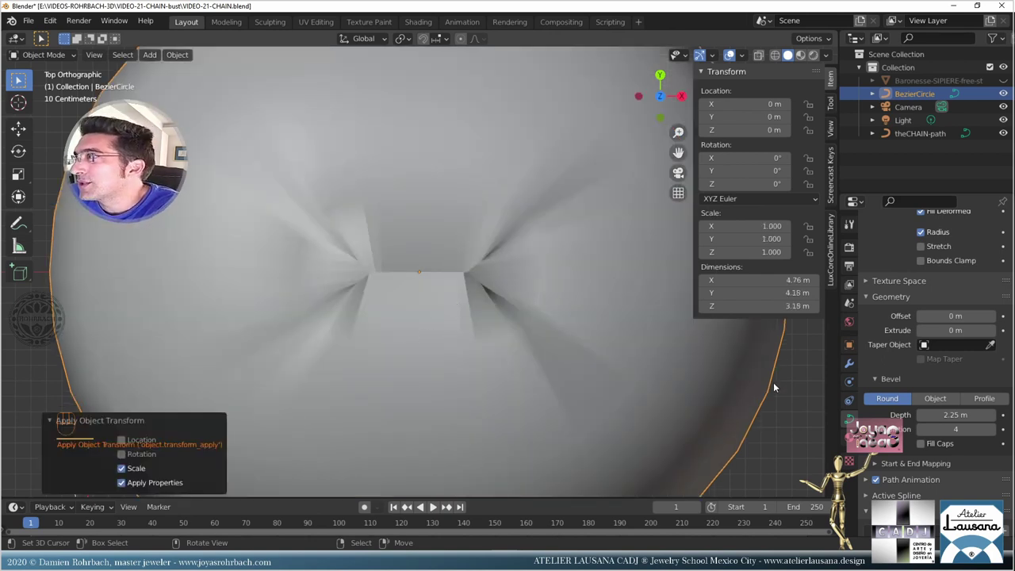
- Set the oval curve's bevel depth to 0.225 m and save the file
left_click(947, 413)
key("BackSpace")
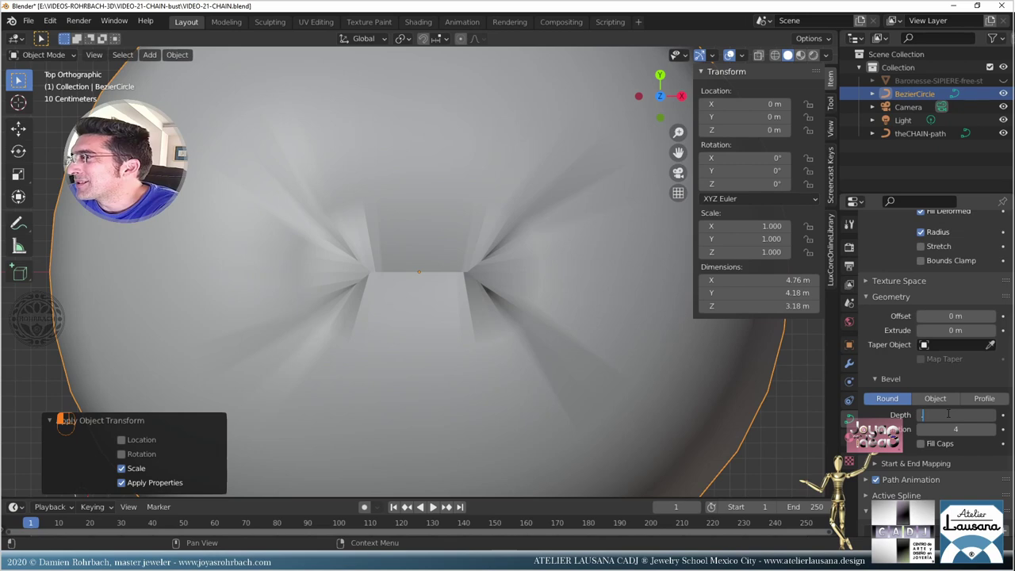
type(".225")
key("Return")
scroll(407, 313, "down", 4)
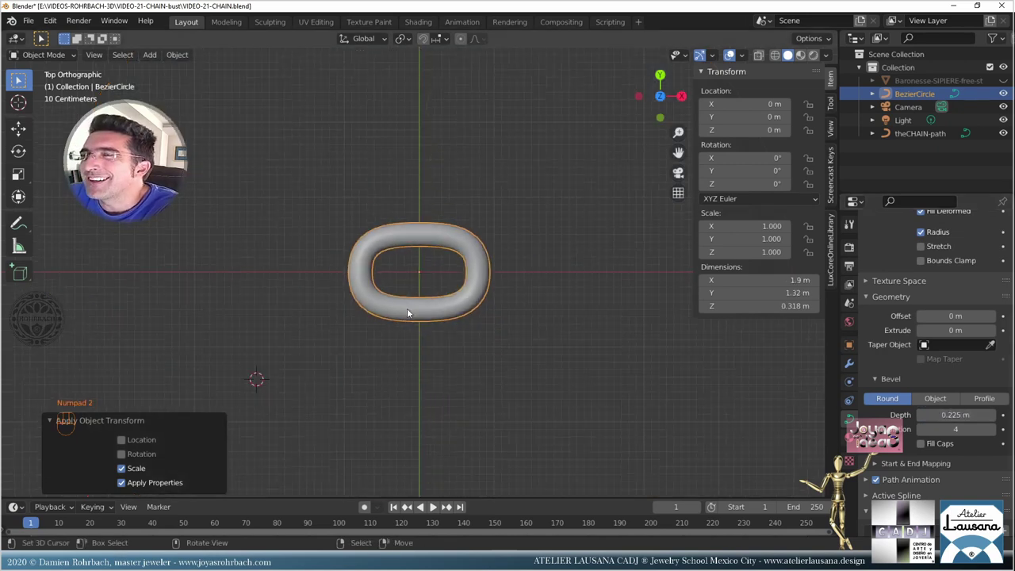
key("ctrl+s")
scroll(475, 326, "down", 6)
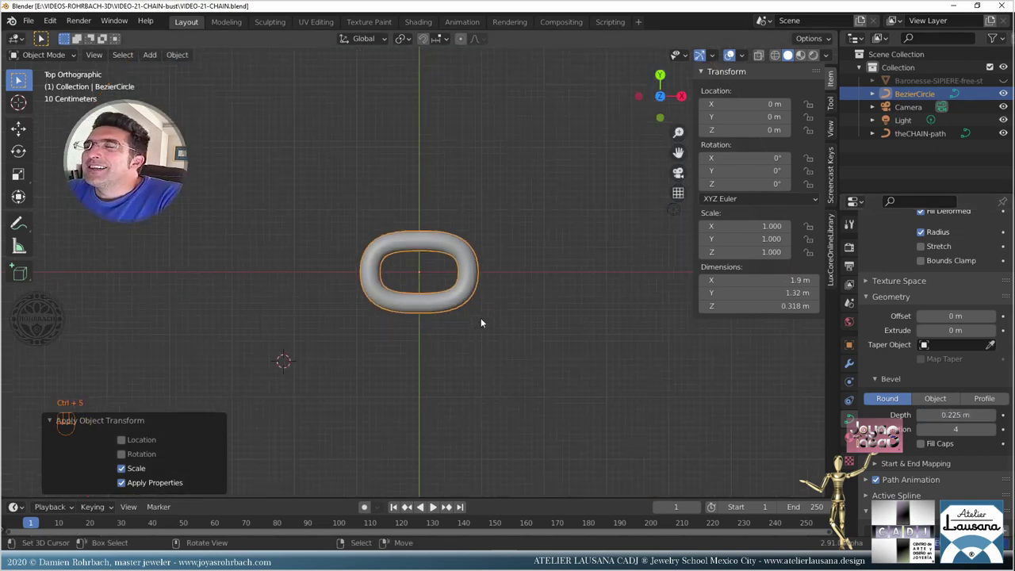
- Add an Array modifier to the chain link with a fixed count of 30
scroll(481, 318, "up", 4)
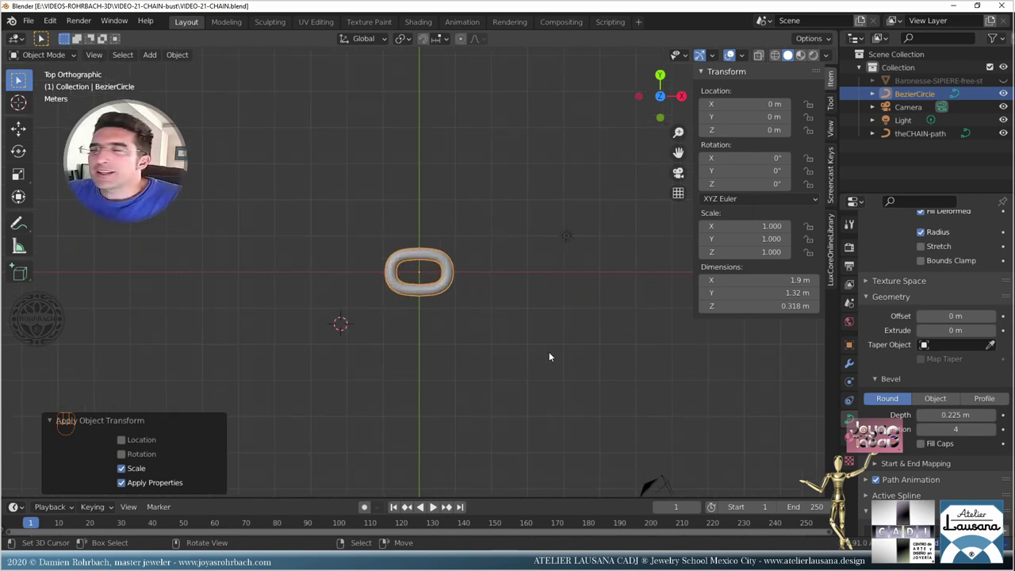
left_click(850, 364)
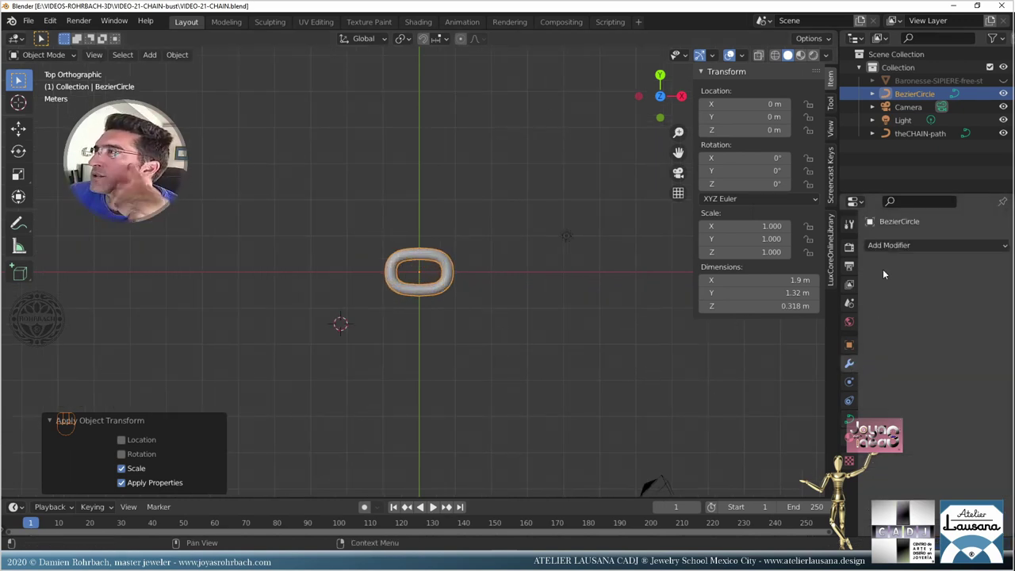
left_click(914, 247)
left_click(822, 275)
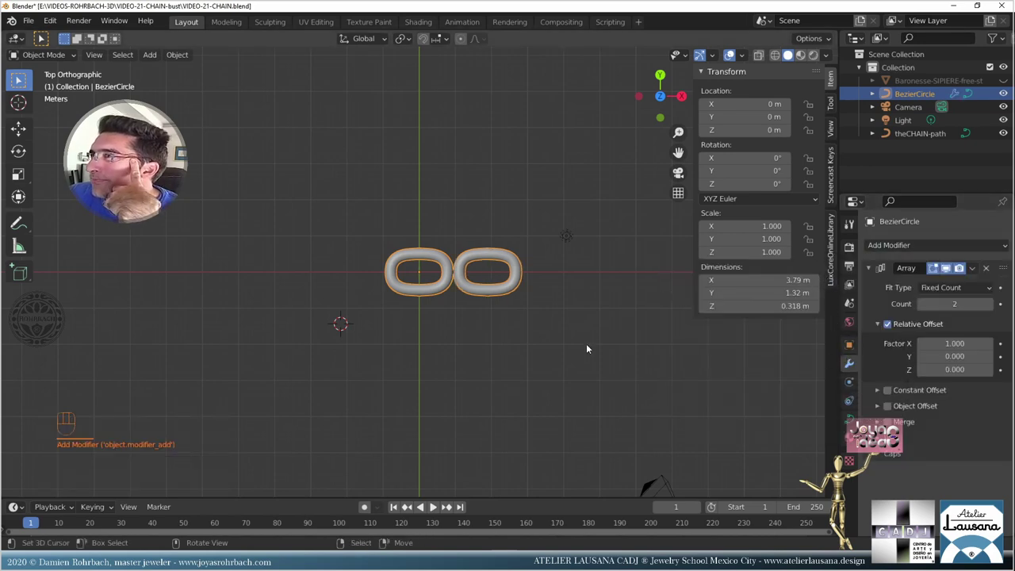
scroll(466, 333, "down", 6)
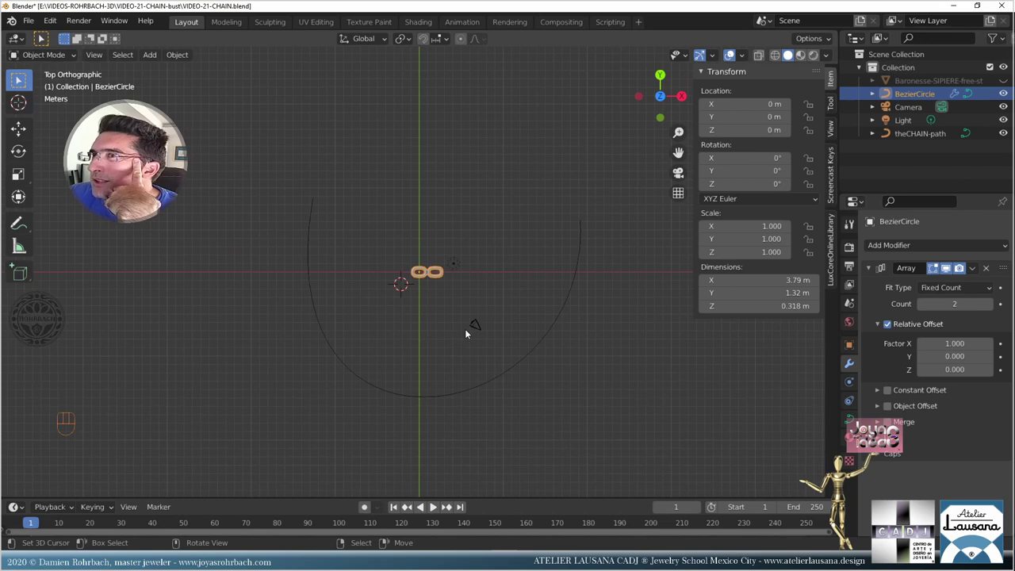
scroll(465, 334, "up", 5)
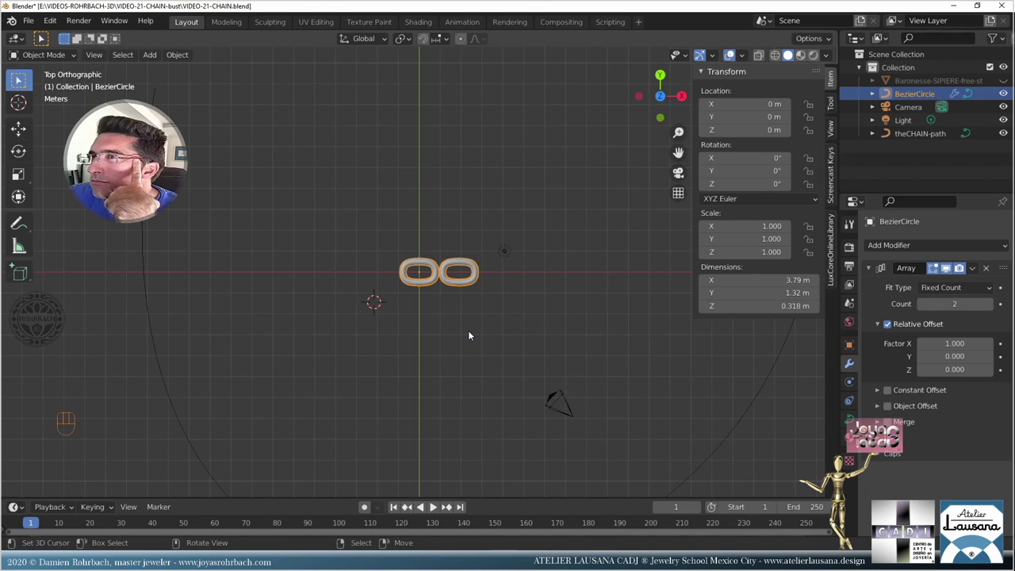
left_click(955, 304)
type("30")
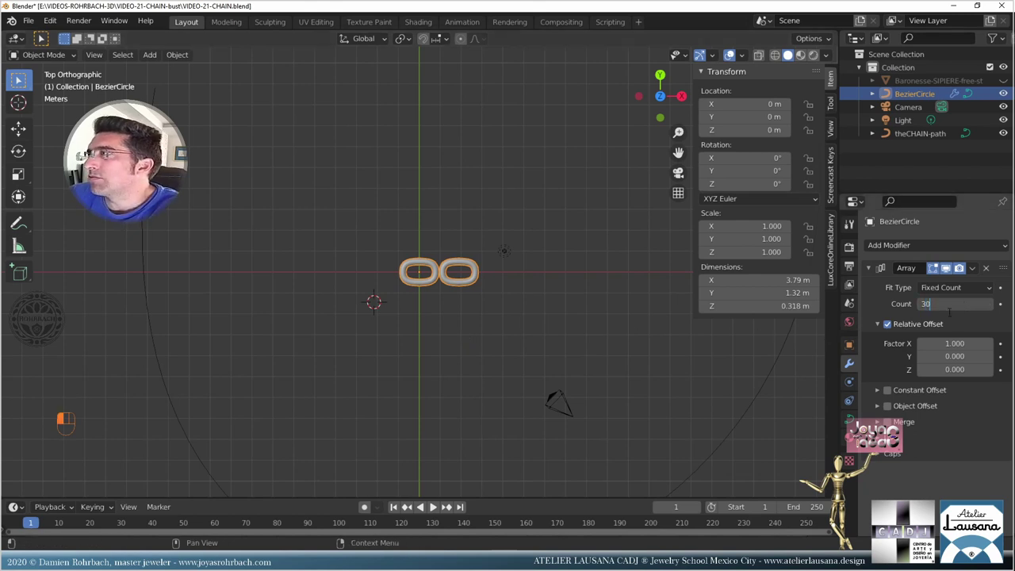
key("Return")
scroll(548, 322, "down", 3)
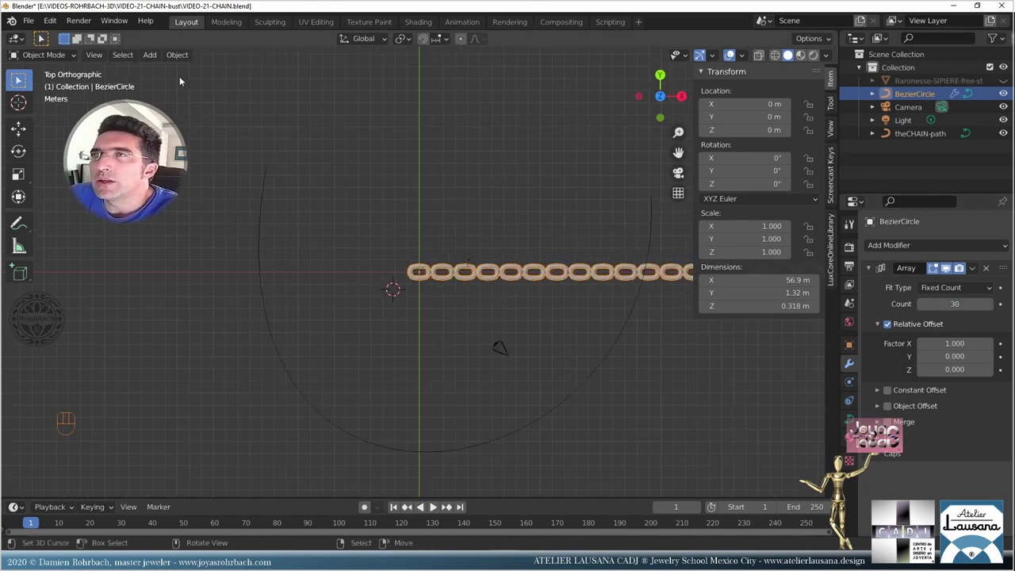
- Snap the 3D cursor to the selected chain link and add a Plain Axes empty there
left_click(150, 55)
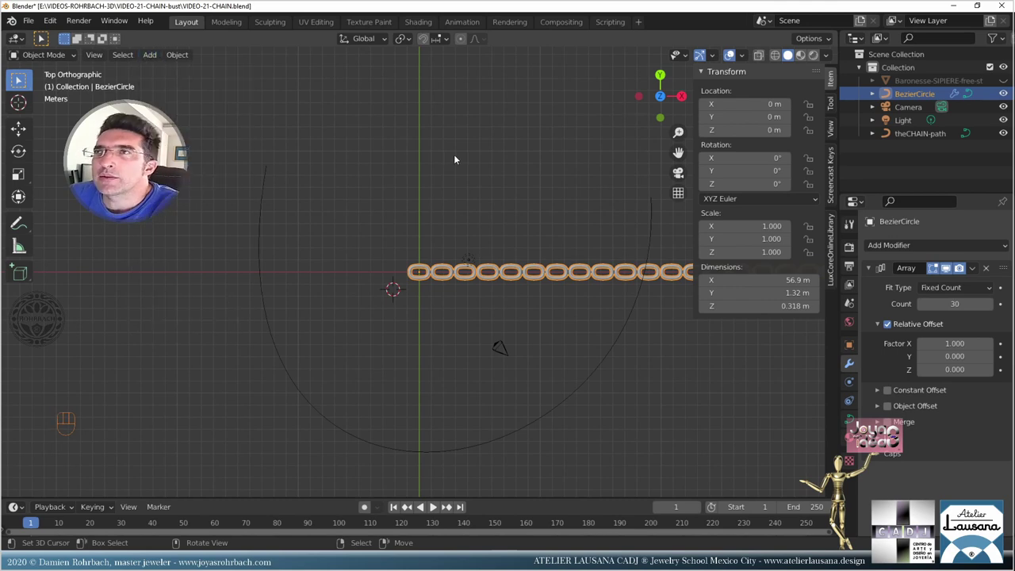
key("shift+s")
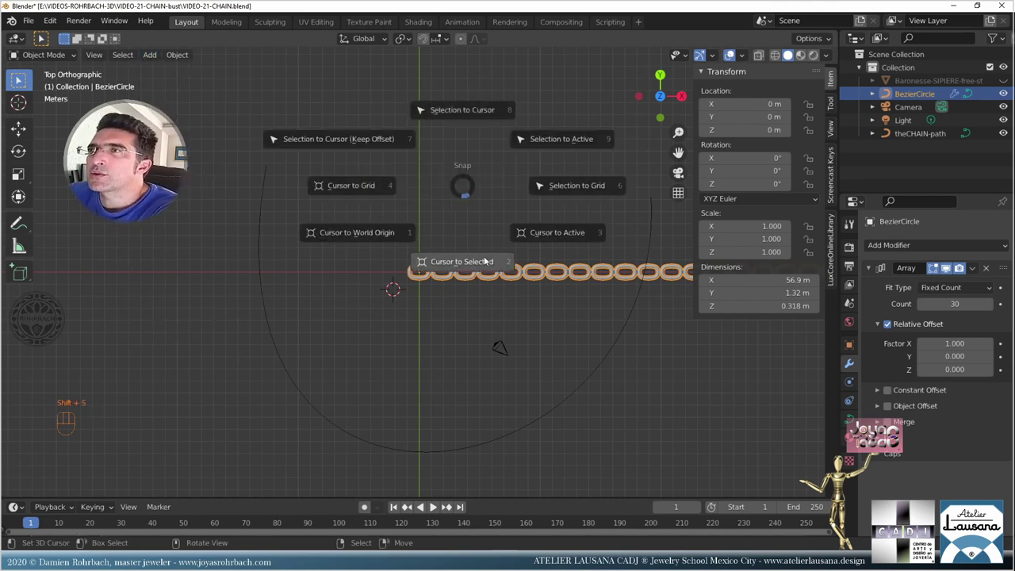
left_click(460, 260)
left_click(150, 55)
mouse_move(212, 203)
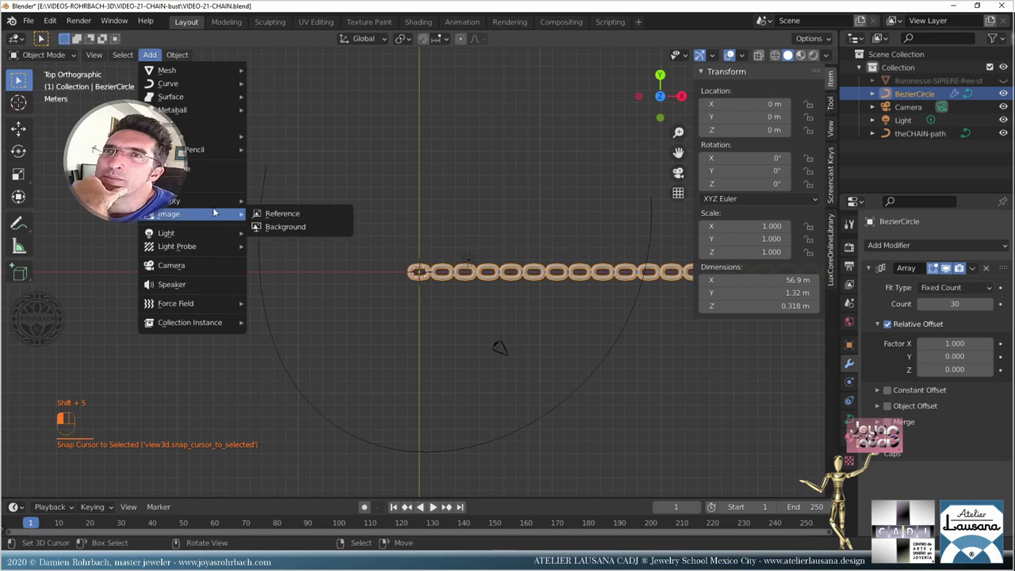
left_click(274, 201)
scroll(499, 314, "up", 4)
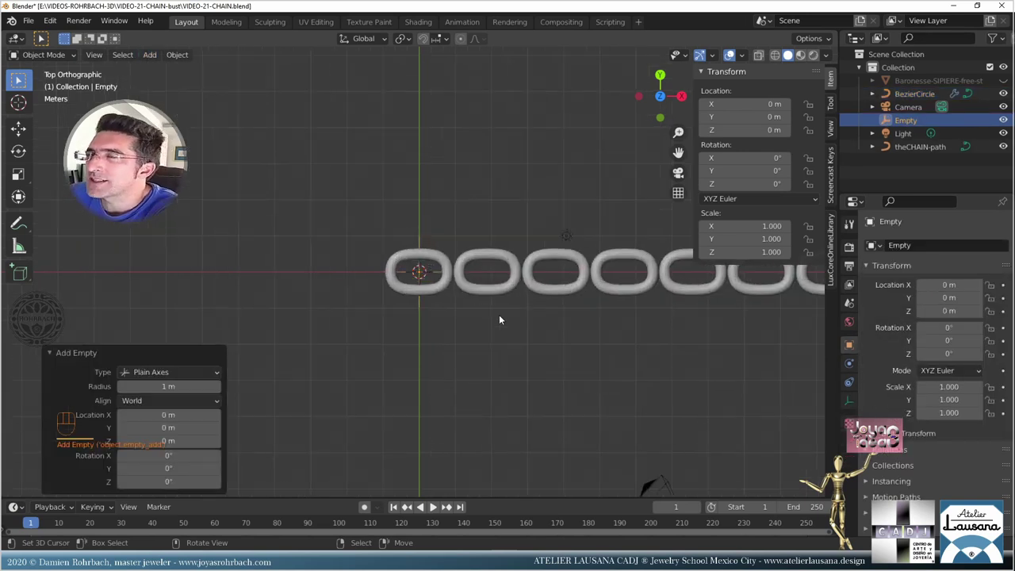
- Switch the link's Array modifier from Relative Offset to Object Offset, using the Empty as the offset object
left_click(479, 283)
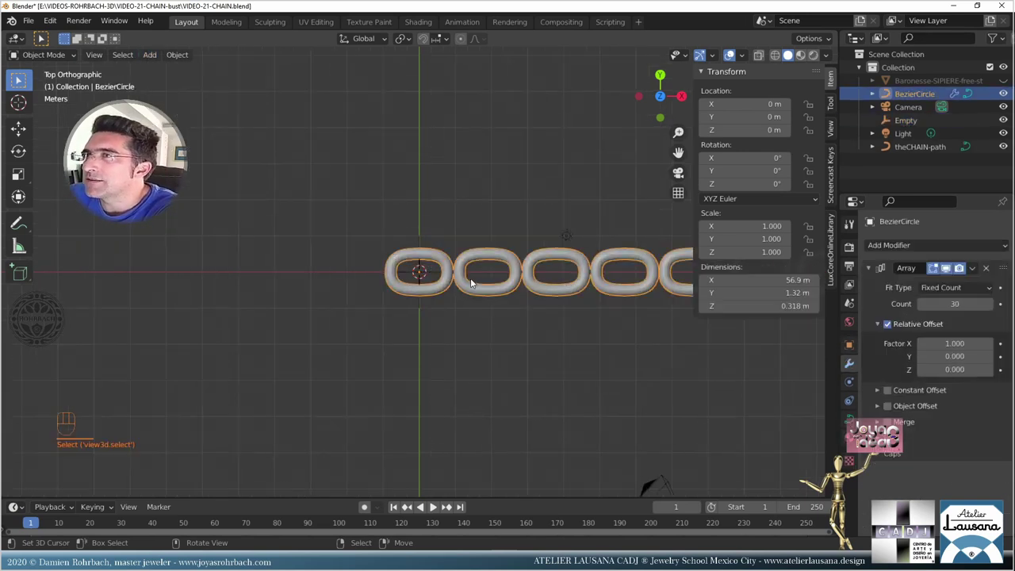
left_click(887, 323)
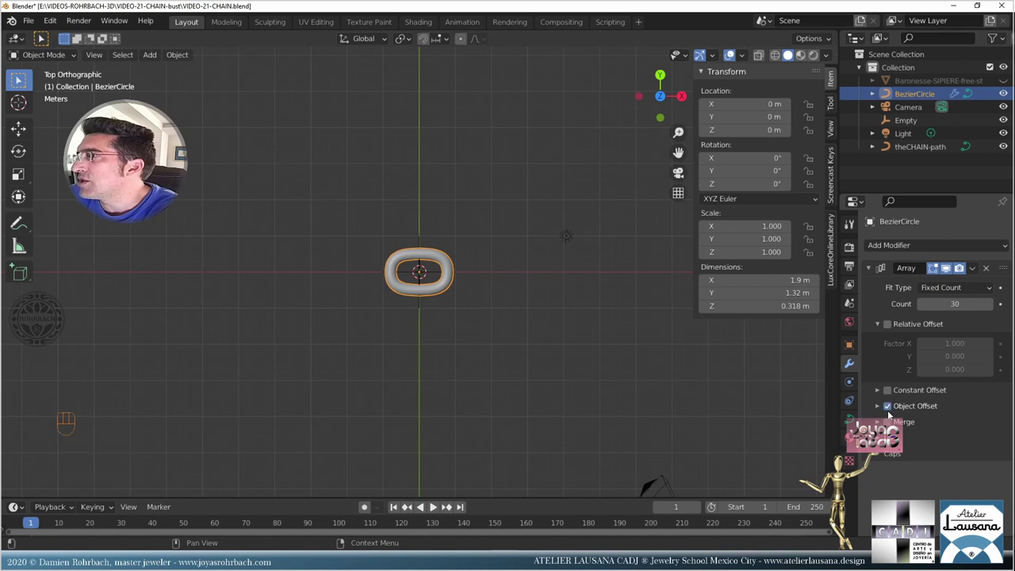
left_click(887, 406)
left_click(951, 426)
left_click(906, 325)
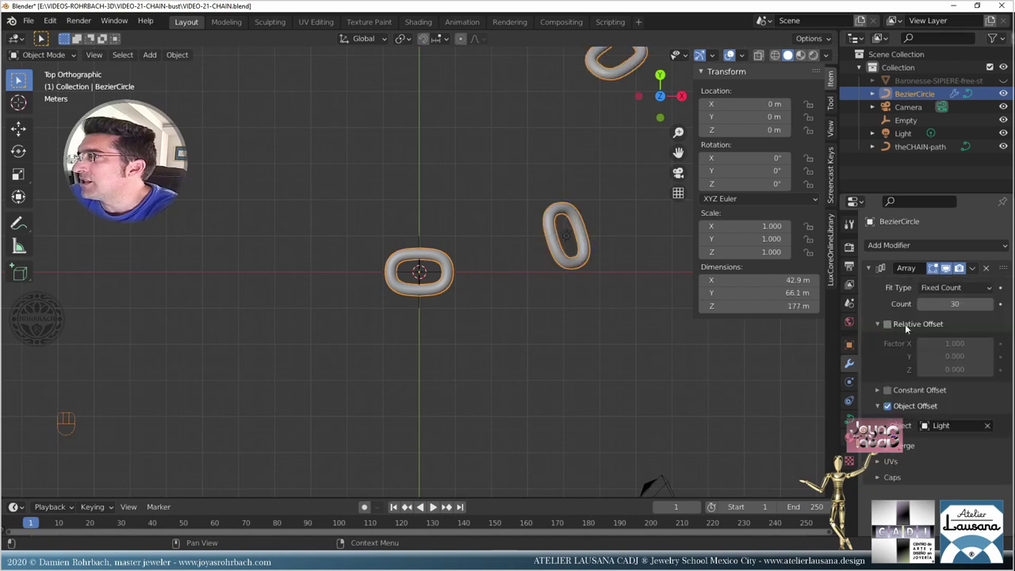
left_click(951, 426)
left_click(911, 314)
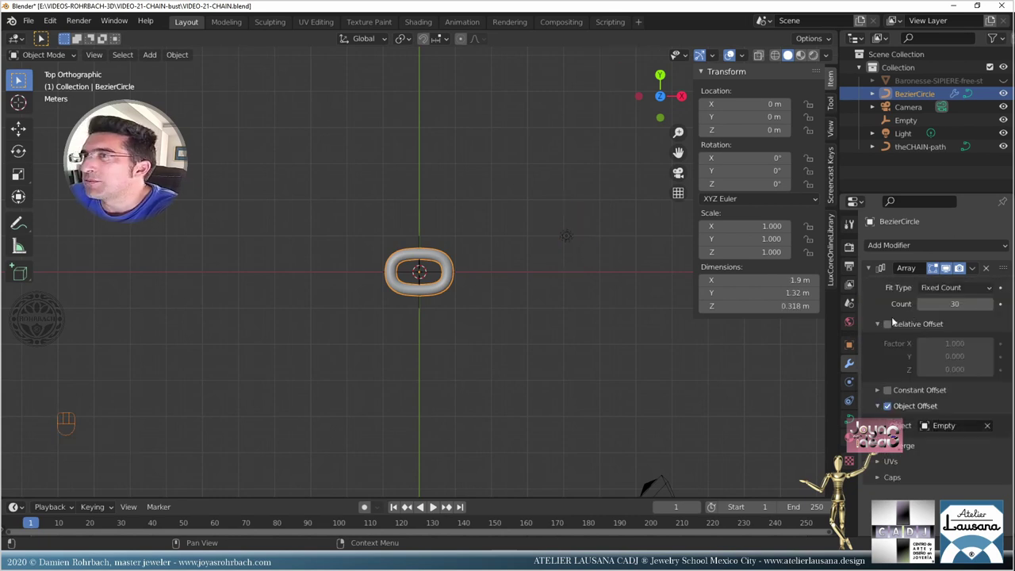
- Move the Empty about 1.24 m along X to space the arrayed links
left_click(907, 120)
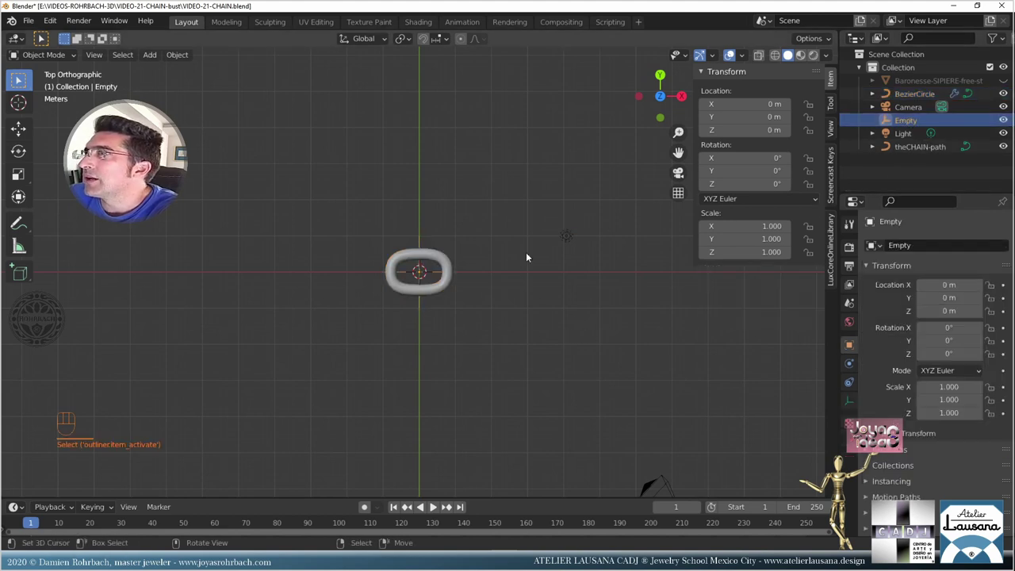
left_click(18, 128)
left_click_drag(474, 277, 518, 274)
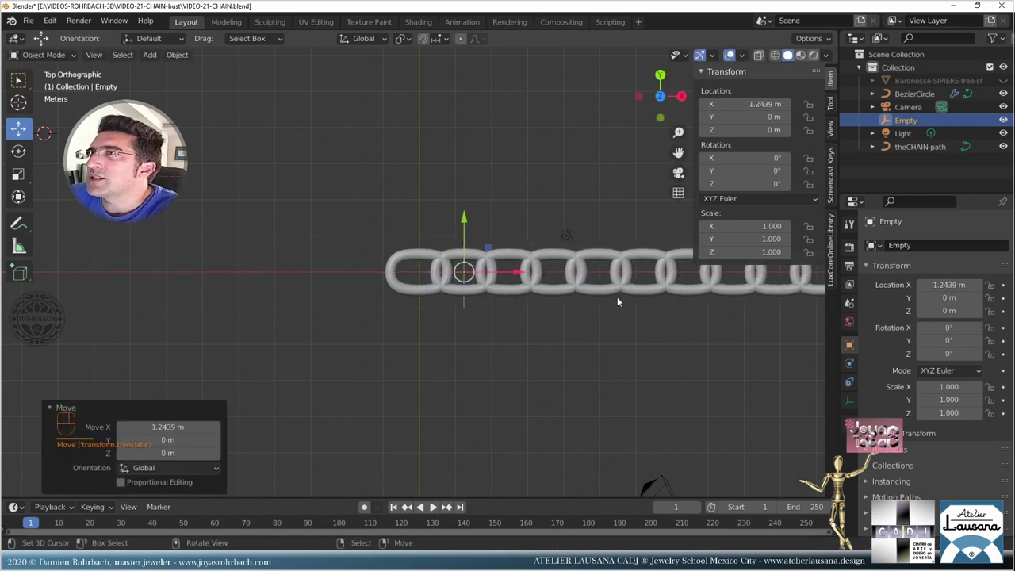
- Set the Empty's X rotation to 40° so each arrayed link twists relative to the previous one
left_click(749, 160)
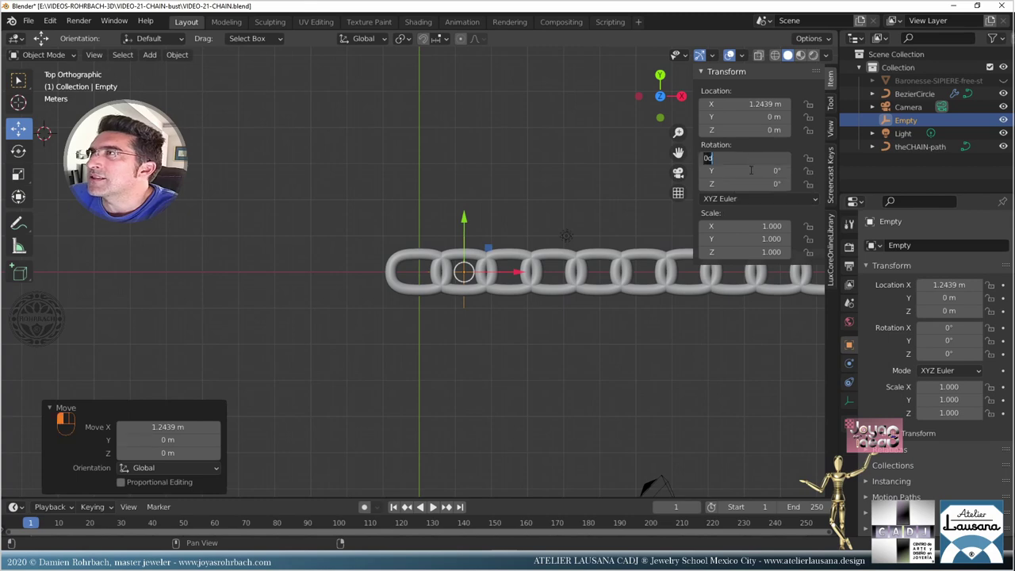
key("Return")
middle_click_drag(496, 354, 539, 315)
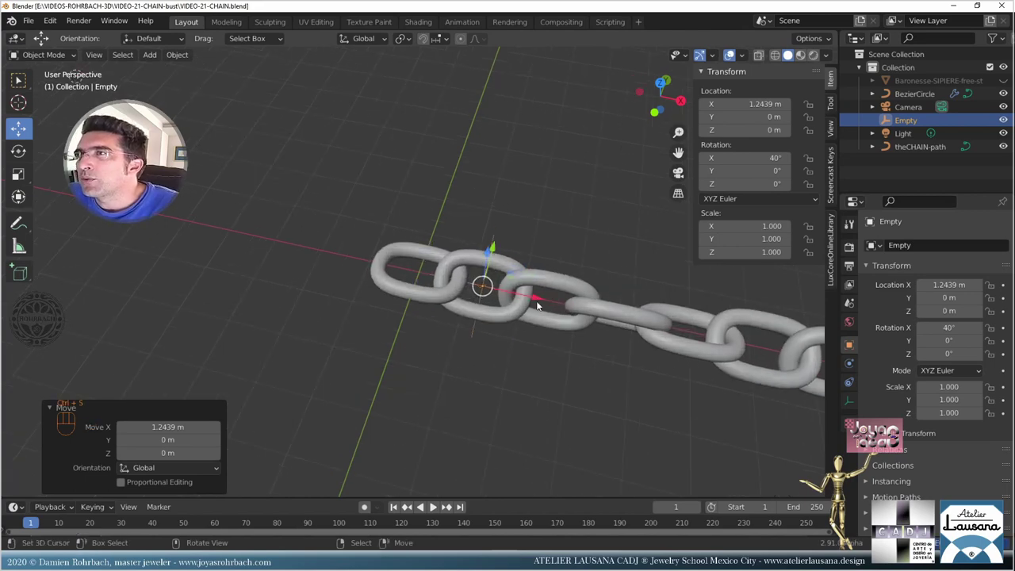
- Move the Empty about 0.62 m in the negative X direction to tighten the spacing between the links
left_click_drag(537, 298, 504, 297)
scroll(482, 316, "down", 4)
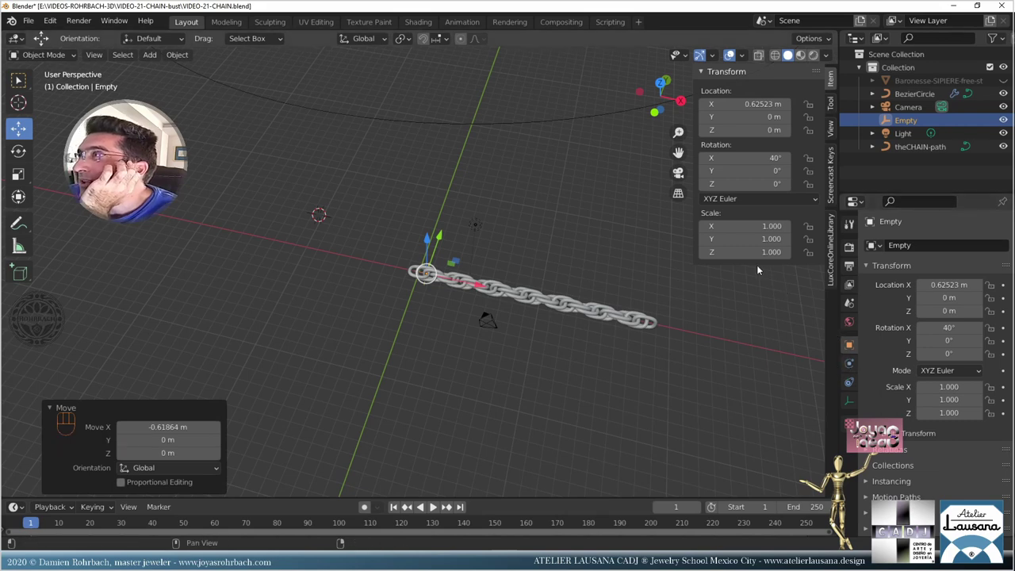
scroll(554, 320, "up", 4)
mouse_move(553, 320)
middle_mouse_down()
mouse_move(543, 349)
mouse_move(552, 339)
middle_mouse_up()
scroll(576, 313, "down", 3)
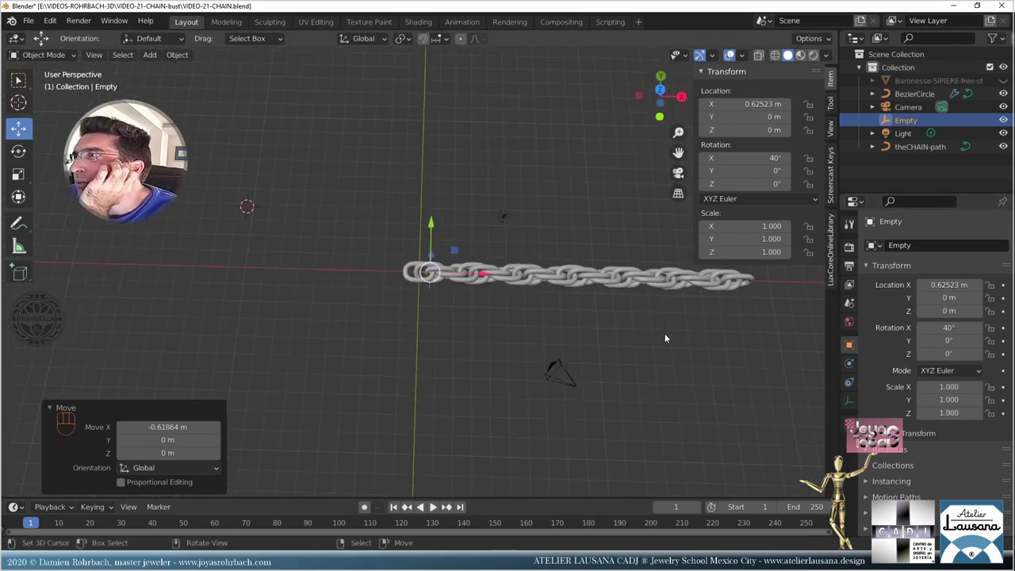
- Set the chain link's Array count to 60 and save the file
left_click(714, 283)
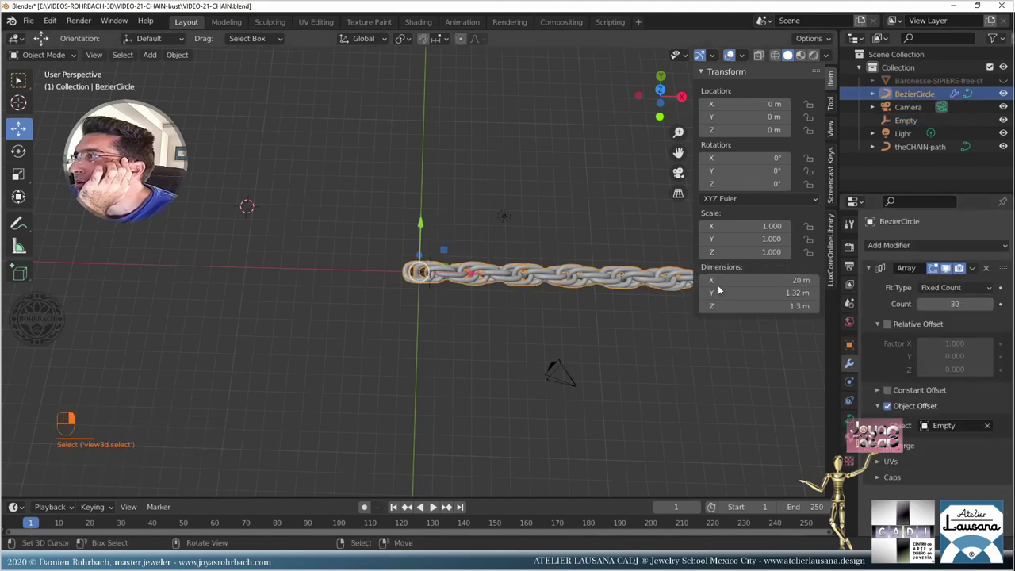
left_click(959, 305)
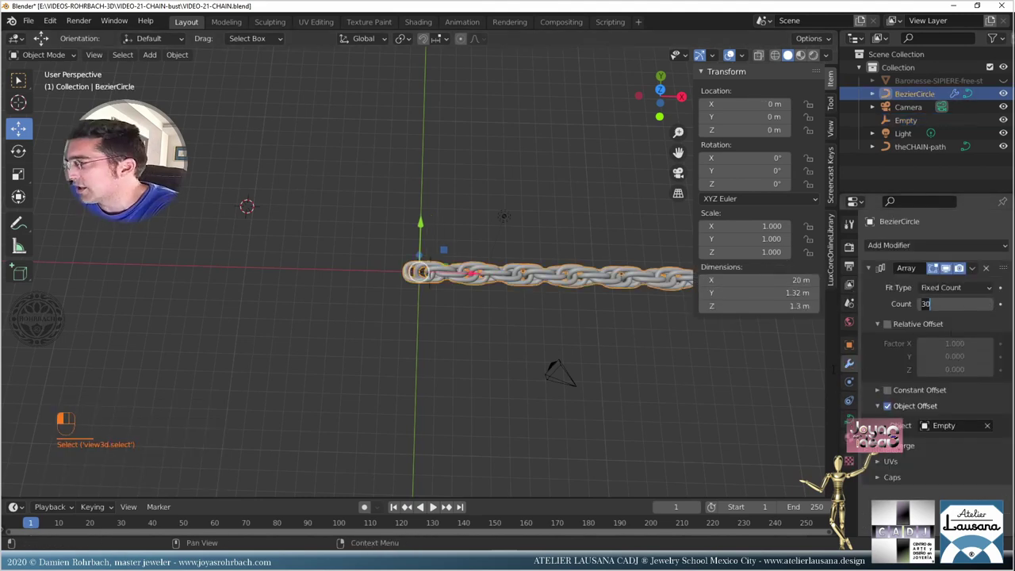
type("60")
key("Return")
scroll(387, 278, "down", 3)
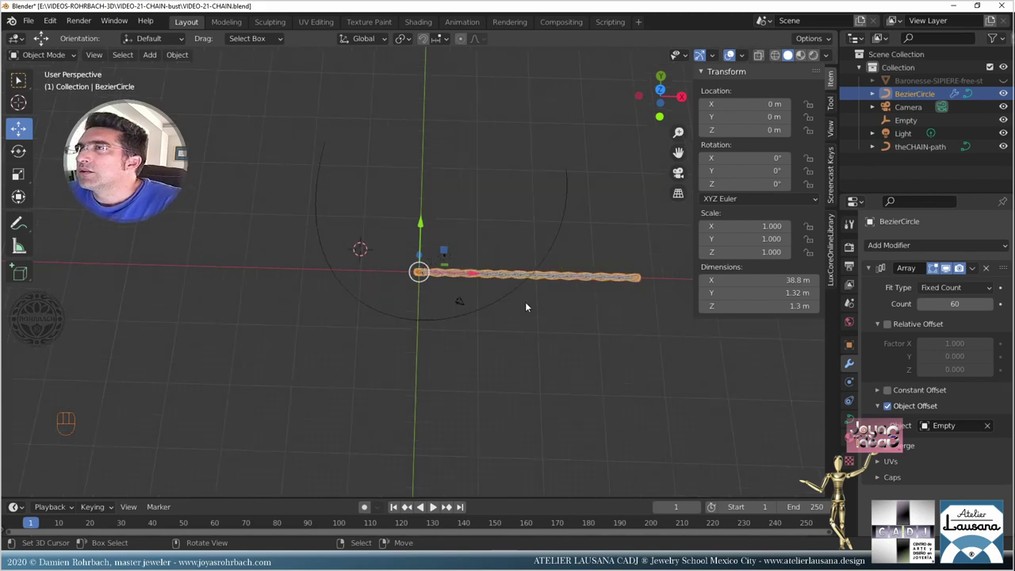
key("ctrl+s")
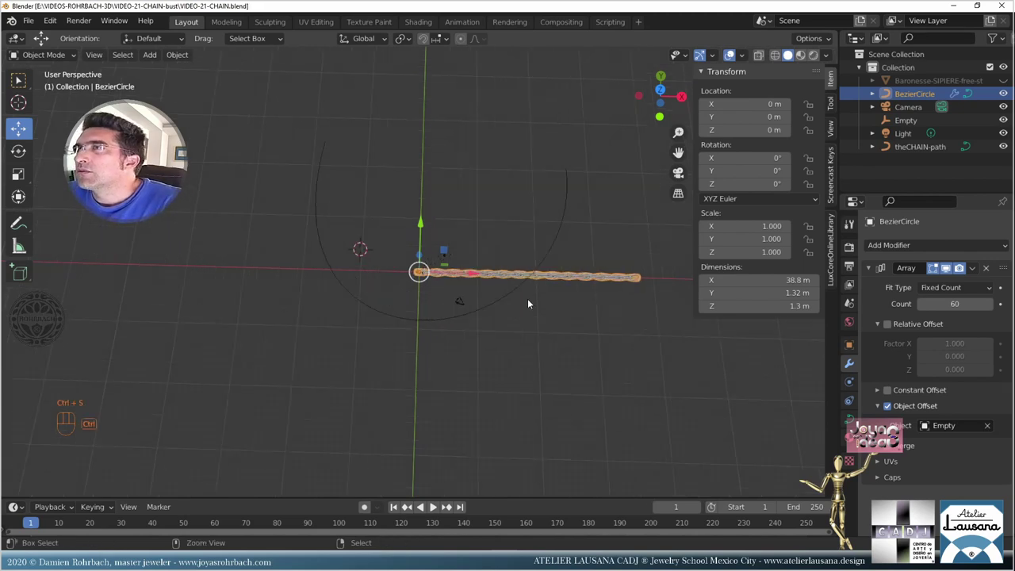
- Add a Curve modifier to the arrayed link and choose theCHAIN-path as its curve object
left_click(925, 241)
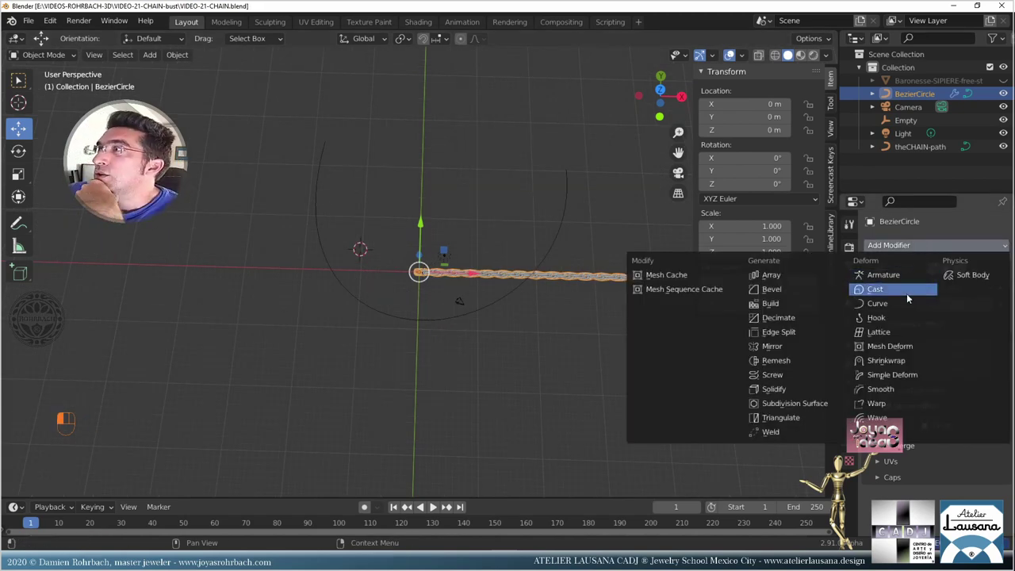
left_click(884, 302)
scroll(951, 447, "down", 1)
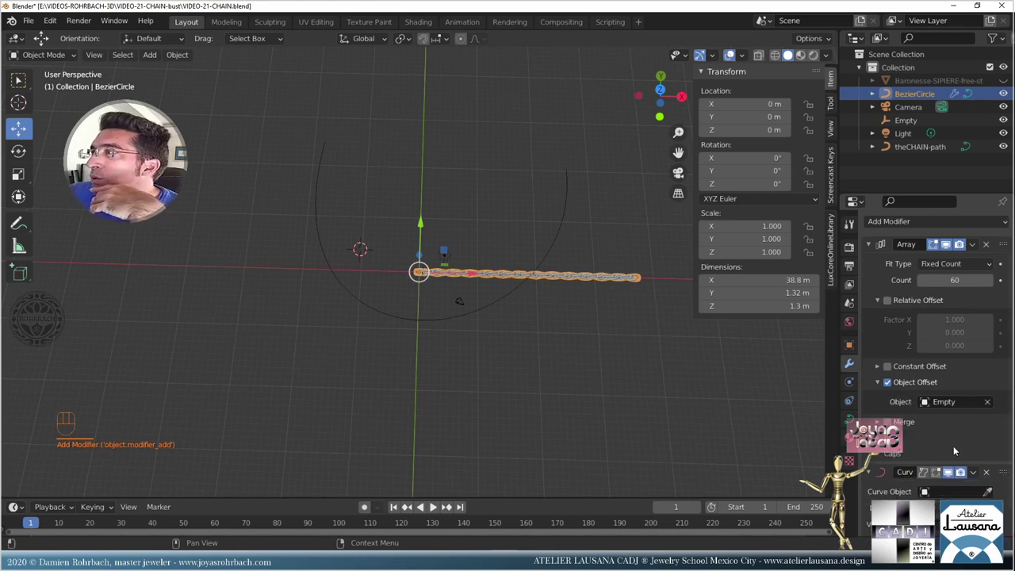
left_click(988, 491)
left_click(469, 313)
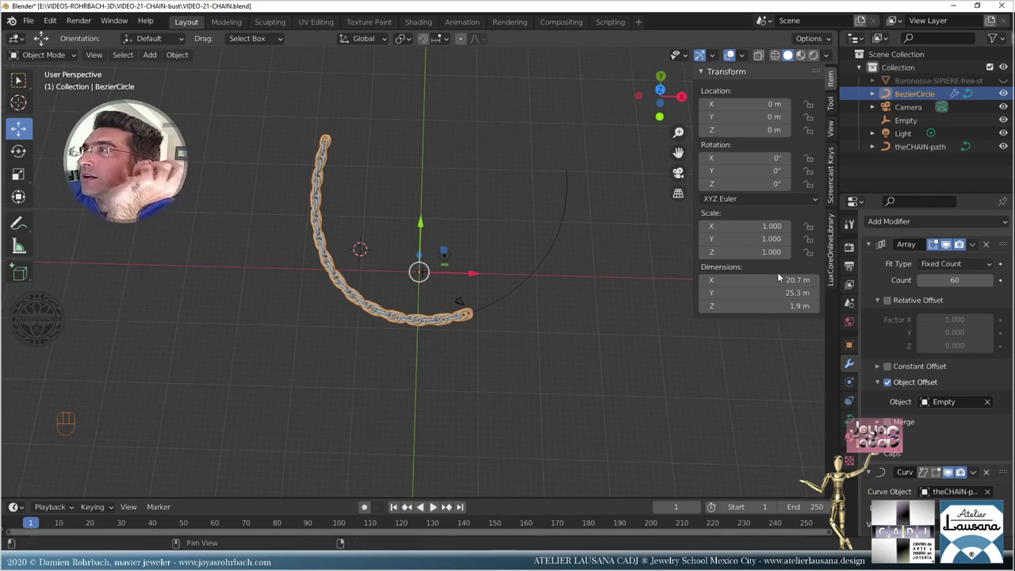
- Try moving the chain on its own about 0.15 m along Y, and undo the move
middle_click_drag(486, 276, 435, 304)
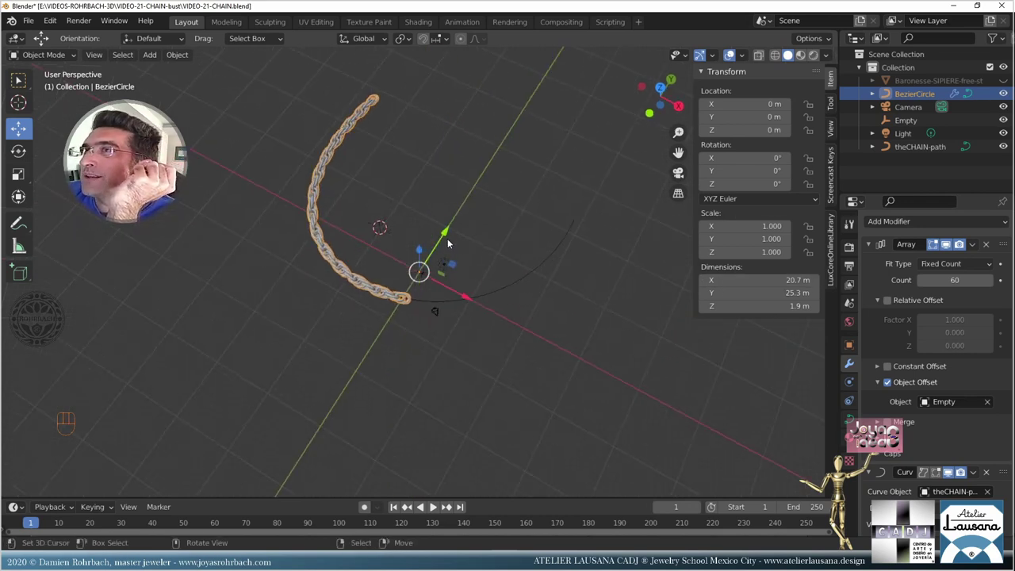
mouse_move(445, 234)
left_mouse_down()
mouse_move(421, 214)
mouse_move(444, 236)
mouse_move(434, 245)
mouse_move(448, 232)
mouse_move(457, 244)
left_mouse_up()
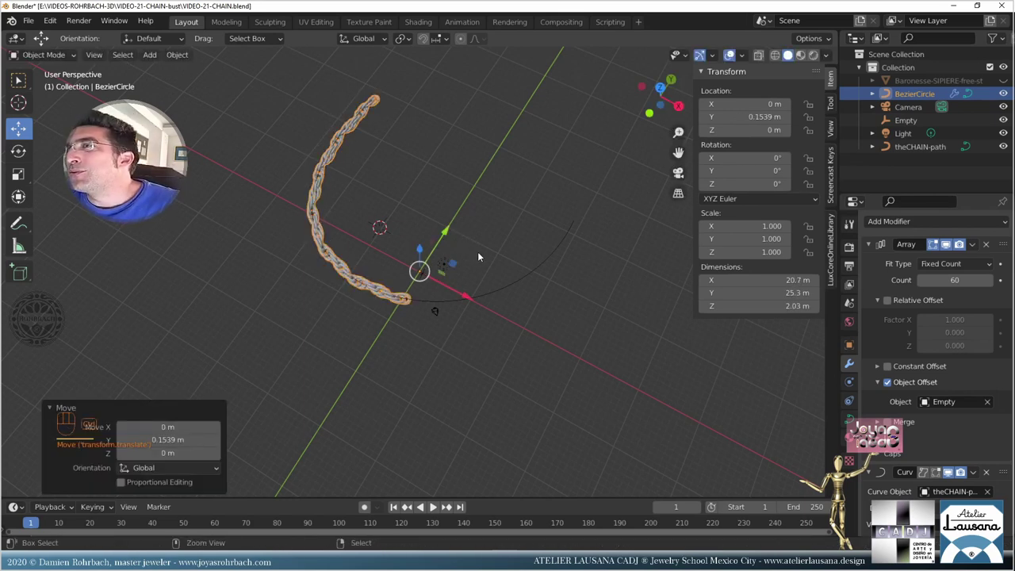
key("ctrl+z")
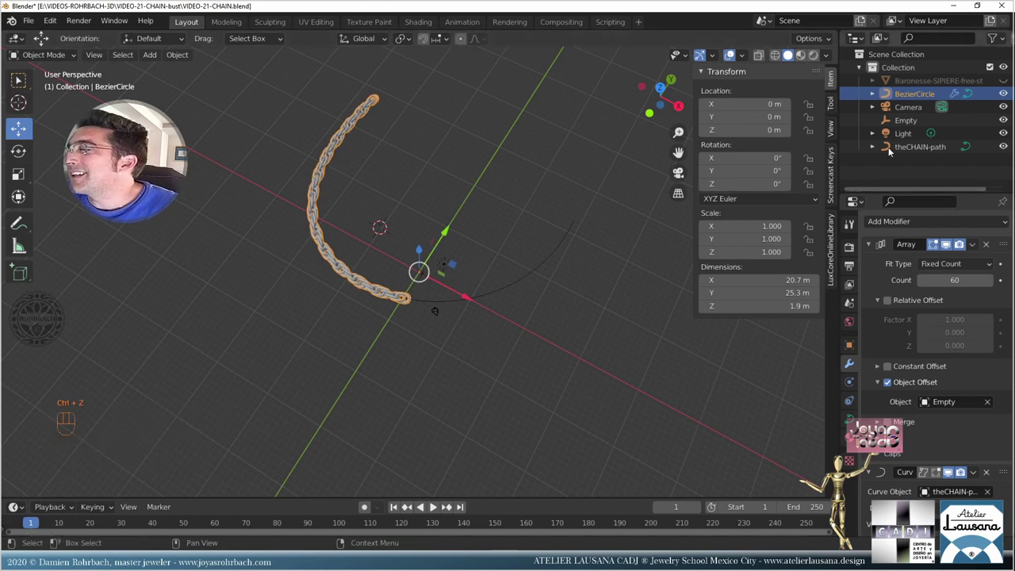
- Rename the BezierCircle object as CHAINlink and save the file
double_click(912, 95)
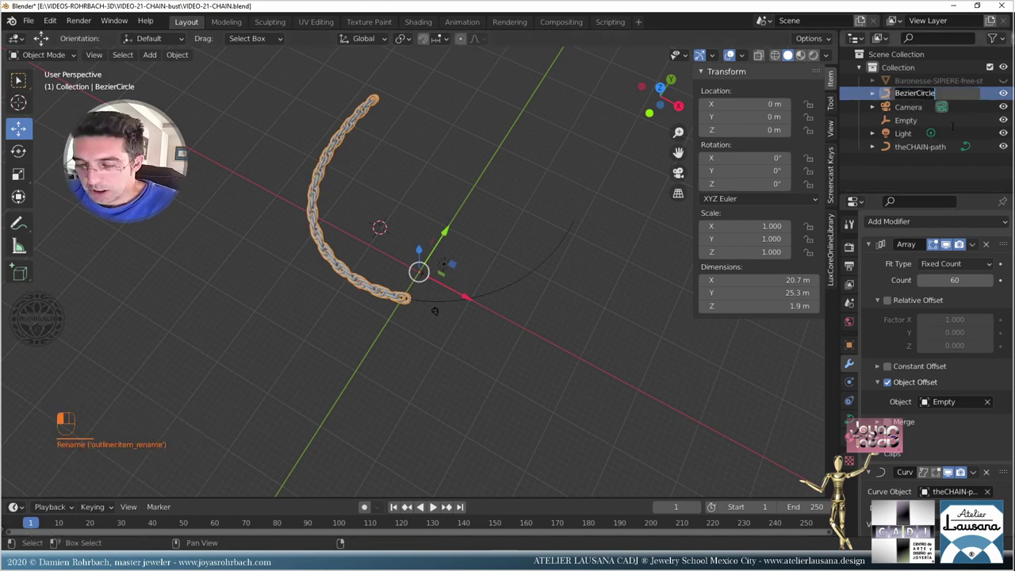
type("CHAINlink")
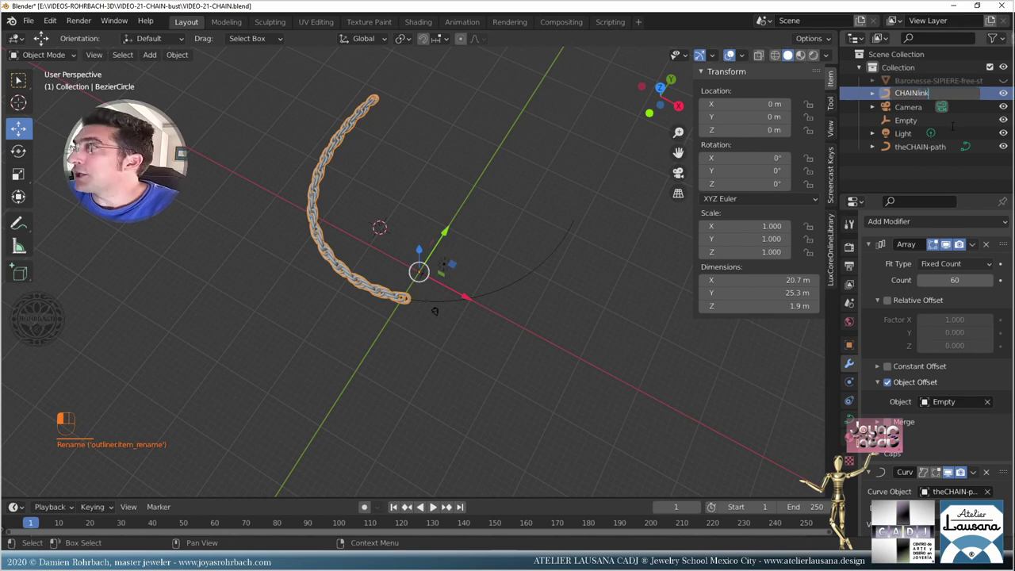
key("Return")
key("ctrl+s")
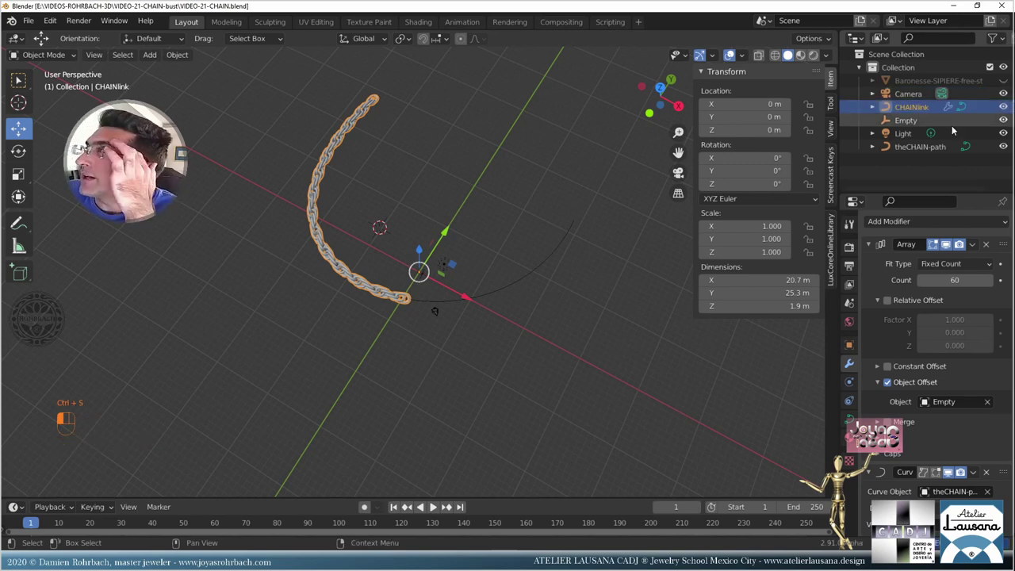
- Try moving CHAINlink together with the Empty about 4.17 m along Y, and undo the move
left_click(908, 120, "ctrl")
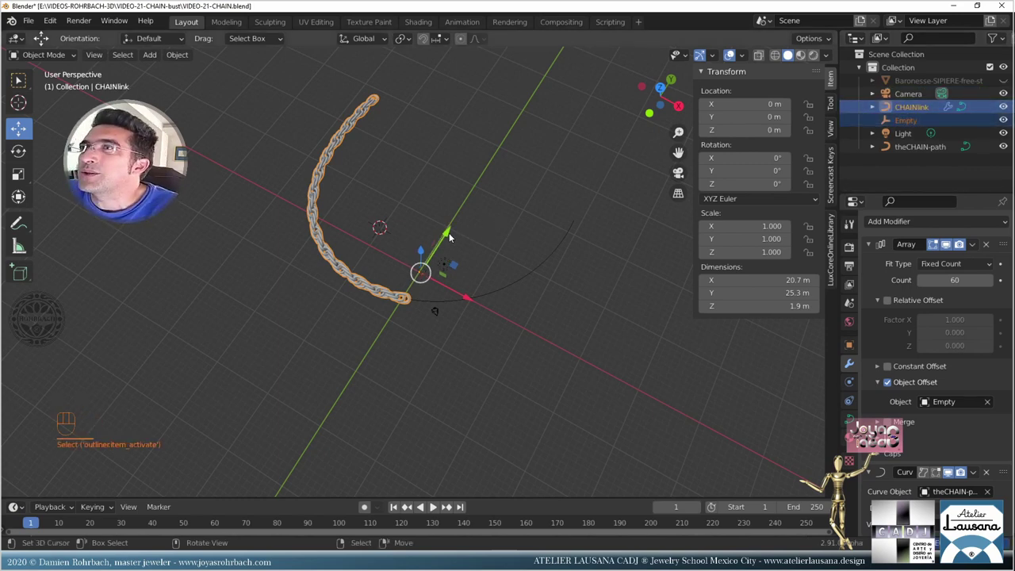
left_click_drag(448, 237, 481, 227)
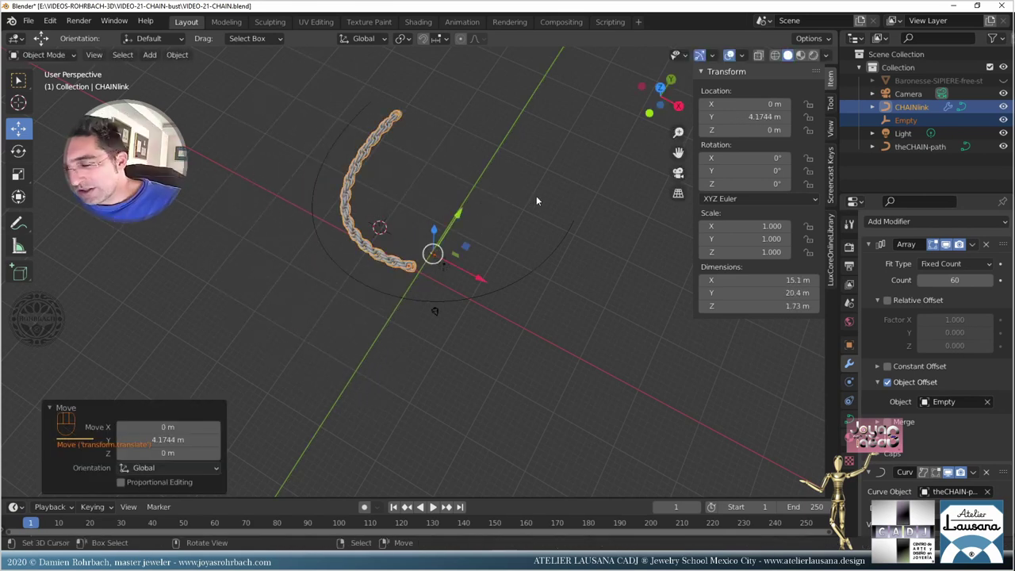
key("ctrl+z")
key("ctrl+s")
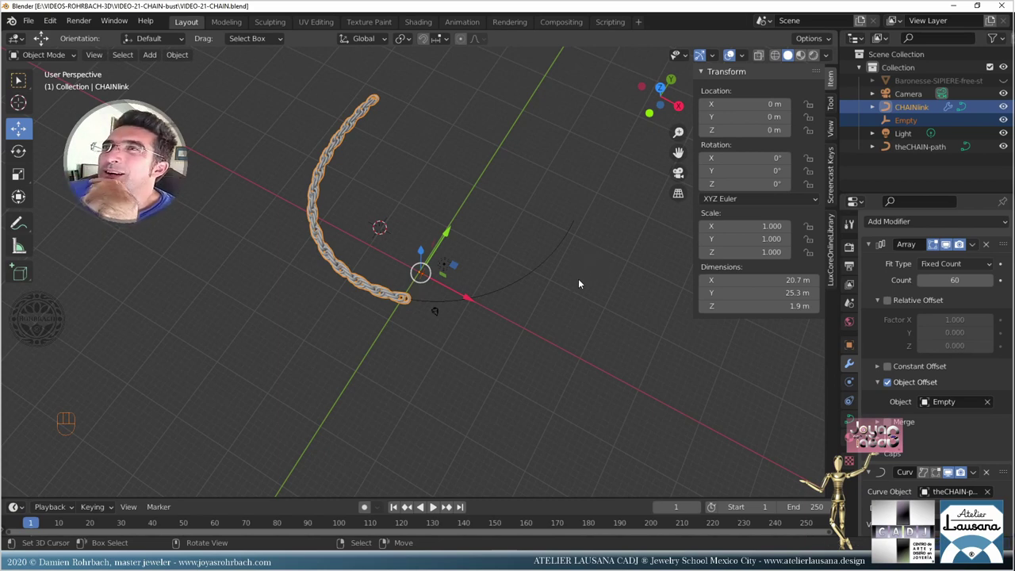
- Save the file and unhide the Baronesse-SIPIERE bust
middle_click_drag(489, 321, 545, 277)
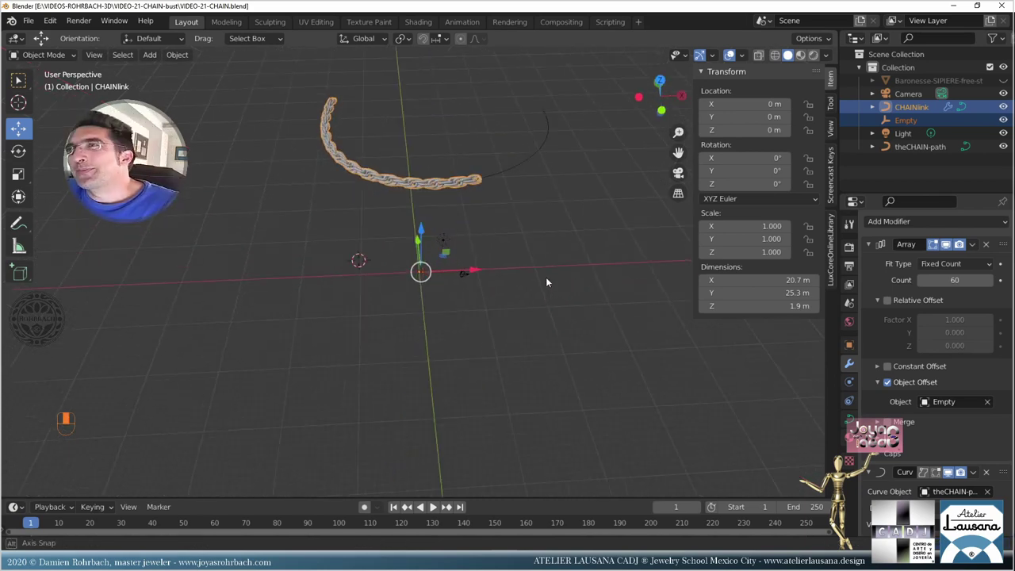
key("ctrl+s")
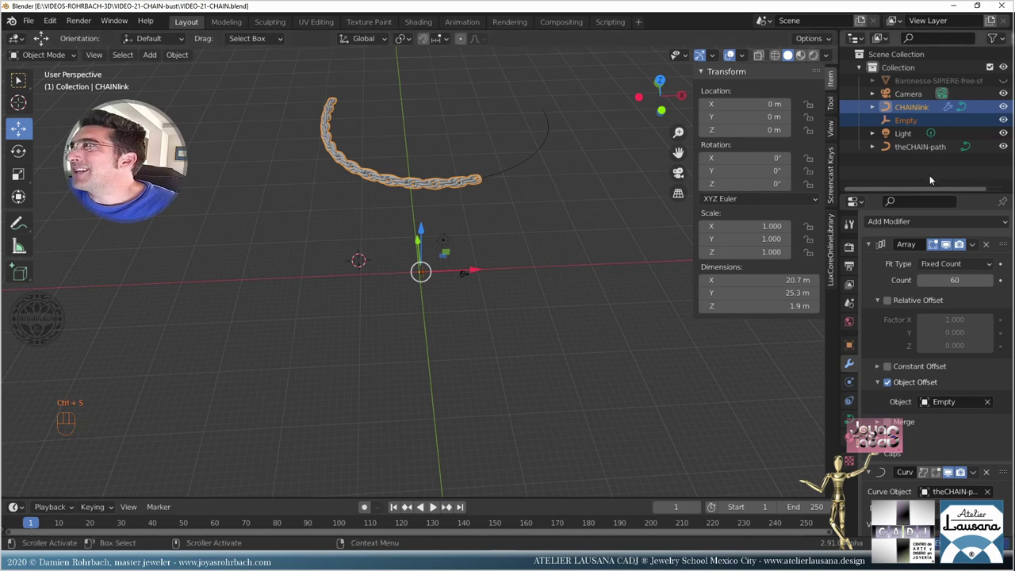
left_click(1002, 80)
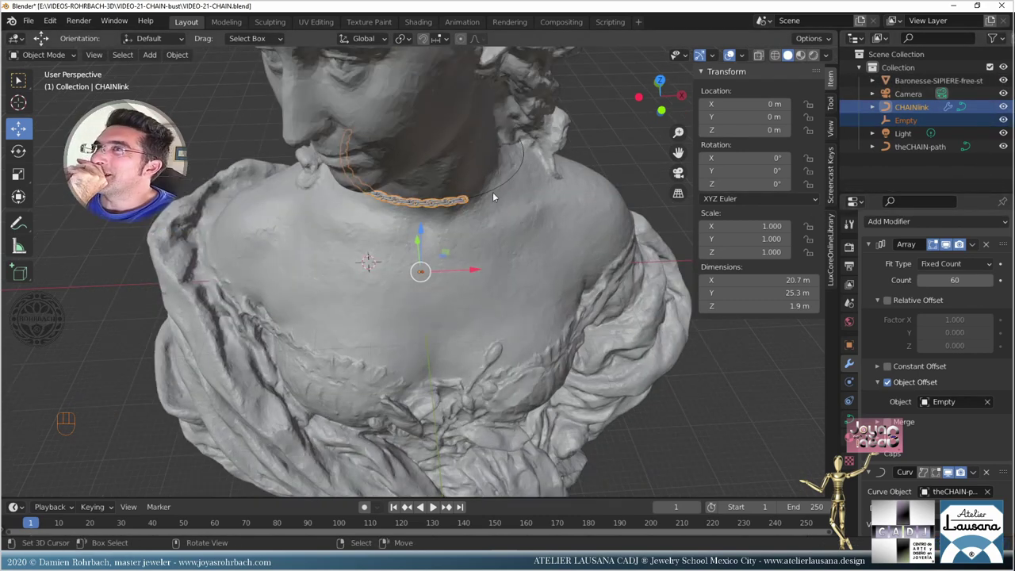
- Add a Shrinkwrap modifier to theCHAIN-path with the Baronesse bust as its target
left_click(511, 170)
left_click(517, 173)
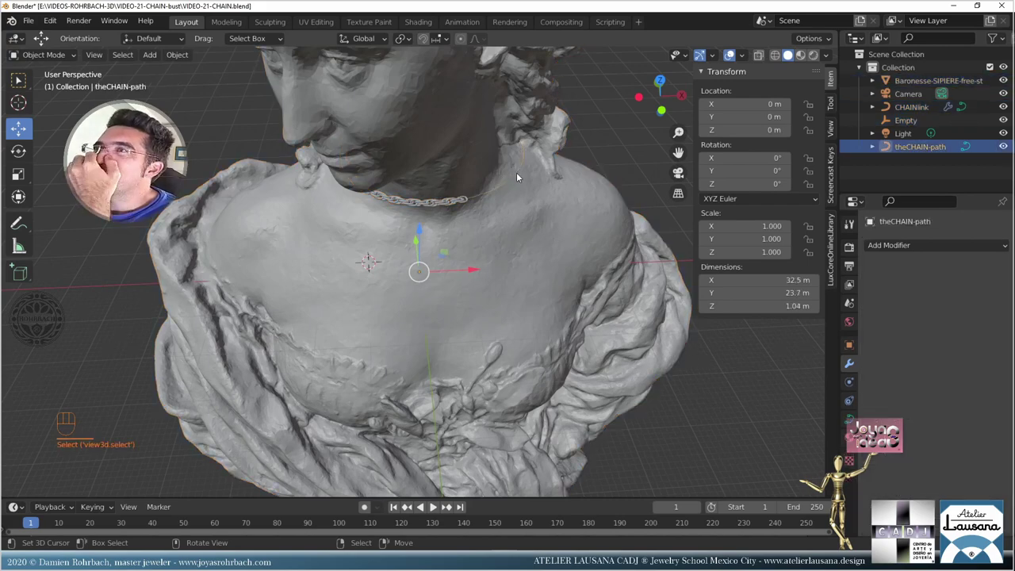
middle_click_drag(322, 281, 397, 273)
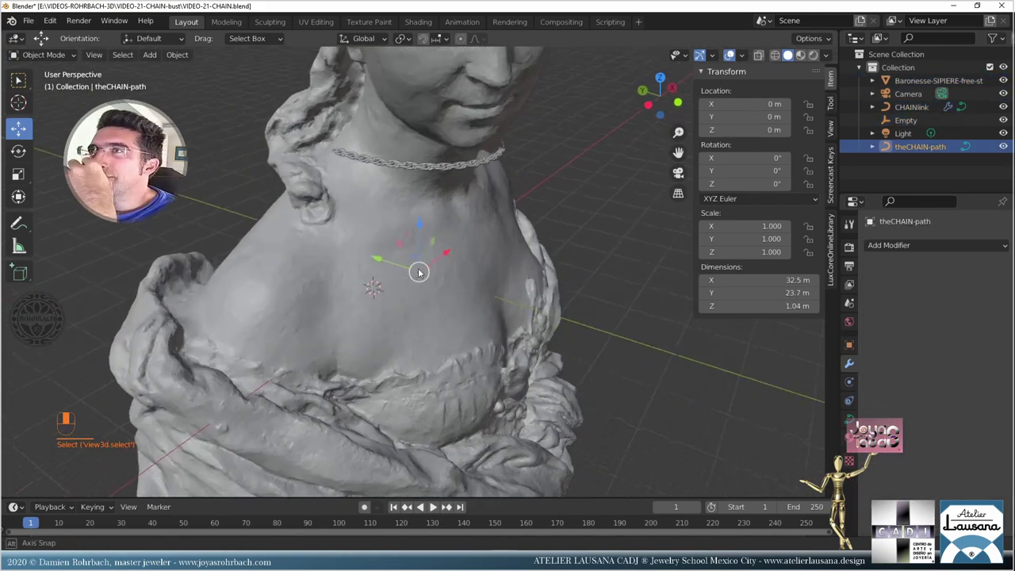
left_click(902, 246)
left_click(896, 361)
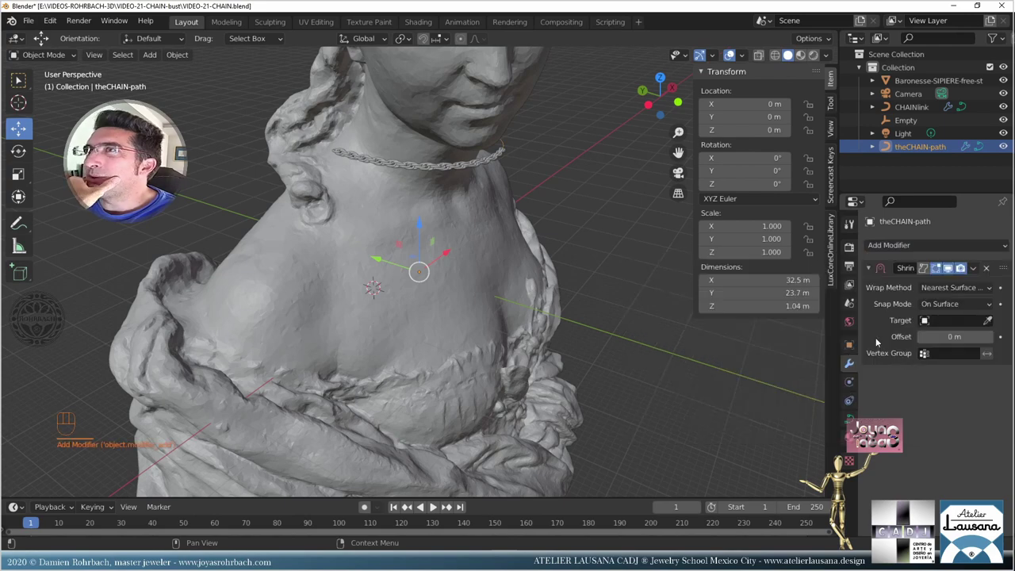
left_click(987, 320)
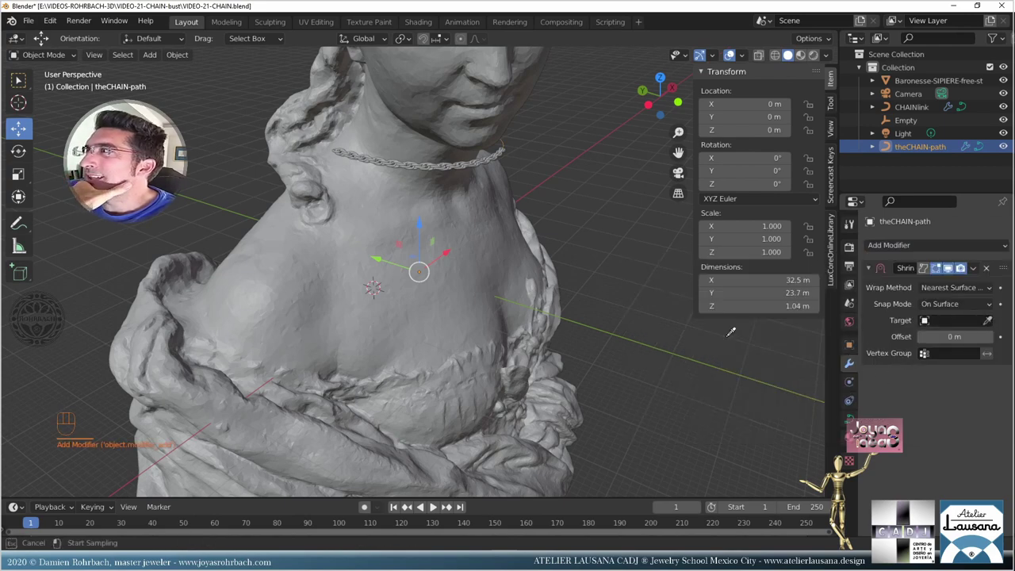
left_click(478, 237)
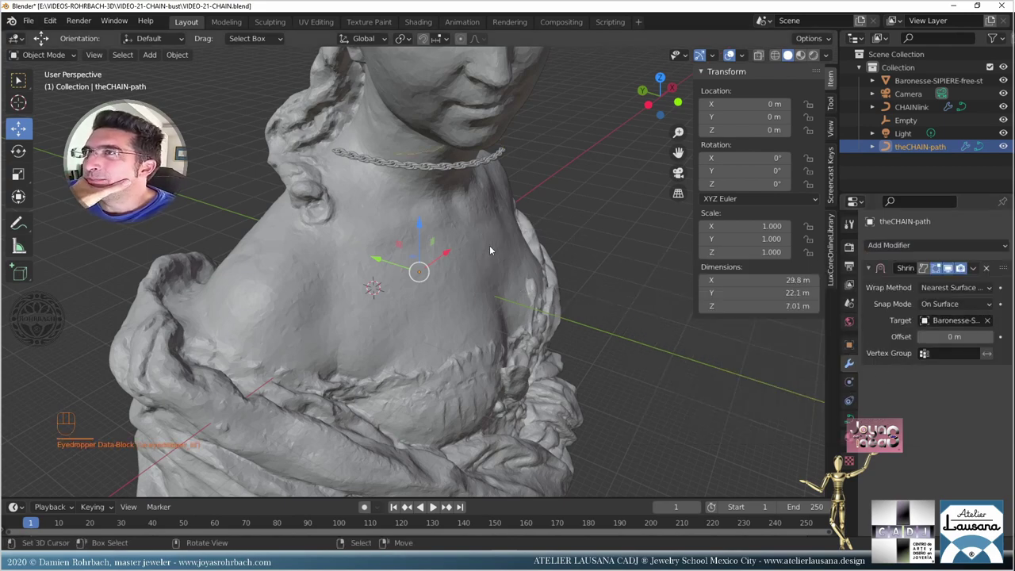
- Set the Shrinkwrap to Project along Z in the Negative direction only, with Positive off, and save the file
middle_click_drag(591, 306, 516, 265)
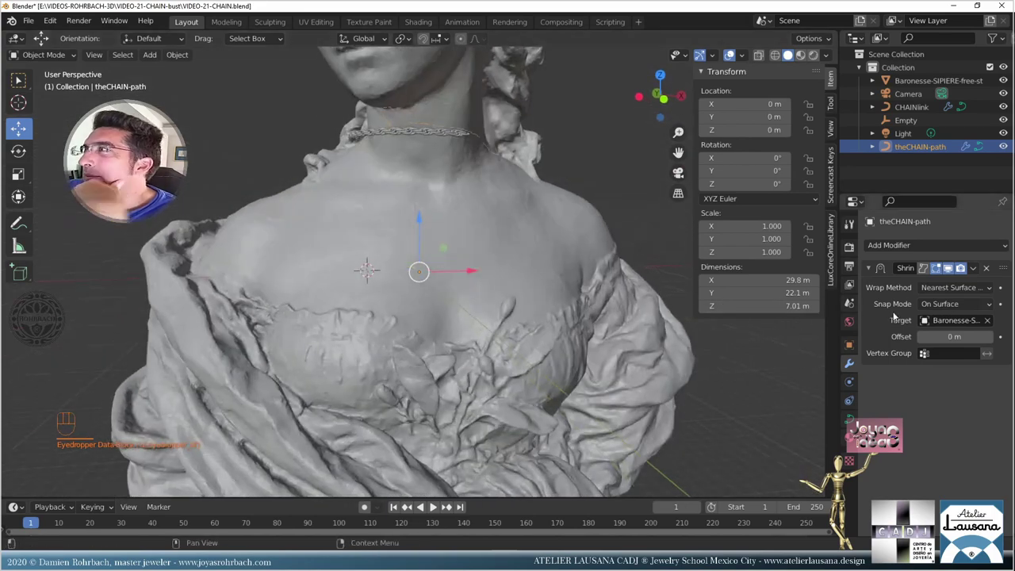
left_click(957, 289)
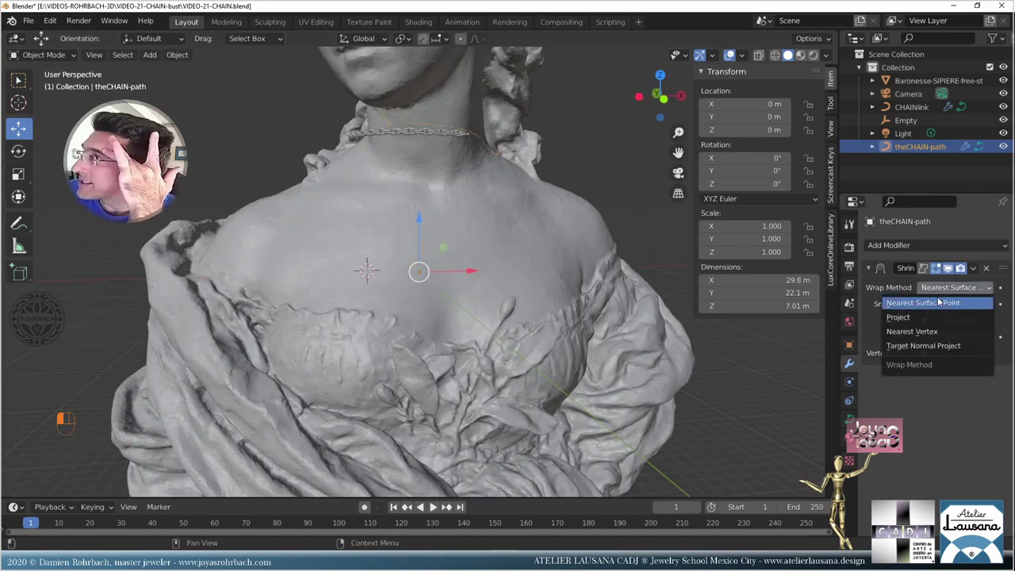
left_click(904, 317)
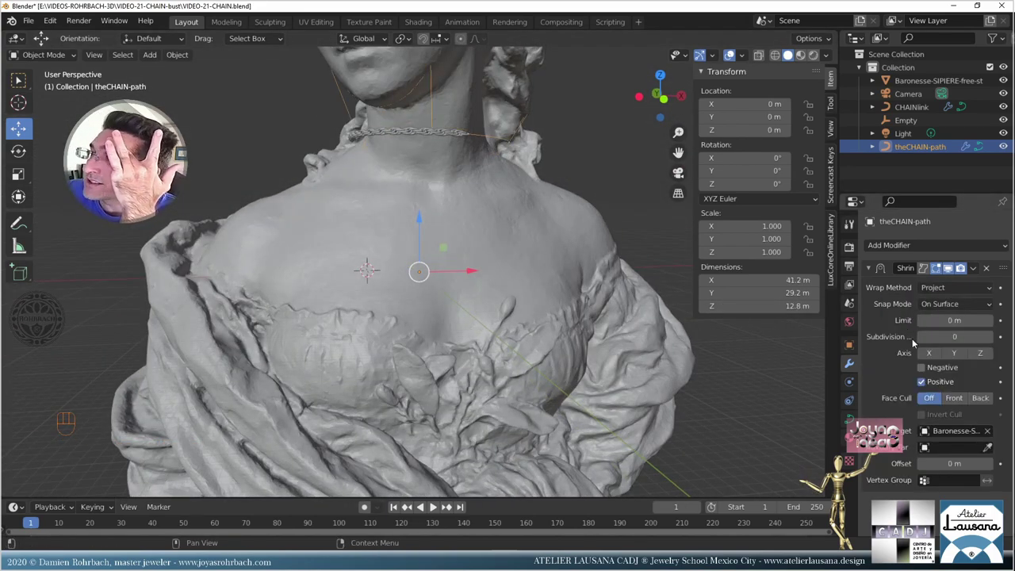
left_click(980, 353)
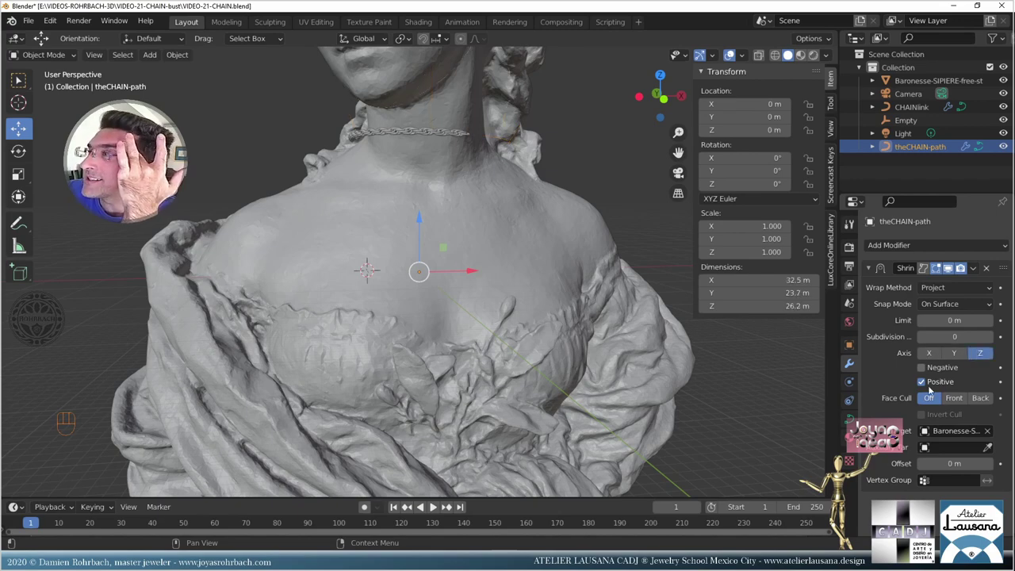
left_click(922, 367)
left_click(922, 382)
middle_click_drag(364, 244, 419, 272)
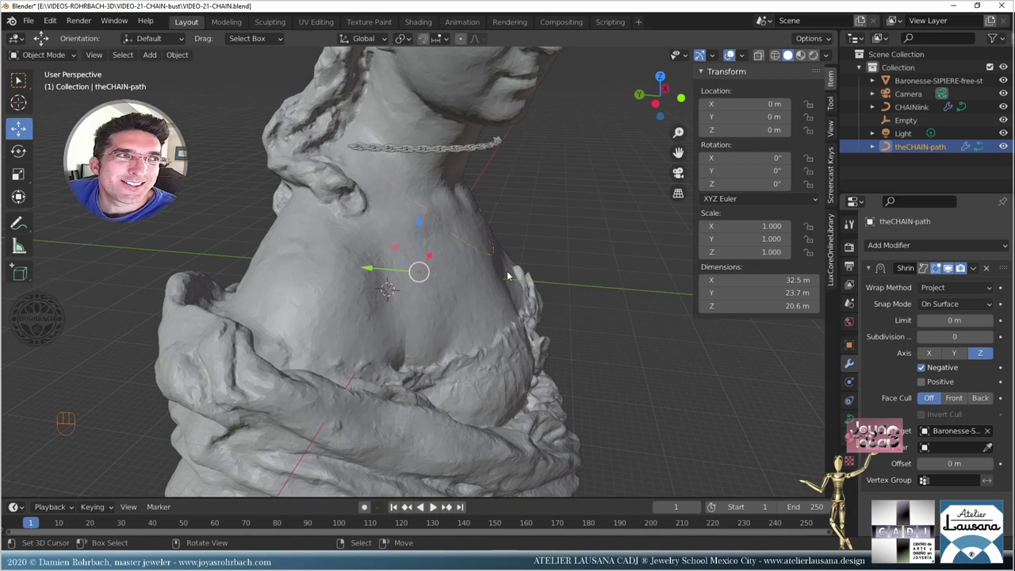
middle_click_drag(548, 229, 388, 238)
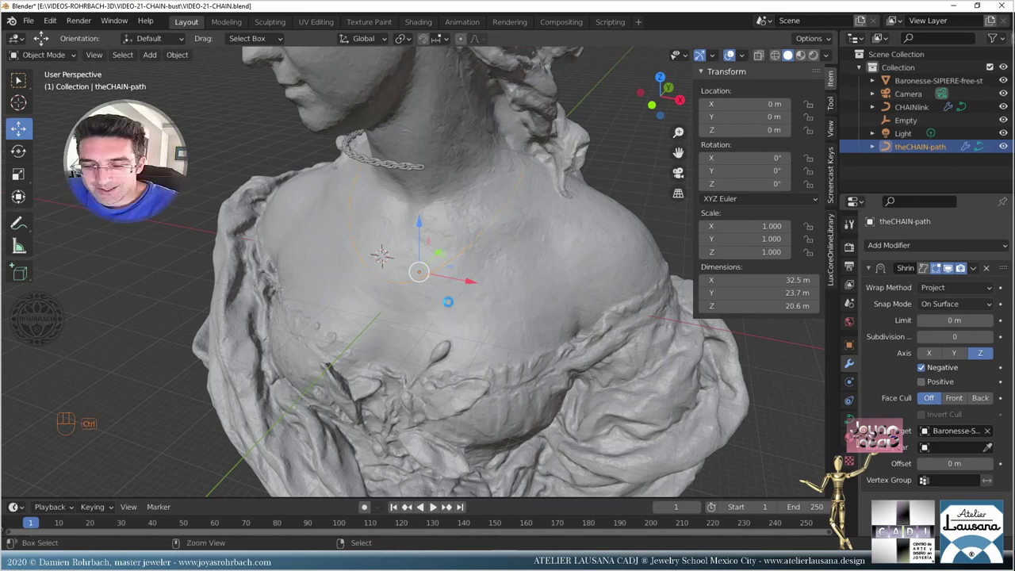
key("ctrl+s")
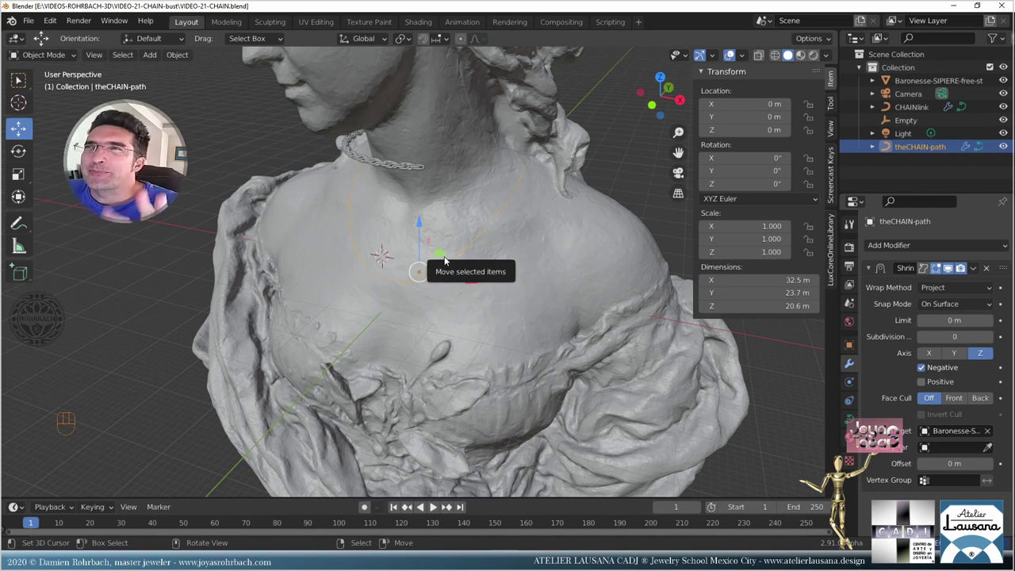
- Duplicate theCHAIN-path in place, hide the original, and apply the Shrinkwrap modifier on the copy
key("shift+d")
right_click(507, 210)
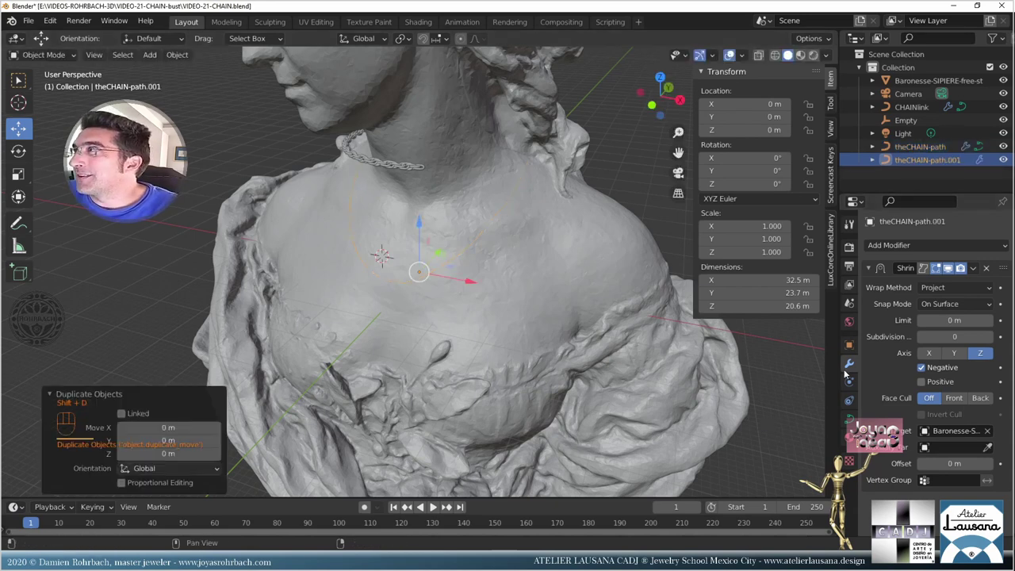
left_click(1003, 147)
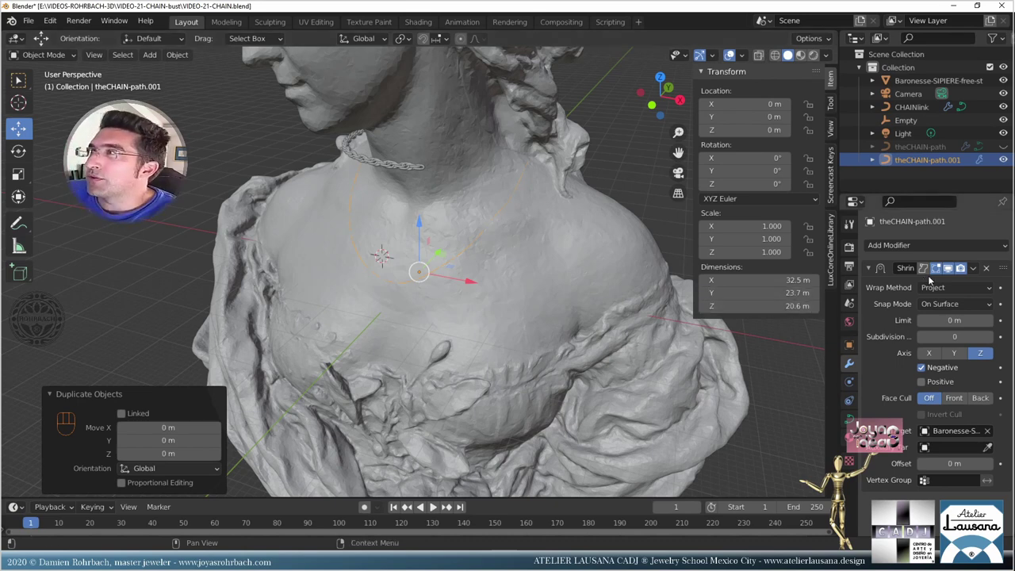
left_click(973, 268)
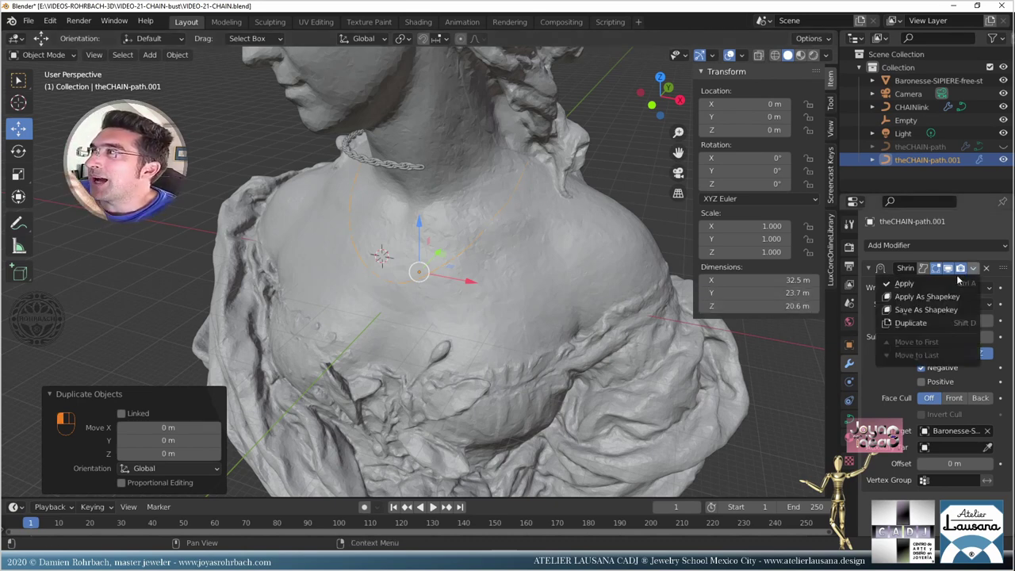
left_click(934, 284)
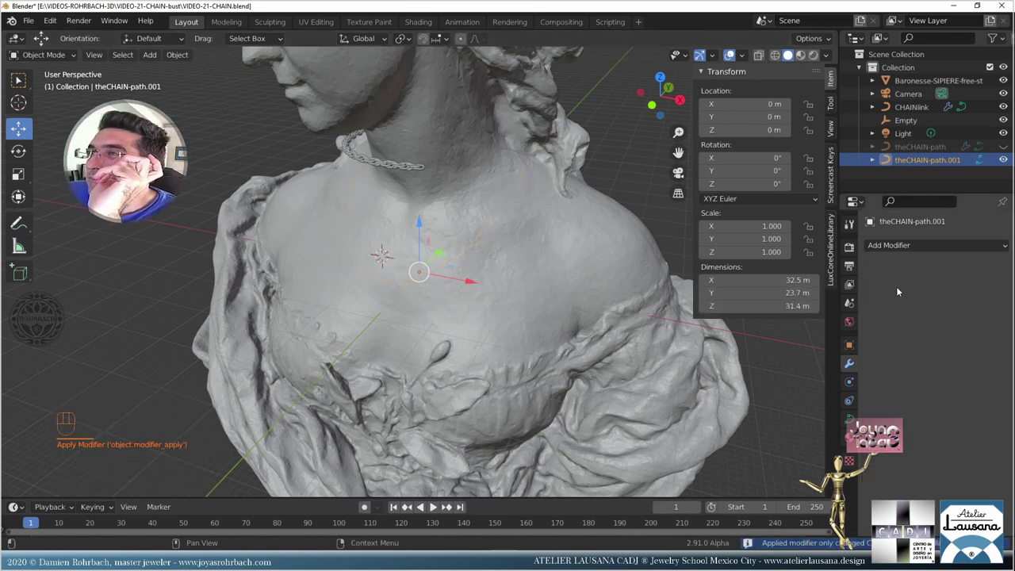
- Hide the Baronesse-SIPIERE bust so the path curves can be viewed on their own
left_click(625, 305)
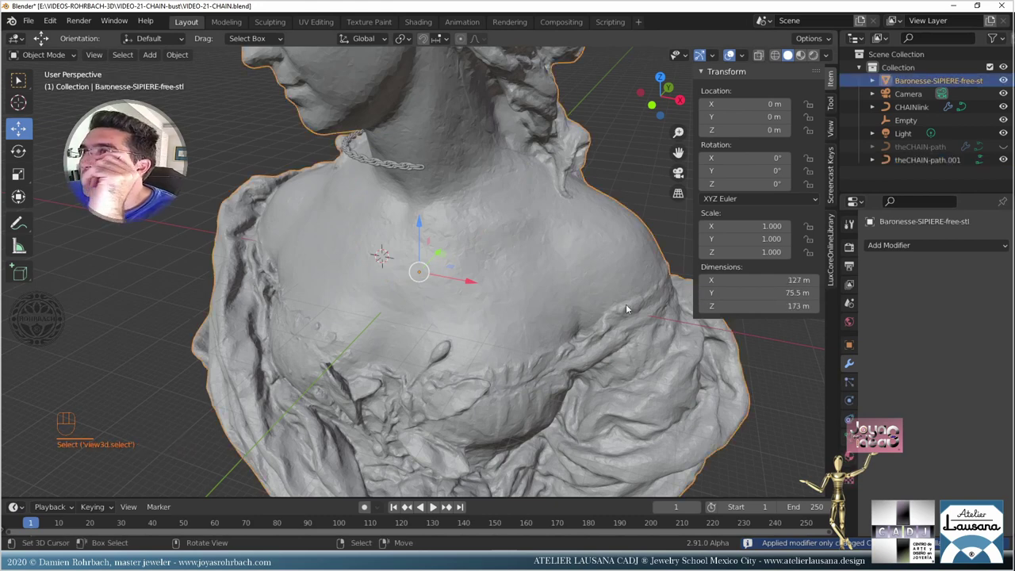
key("h")
middle_click_drag(428, 292, 612, 256)
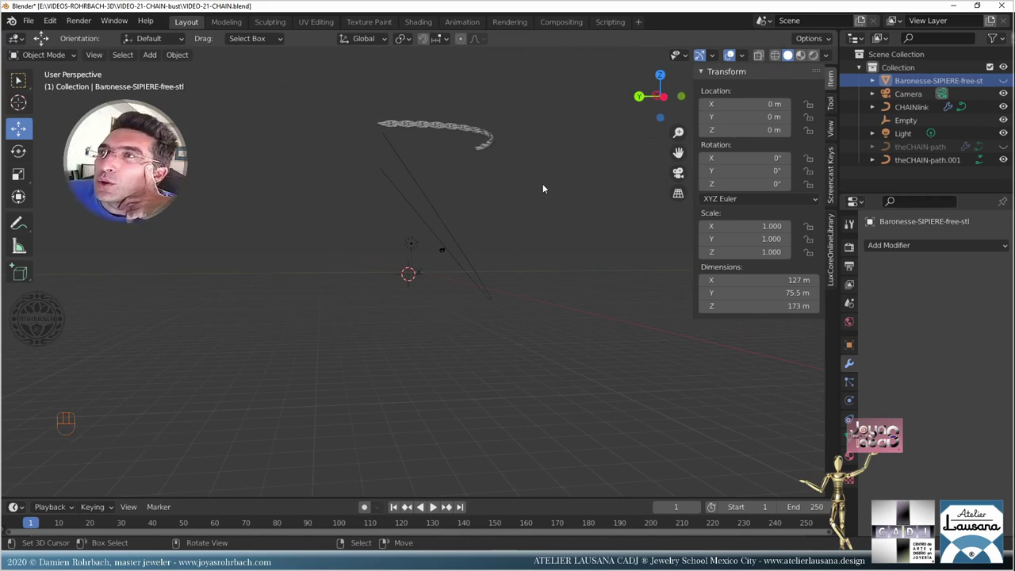
middle_click_drag(542, 183, 471, 203)
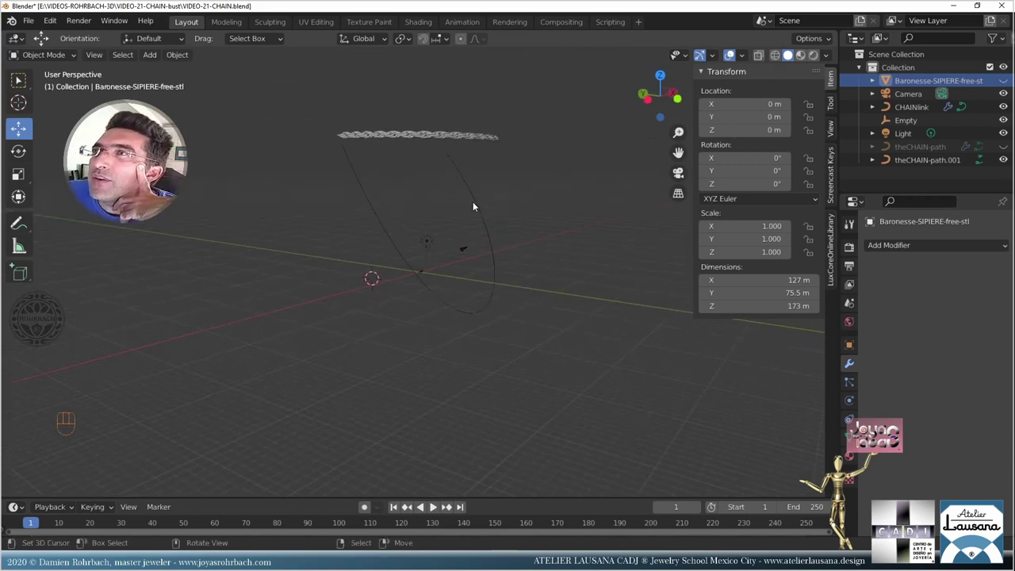
- Inspect the control points of theCHAIN-path.001 in Edit Mode, and delete that copy
left_click(472, 206)
key("Tab")
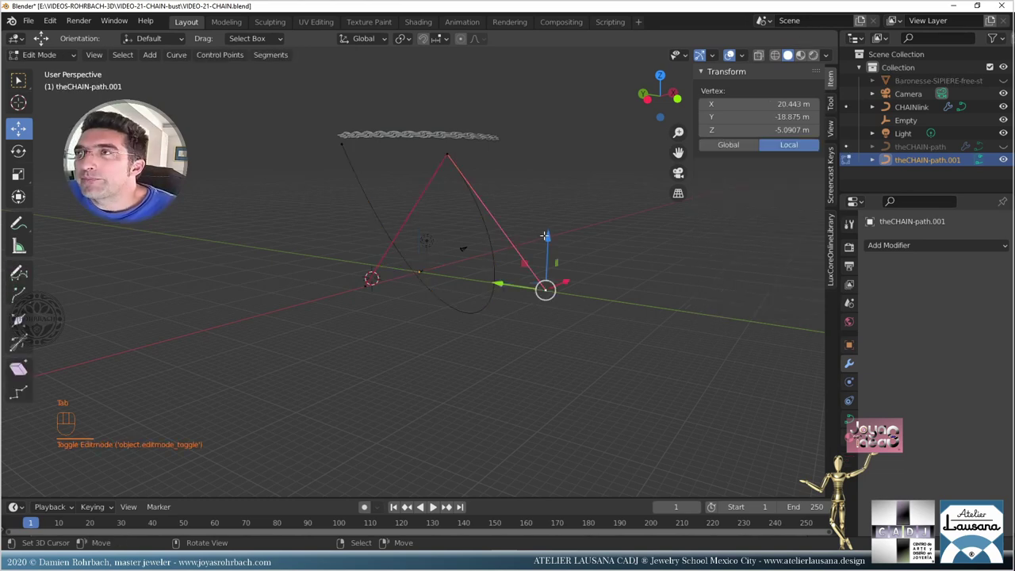
middle_click_drag(544, 236, 484, 217)
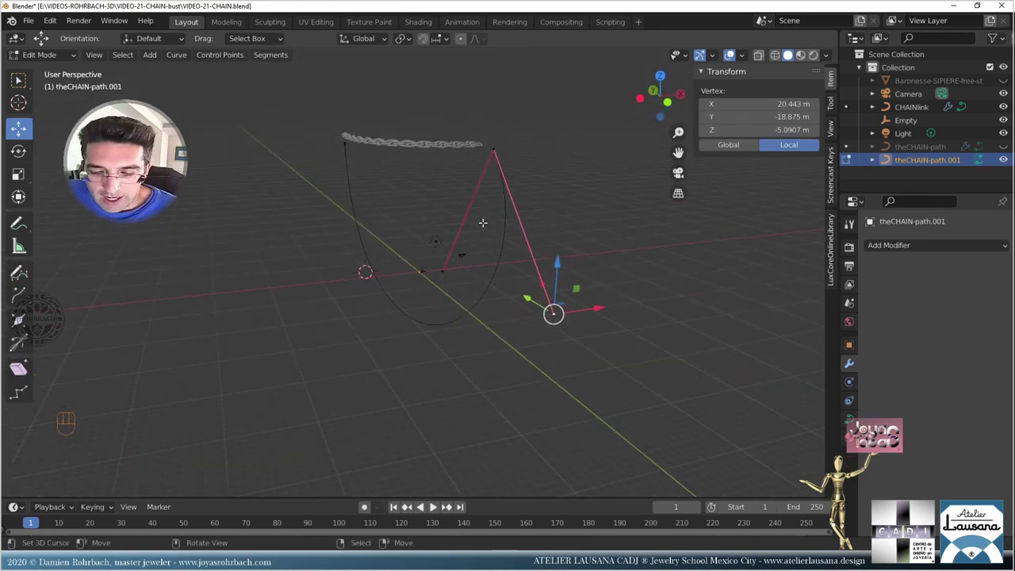
key("ctrl+s")
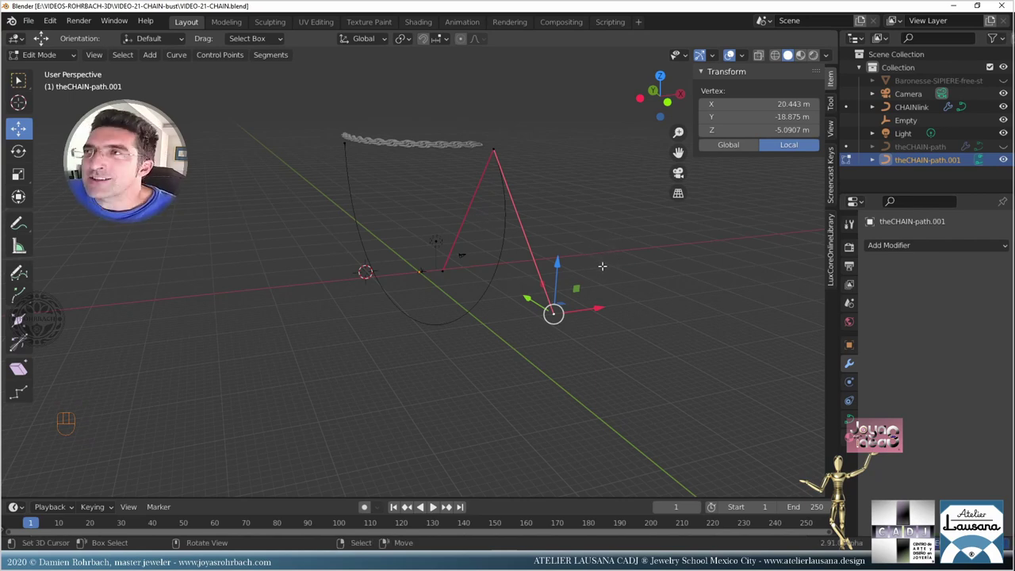
key("Tab")
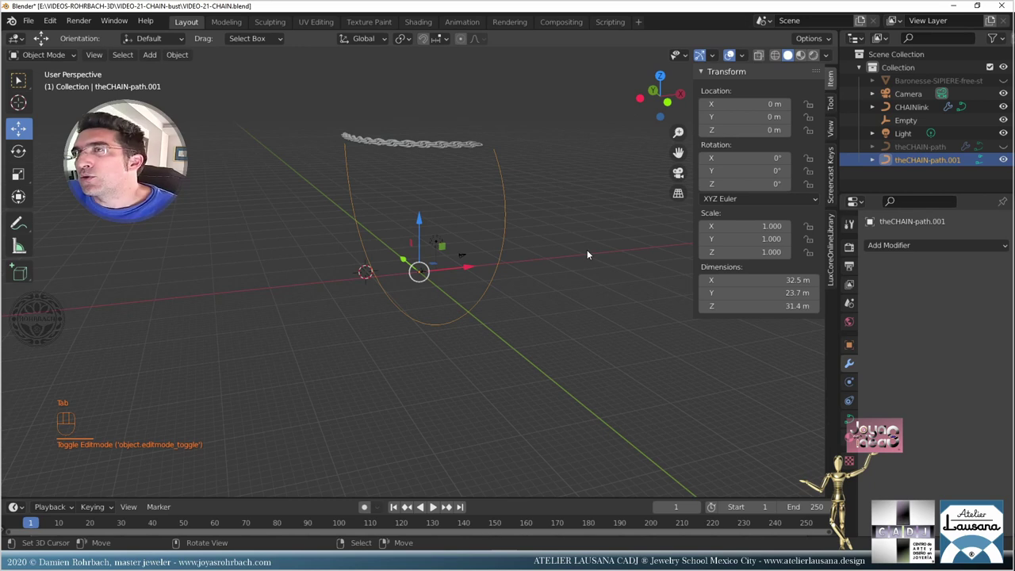
key("Delete")
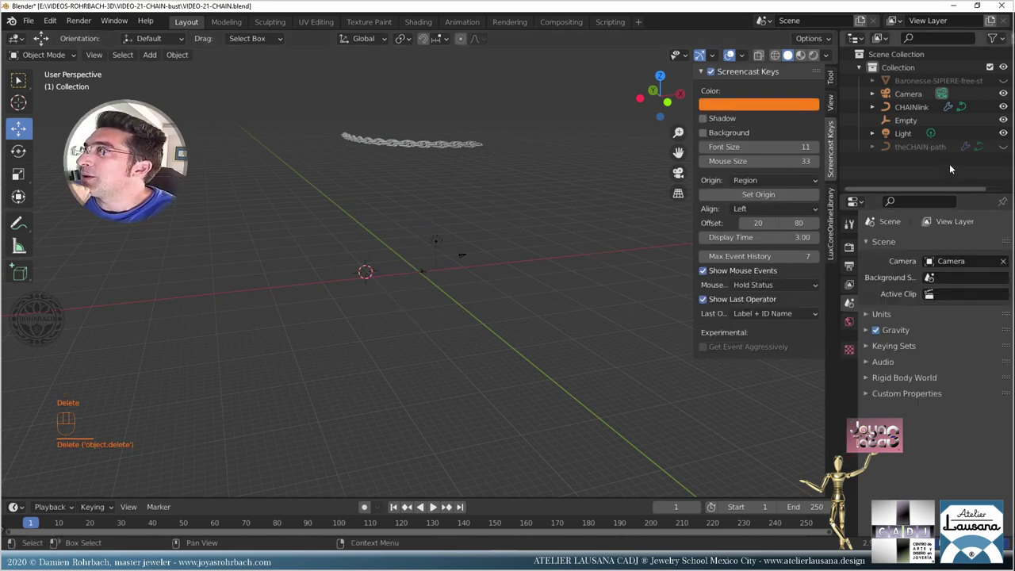
- Unhide theCHAIN-path, duplicate it in place with its Shrinkwrap modifier, and hide the original again
left_click(933, 147)
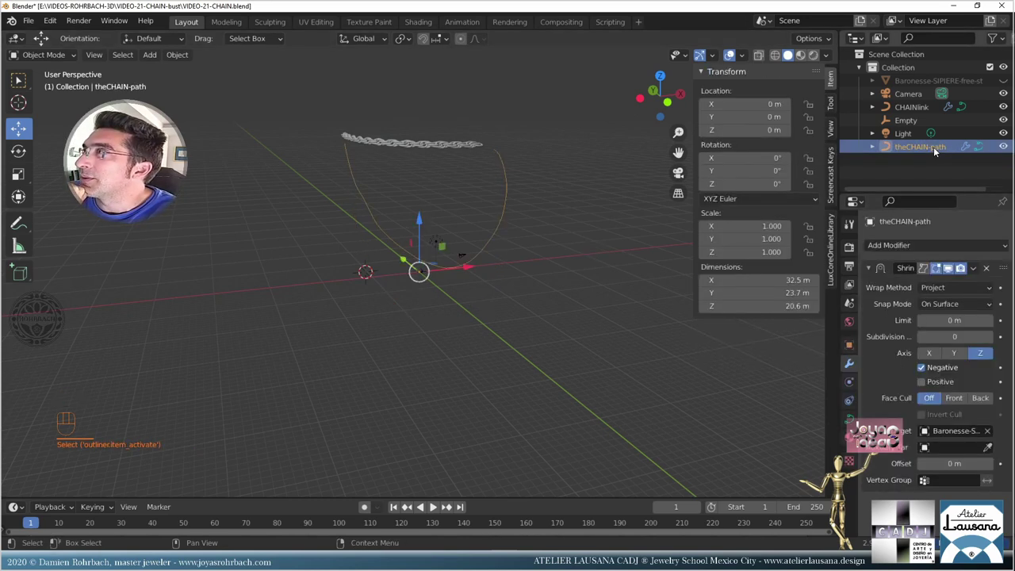
key("shift+d")
right_click(560, 263)
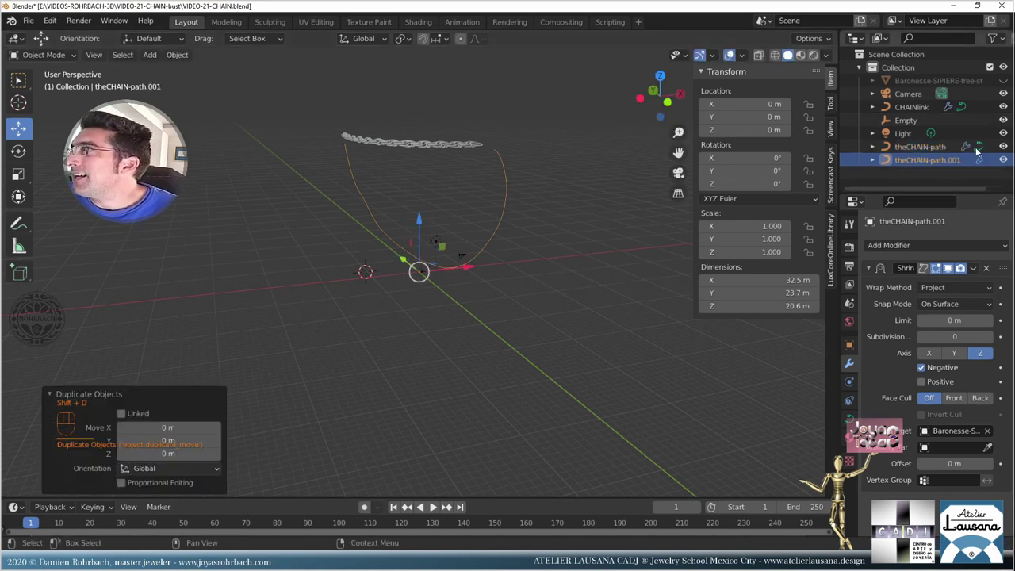
left_click(1003, 147)
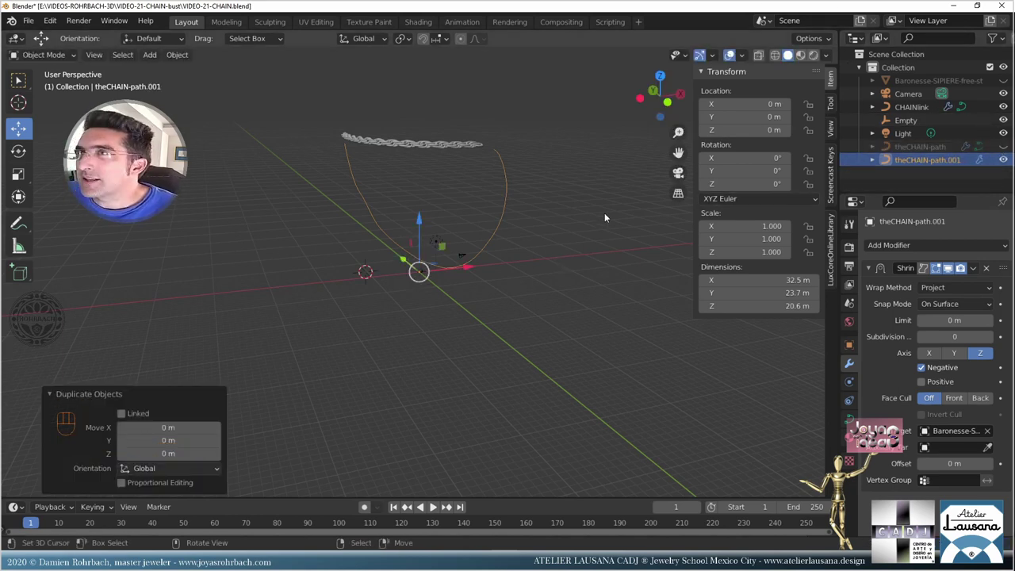
- Subdivide all control points of theCHAIN-path.001 five times with one cut each in Edit Mode
key("Tab")
middle_click_drag(533, 201, 575, 222)
key("a")
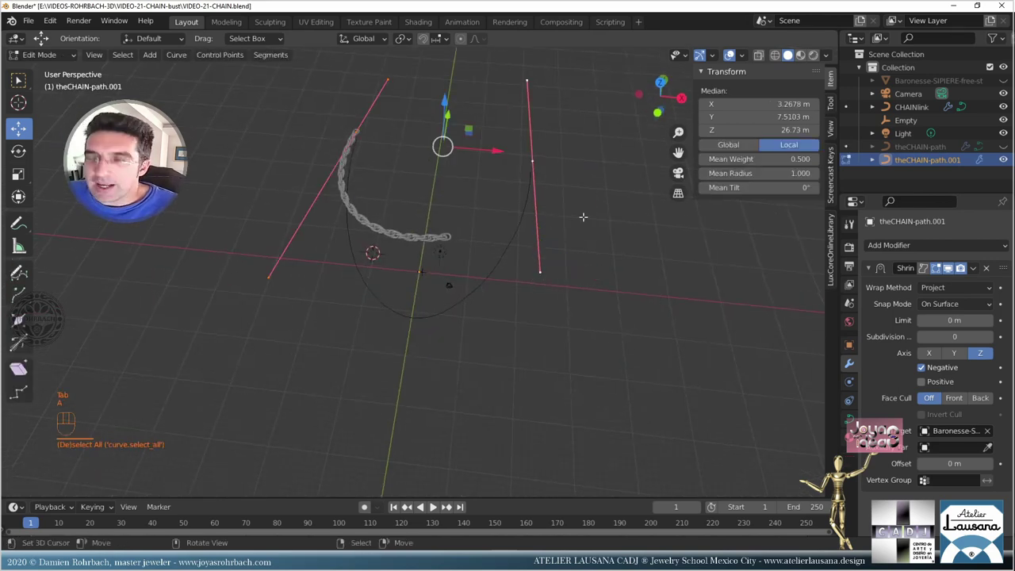
key("w")
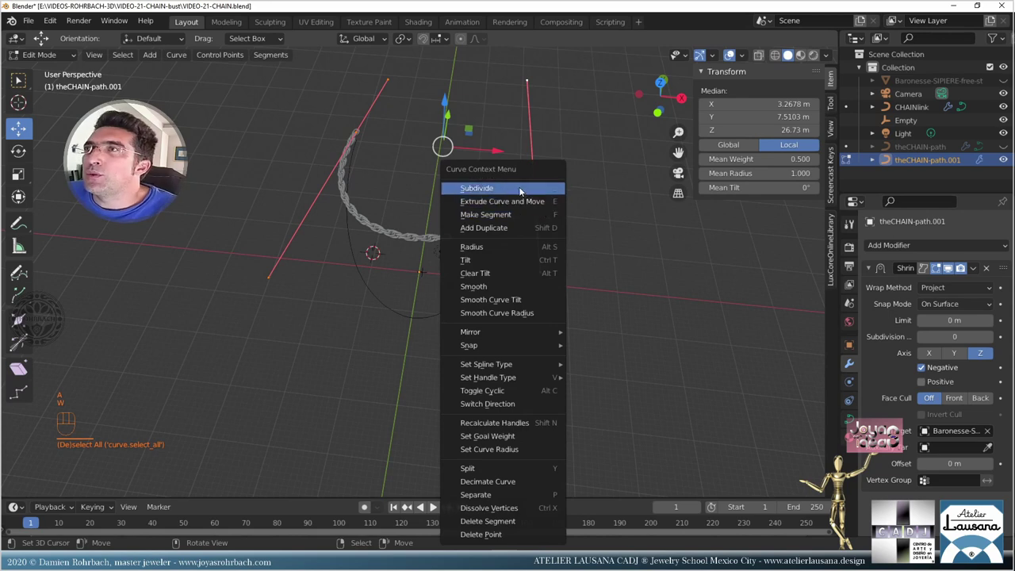
left_click(518, 186)
key("w")
left_click(519, 187)
key("w")
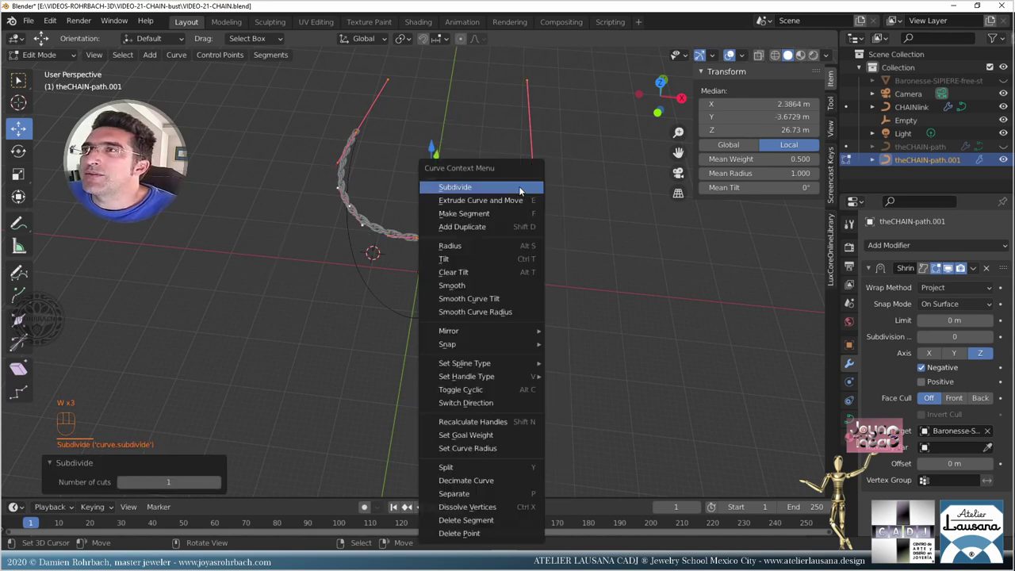
left_click(520, 188)
key("w")
left_click(522, 189)
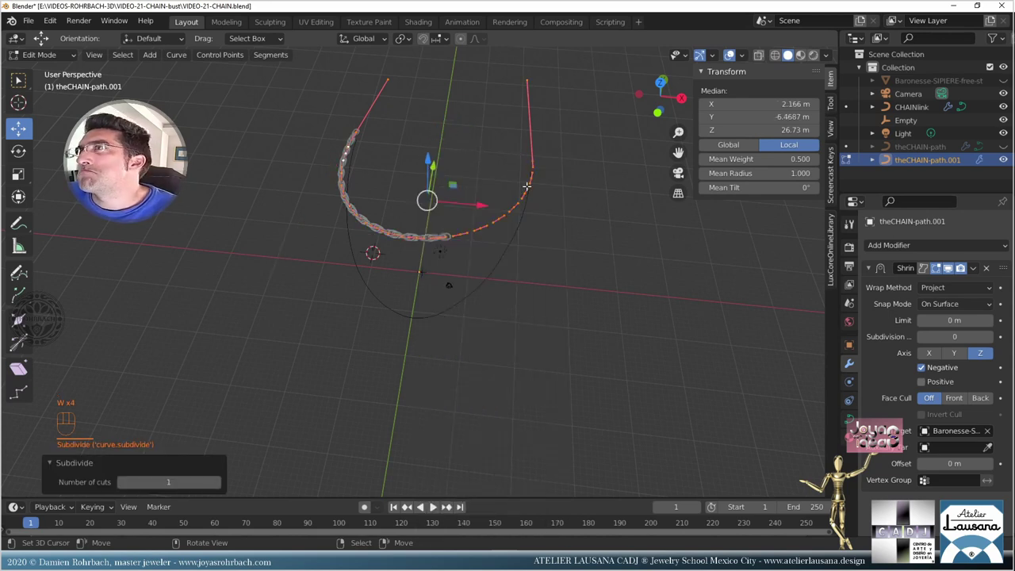
key("w")
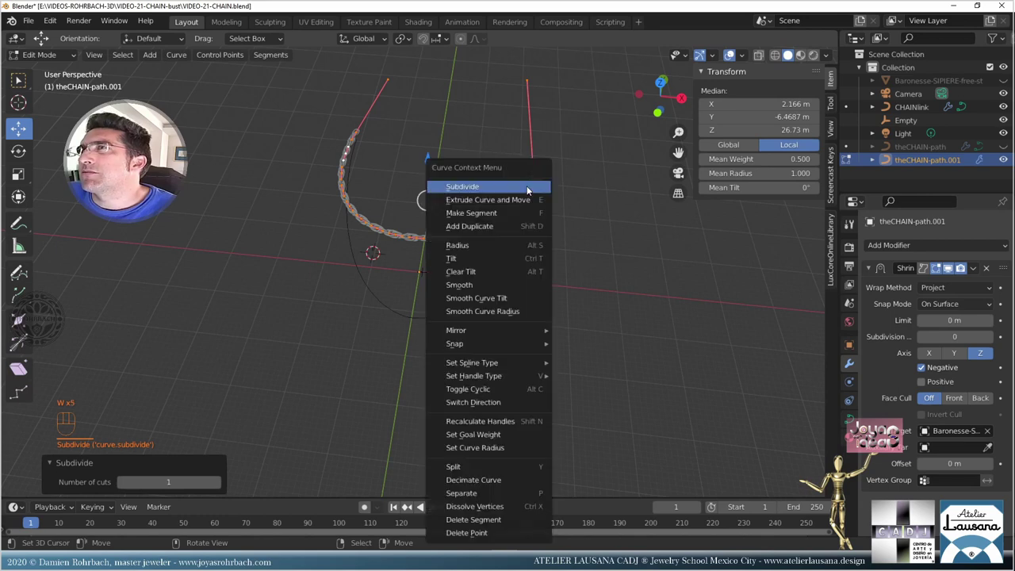
left_click(527, 185)
- Check the subdivided path from several angles, return it to Object Mode, and save the file
middle_click_drag(508, 231, 519, 201)
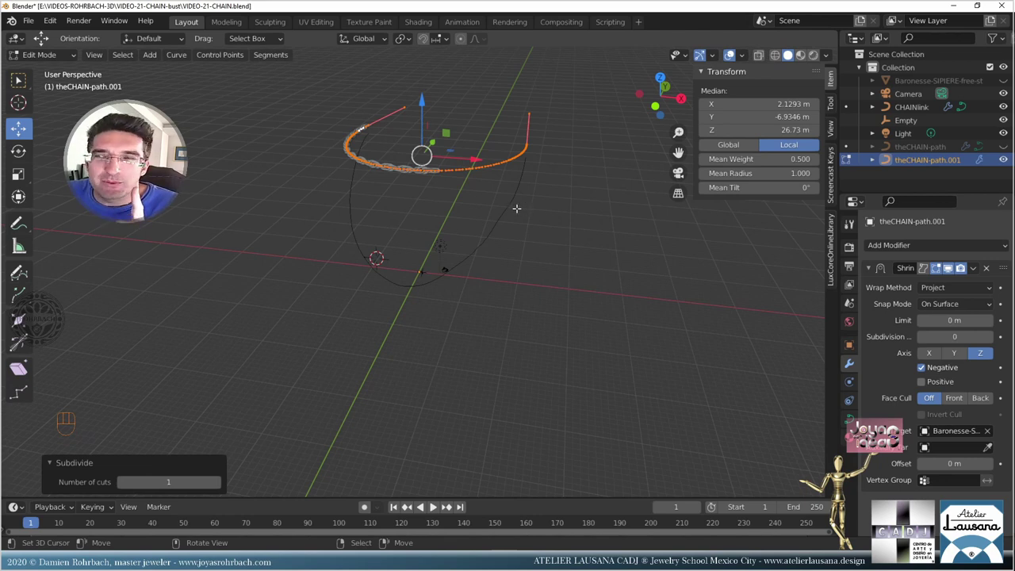
middle_click_drag(497, 189, 530, 226)
scroll(478, 211, "up", 2)
scroll(480, 213, "down", 4)
scroll(530, 247, "up", 1)
key("Tab")
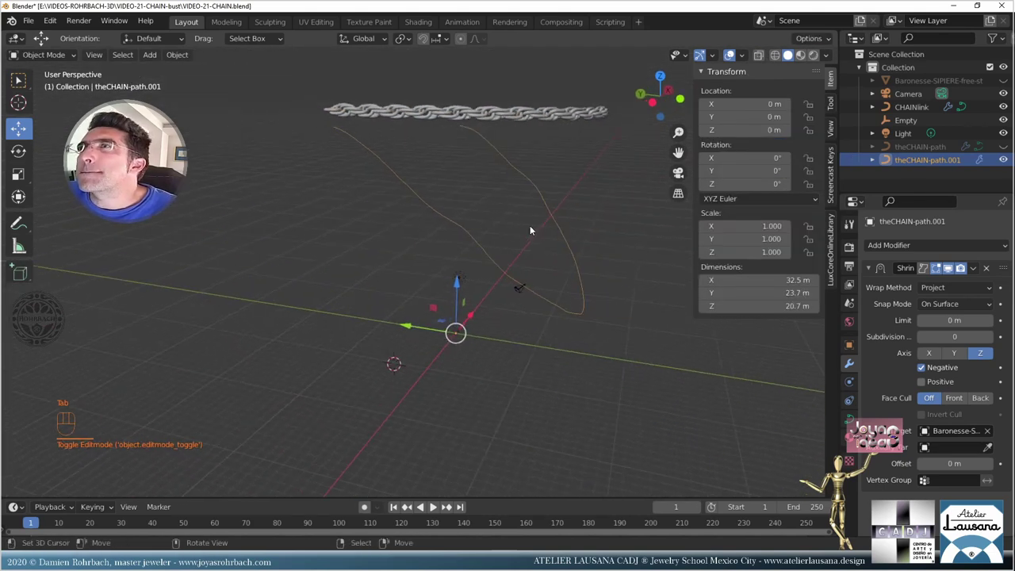
key("ctrl+s")
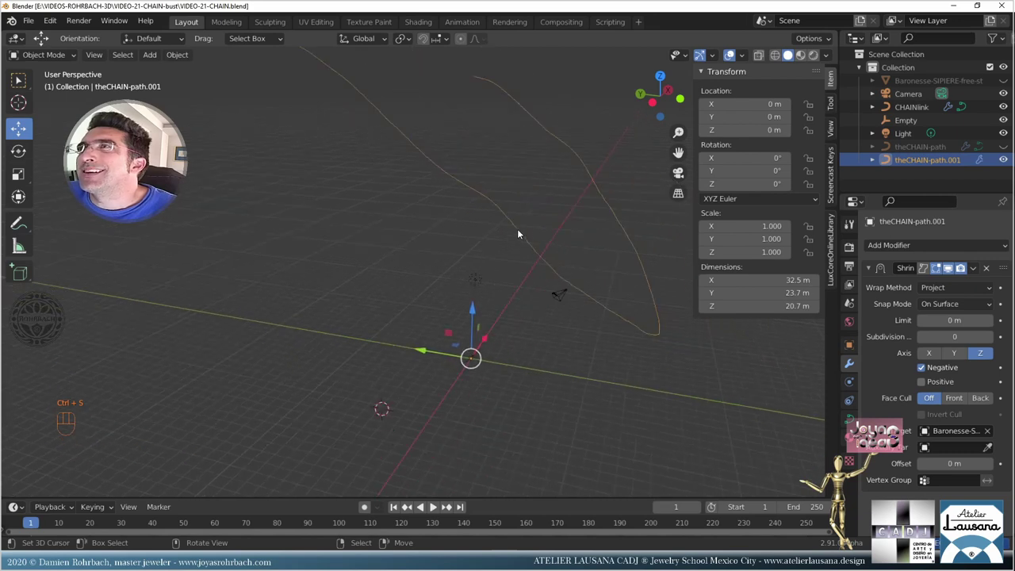
- Save the file again and apply the Shrinkwrap modifier on theCHAIN-path.001
middle_click_drag(577, 273, 533, 212)
scroll(540, 208, "up", 2)
scroll(539, 208, "down", 4)
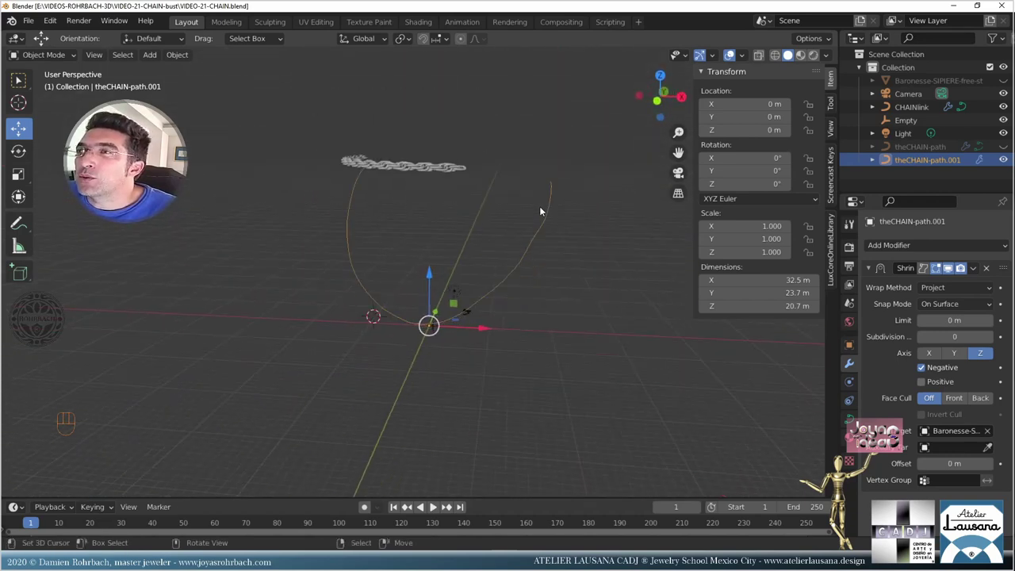
key("ctrl+s")
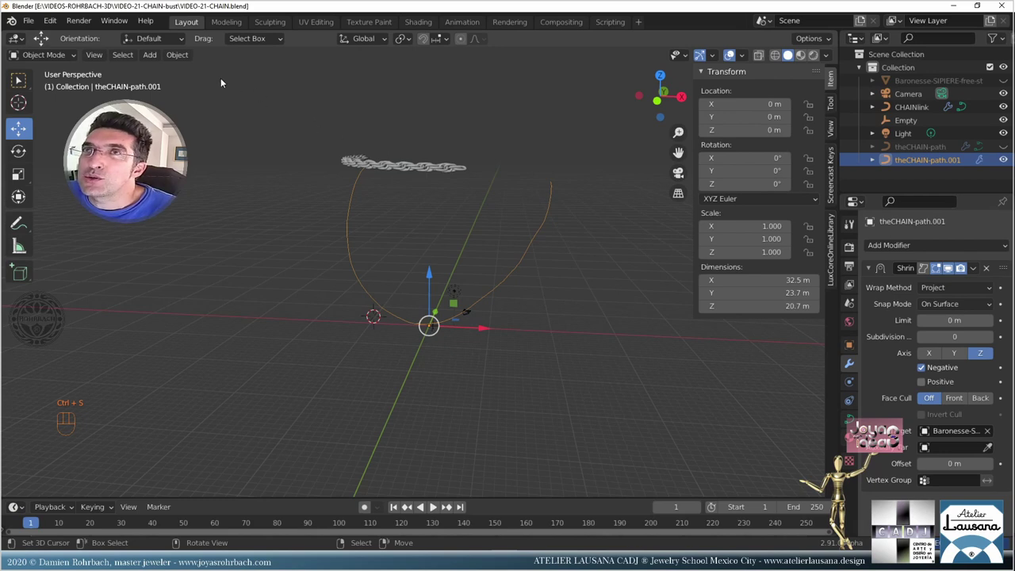
left_click(972, 269)
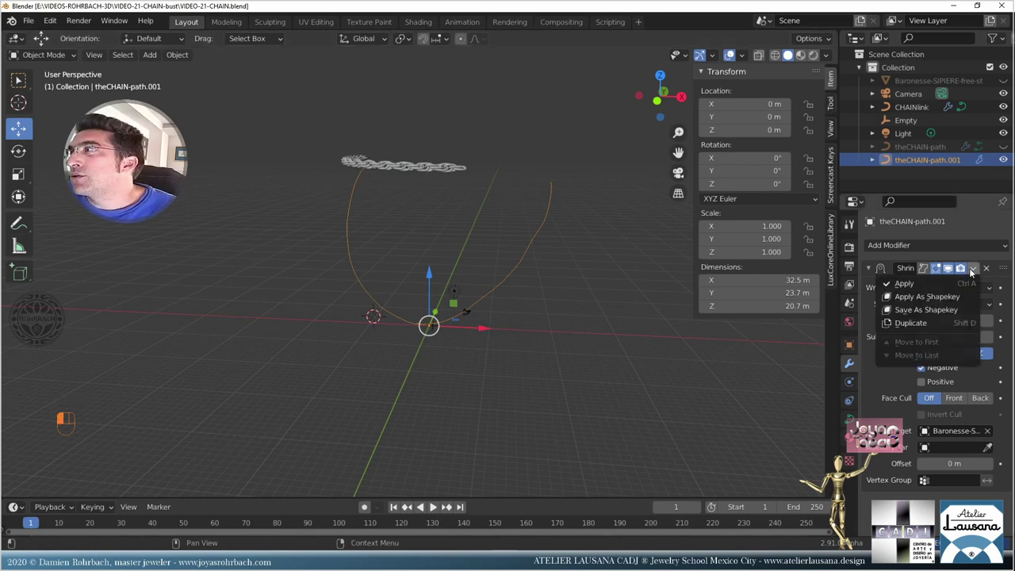
left_click(951, 281)
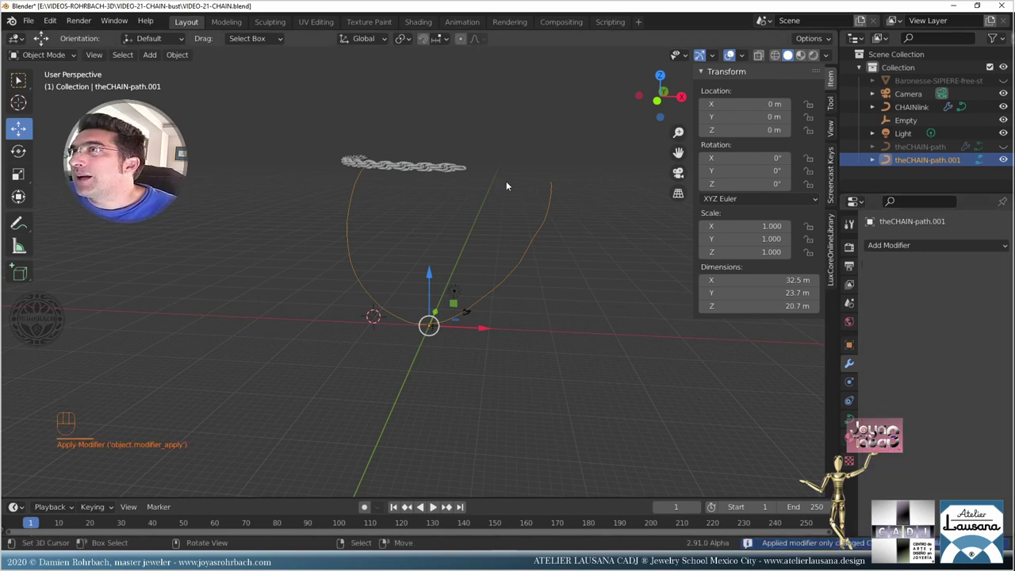
- Replace the Curve Object in CHAINlink's Curve modifier with theCHAIN-path.001, and save the file
left_click(463, 170)
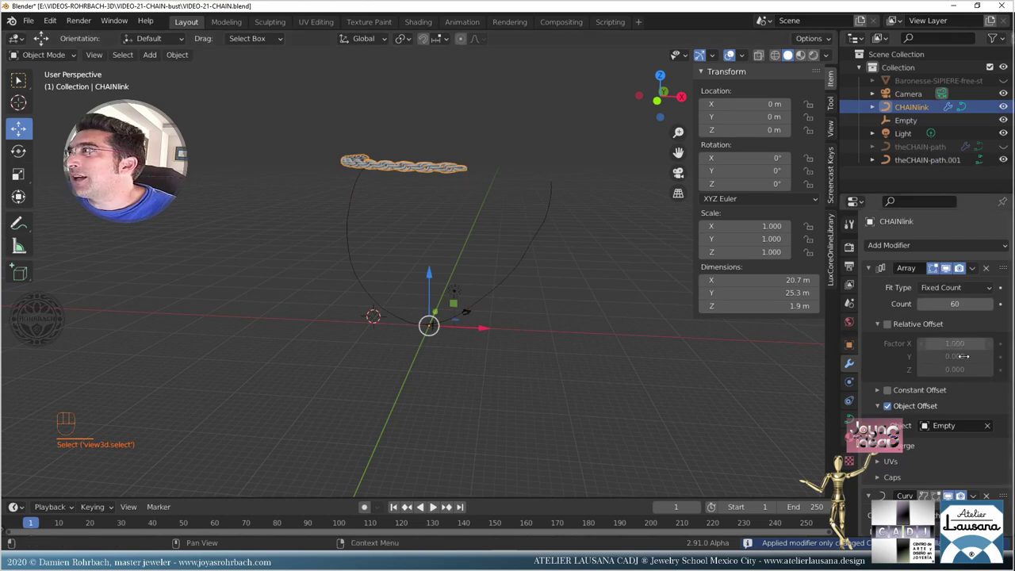
scroll(971, 412, "down", 1)
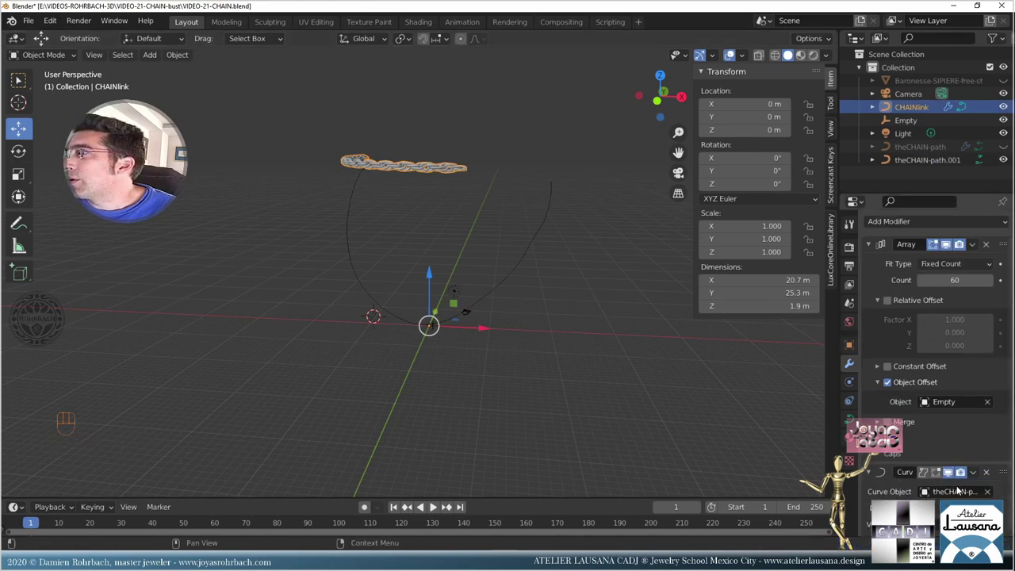
left_click(987, 492)
left_click(987, 492)
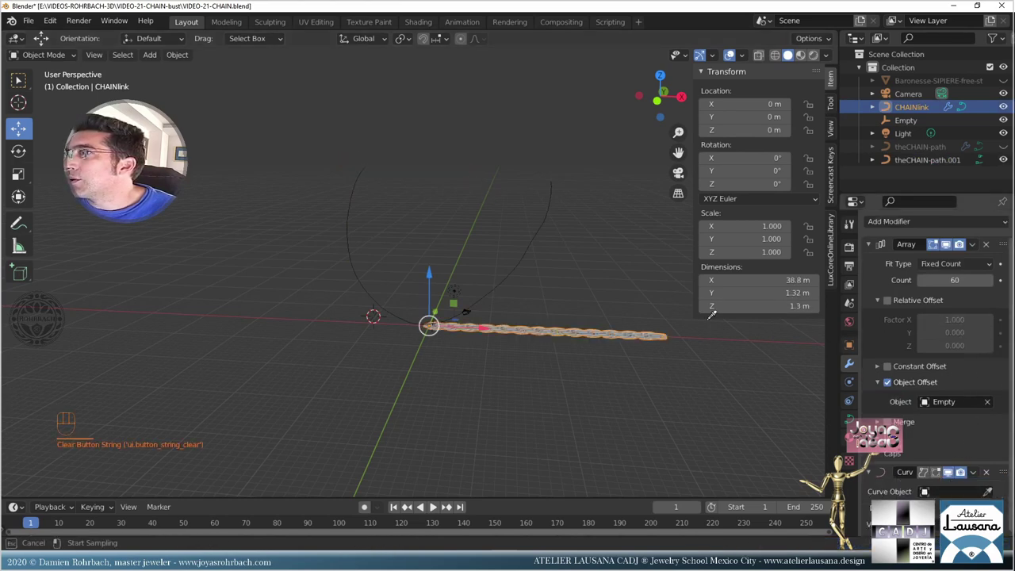
left_click(546, 226)
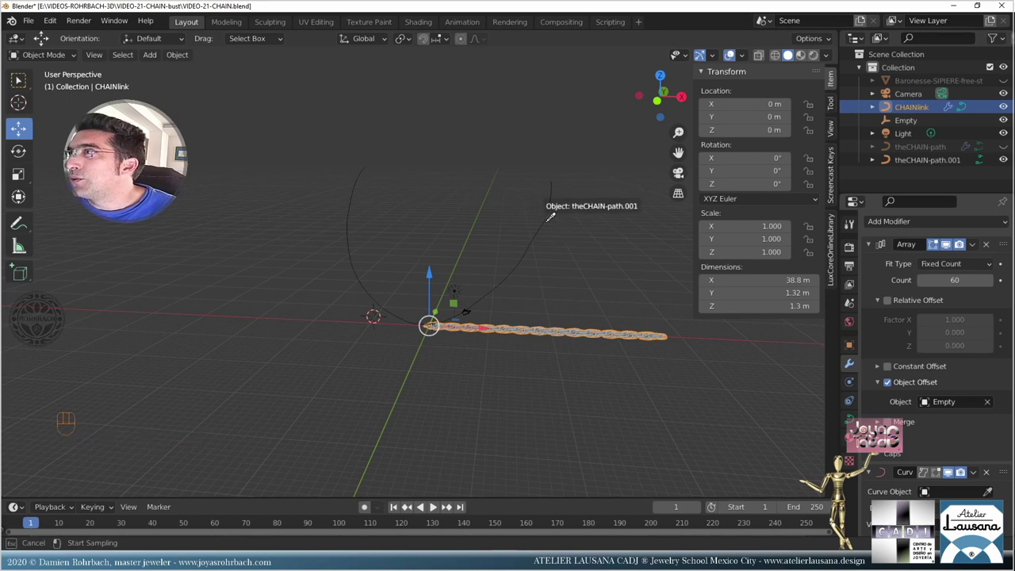
middle_click_drag(405, 295, 287, 268)
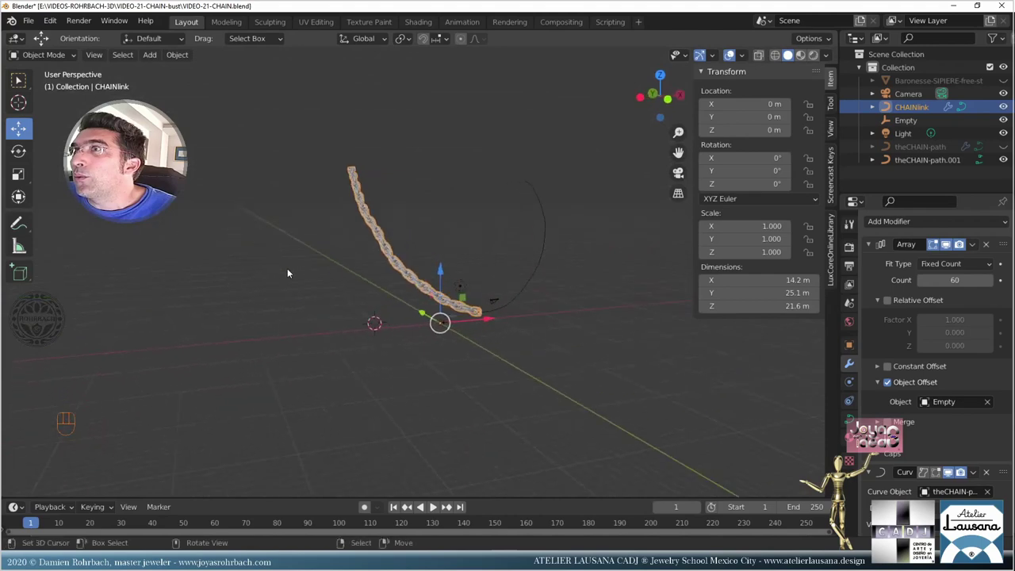
key("ctrl+5")
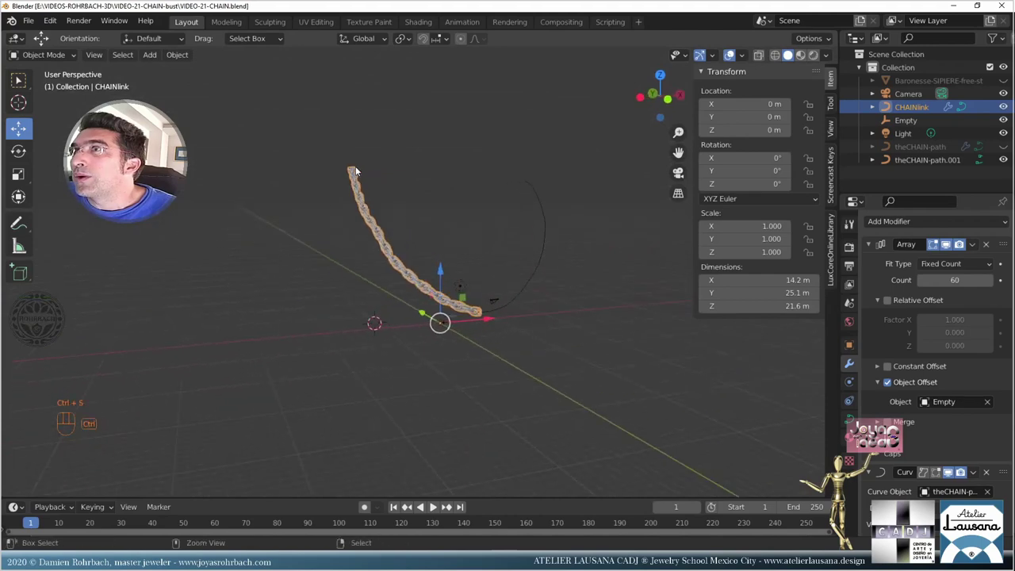
- Unhide the Baronesse-SIPIERE bust and examine up close how the chain lies on the chest
left_click(1002, 81)
middle_click_drag(605, 244, 471, 243)
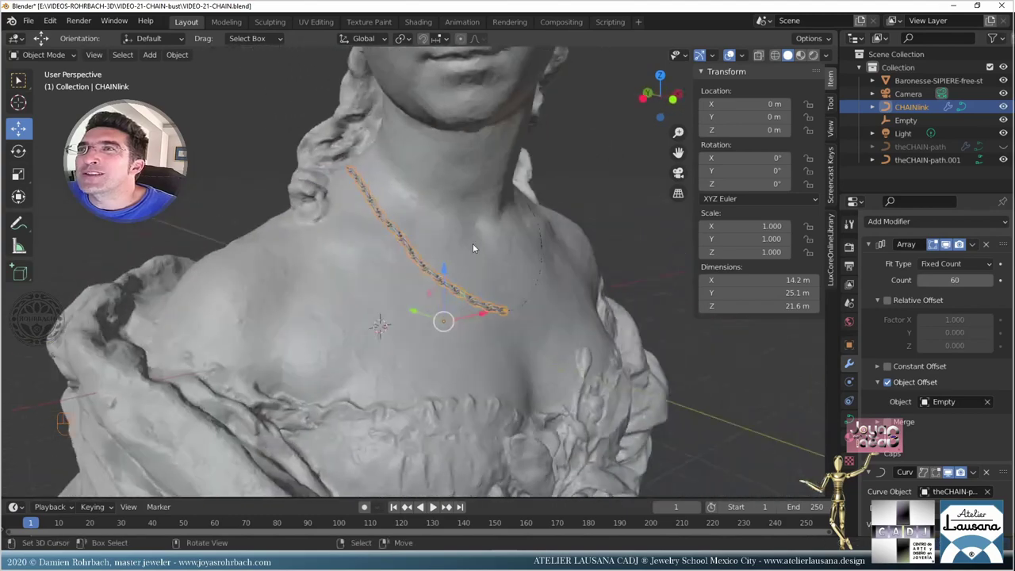
scroll(471, 243, "down", 5)
scroll(471, 246, "up", 2)
scroll(471, 248, "up", 2)
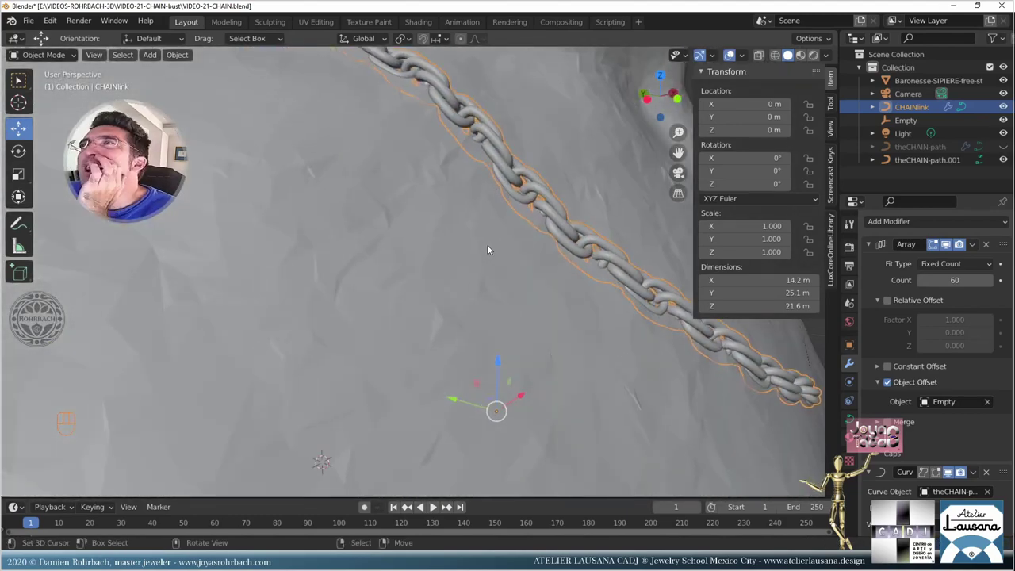
- Set the Count of CHAINlink's Array modifier to 120, check the necklace around the neck, and save the file
scroll(487, 244, "down", 5)
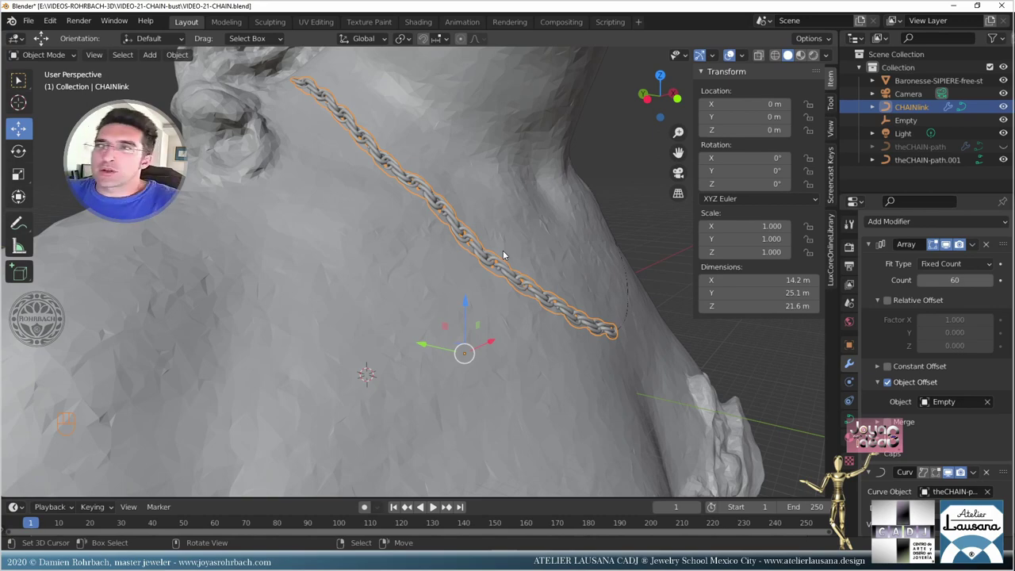
left_click(954, 280)
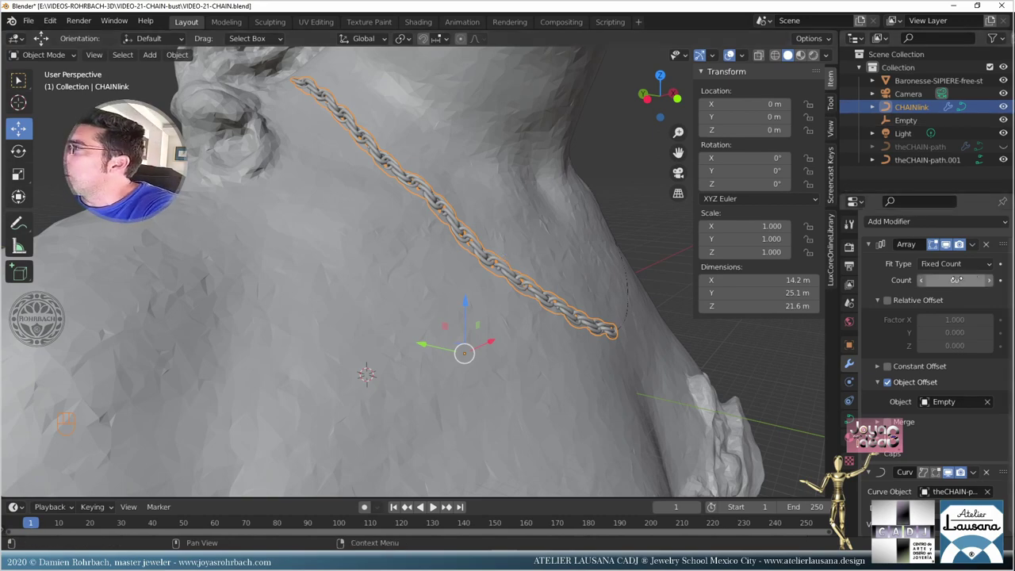
type("120")
key("Return")
middle_click_drag(638, 238, 397, 287)
scroll(467, 265, "up", 3)
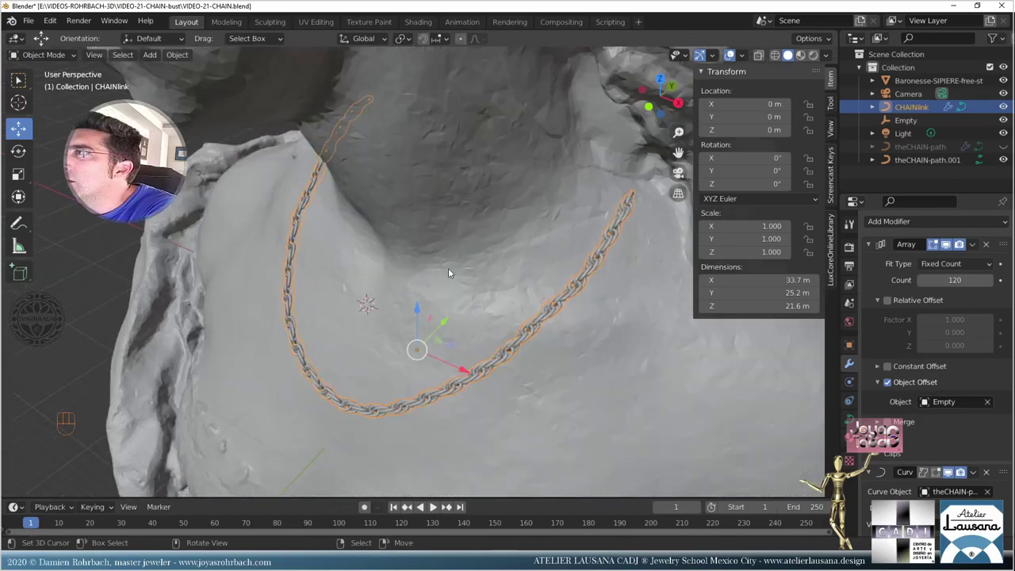
scroll(449, 274, "down", 5)
middle_click_drag(449, 274, 424, 207)
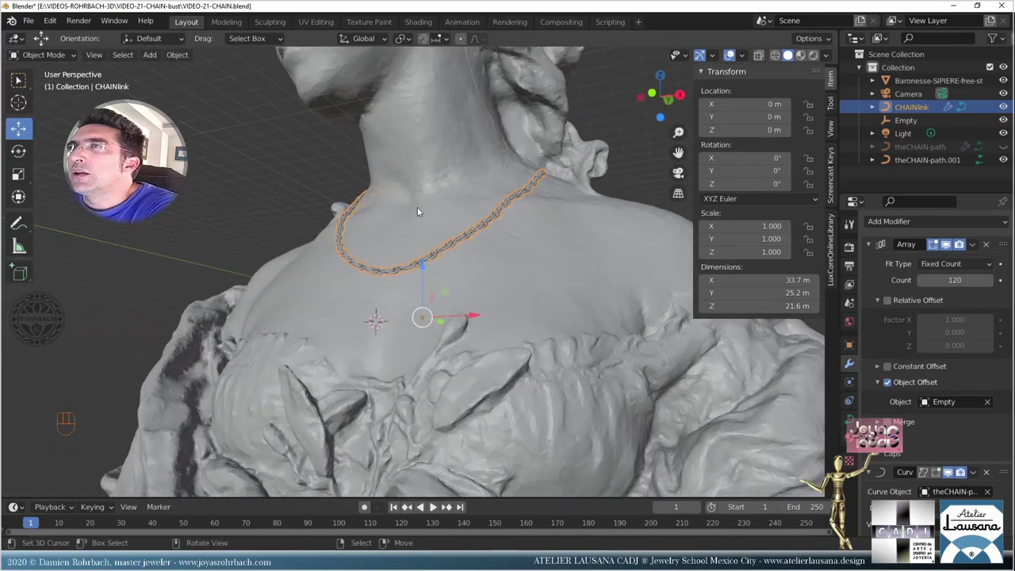
key("ctrl+s")
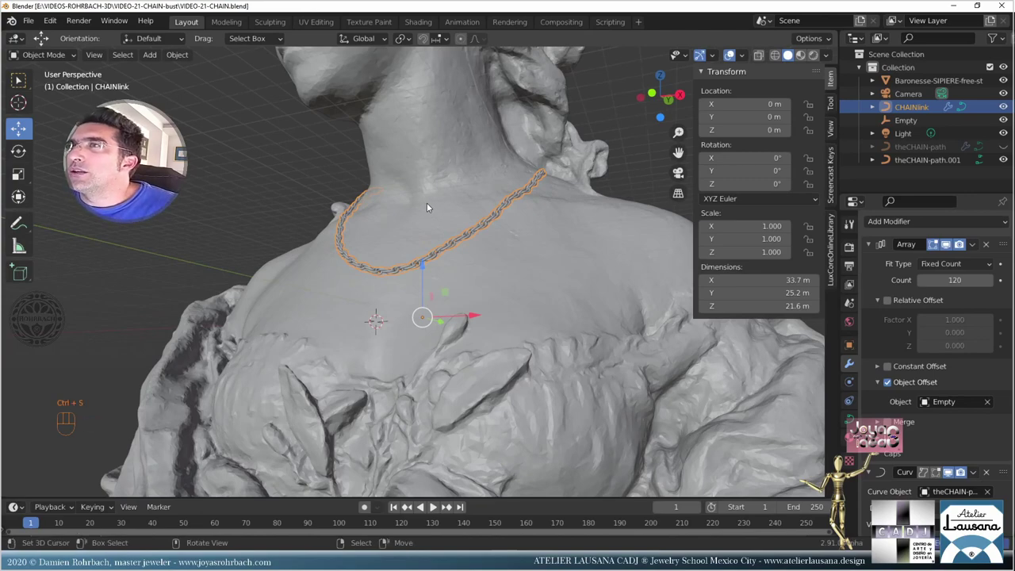
- Duplicate CHAINlink in place and hide the original CHAINlink object
middle_click_drag(427, 202, 488, 214)
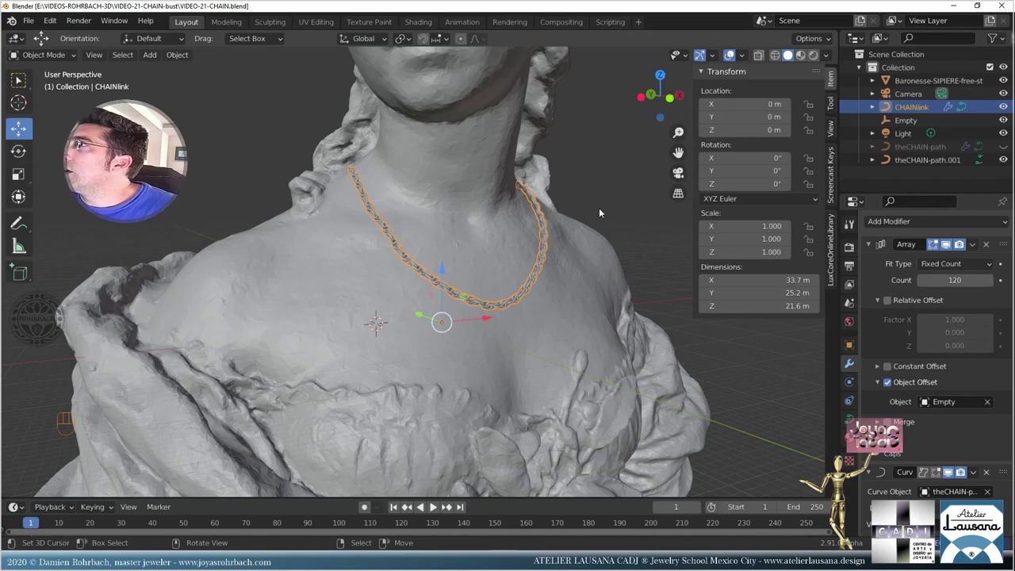
key("shift+d")
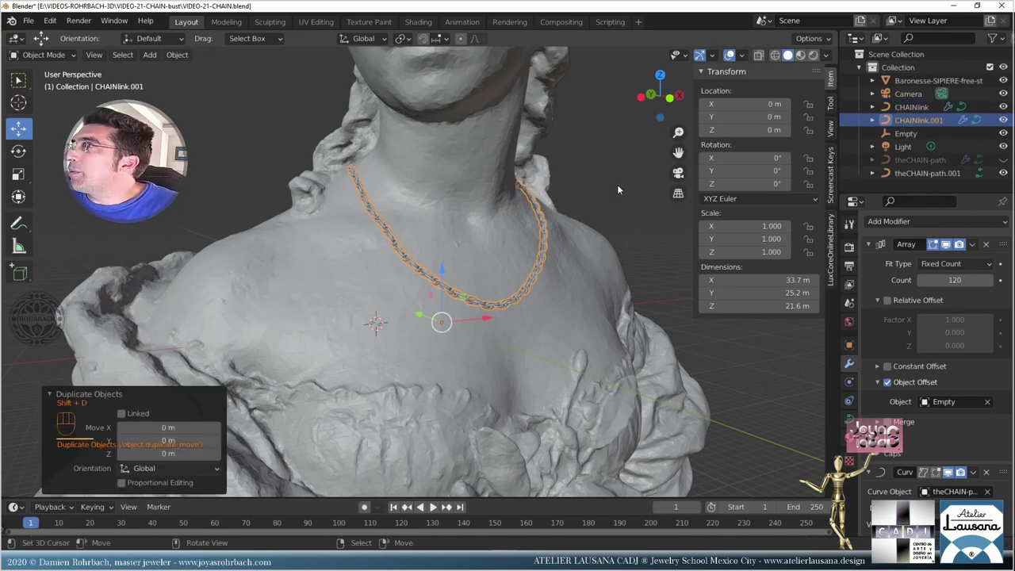
left_click(1003, 106)
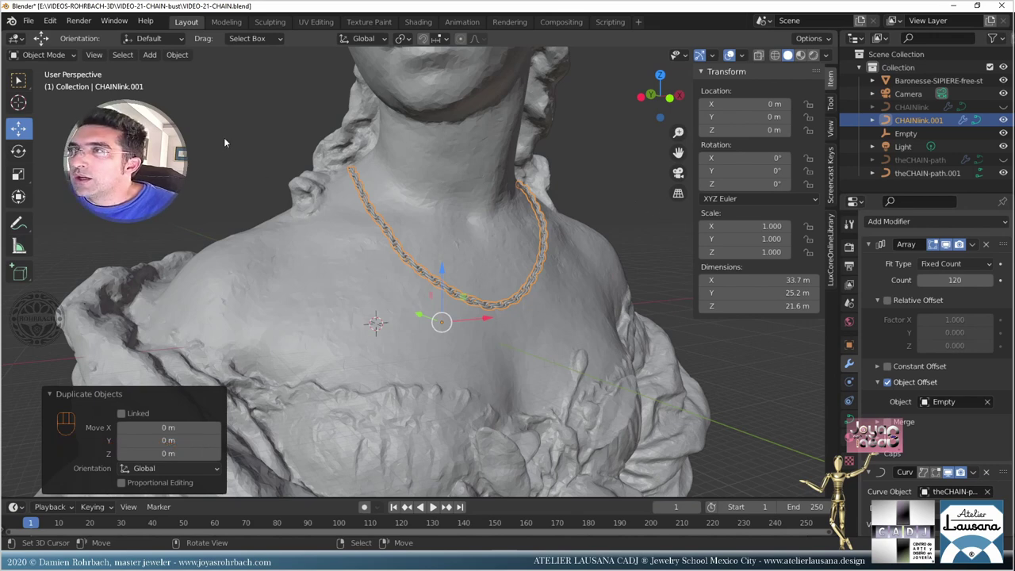
- Convert the duplicated chain CHAINlink.001 from a curve to a mesh
left_click(177, 55)
mouse_move(241, 403)
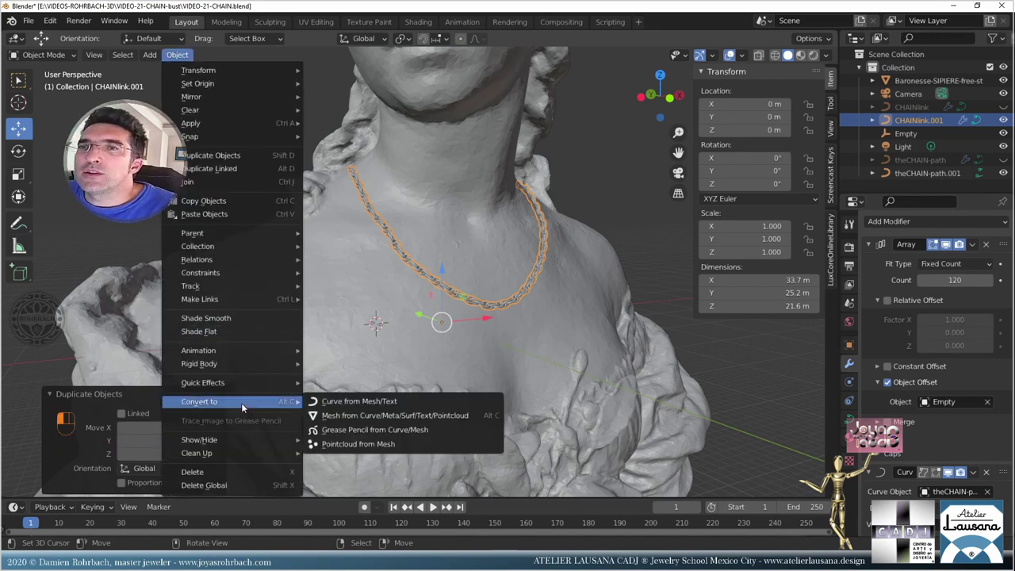
left_click(345, 418)
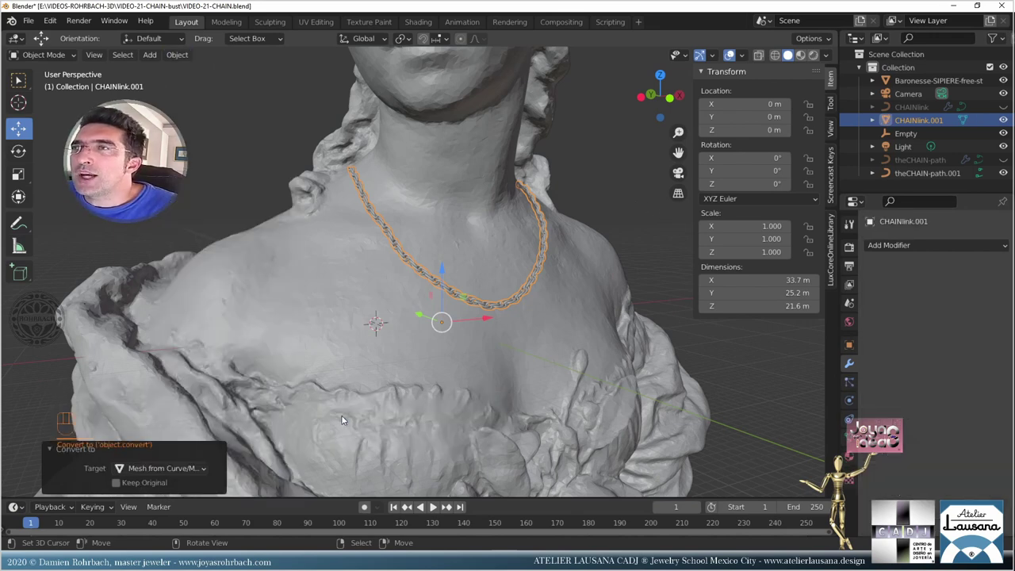
- Rename the converted chain mesh as theCHAIN-on-the-bust and save the file
double_click(909, 122)
type("theC")
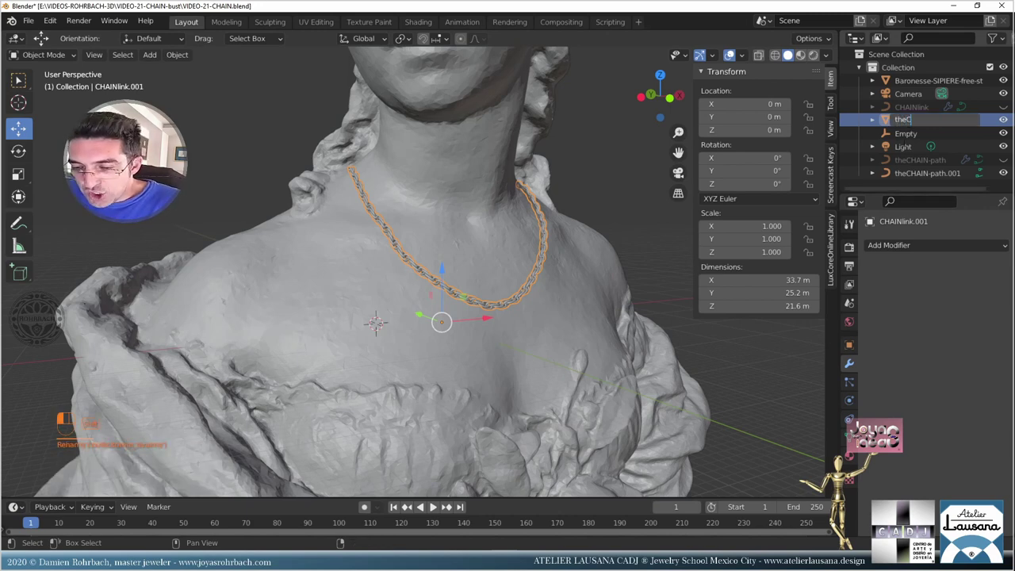
type("HAIN")
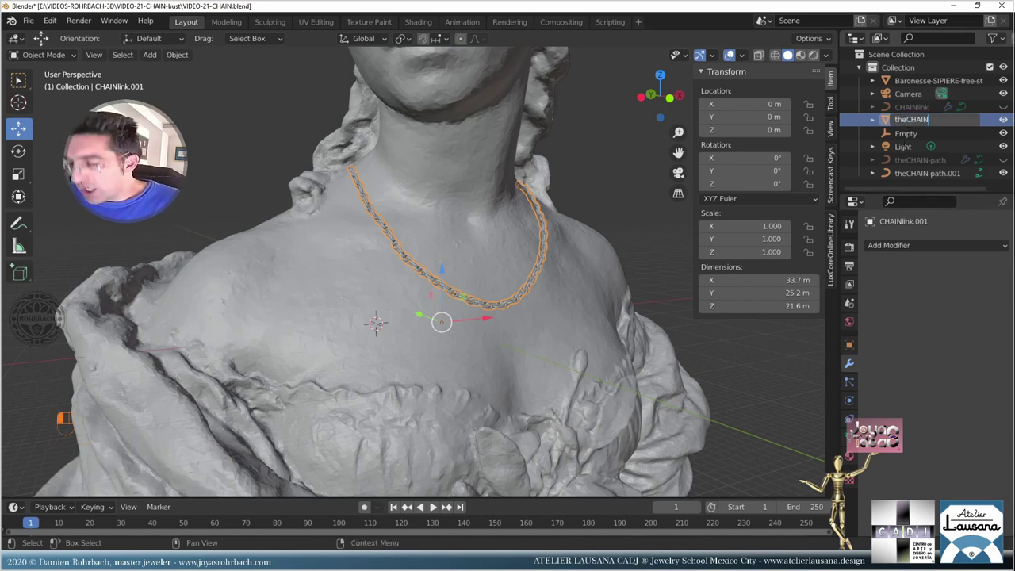
type("-on-the-b")
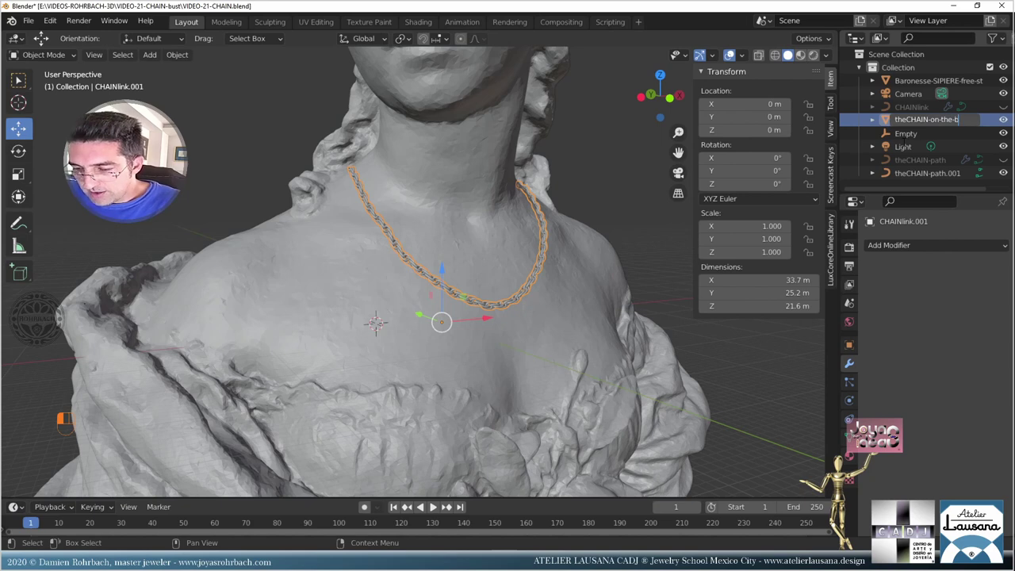
type("ust")
key("Return")
key("ctrl+s")
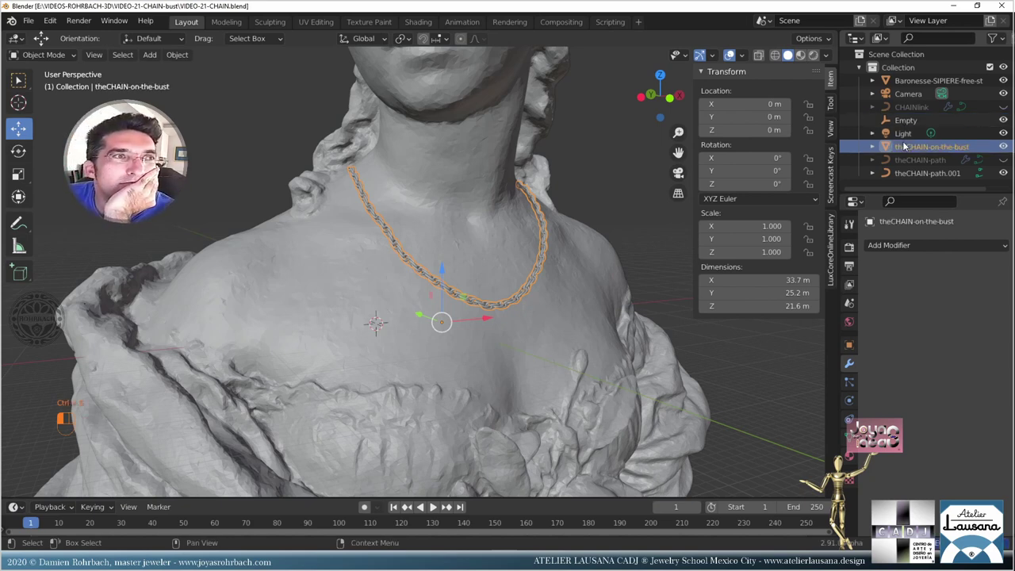
- With everything deselected, hide the viewport sidebar and save the file
key("alt+a")
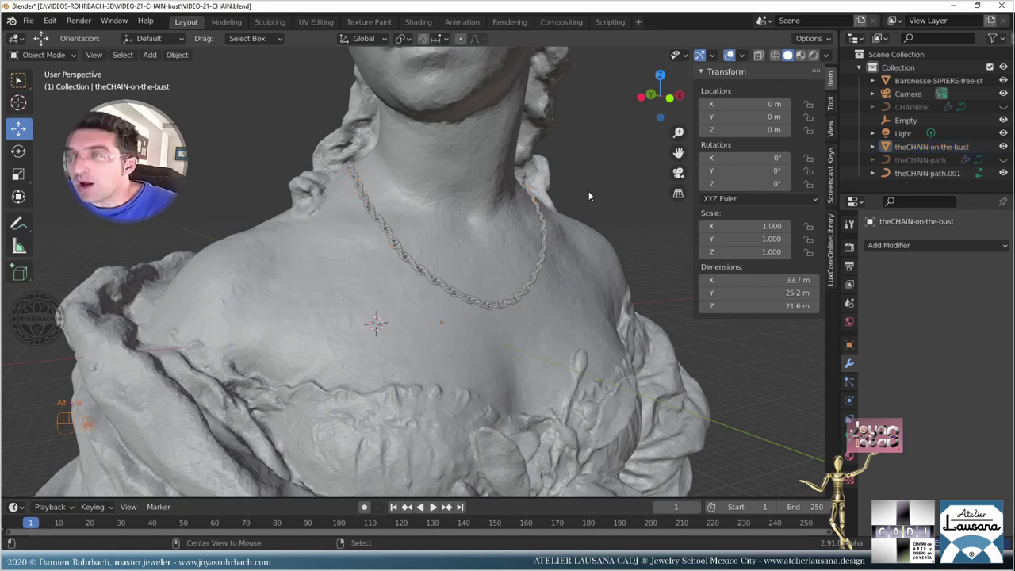
key("n")
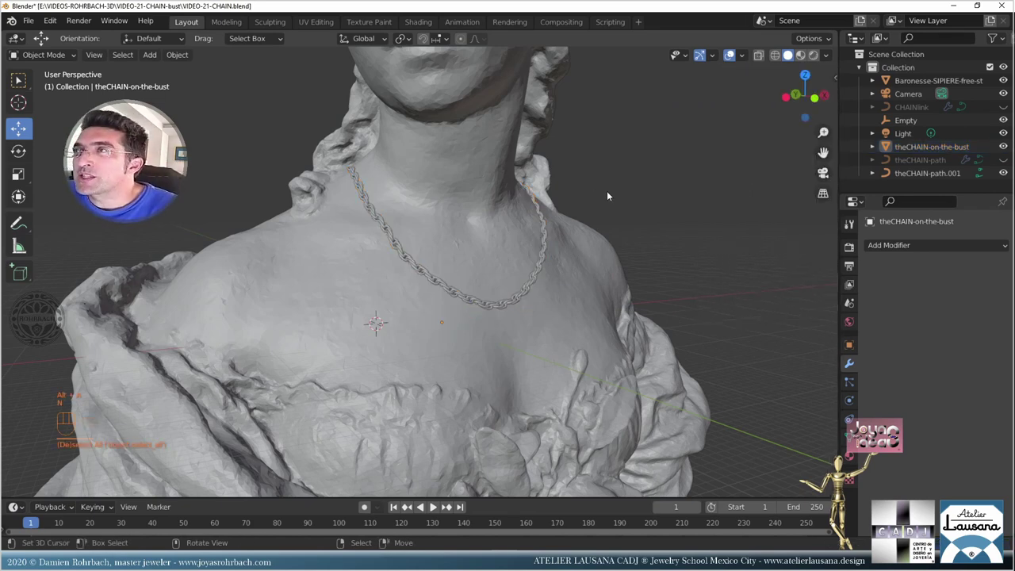
key("ctrl+s")
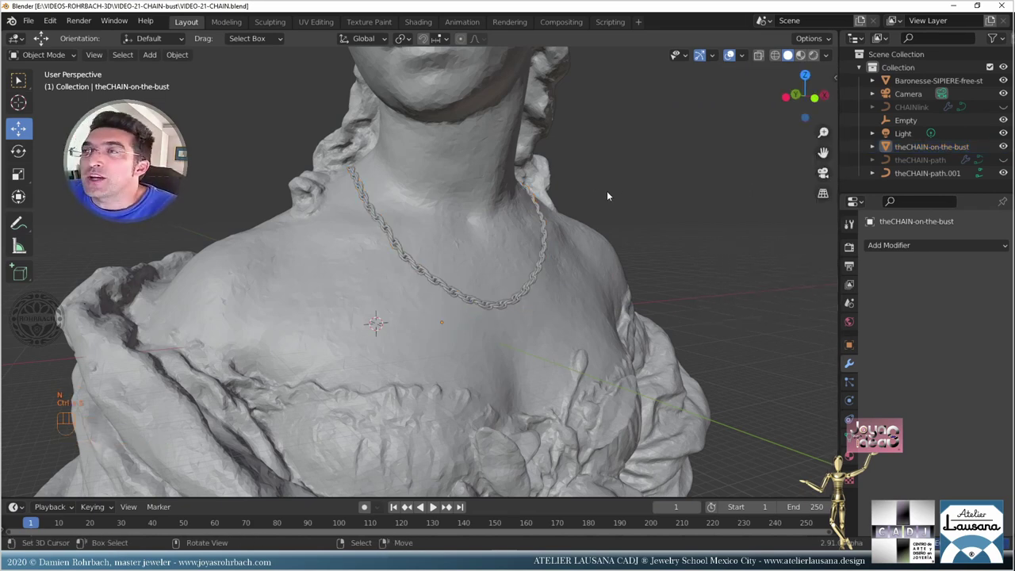
- Nudge theCHAIN-on-the-bust slightly along Z and about -0.45 m along Y to fit the chest, and save the file
scroll(532, 227, "up", 3)
scroll(537, 229, "down", 3)
middle_click_drag(537, 229, 512, 215)
left_click(496, 292)
scroll(464, 250, "up", 3)
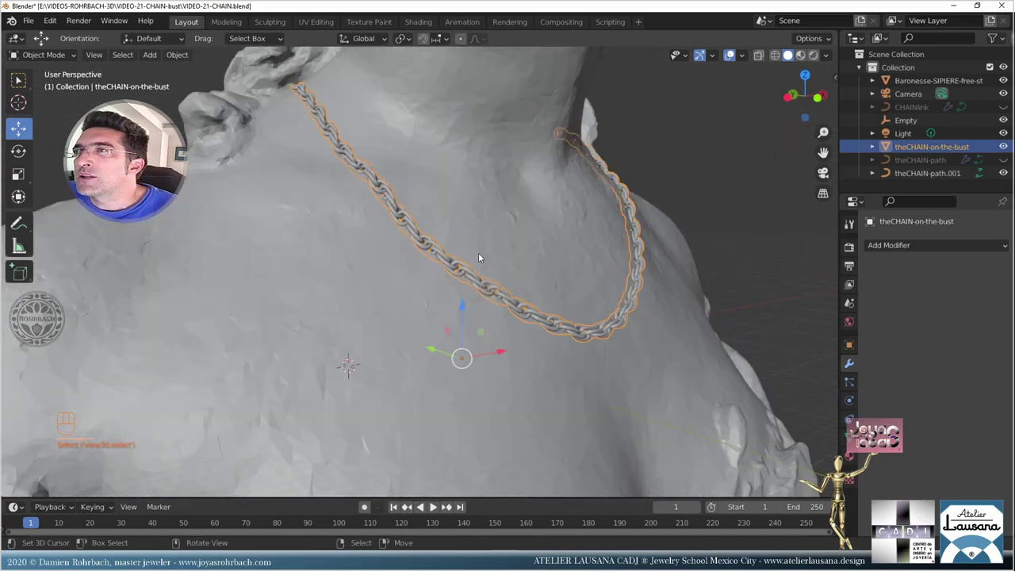
middle_click_drag(479, 257, 517, 260)
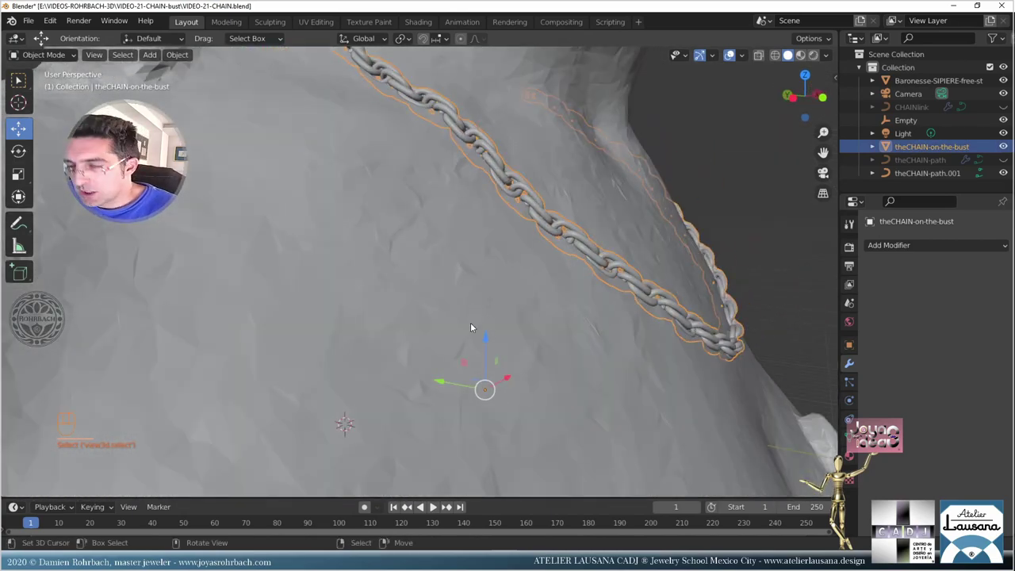
middle_click_drag(471, 326, 495, 340)
left_click_drag(484, 336, 491, 330)
left_click_drag(435, 380, 440, 374)
middle_click_drag(441, 374, 384, 194)
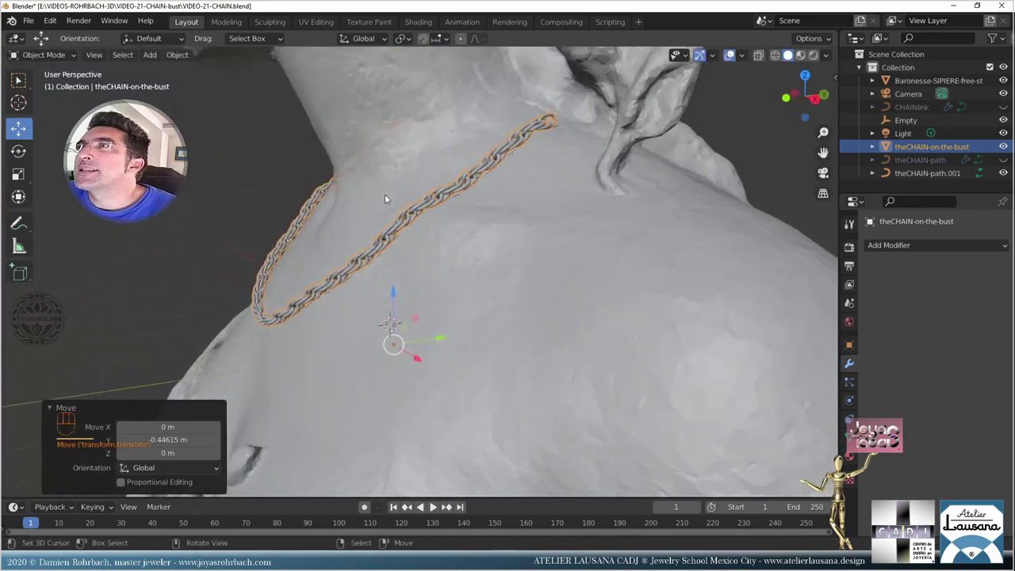
key("ctrl+s")
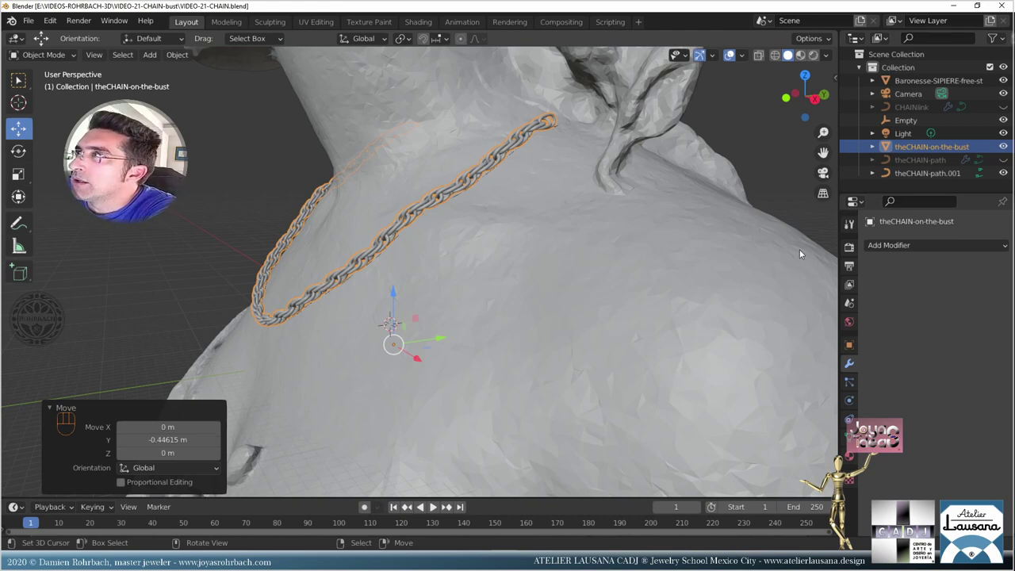
- Switch the scene's render engine to LuxCore and its device to GPU
left_click(849, 247)
left_click(950, 247)
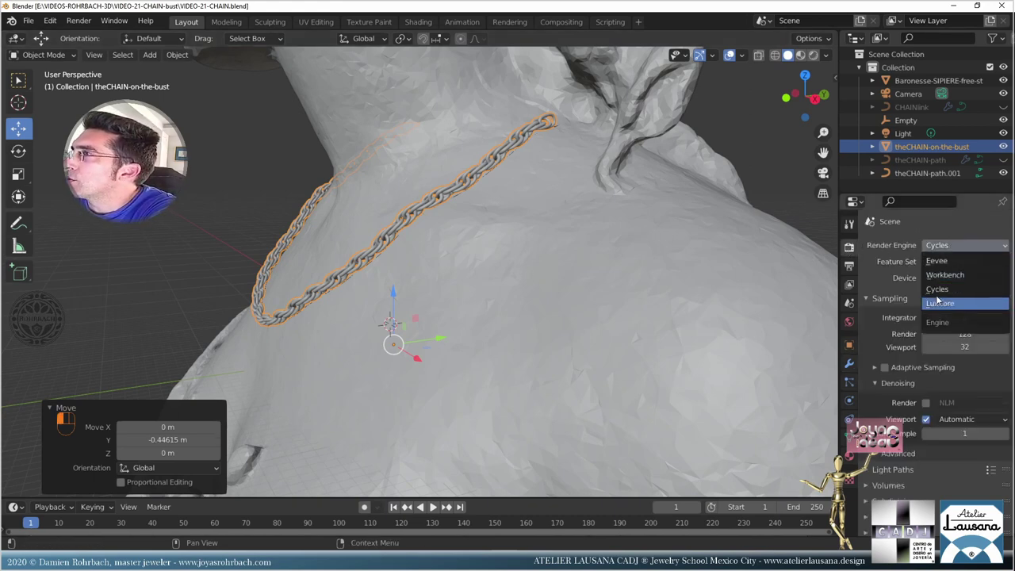
left_click(940, 304)
left_click(952, 261)
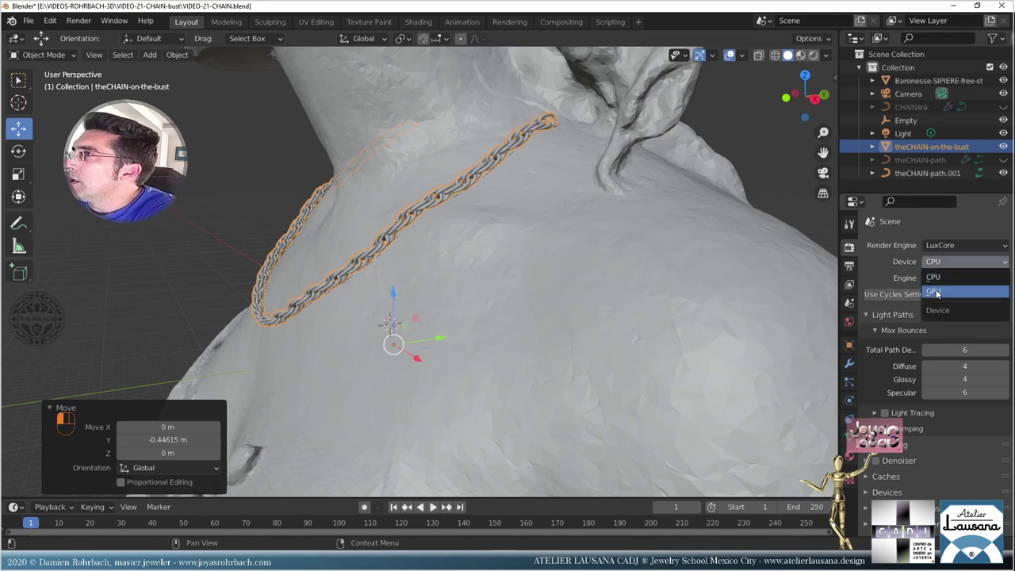
left_click(937, 295)
- Set the Max Bounces for Total Path Depth, Diffuse, Glossy and Specular to 32 each
left_click(965, 349)
type("32")
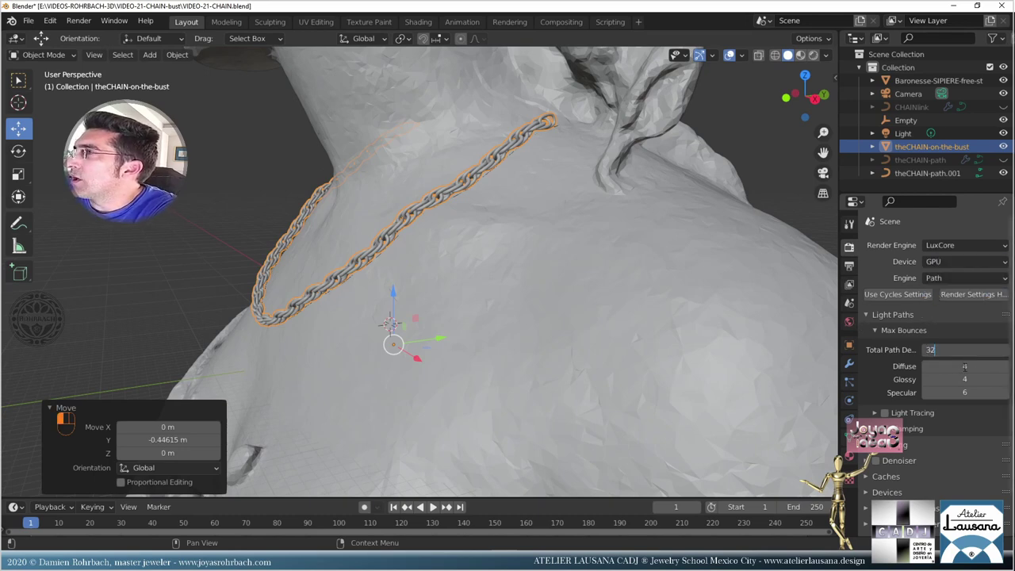
key("Tab")
type("32")
key("Tab")
type("32")
key("Tab")
type("32")
key("Return")
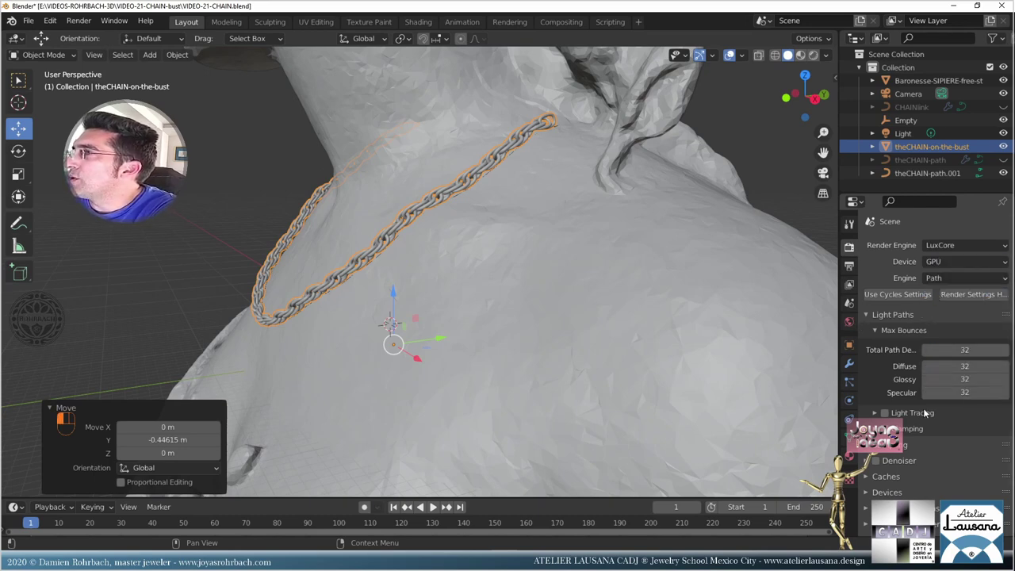
- Enable Light Tracing for the light paths and set Light Rays to 85%
left_click(884, 412)
left_click(972, 432)
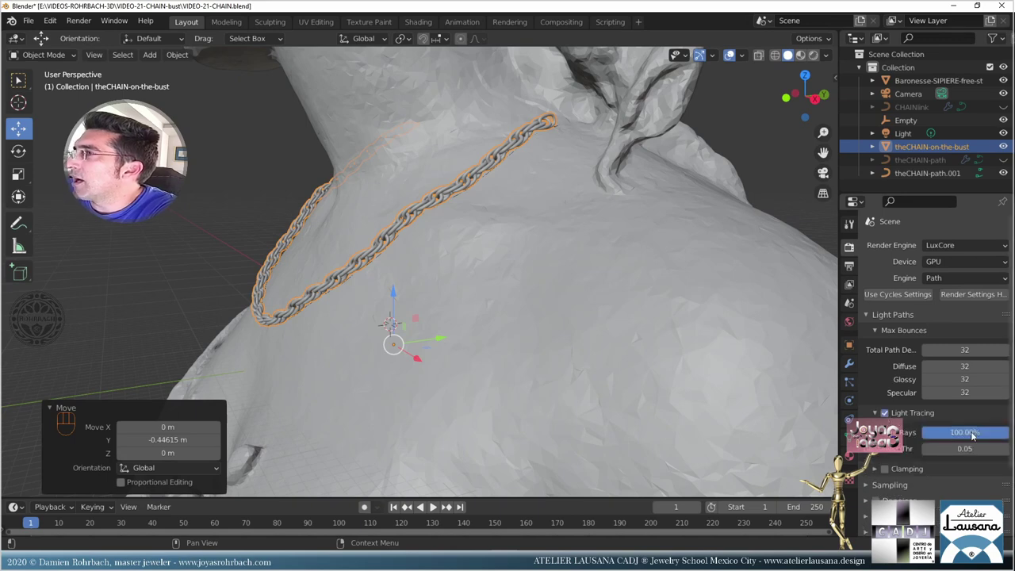
type("85")
key("Return")
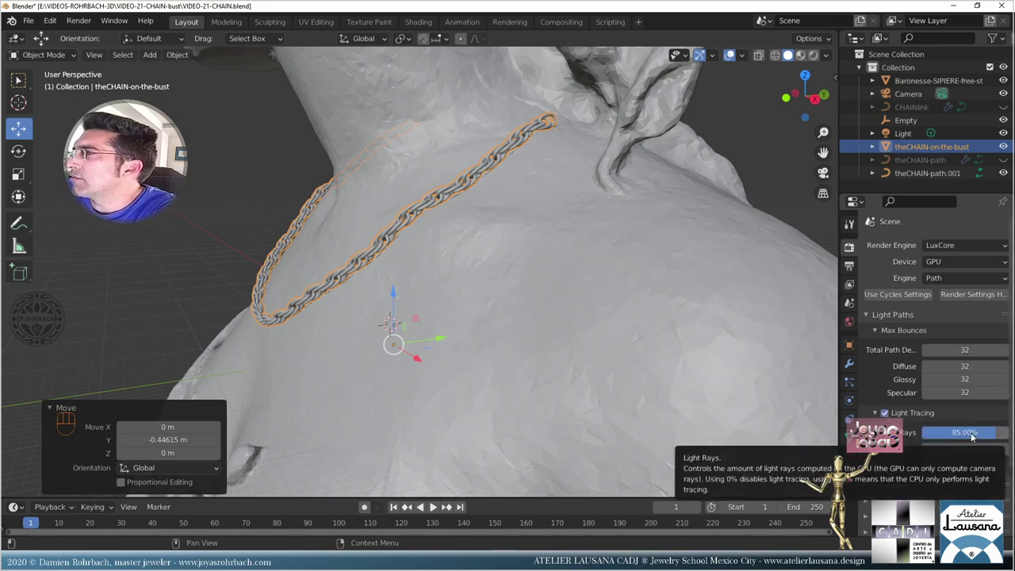
left_click(971, 434)
type("90")
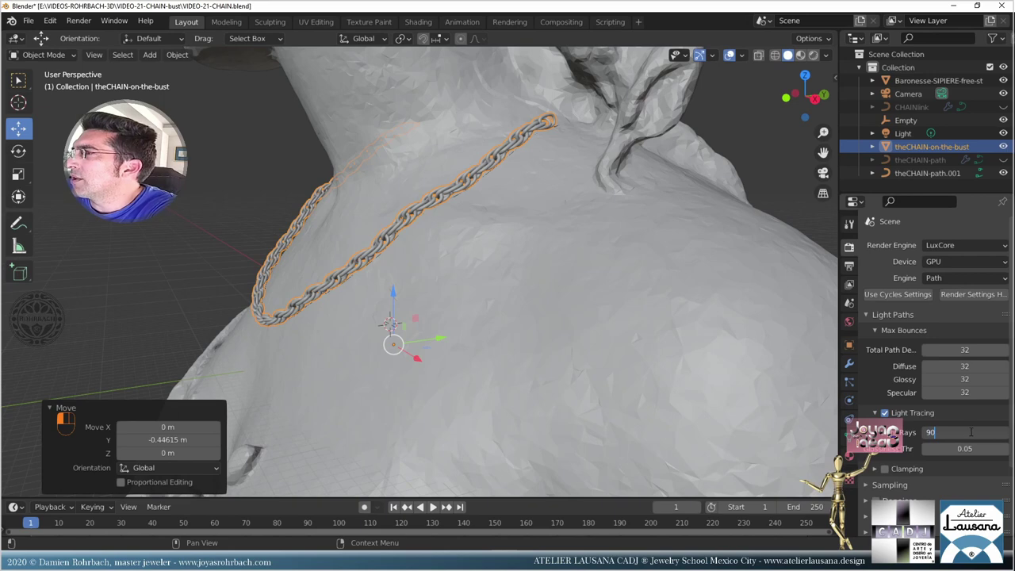
key("Escape")
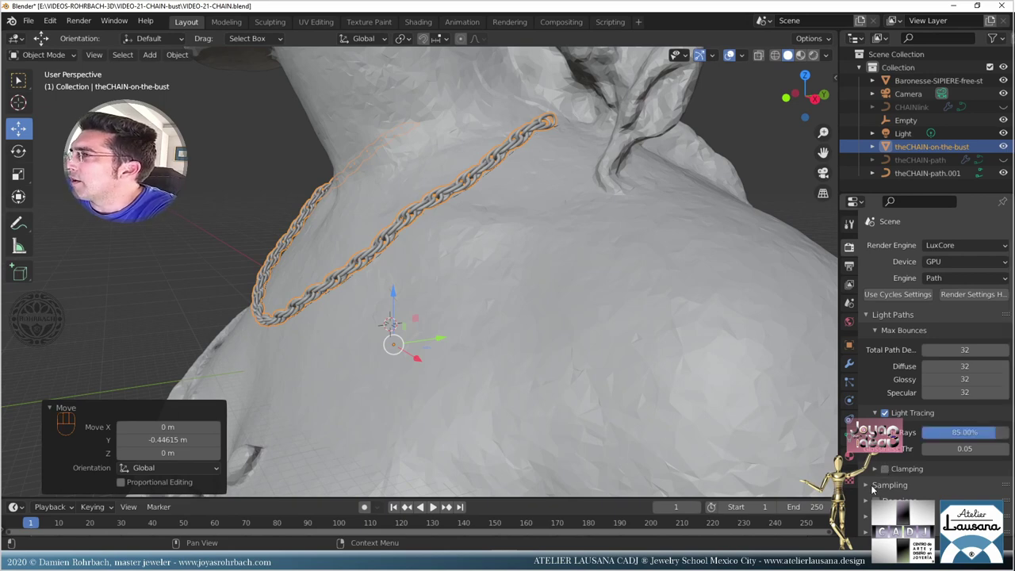
- Set the Seed to 7 in the advanced sampling settings
left_click(866, 485)
scroll(880, 475, "down", 4)
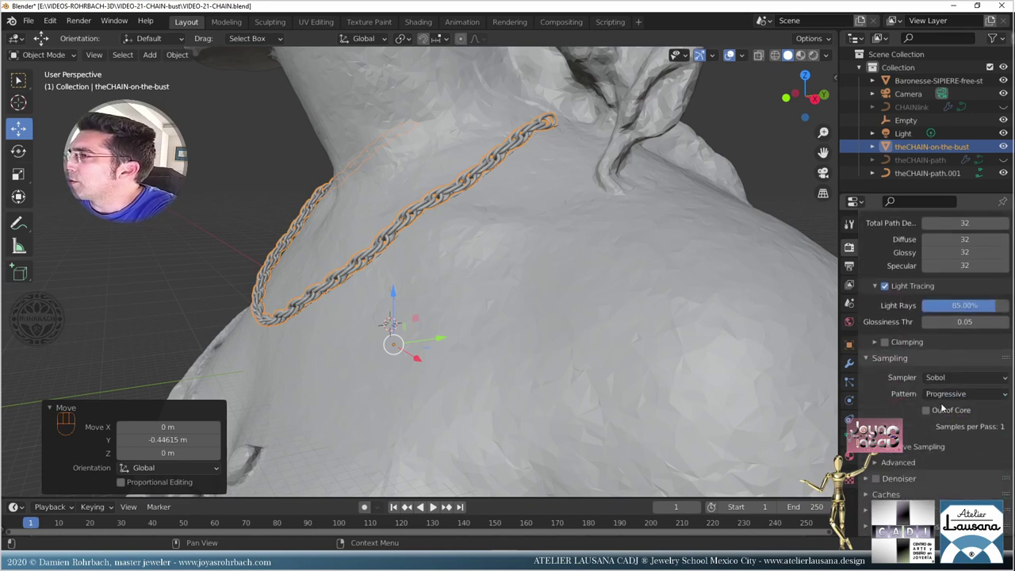
left_click(890, 464)
double_click(957, 481)
type("7")
key("Return")
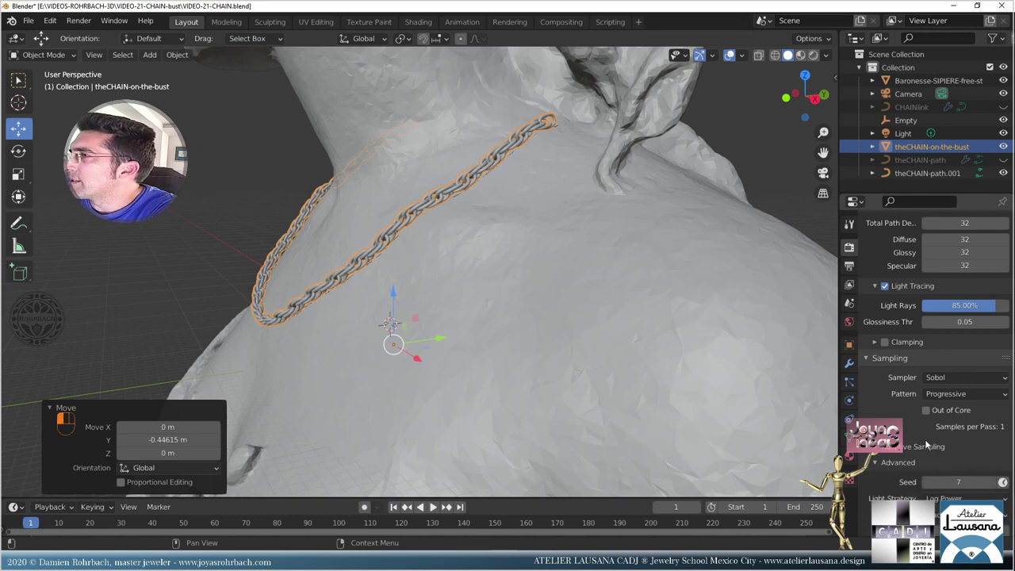
- Set the Color Management look to Very High Contrast
scroll(890, 415, "down", 5)
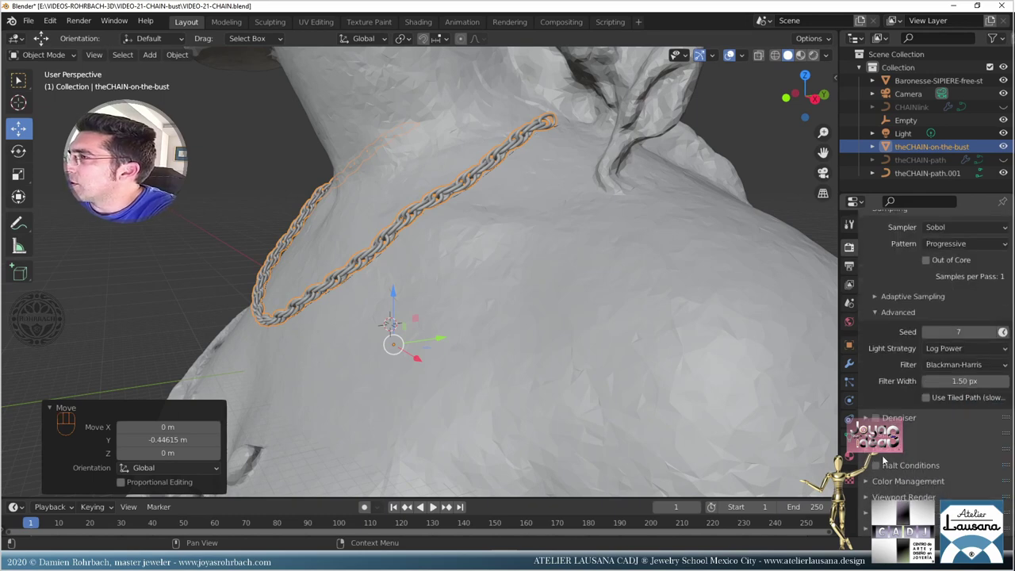
left_click(888, 482)
scroll(888, 476, "down", 4)
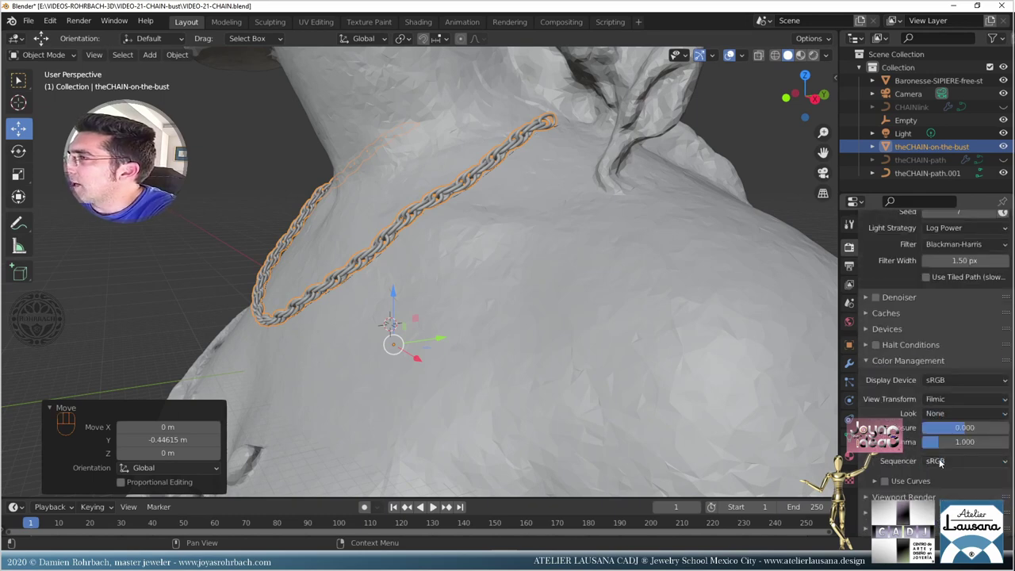
left_click(951, 413)
left_click(948, 385)
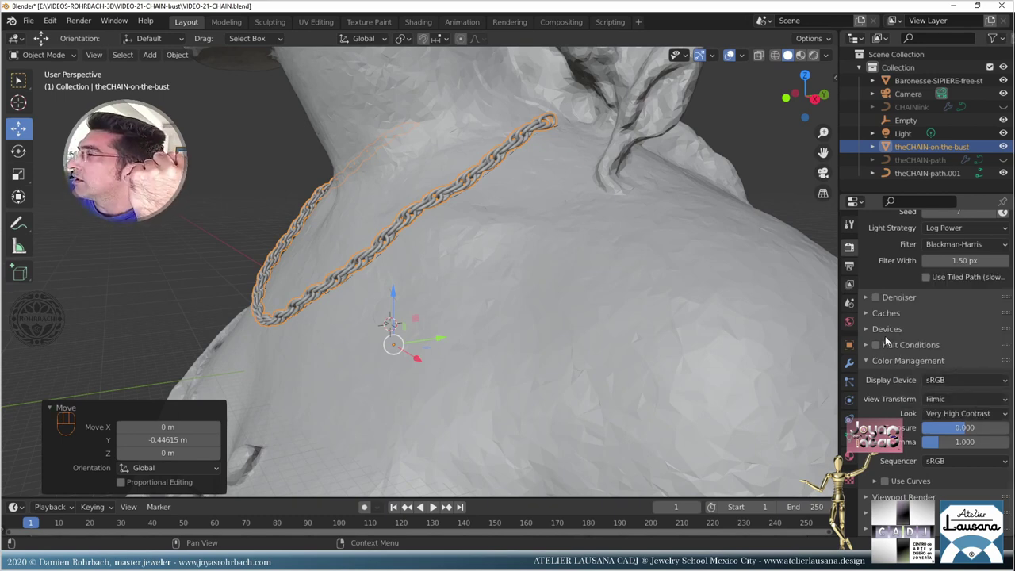
- Enable the LuxCore Denoiser and show its settings
left_click(875, 296)
left_click(898, 297)
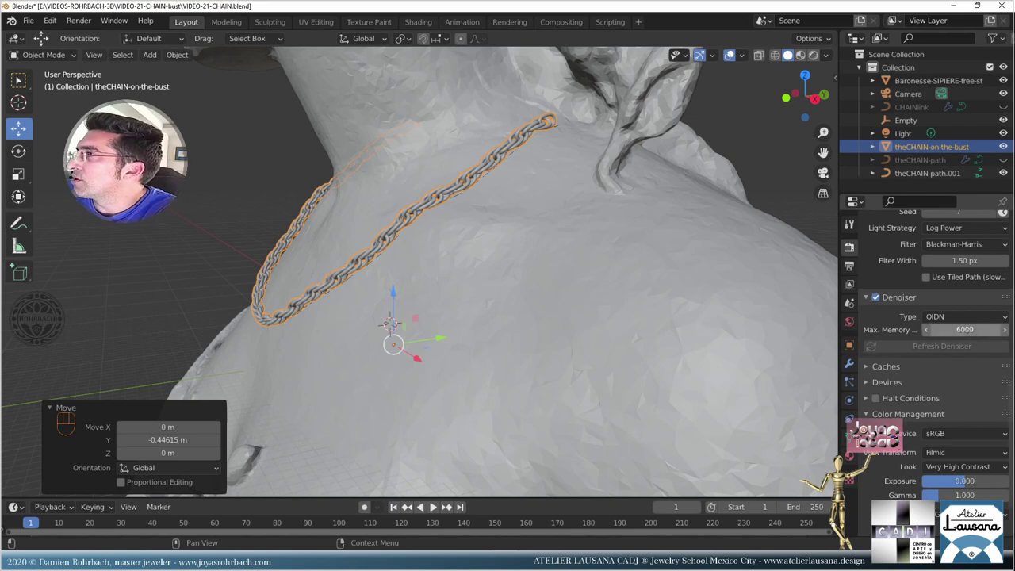
- Set the denoiser's maximum memory to 12000 and save the file
left_click(959, 329)
type("12000")
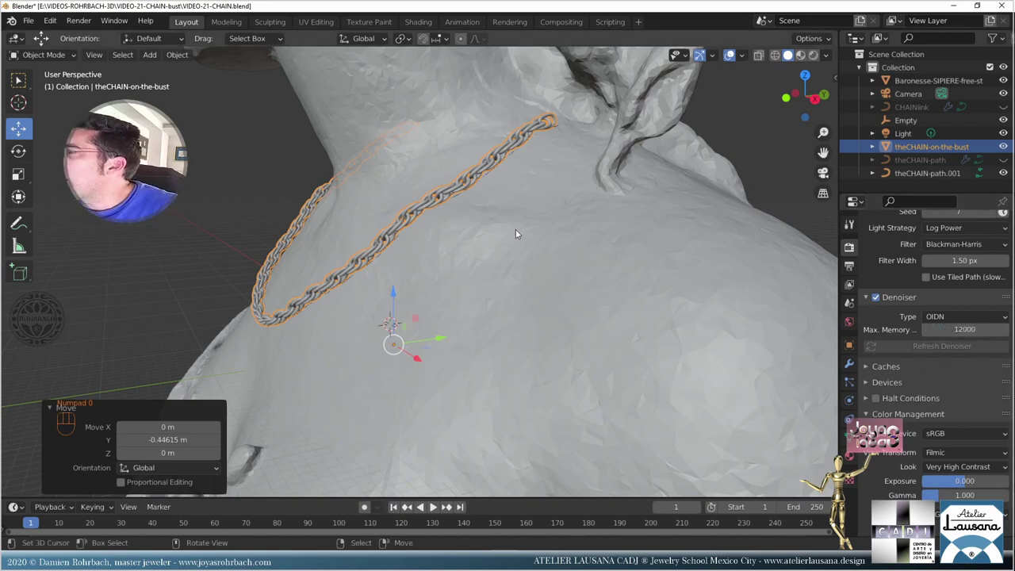
key("ctrl+s")
- Apply smooth shading to the bust and save the file
left_click(507, 252)
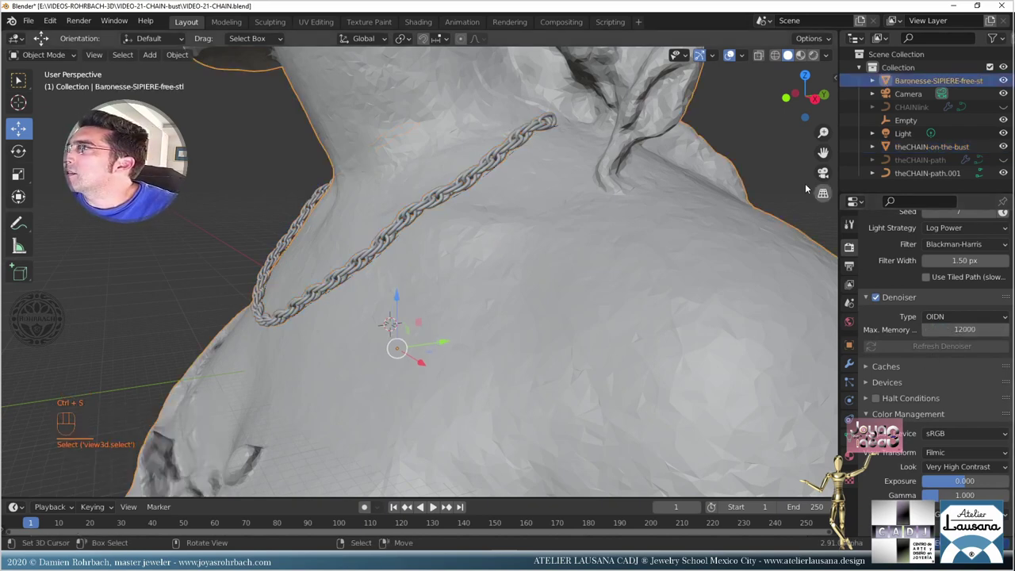
left_click(177, 54)
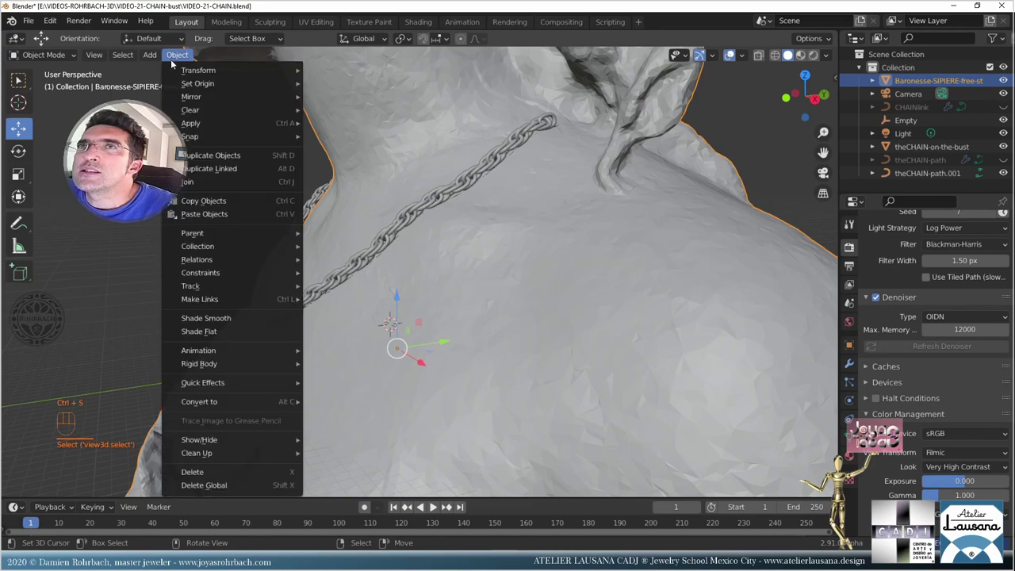
left_click(208, 318)
middle_click_drag(208, 317, 381, 301)
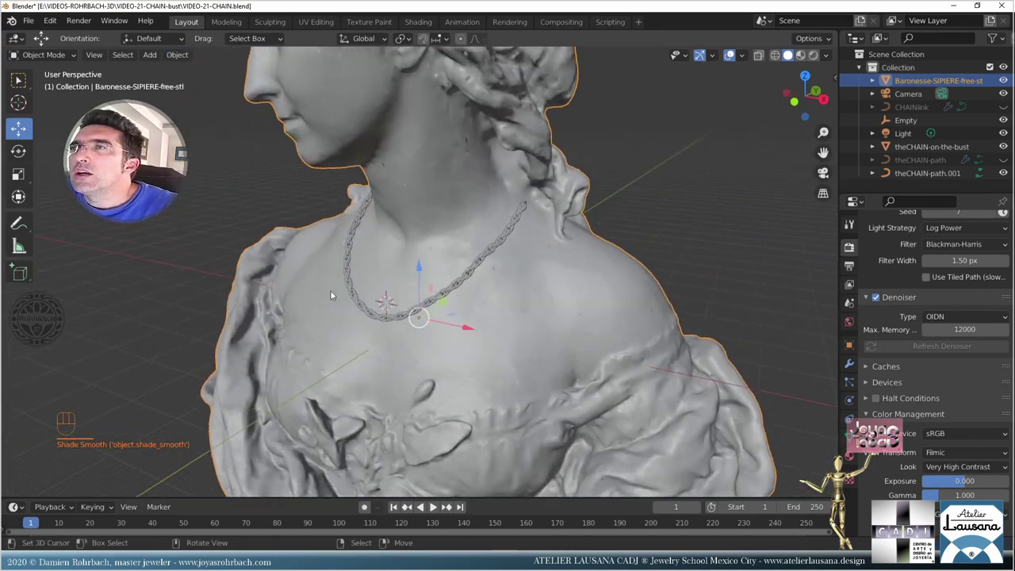
scroll(508, 322, "up", 3)
key("ctrl+s")
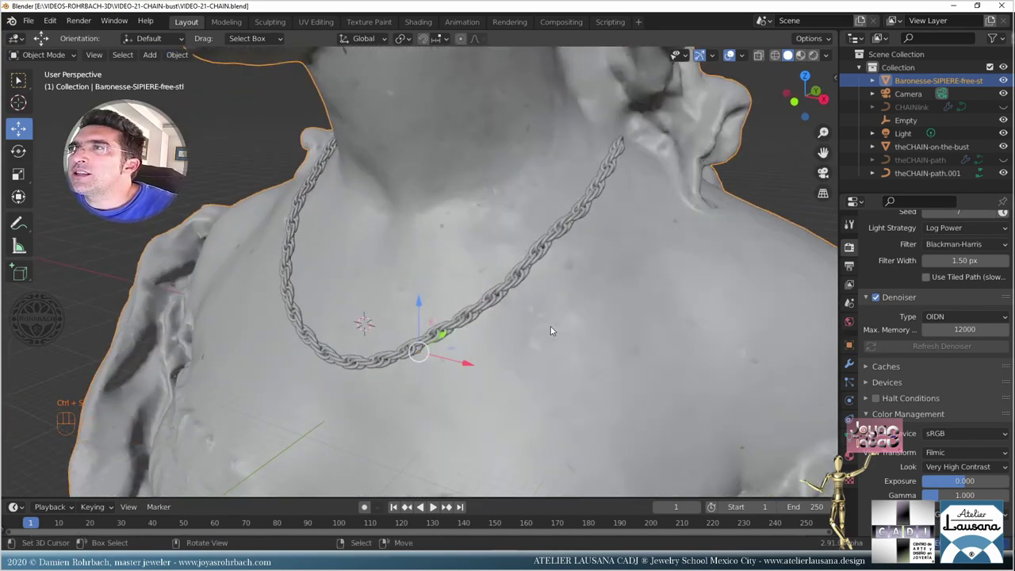
- Try Auto Smooth at 30° on the bust's normals and switch it off again
left_click(849, 438)
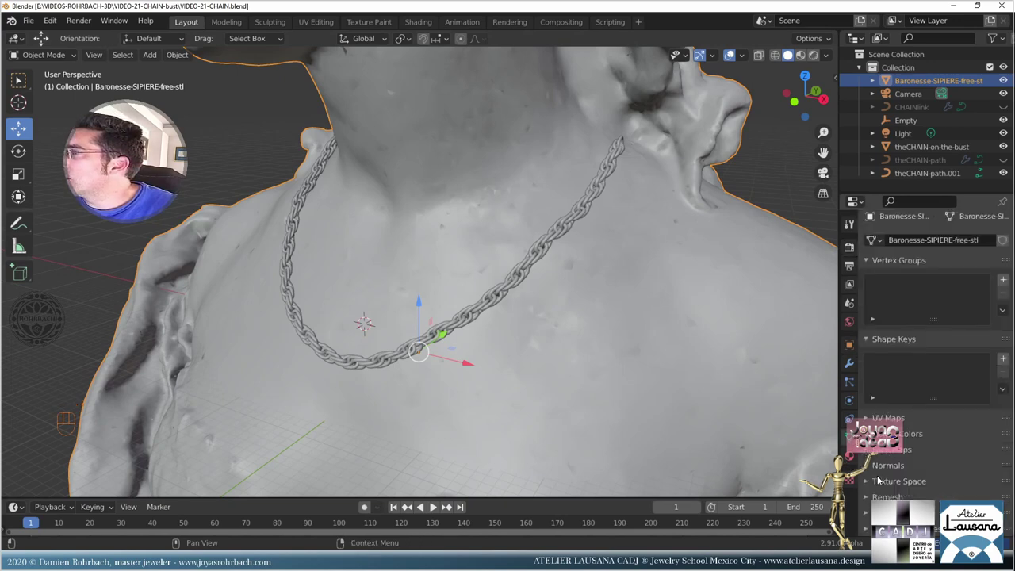
left_click(877, 467)
left_click(920, 485)
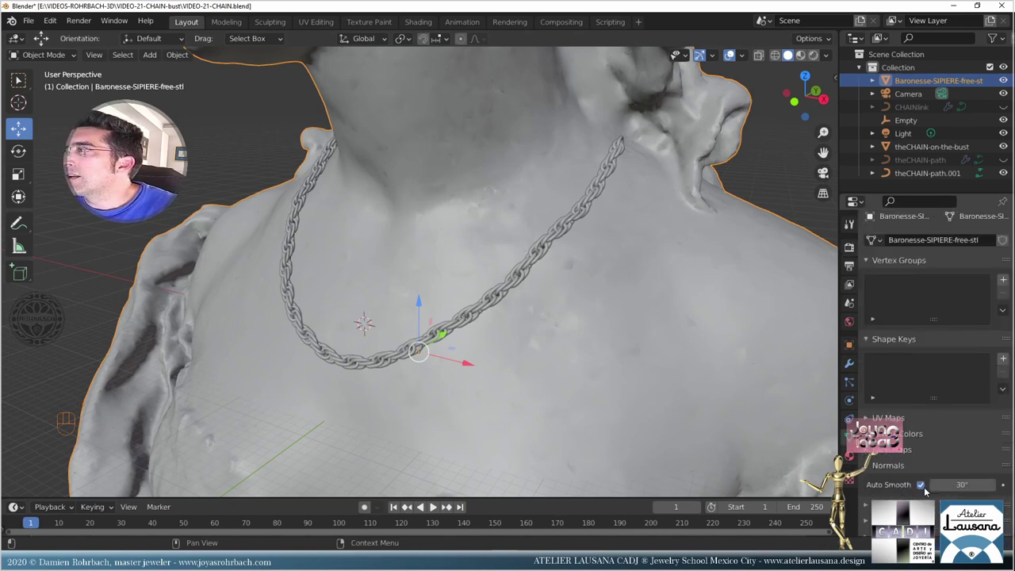
left_click(920, 485)
scroll(505, 279, "down", 6)
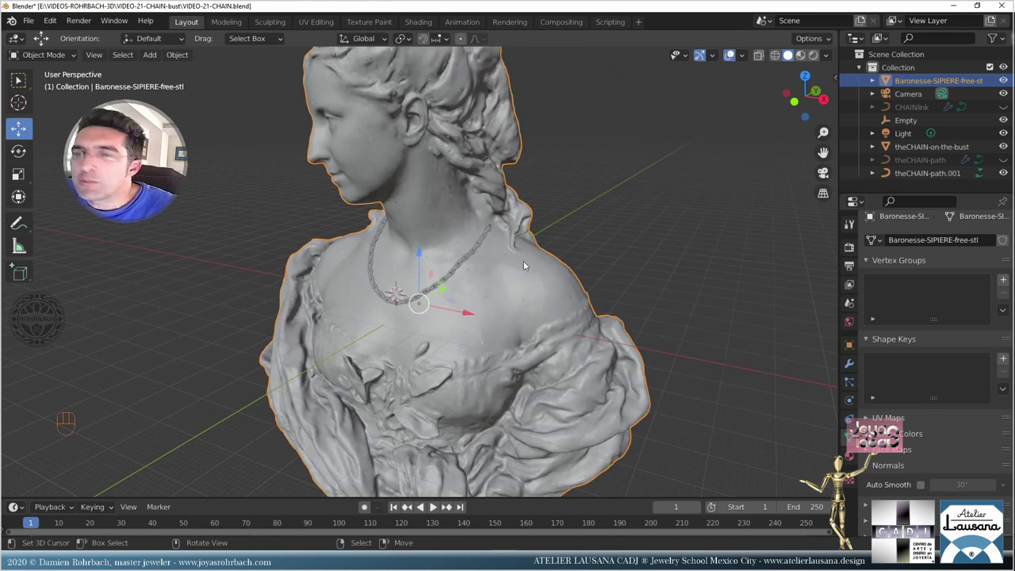
- Merge the bust's vertices by distance at 0.0001 m in Edit Mode, return to Object Mode and save the file
key("Tab")
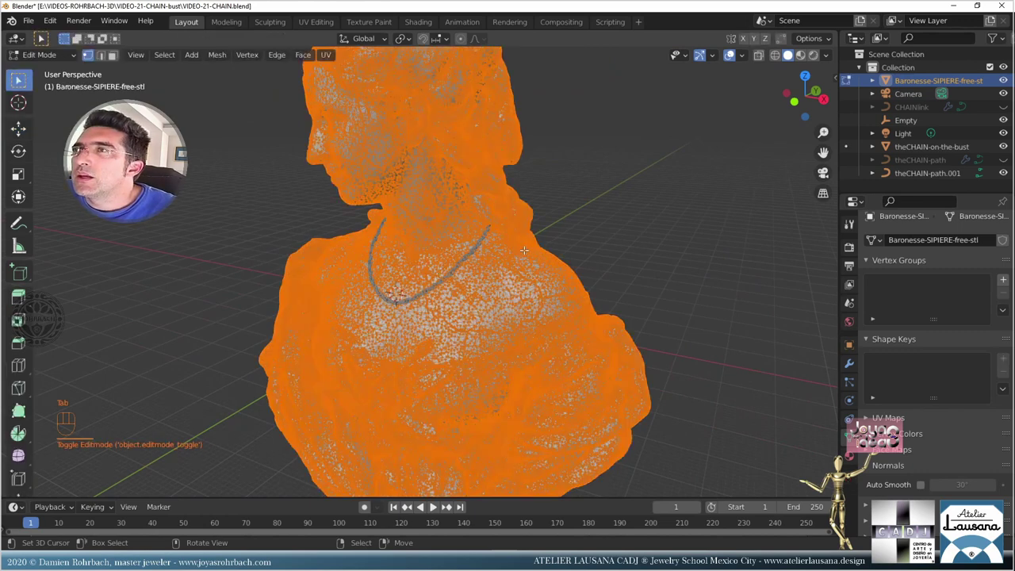
left_click(215, 54)
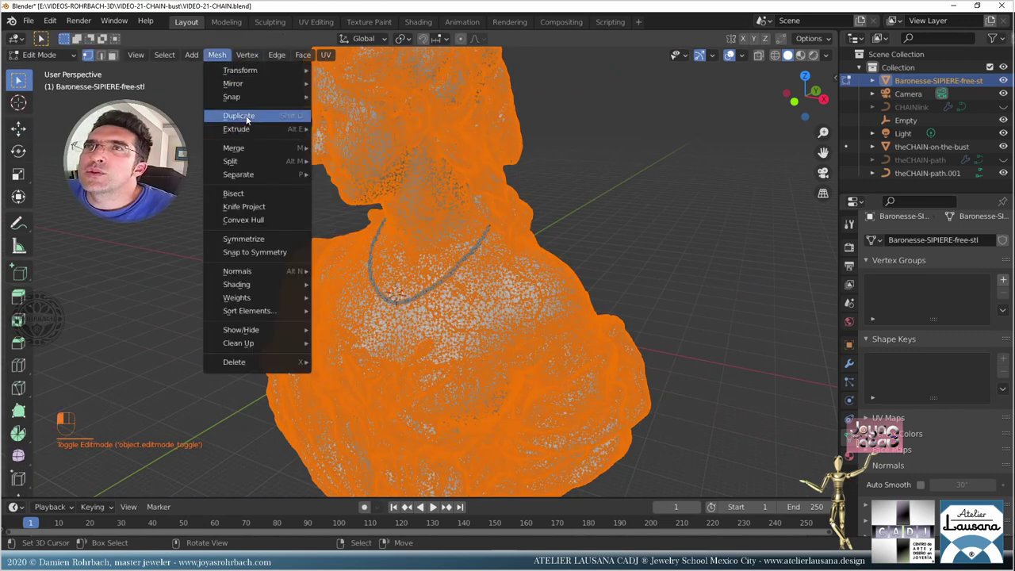
mouse_move(268, 148)
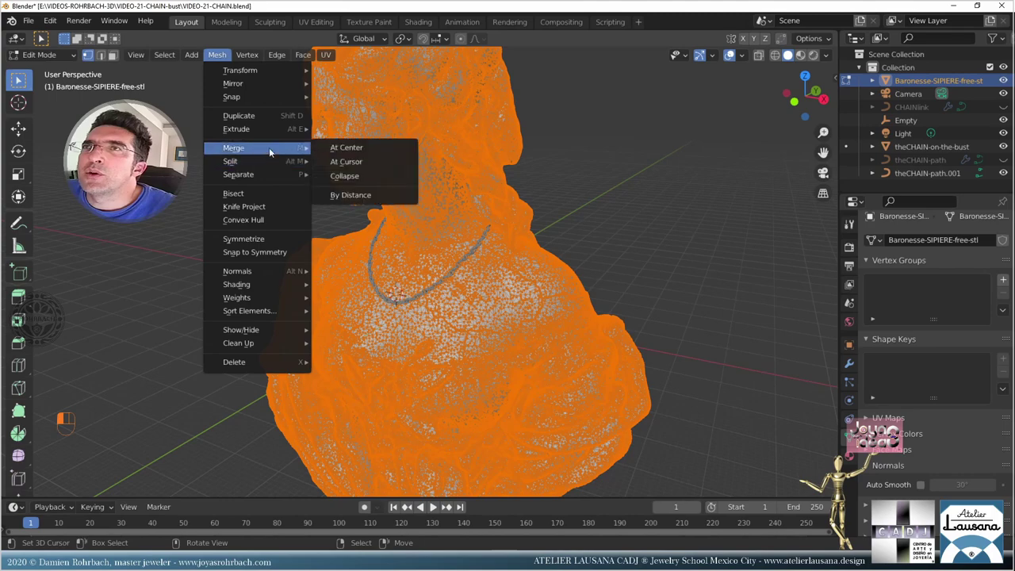
left_click(360, 198)
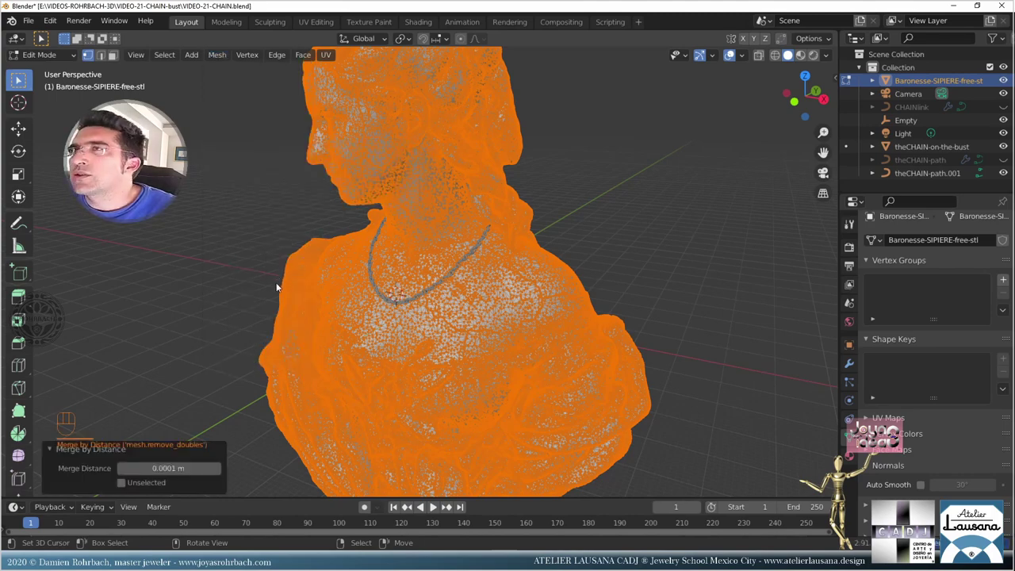
key("Tab")
middle_click_drag(277, 287, 396, 288)
scroll(442, 284, "up", 5)
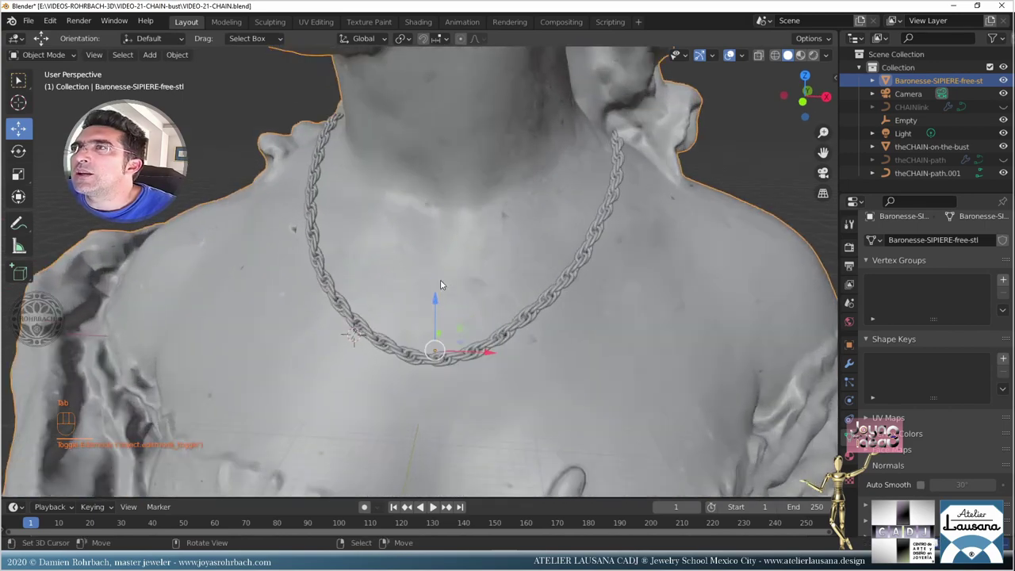
key("ctrl+s")
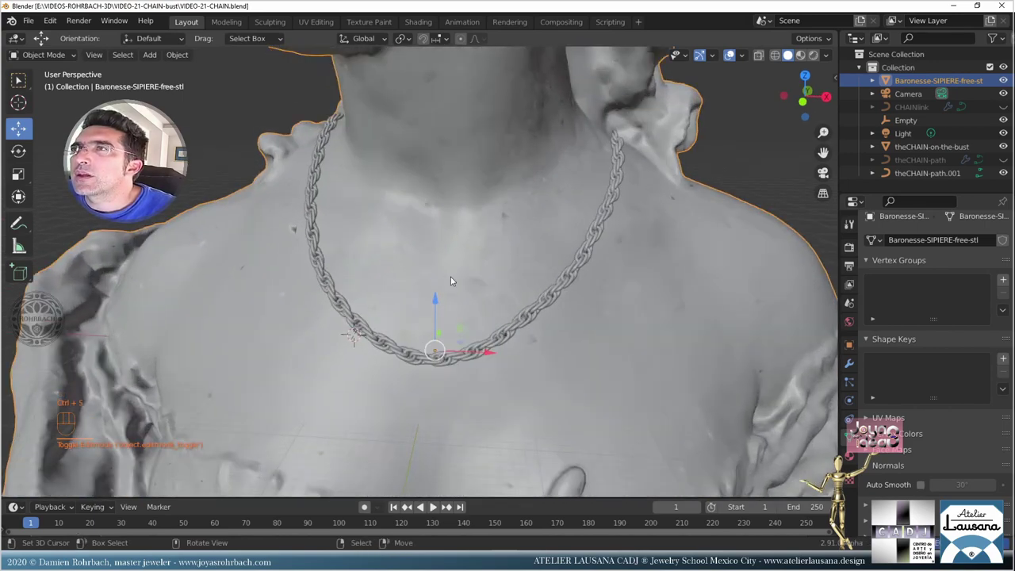
- Add a Smooth modifier to the bust with Repeat set to 1, check the mesh in Edit Mode and save
left_click(850, 364)
left_click(912, 249)
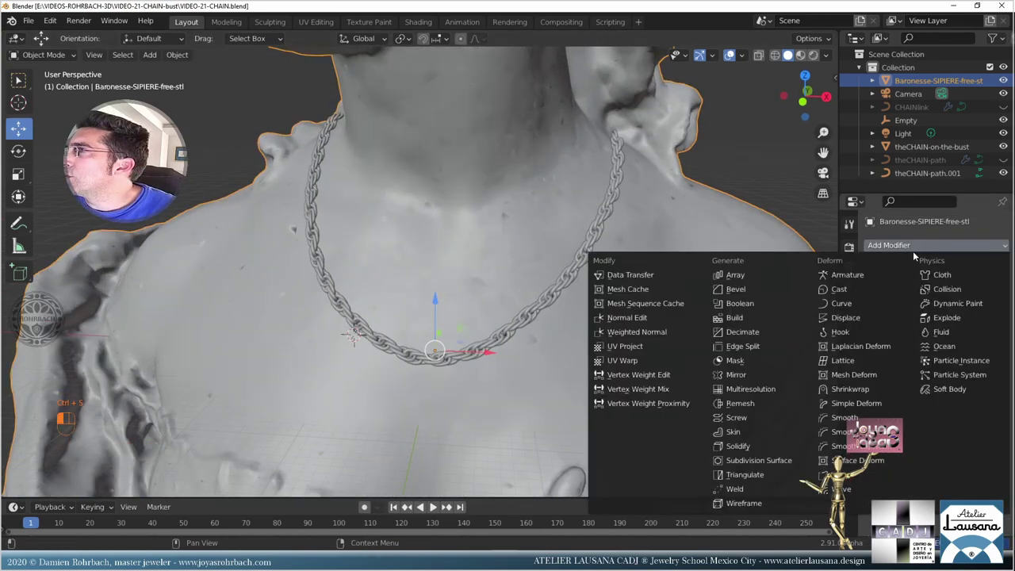
left_click(883, 418)
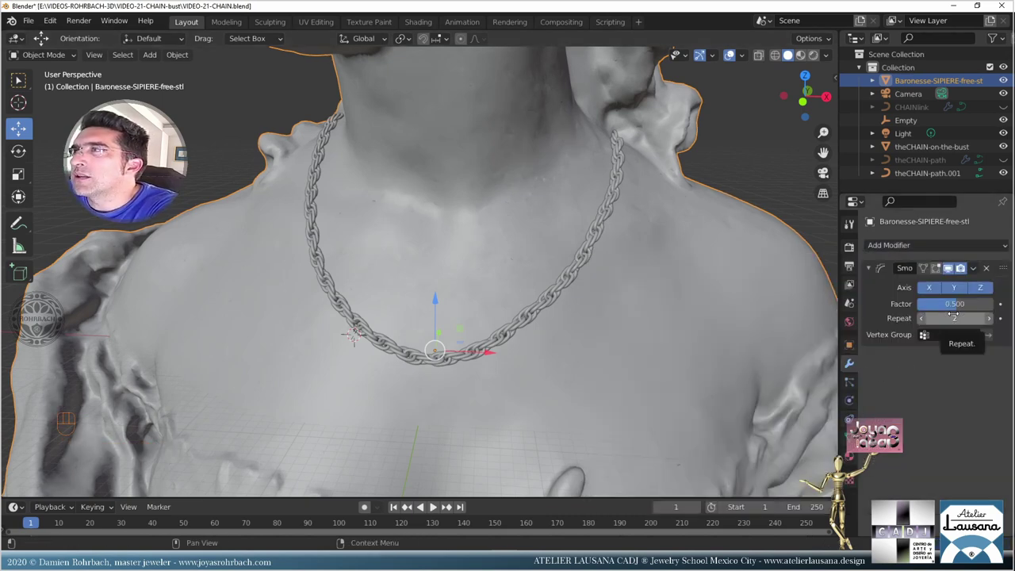
left_click_drag(949, 318, 880, 317)
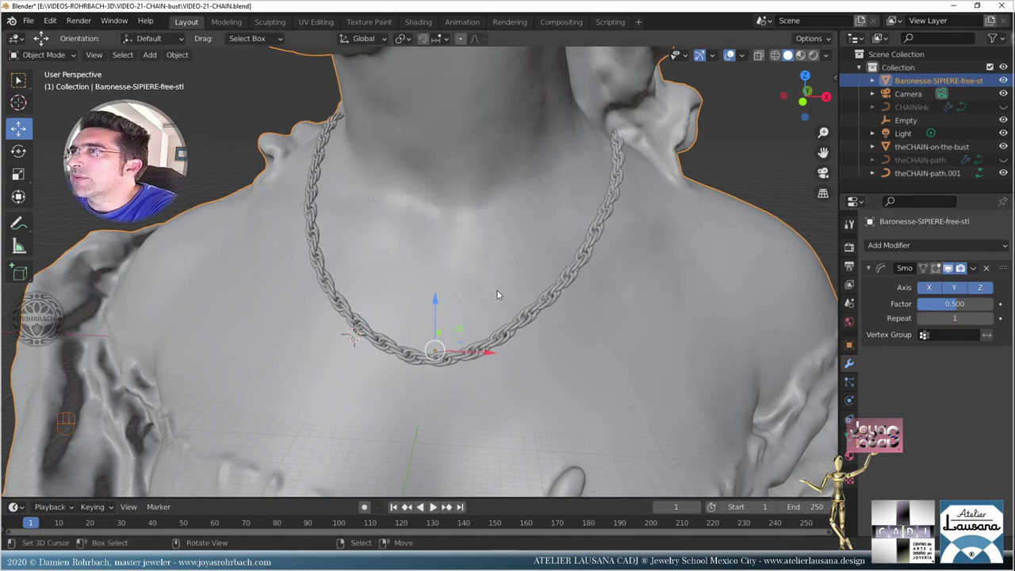
scroll(507, 283, "down", 2)
key("Tab")
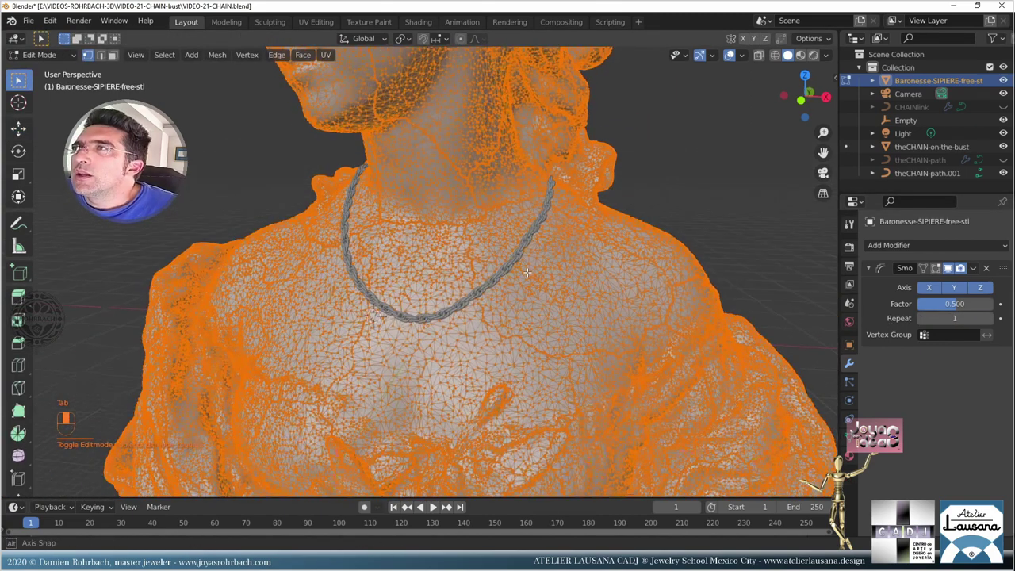
middle_click_drag(551, 283, 524, 280)
key("Tab")
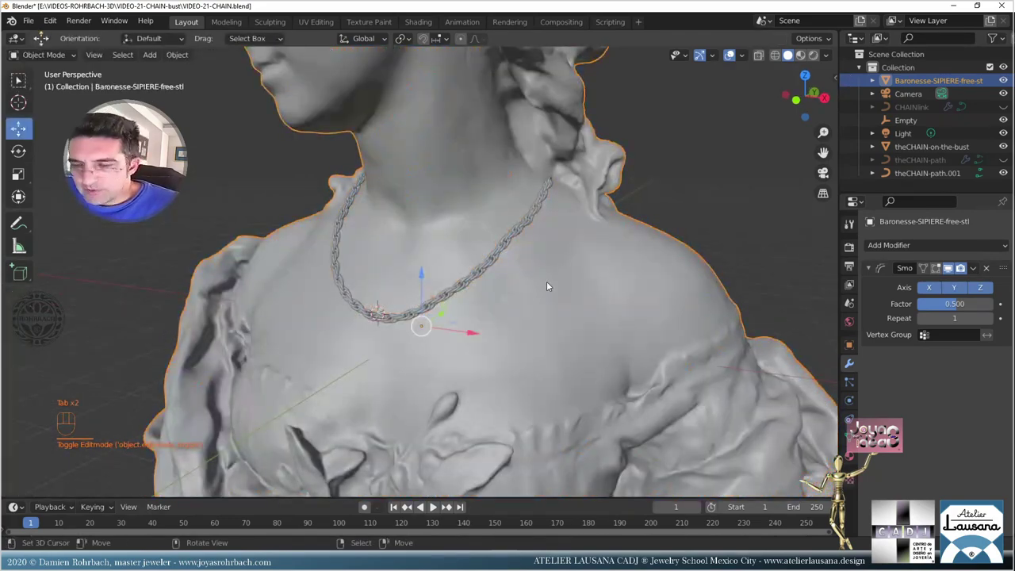
key("ctrl+s")
- Create a new material for the bust, name it MARBLE and save the file
left_click(848, 457)
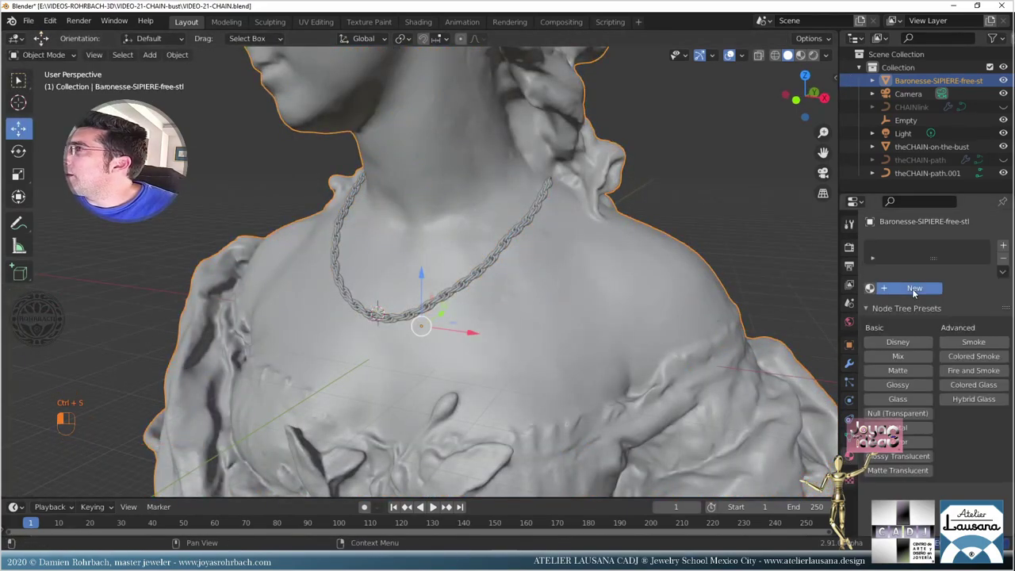
left_click(913, 290)
double_click(904, 288)
type("MARB")
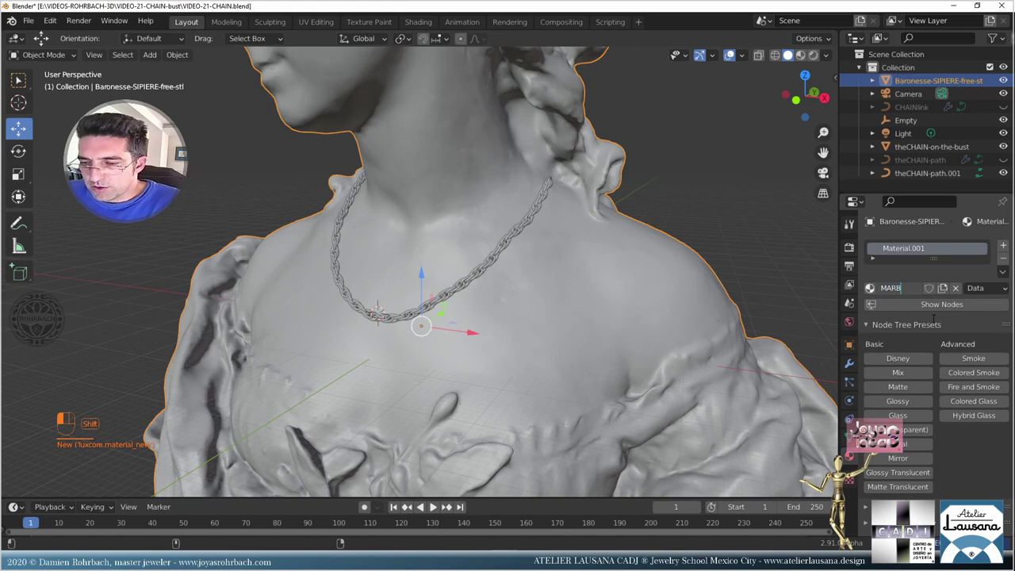
type("LE")
key("Return")
key("ctrl+s")
- Create a new material for the chain on the bust and name it GOLD
middle_click_drag(398, 255, 536, 258)
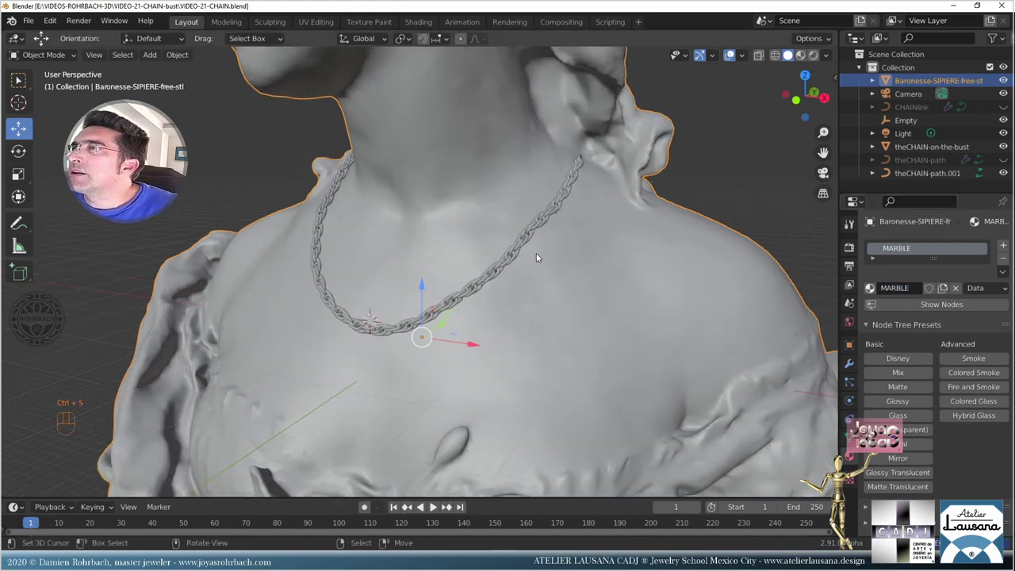
scroll(536, 257, "up", 2)
left_click(539, 253)
double_click(898, 288)
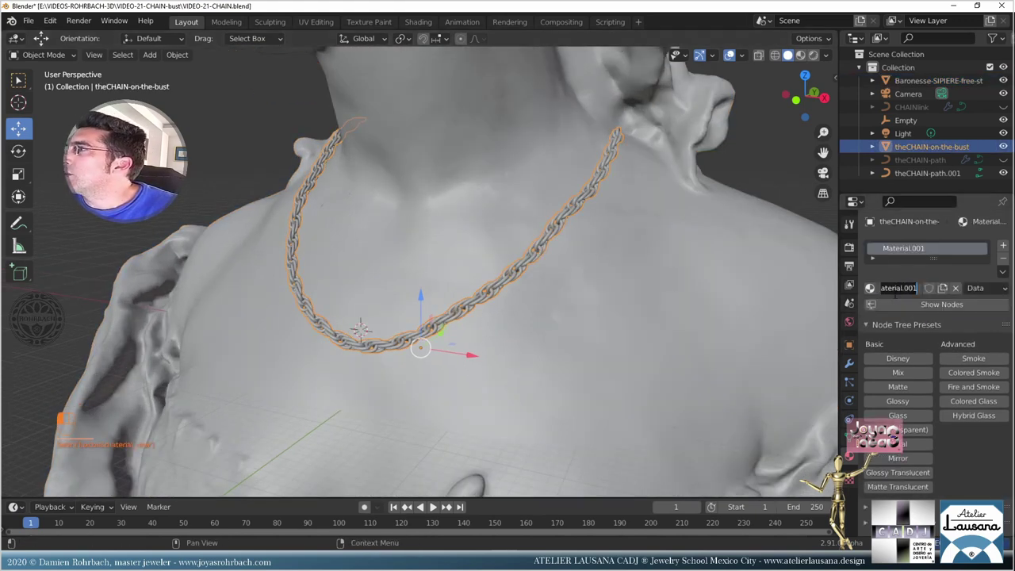
type("GOLD")
key("Return")
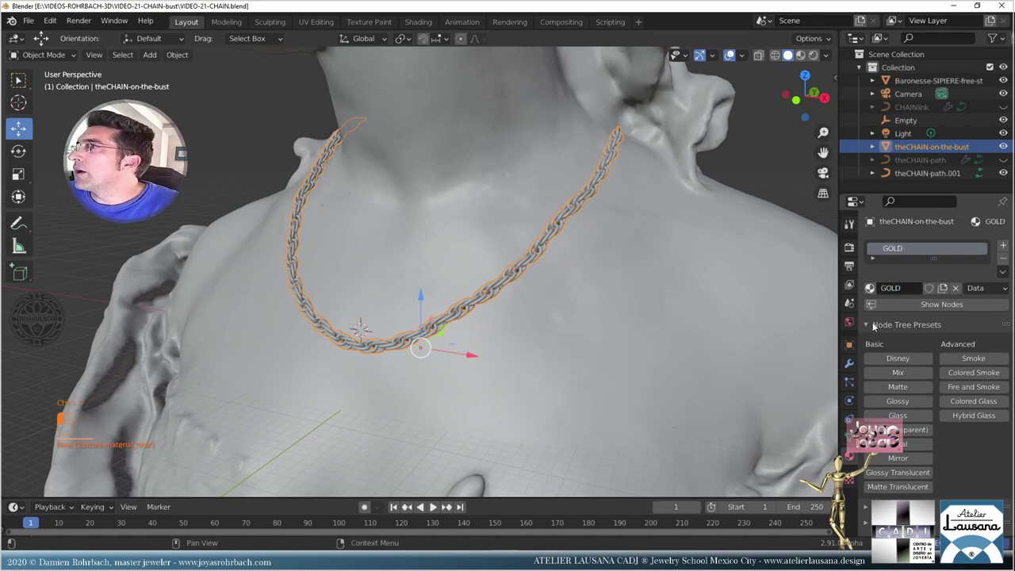
- Set the World Light to HDRI with the canary_wharf_4k image and save the file
left_click(849, 321)
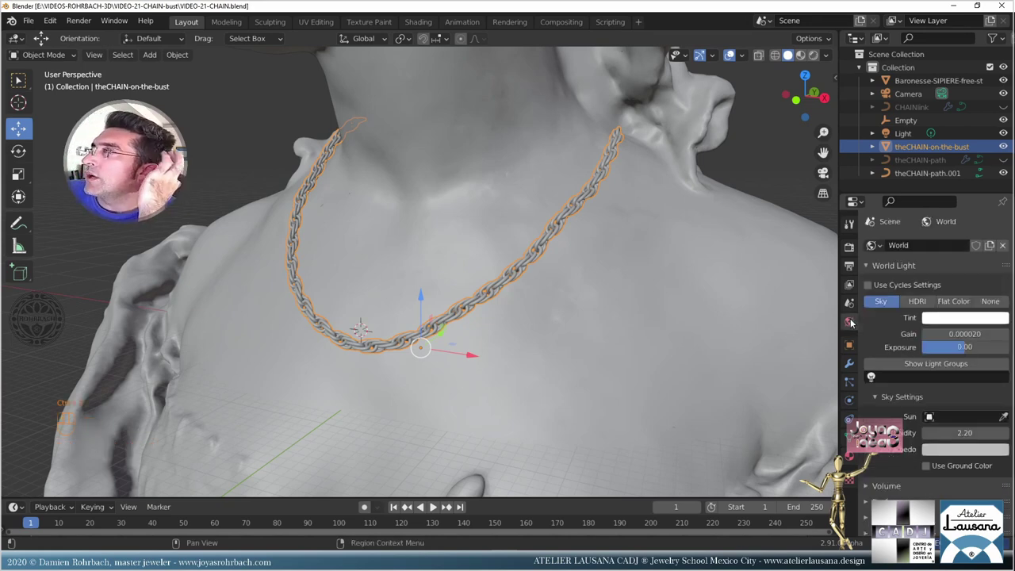
left_click(917, 302)
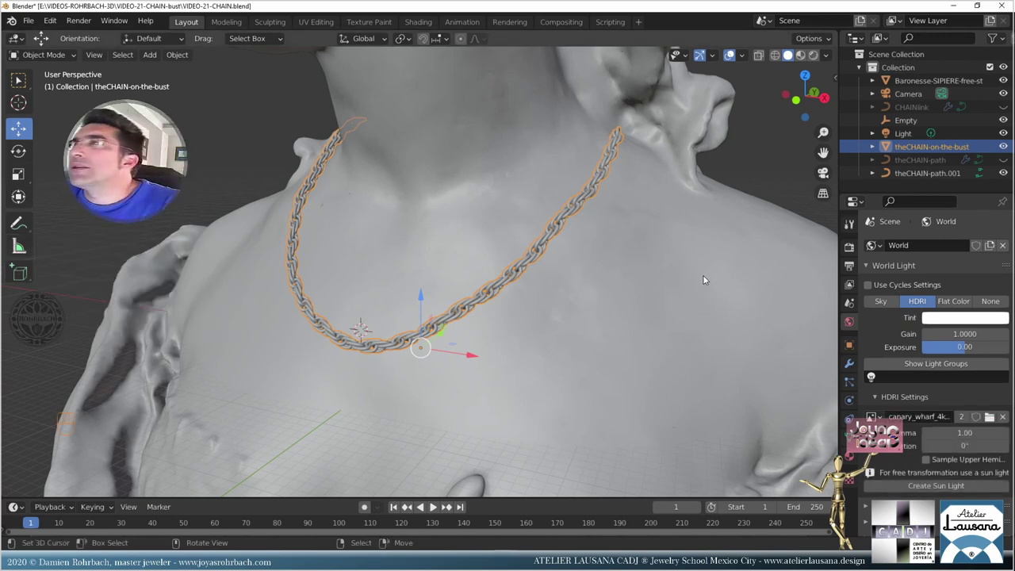
scroll(703, 272, "down", 3)
key("ctrl+s")
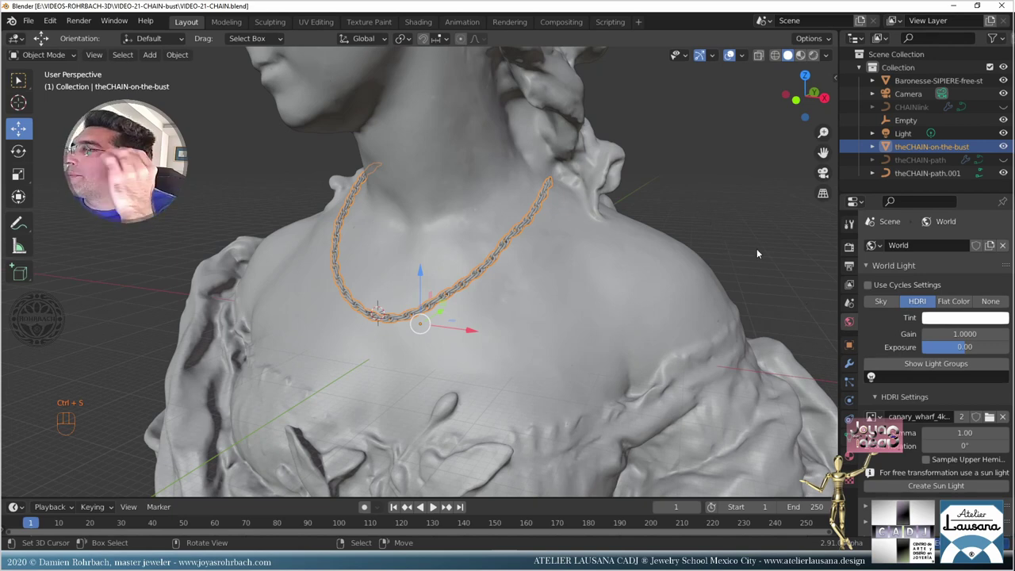
- Preview the bust and chain in rendered shading with the viewport overlays and gizmos hidden
left_click(812, 55)
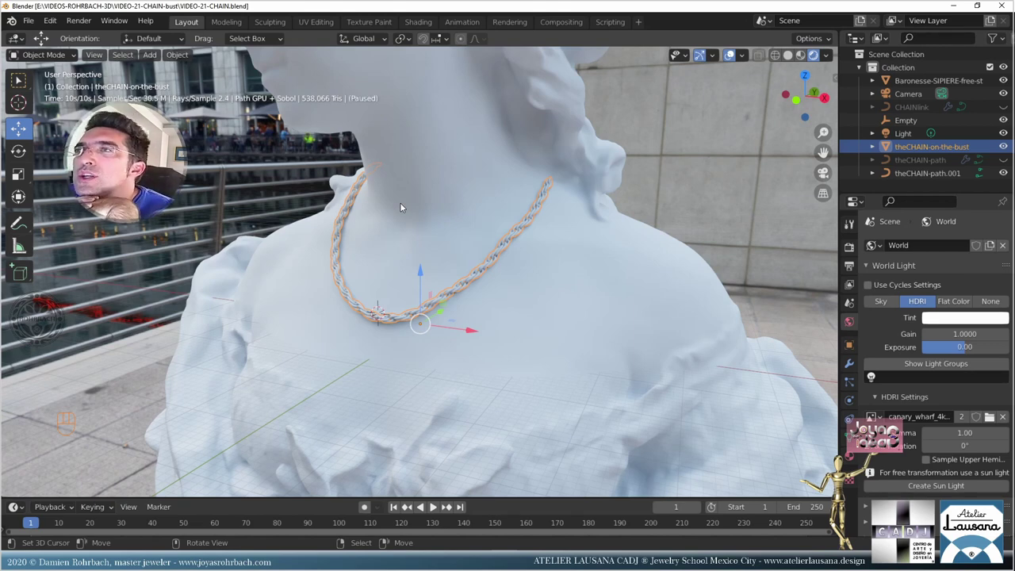
left_click(729, 55)
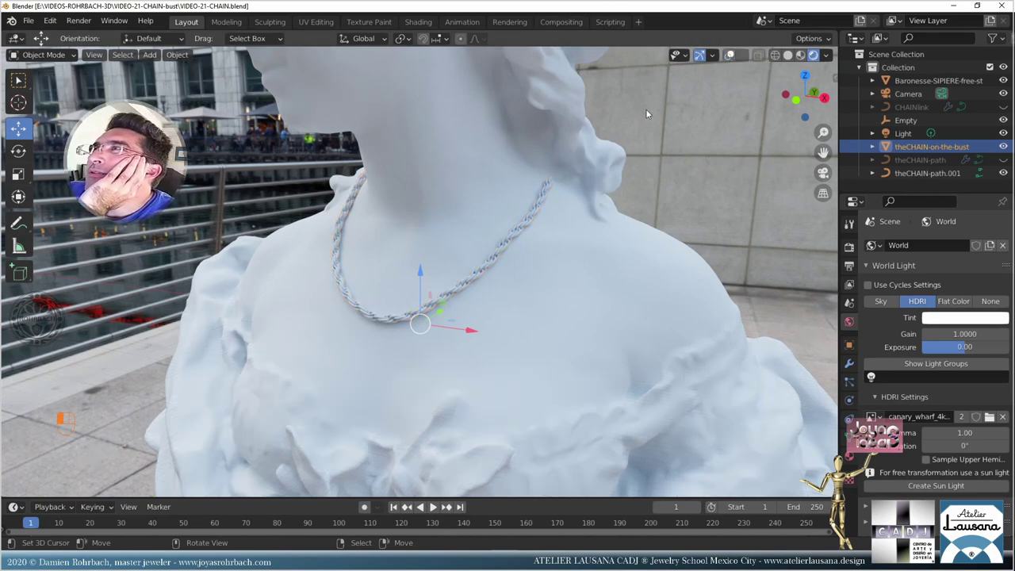
scroll(490, 253, "up", 3)
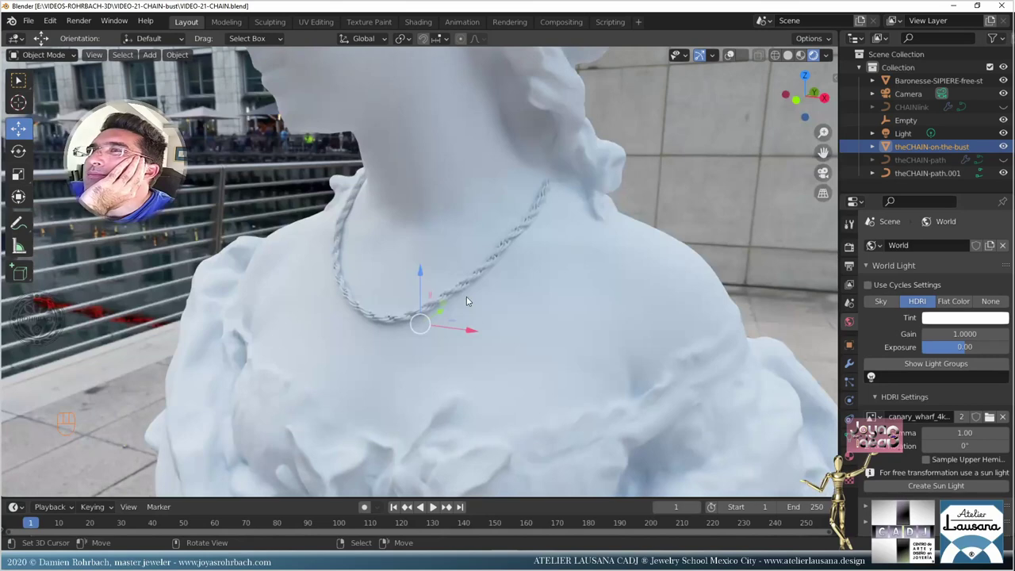
left_click(698, 57)
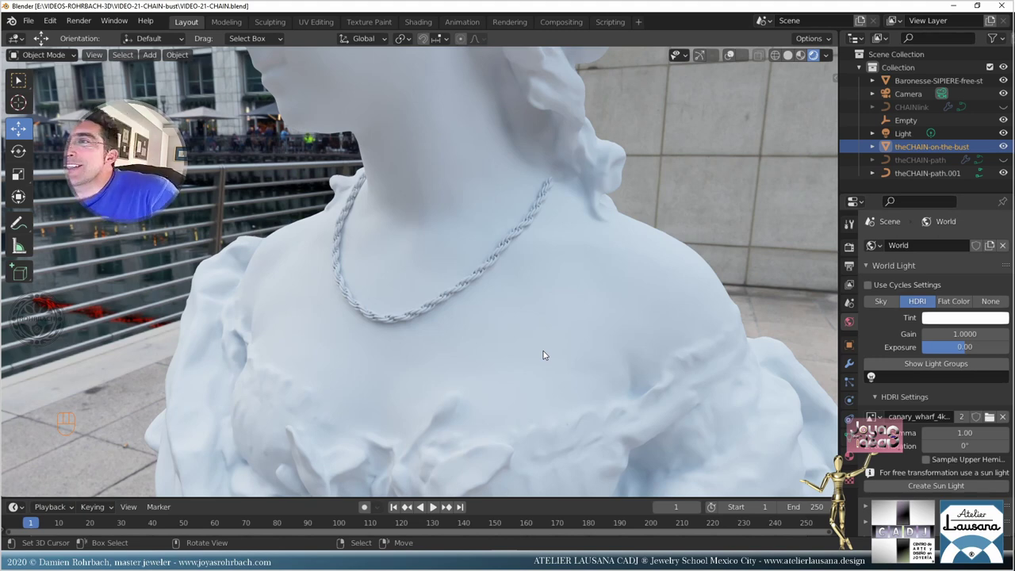
- Return to solid shading with the sidebar shown, hide theCHAIN-on-the-bust and unhide theCHAIN-path
key("n")
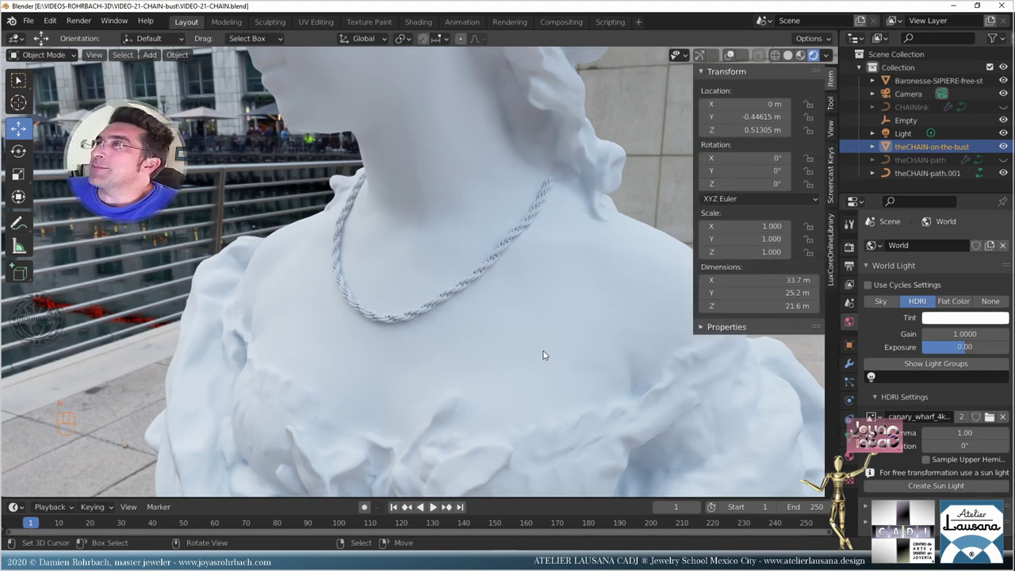
left_click(788, 56)
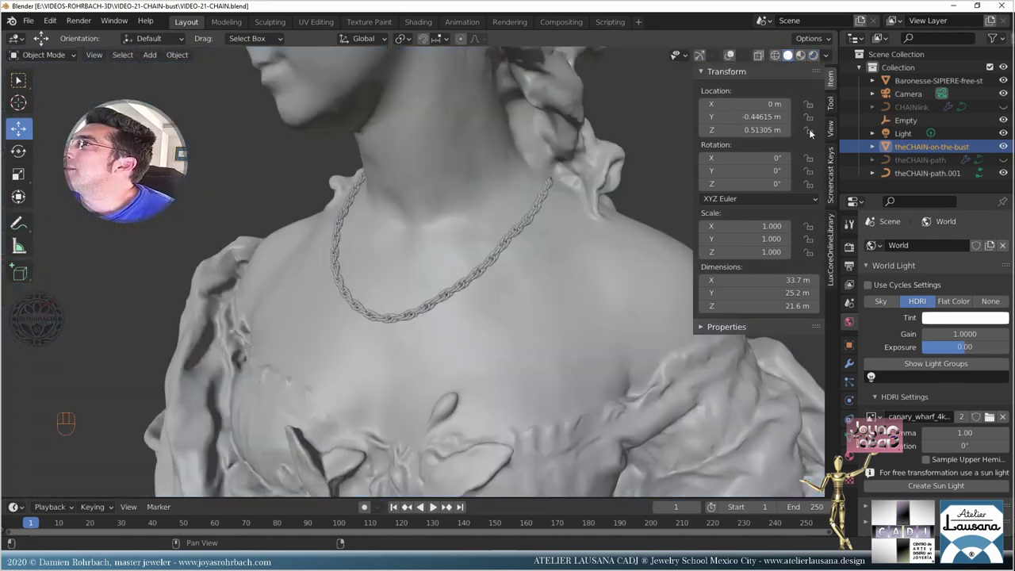
left_click(1003, 147)
left_click(1003, 159)
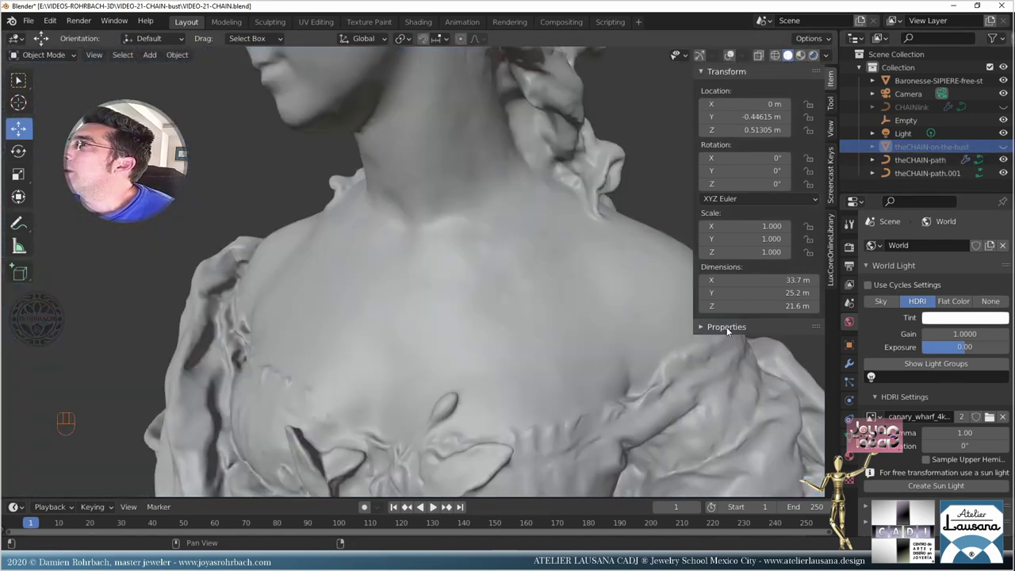
- Hide the Baronesse bust, switch to the top view, and turn on viewport gizmos and overlays
left_click(679, 267)
key("h")
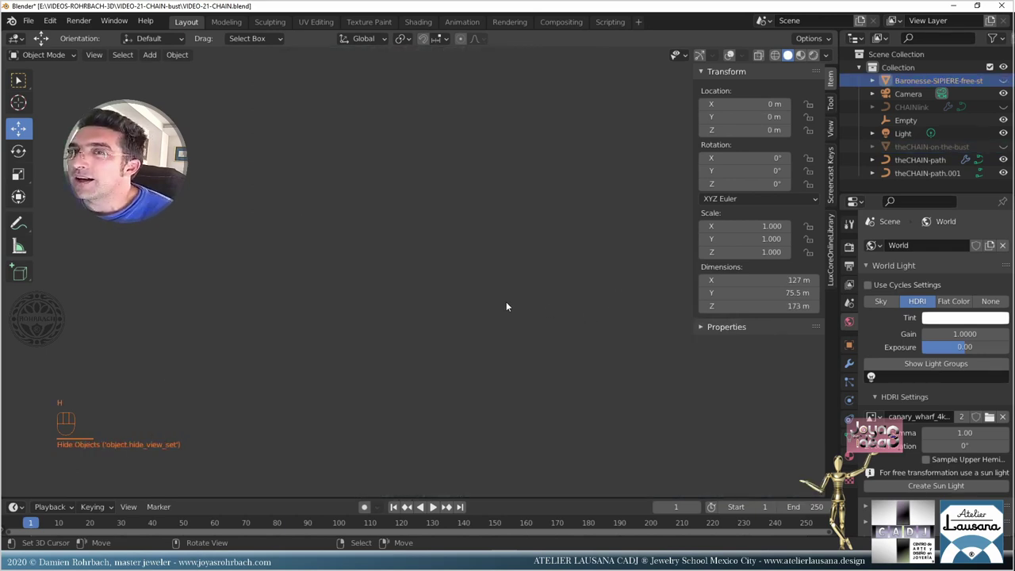
key("KP_7")
key("KP_Divide")
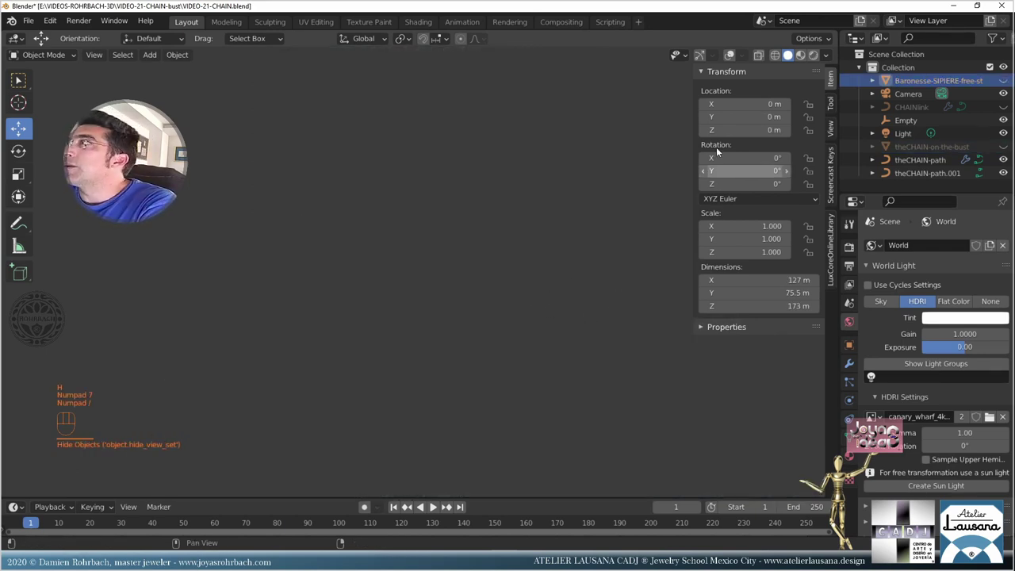
key("KP_Decimal")
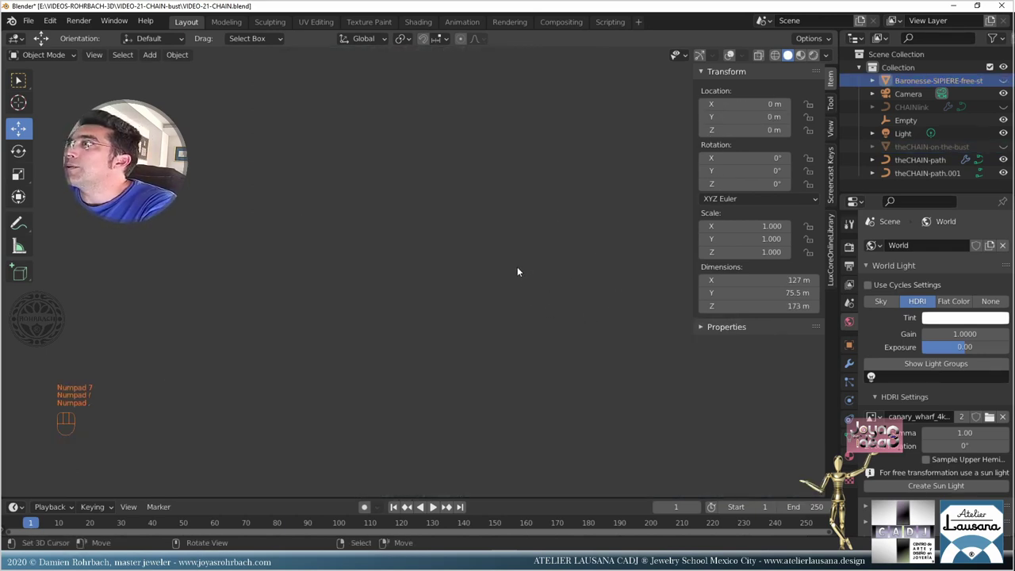
left_click(698, 55)
left_click(729, 55)
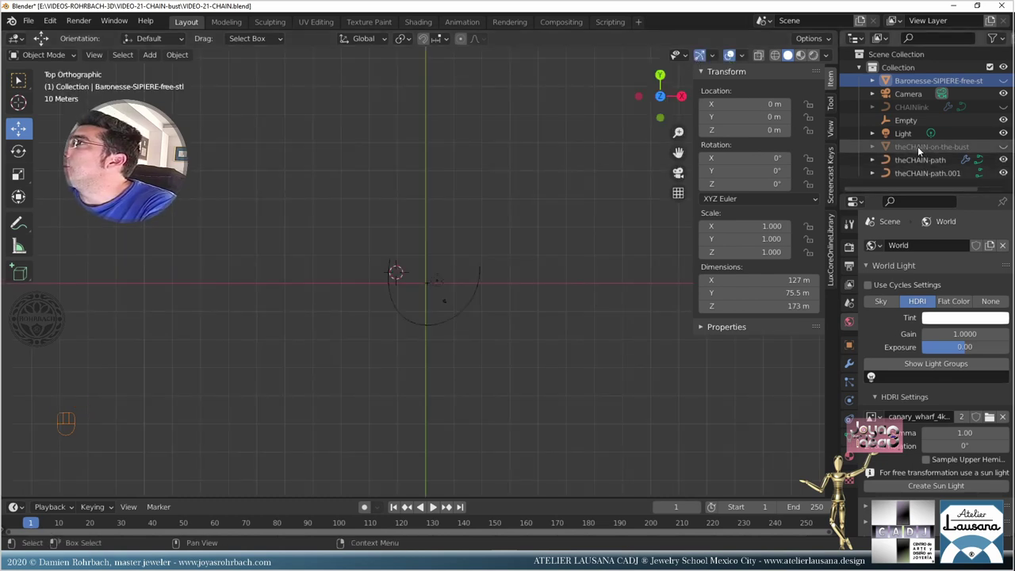
- Unhide and select the CHAINlink object, and save the file
left_click(912, 106)
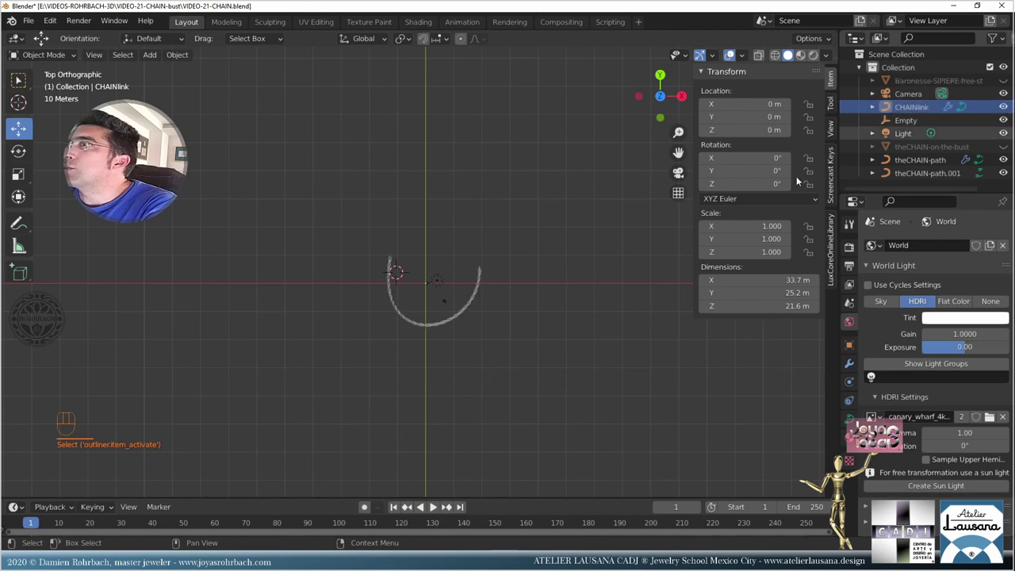
scroll(536, 302, "up", 6)
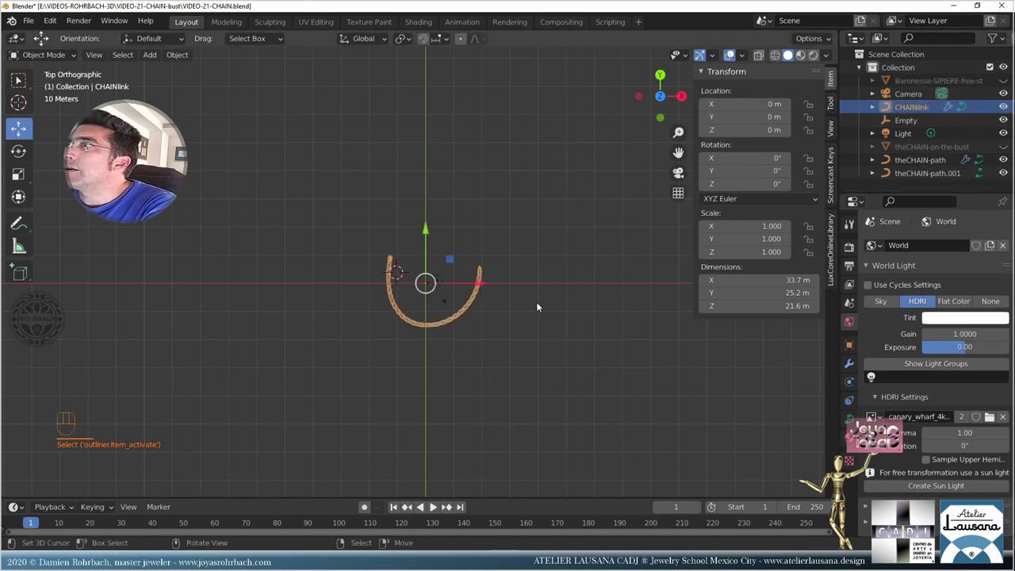
scroll(503, 353, "down", 1)
scroll(502, 355, "down", 2)
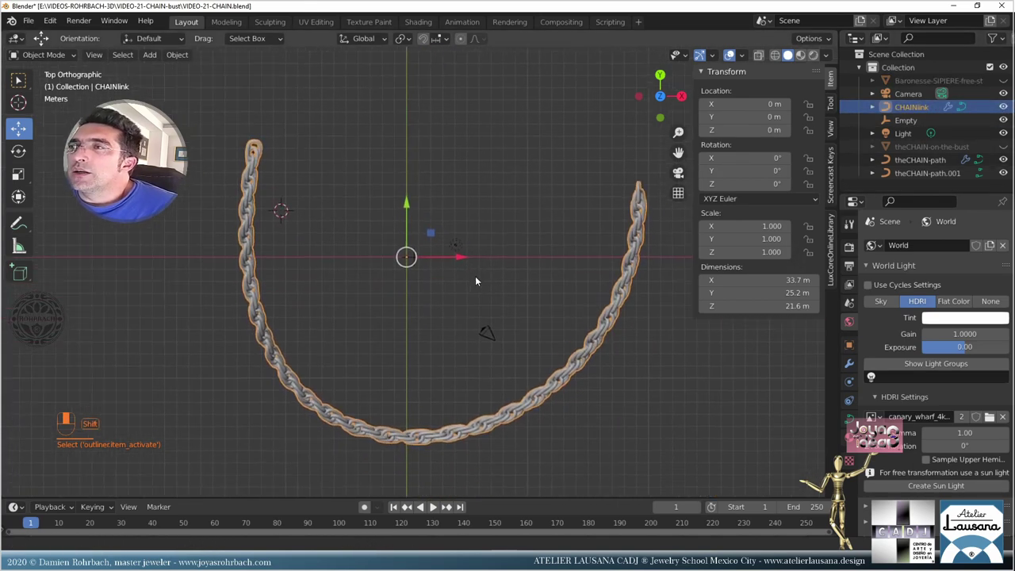
key("ctrl+s")
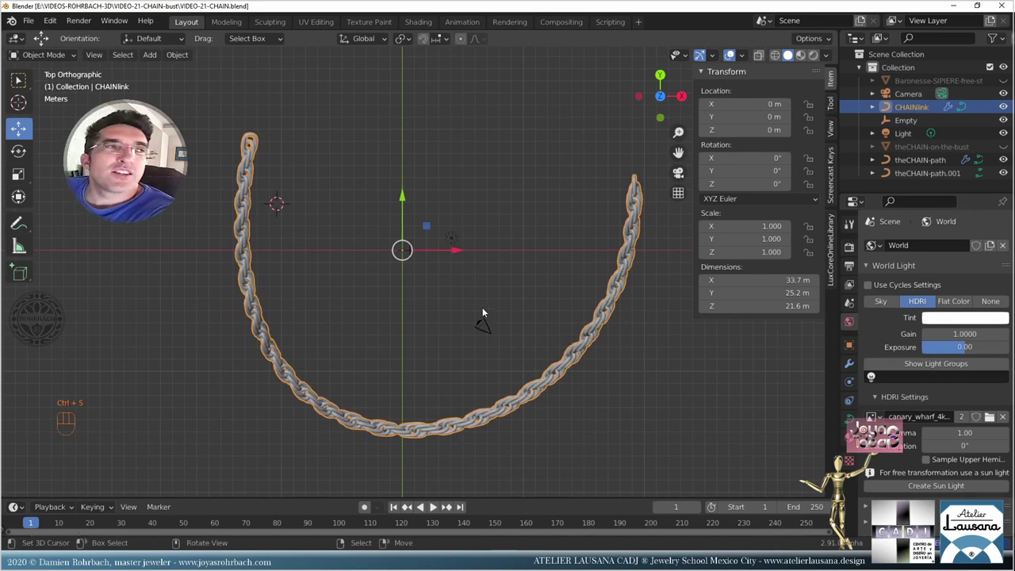
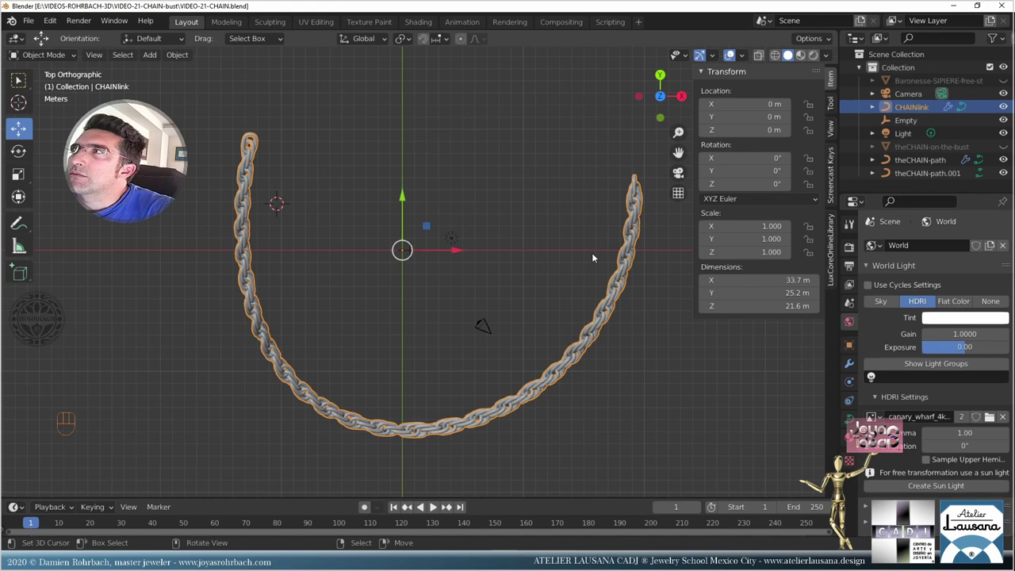
- Turn off the viewport display of CHAINlink's Curve and Array modifiers and frame the single link
left_click(848, 363)
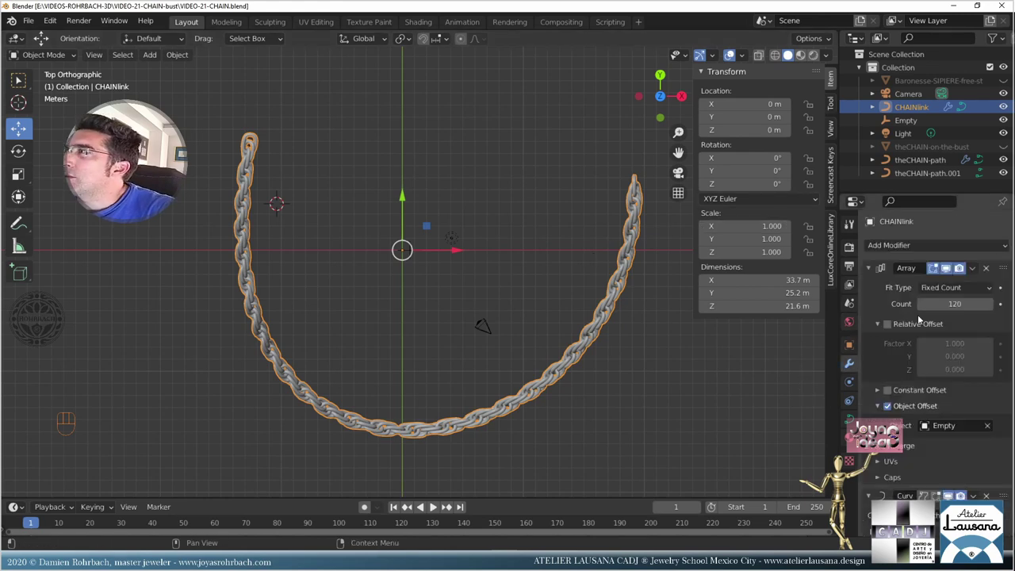
scroll(920, 318, "down", 1)
left_click(948, 473)
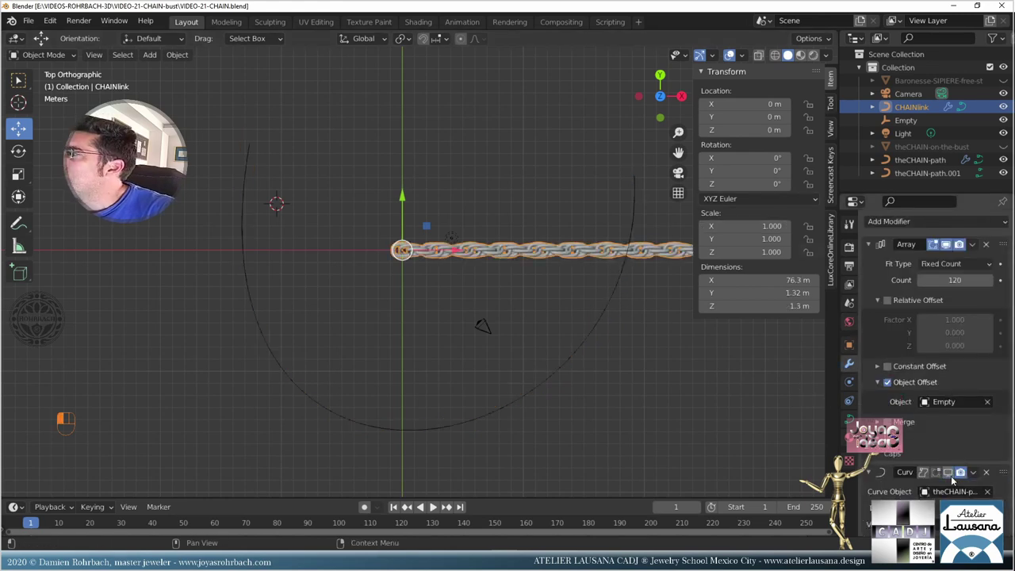
left_click(945, 245)
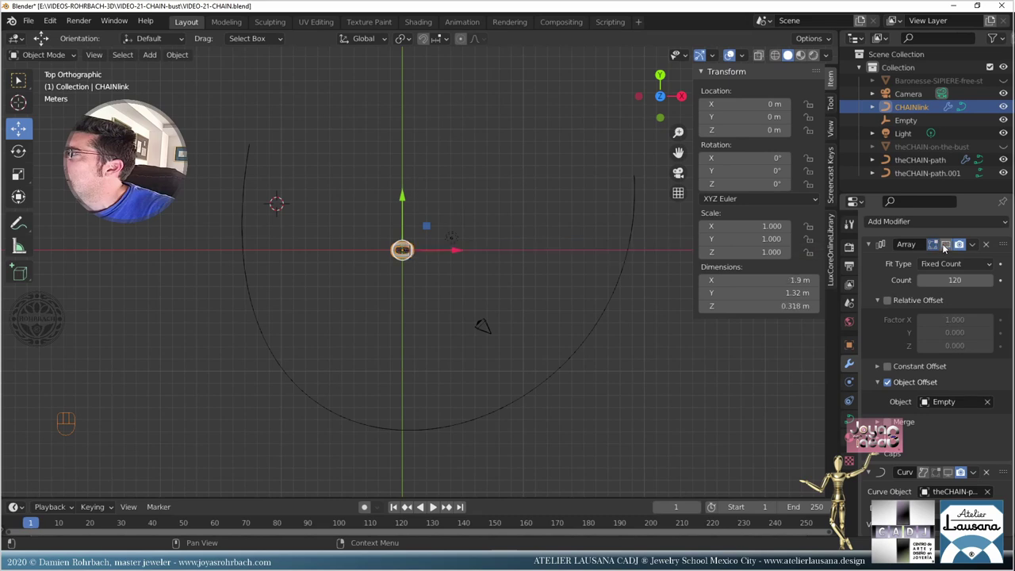
scroll(422, 200, "up", 10)
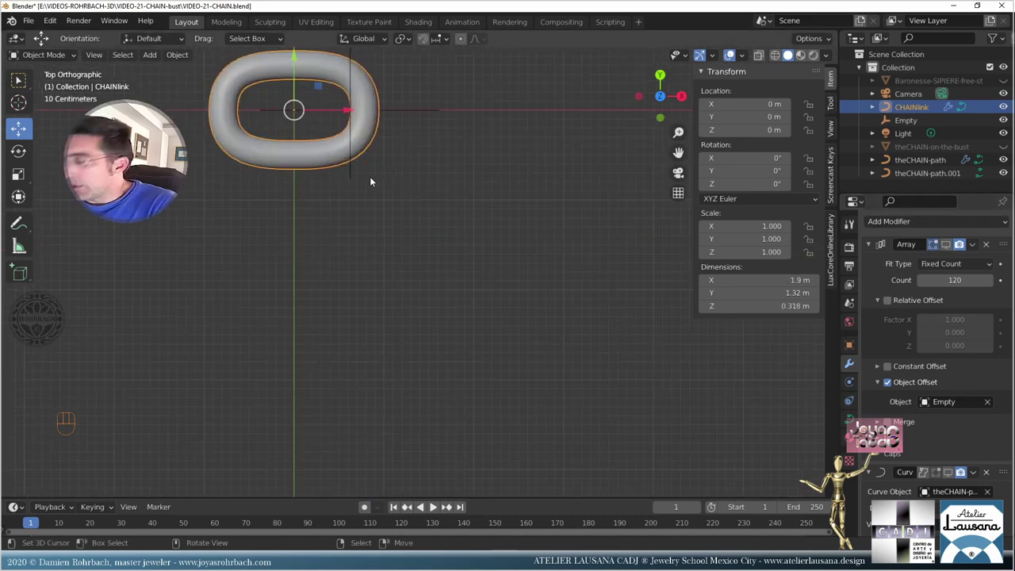
key("KP_Decimal")
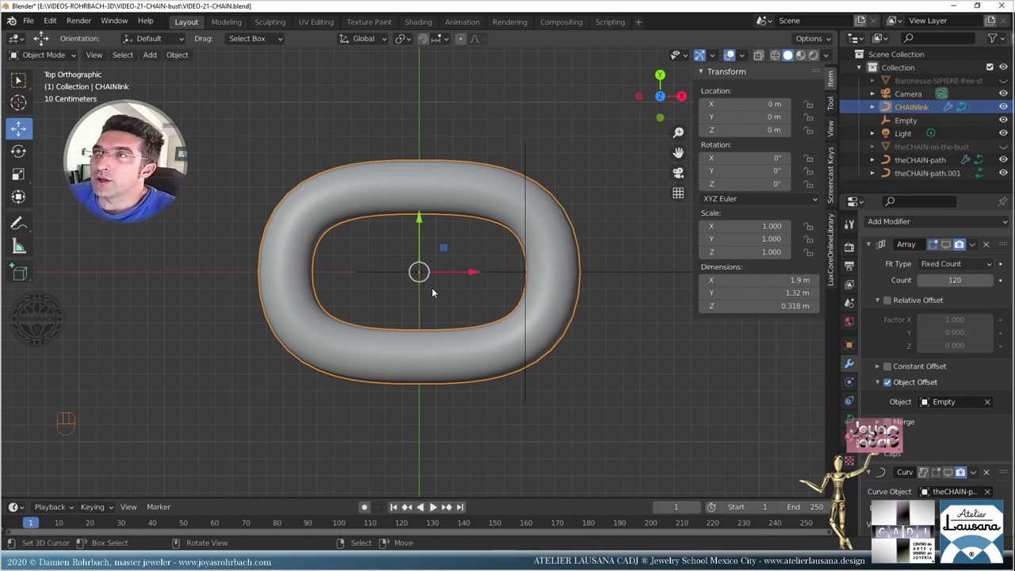
- Turn the viewport display of CHAINlink's Array and Curve modifiers back on and save the file
left_click(944, 245)
left_click(947, 472)
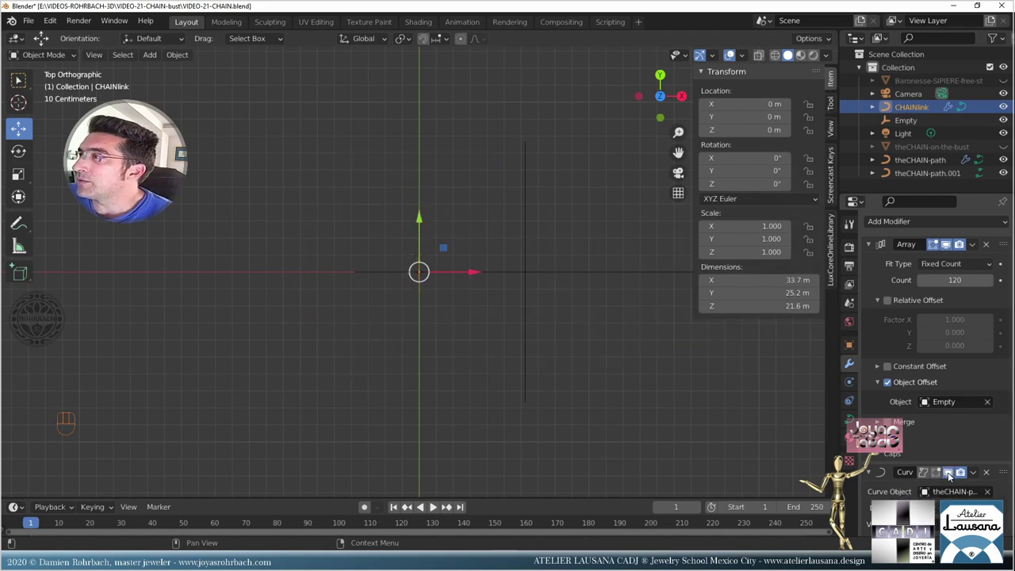
scroll(357, 256, "down", 6)
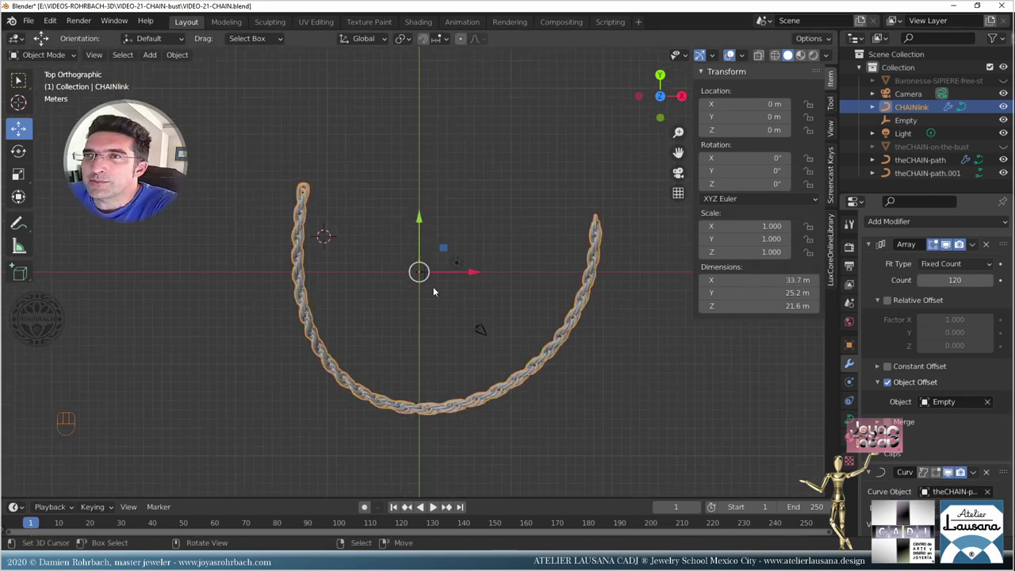
key("ctrl+s")
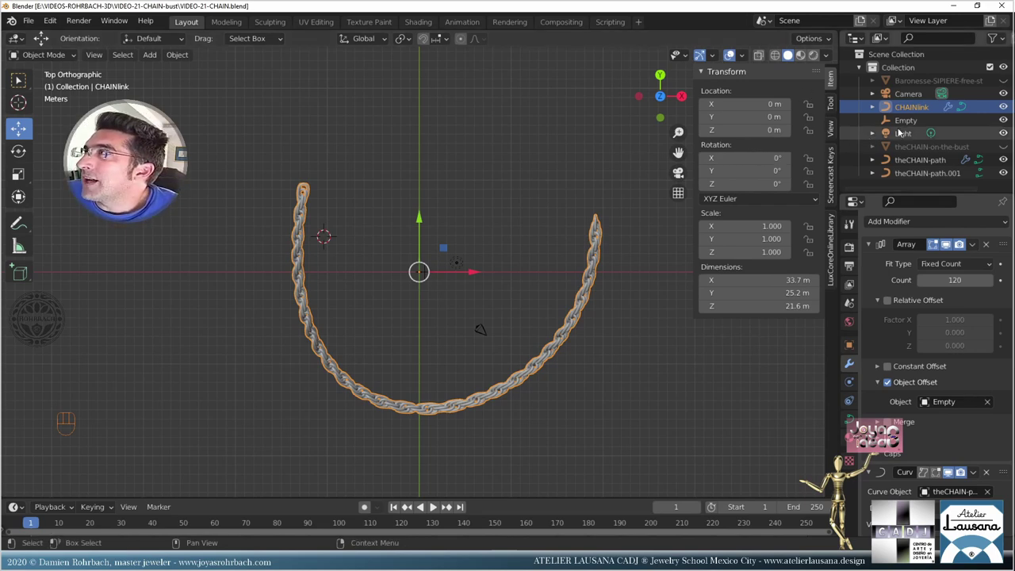
- Hide CHAINlink, theCHAIN-path and theCHAIN-path.001, and show the Baronesse bust and theCHAIN-on-the-bust
left_click(1003, 108)
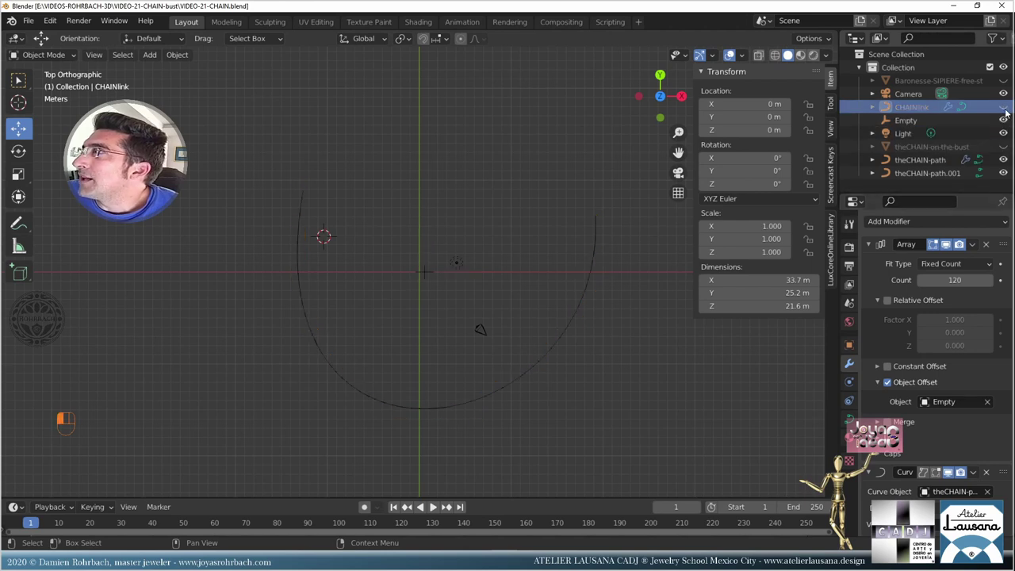
left_click(1003, 80)
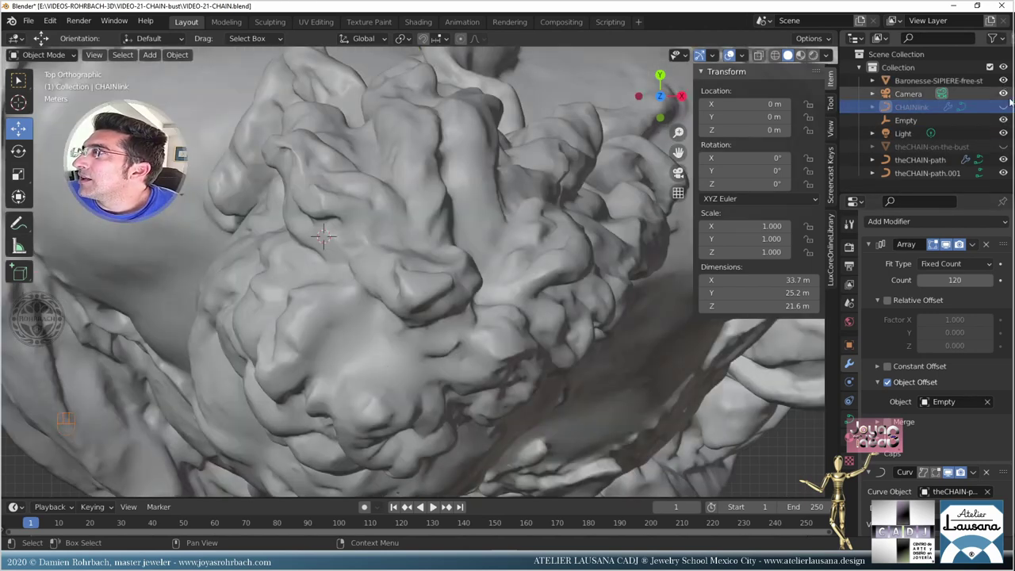
middle_click_drag(571, 222, 483, 210)
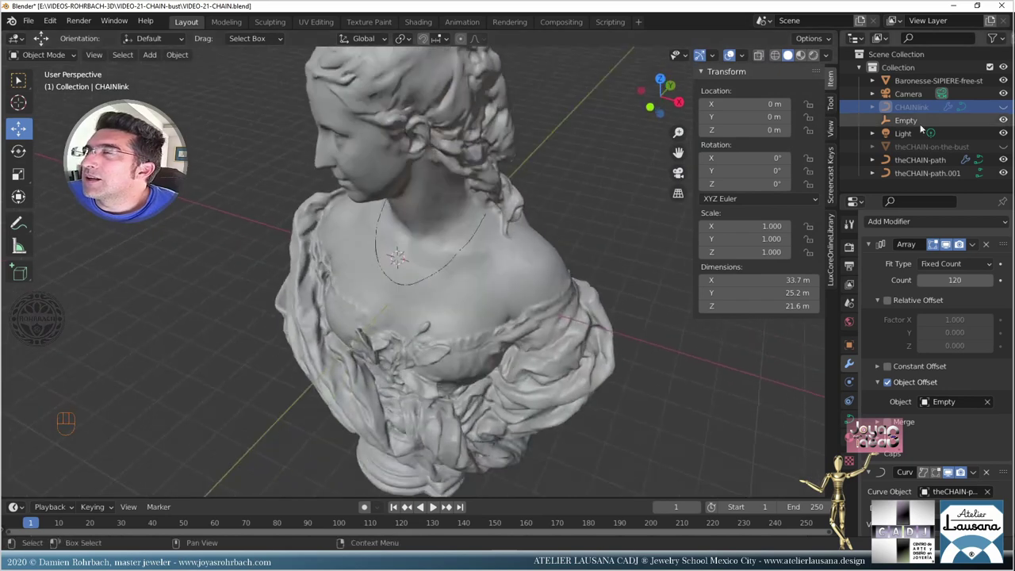
left_click(1003, 147)
left_click(1003, 159)
left_click(1003, 172)
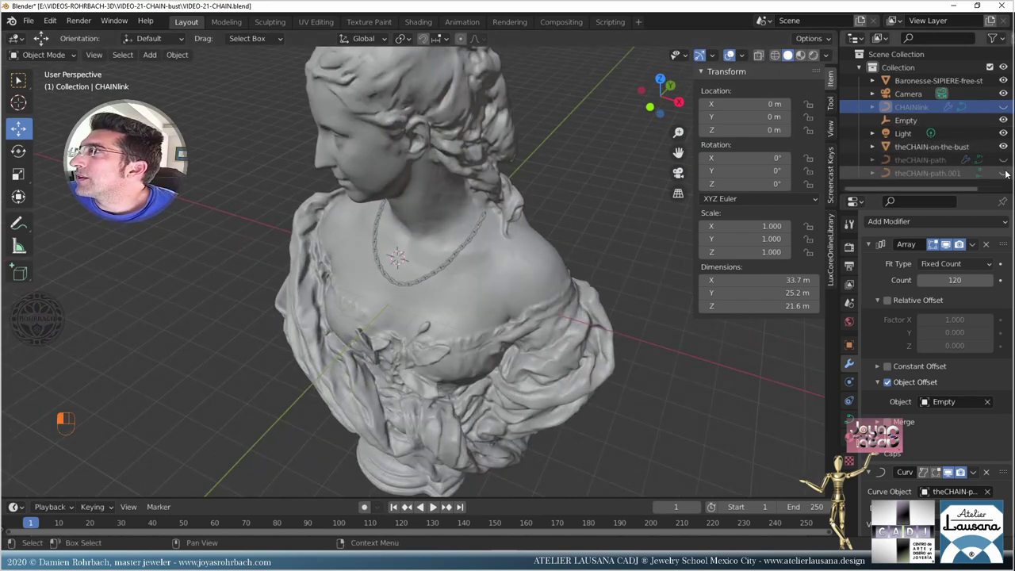
- Show the render visibility toggles in the outliner and save the file
left_click(997, 40)
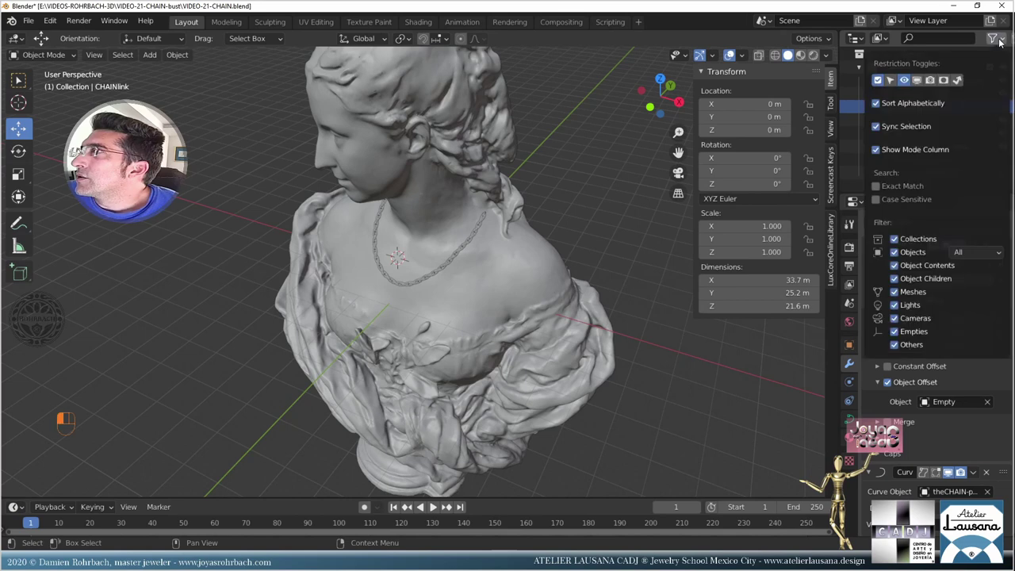
left_click(930, 80)
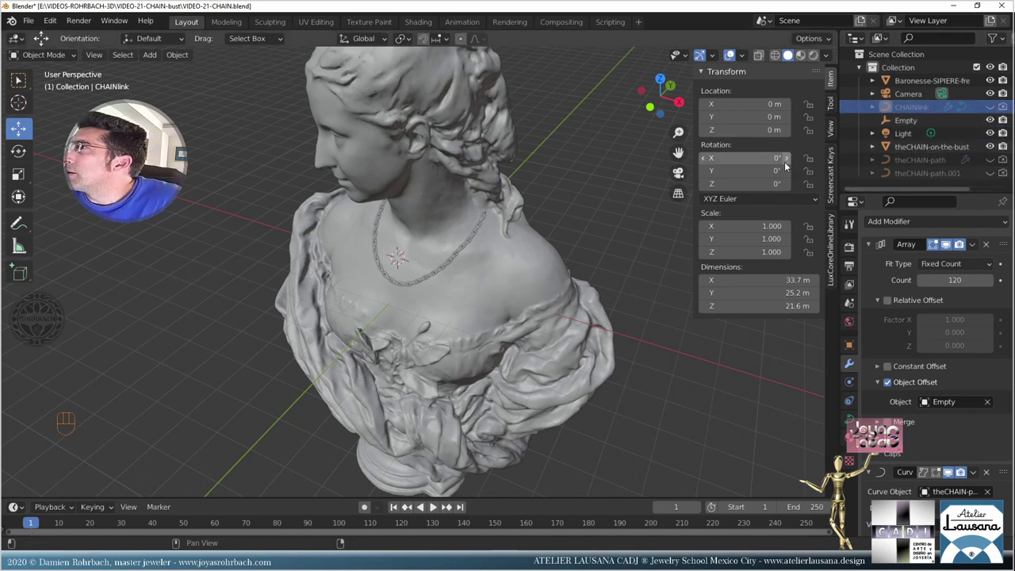
key("ctrl+s")
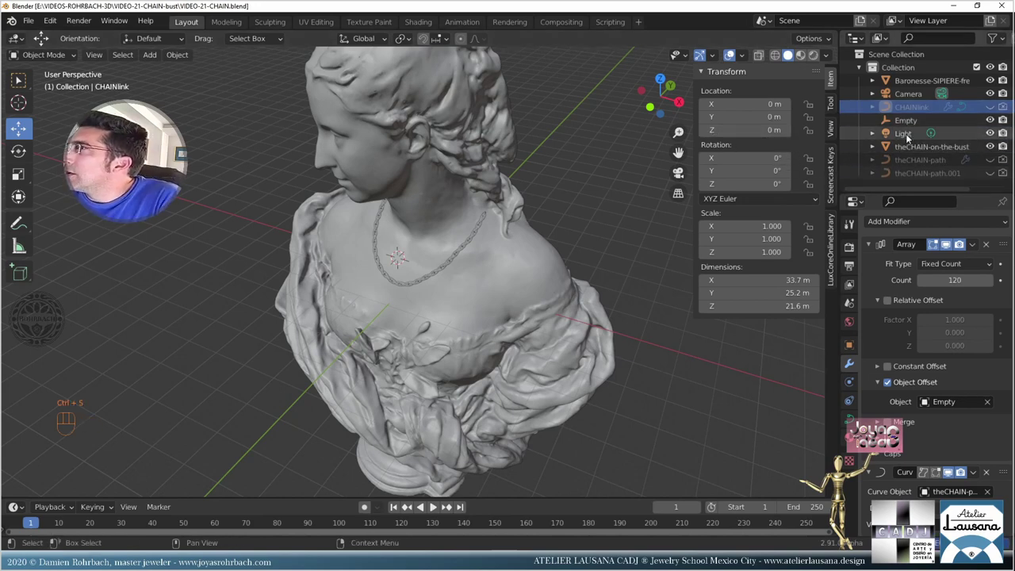
- Delete the Light, hide the Empty in the viewport, and save the file
left_click(874, 135)
key("Delete")
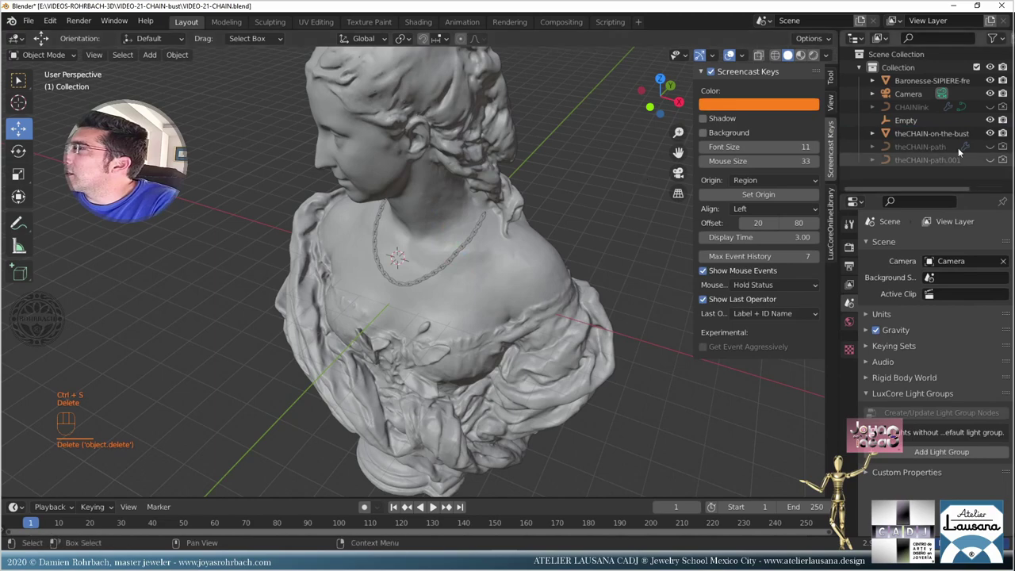
left_click(1001, 120)
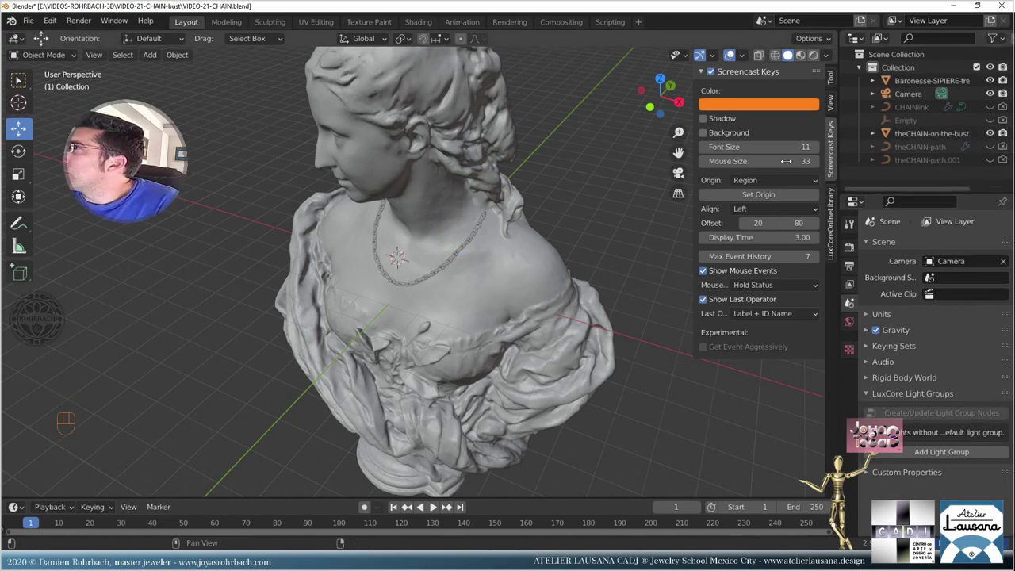
key("ctrl+s")
- Place the 3D cursor in the empty space beside the bust's head and add a mesh plane there
middle_click_drag(543, 228, 483, 228)
scroll(484, 226, "down", 4)
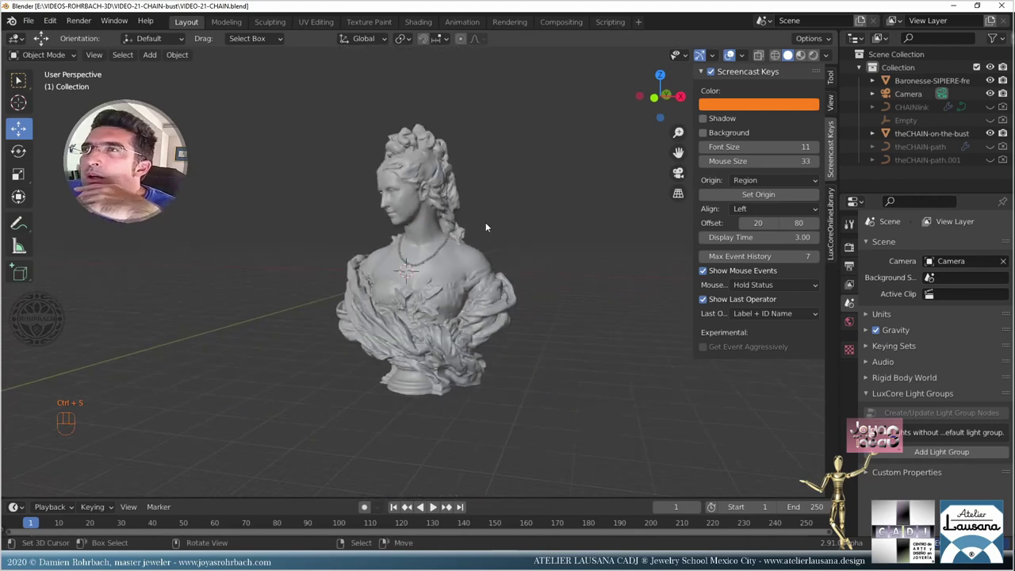
right_click(507, 187, "shift")
scroll(498, 260, "up", 8)
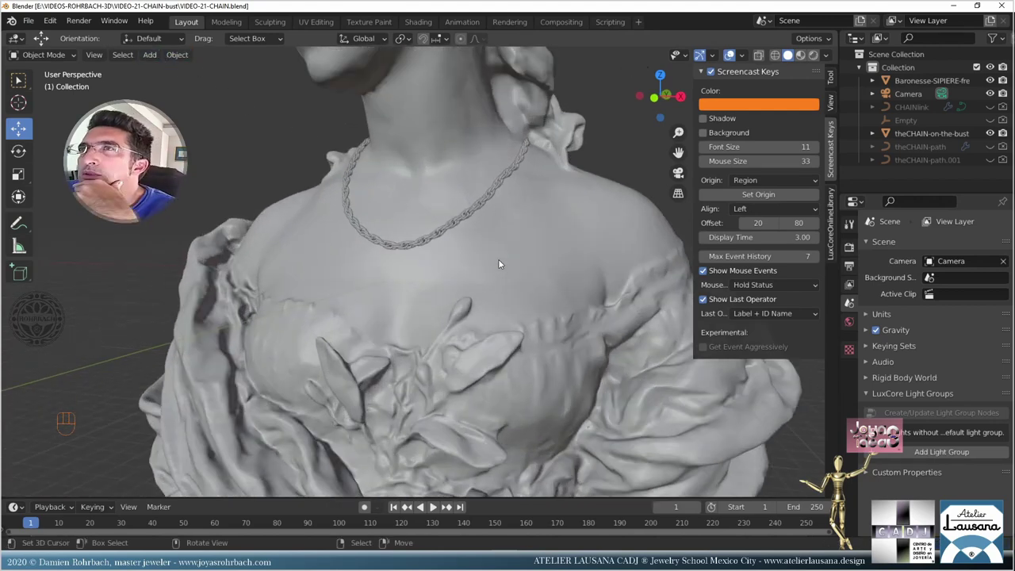
scroll(498, 261, "down", 8)
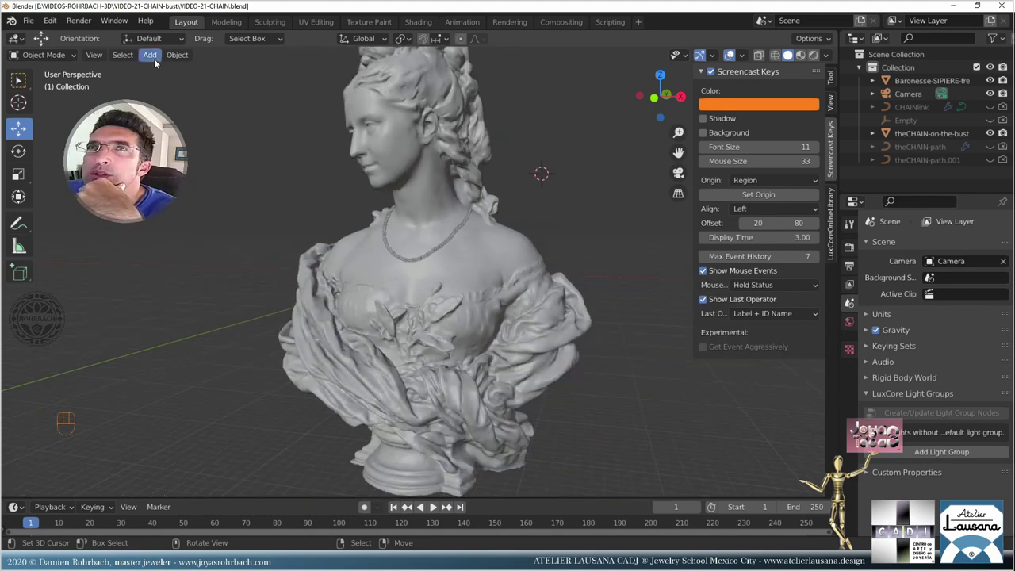
left_click(152, 57)
mouse_move(176, 71)
left_click(266, 70)
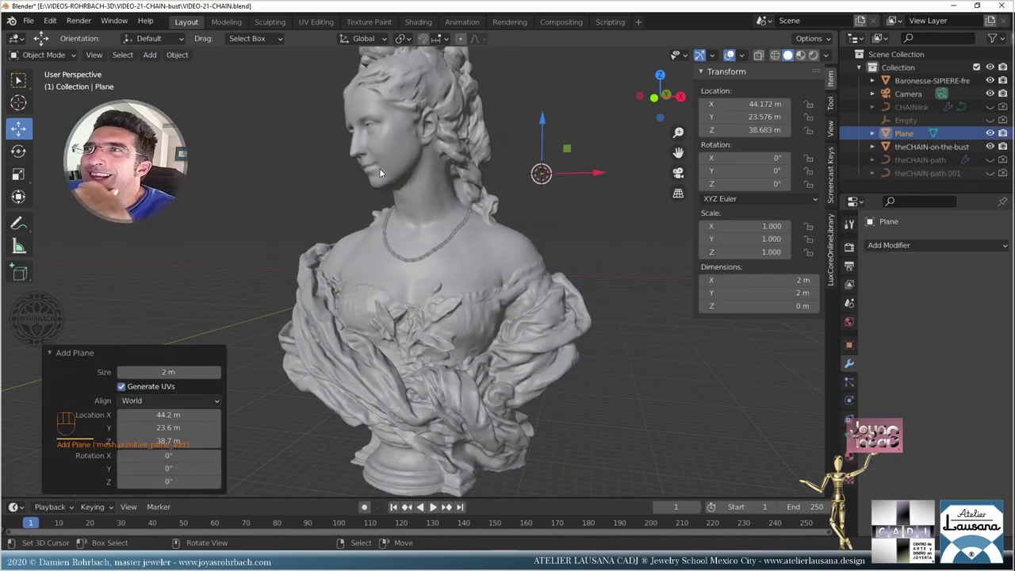
- Align the new plane to the front view and turn off Generate UVs
key("KP_1")
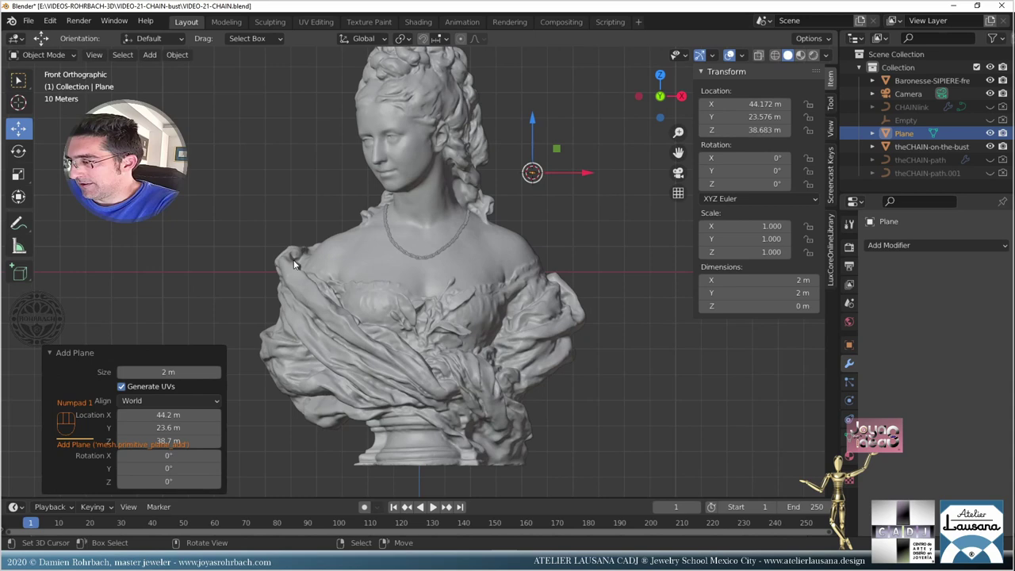
left_click(169, 389)
left_click(156, 399)
left_click(136, 431)
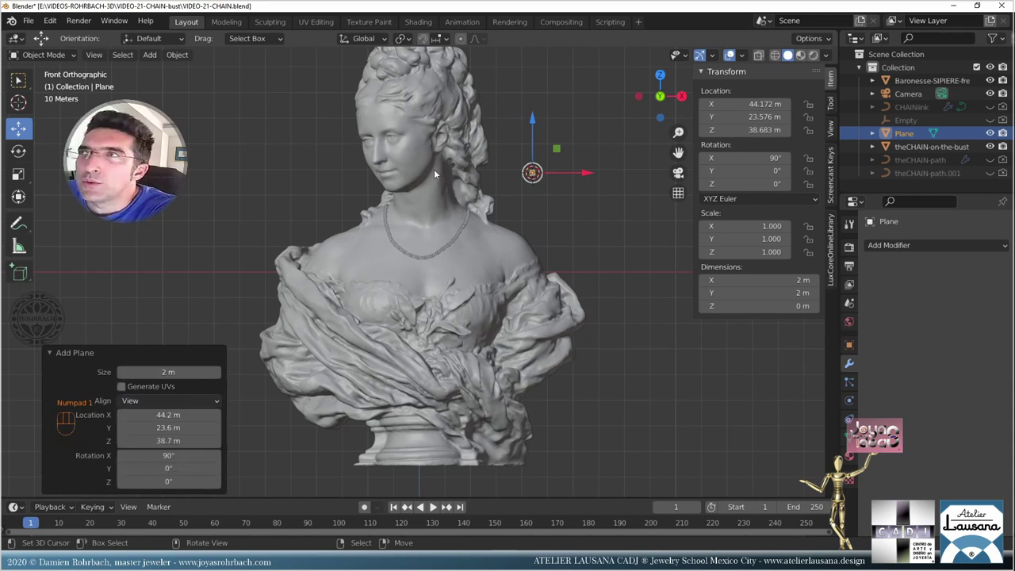
- Scale the plane up to about 213 m square and centre it around the bust in the front view
scroll(434, 169, "down", 8)
key("s")
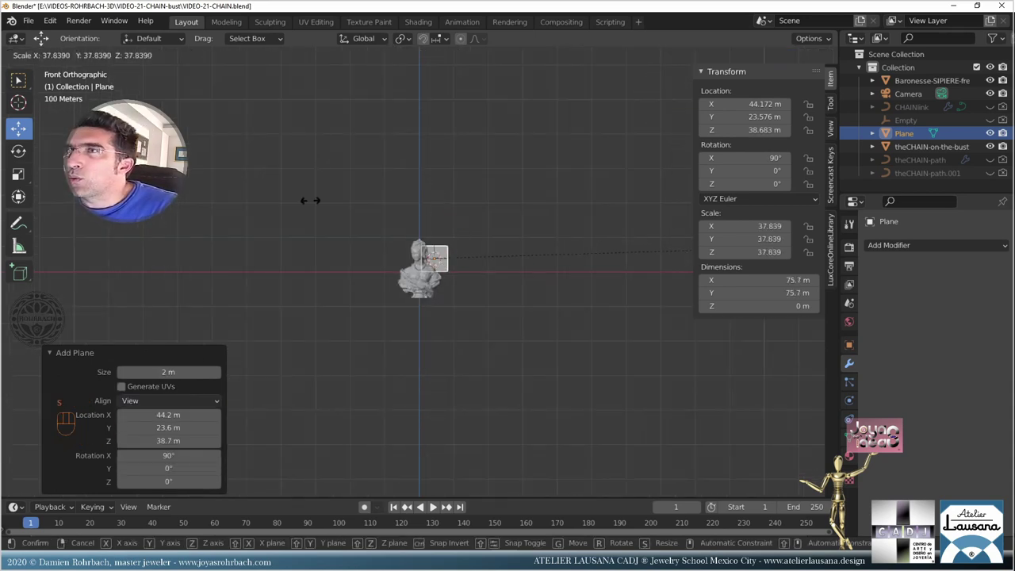
left_click(546, 306)
key("g")
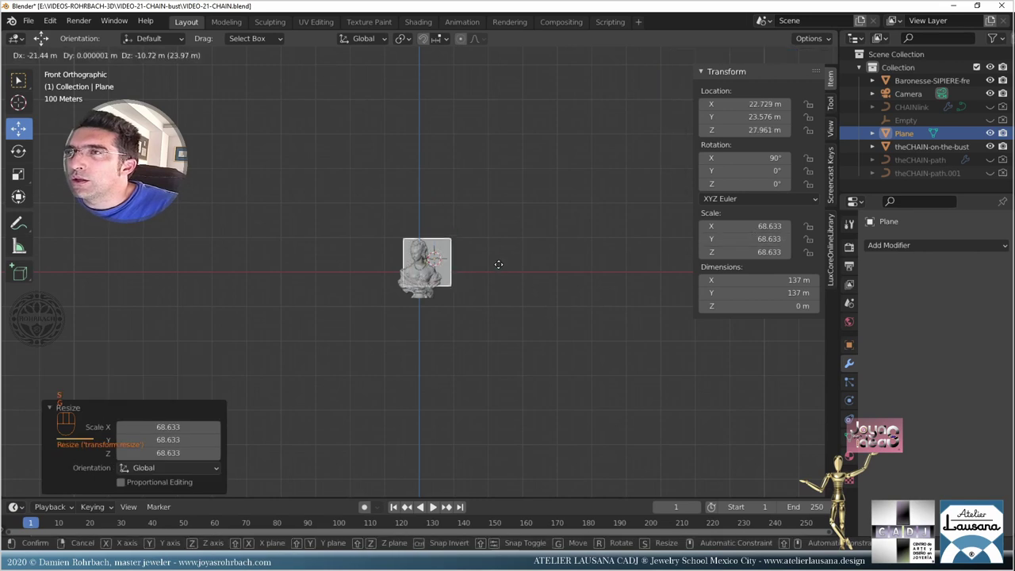
left_click(491, 264)
key("s")
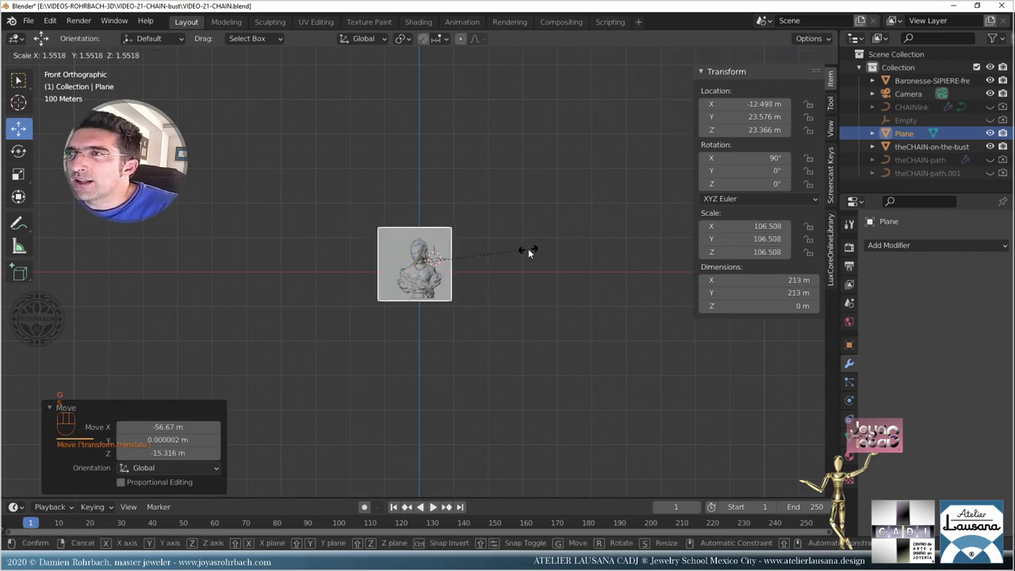
left_click(530, 252)
scroll(490, 247, "up", 5)
key("g")
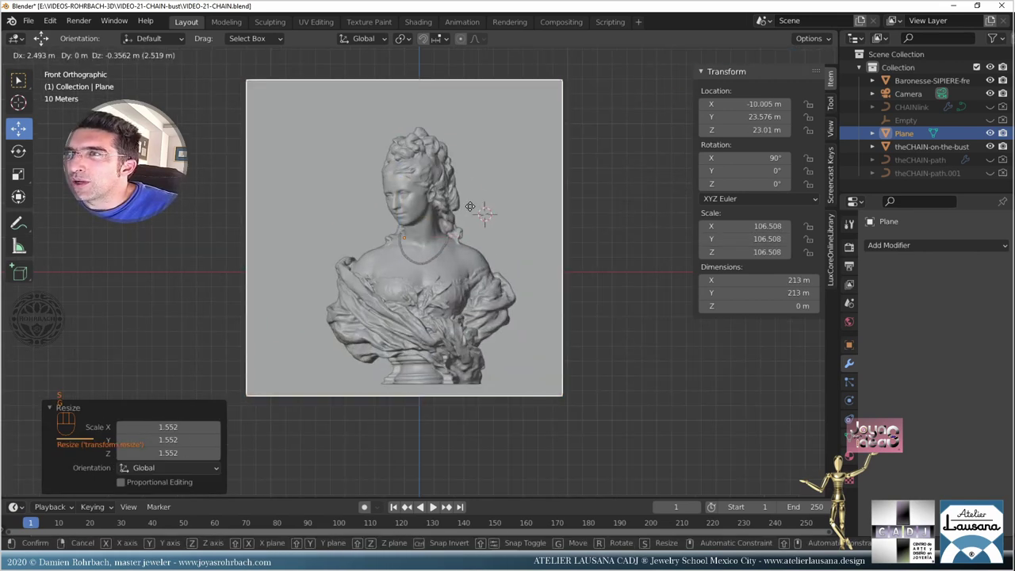
left_click(481, 212)
- Move the plane back along Y to about 76.5 m, behind the bust, and enlarge it to about 332 m square
middle_click_drag(481, 211, 466, 265)
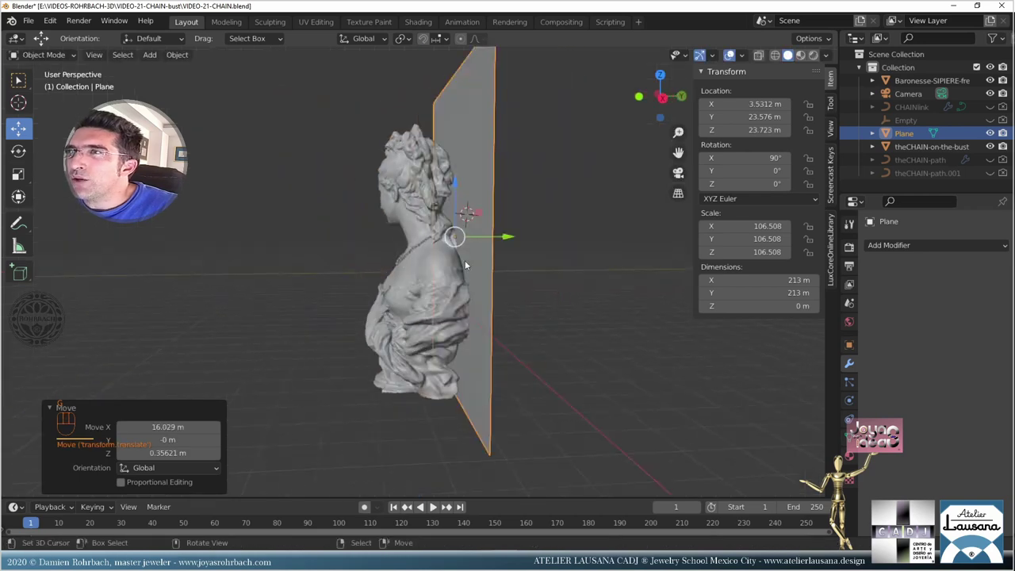
left_click_drag(508, 237, 544, 249)
scroll(524, 257, "down", 3)
key("s")
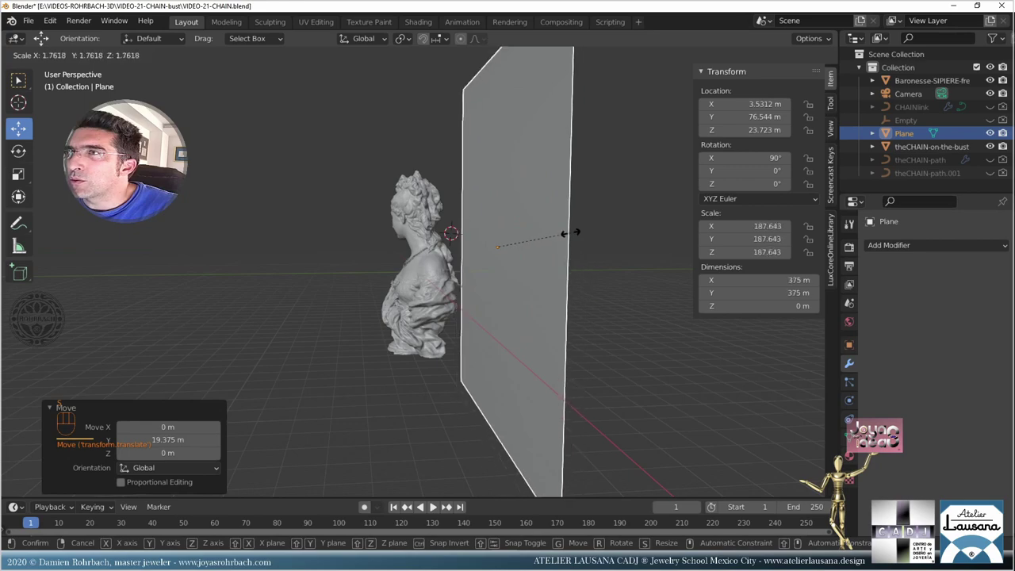
left_click(555, 235)
- Frame the bust's head and chain in a three-quarter view and align the camera to that view
key("KP_0")
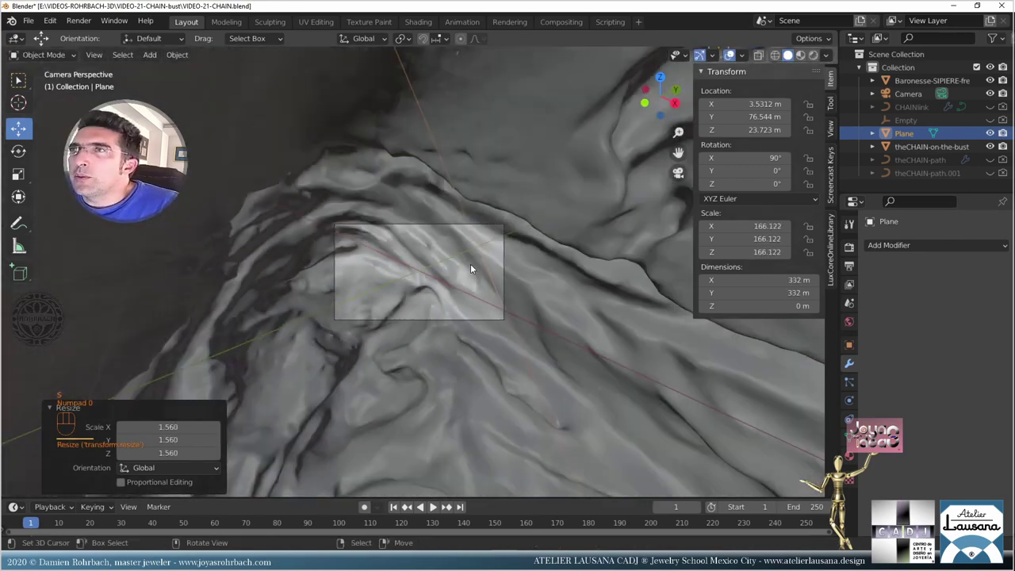
key("KP_0")
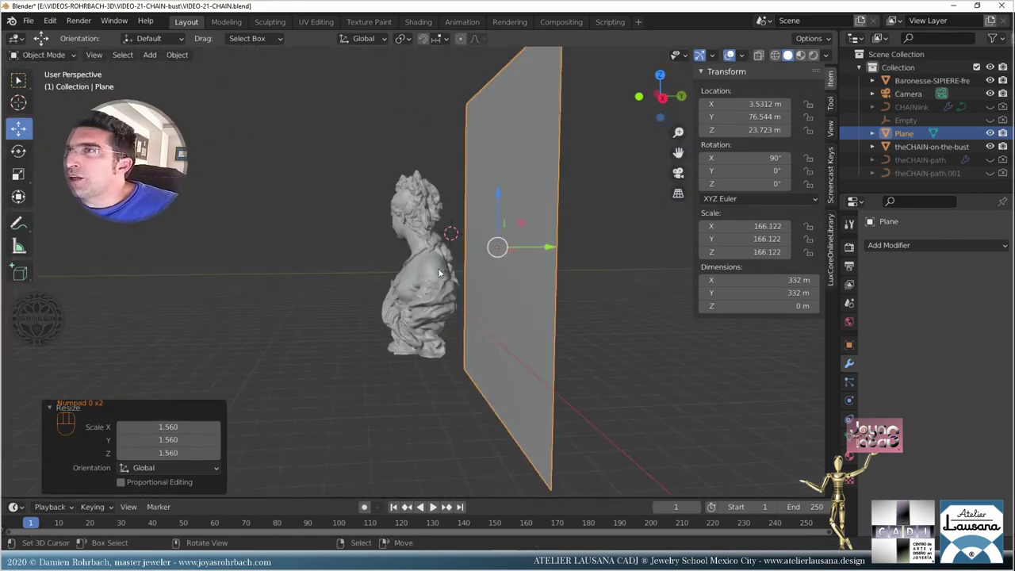
scroll(517, 250, "up", 6)
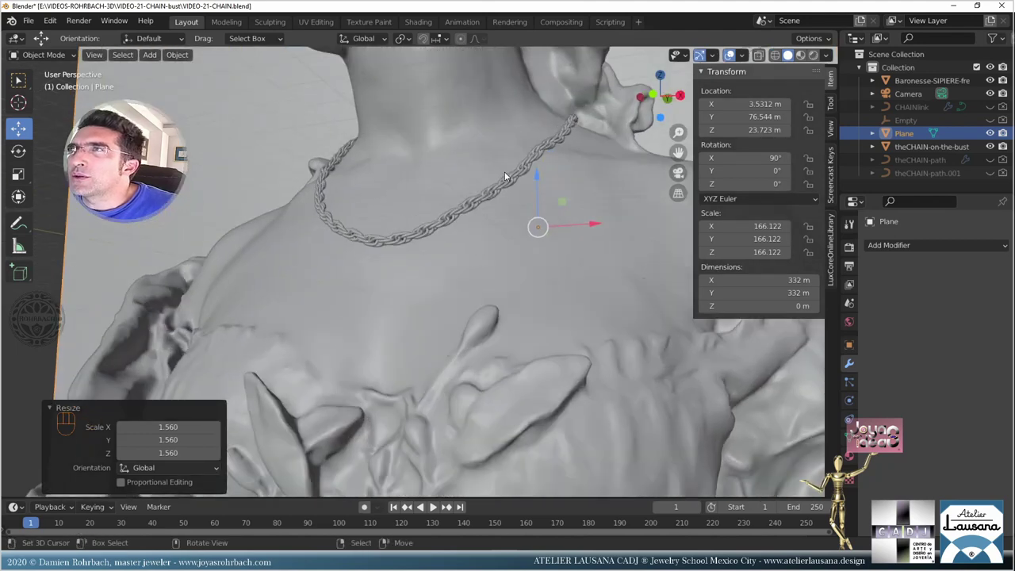
middle_click_drag(505, 176, 493, 239, "shift")
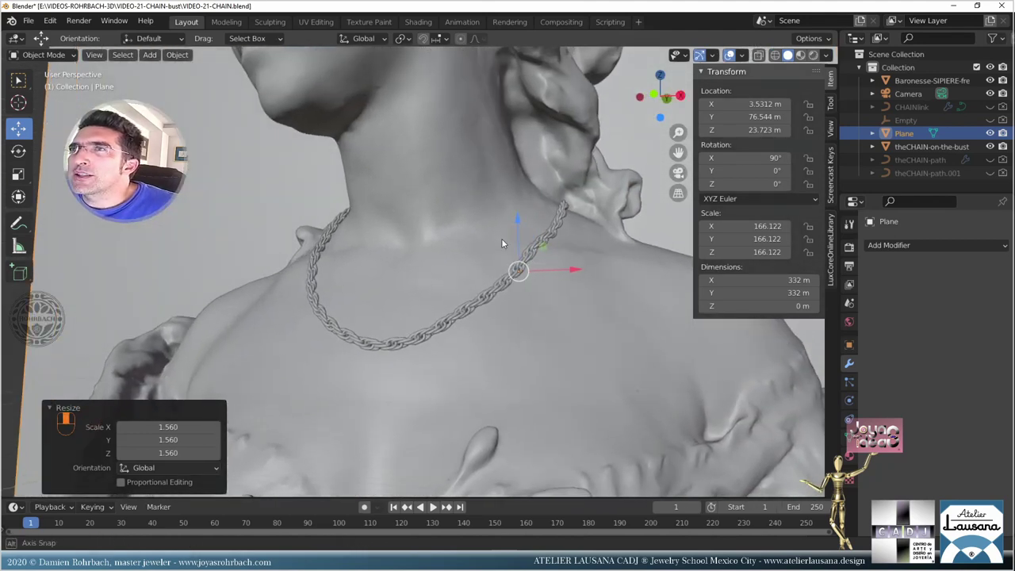
scroll(501, 238, "down", 3)
scroll(496, 237, "down", 2)
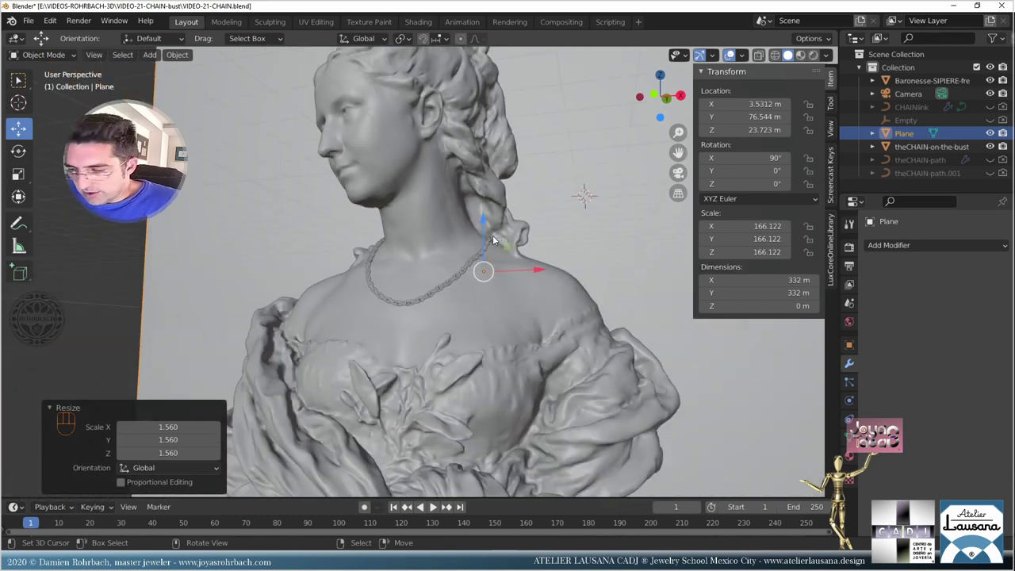
key("ctrl")
key("ctrl+alt+KP_0")
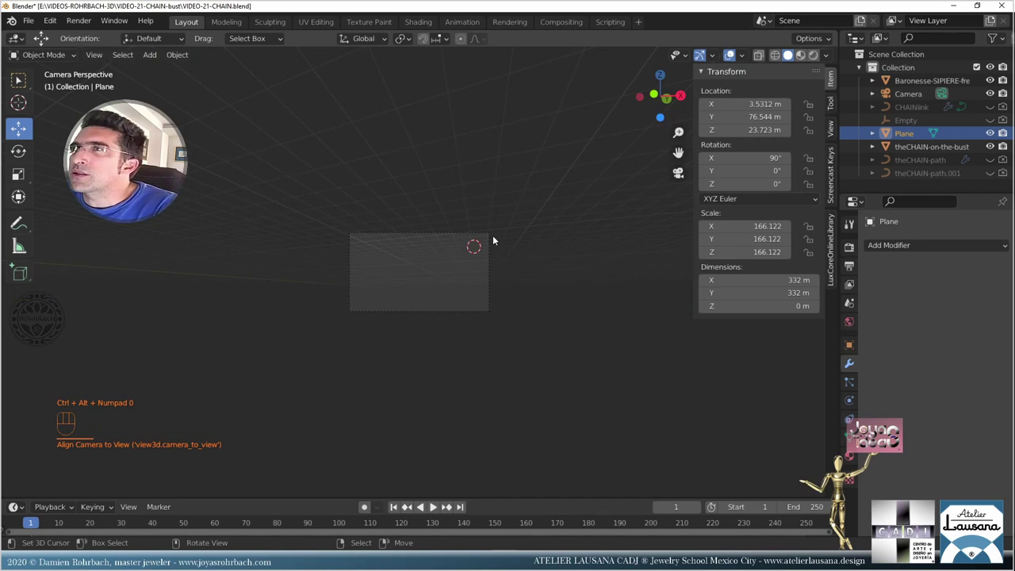
- Set the camera's clipping End distance to 12000 m
left_click(908, 94)
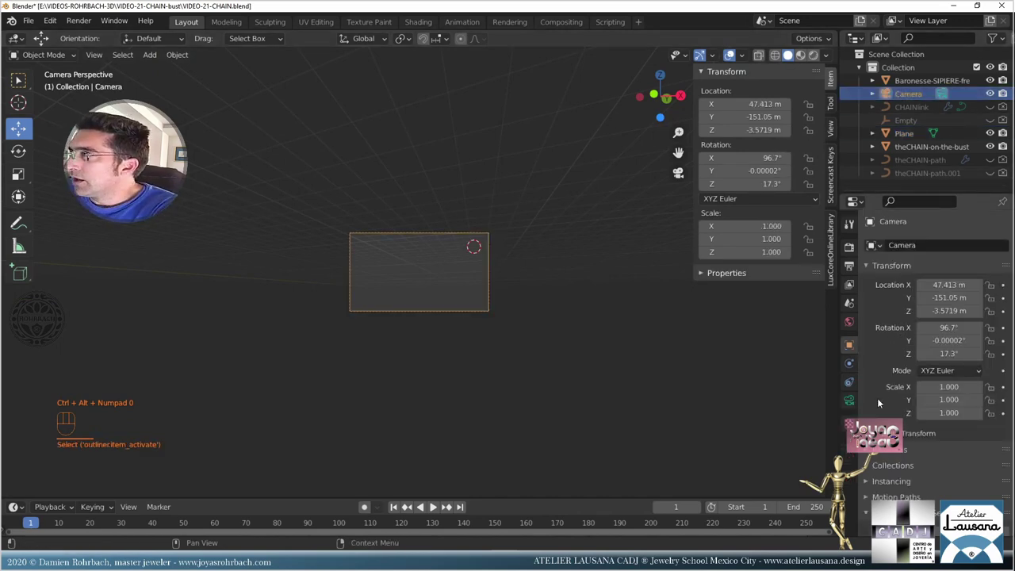
left_click(848, 401)
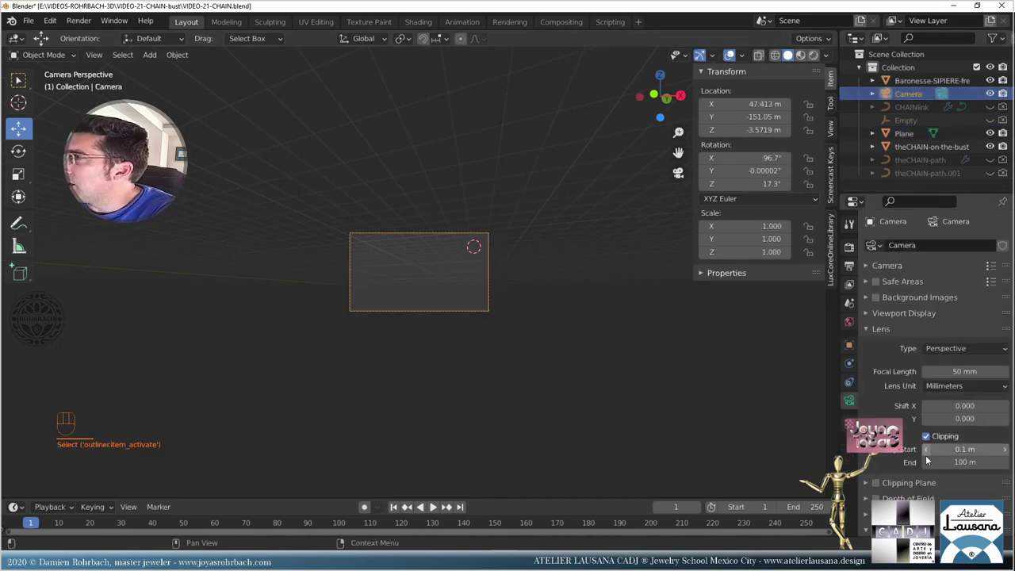
left_click(963, 462)
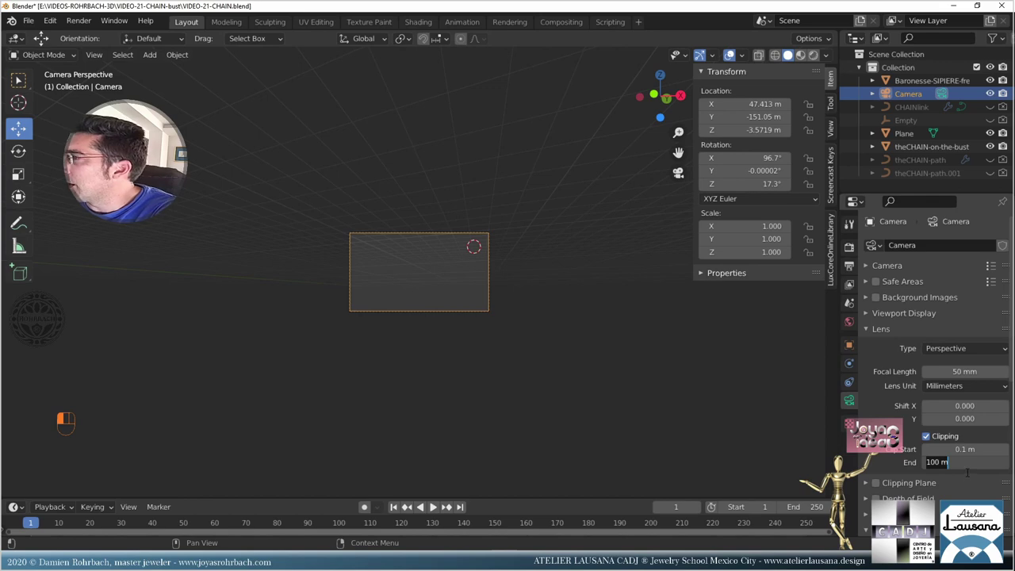
type("12000")
key("Return")
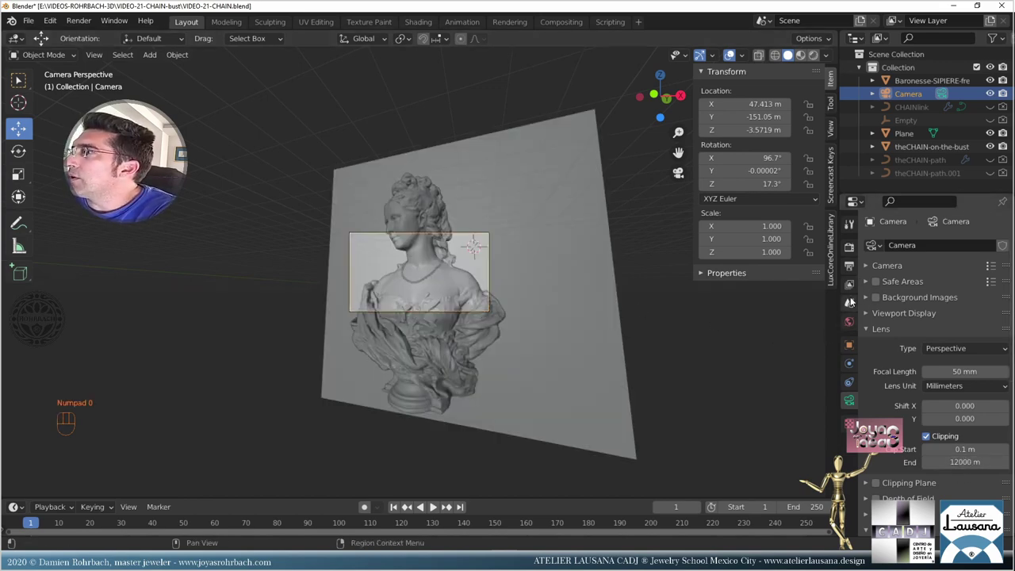
- Set the render resolution to portrait format, 1080 px in X and 1920 px in Y
left_click(849, 266)
left_click(950, 260)
type("10")
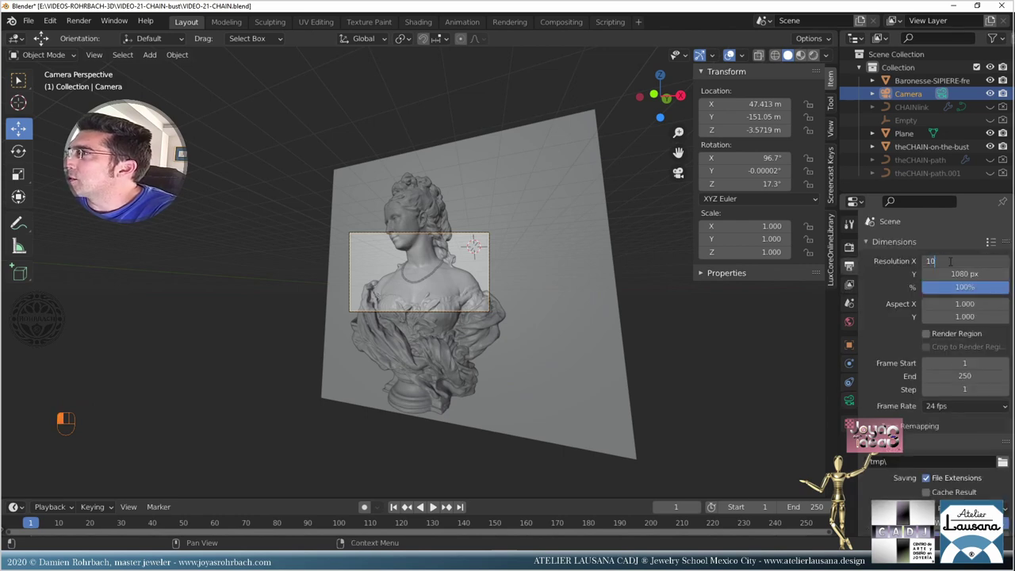
type("80")
left_click(954, 274)
type("1920")
key("Return")
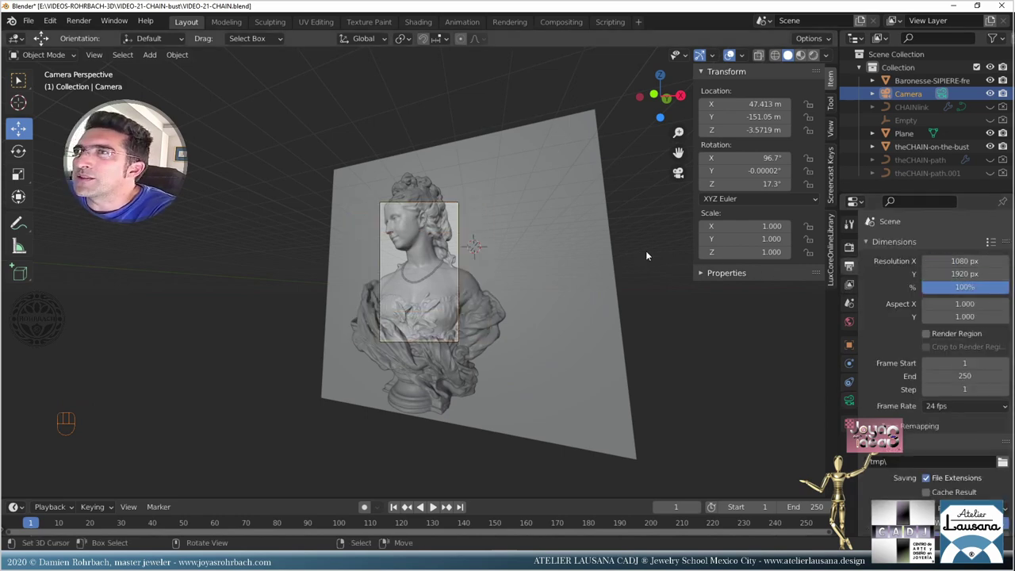
- Raise the camera to a Z location of about 12.9 m to frame the head and chain, and save the file
scroll(419, 279, "up", 2)
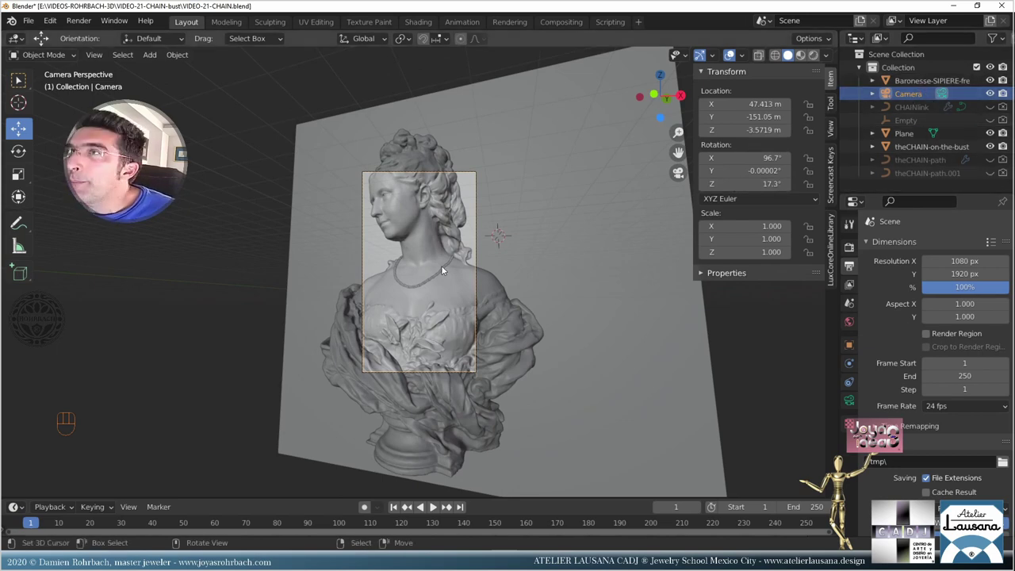
key("g")
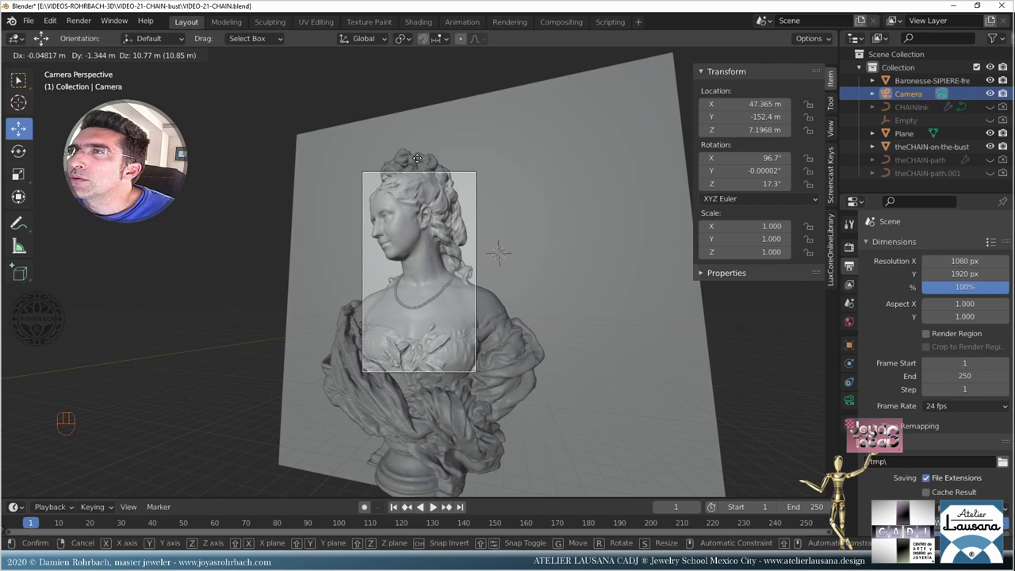
left_click(416, 158)
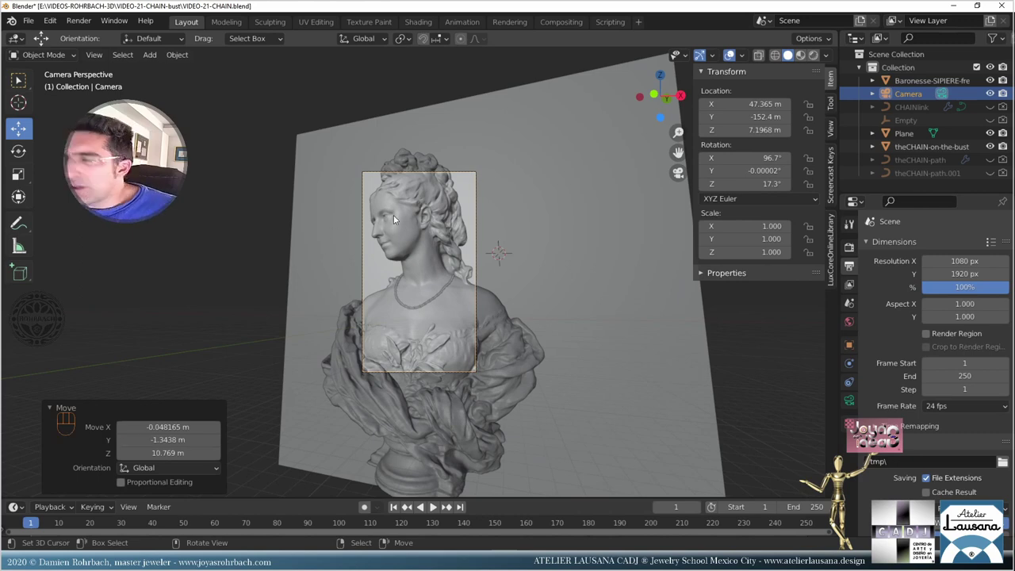
key("g")
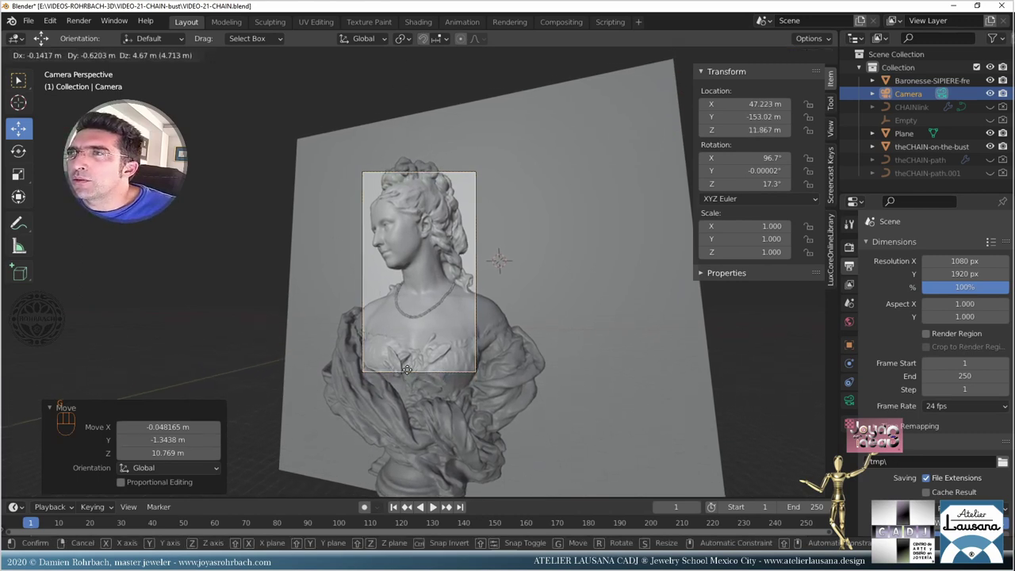
left_click(403, 331)
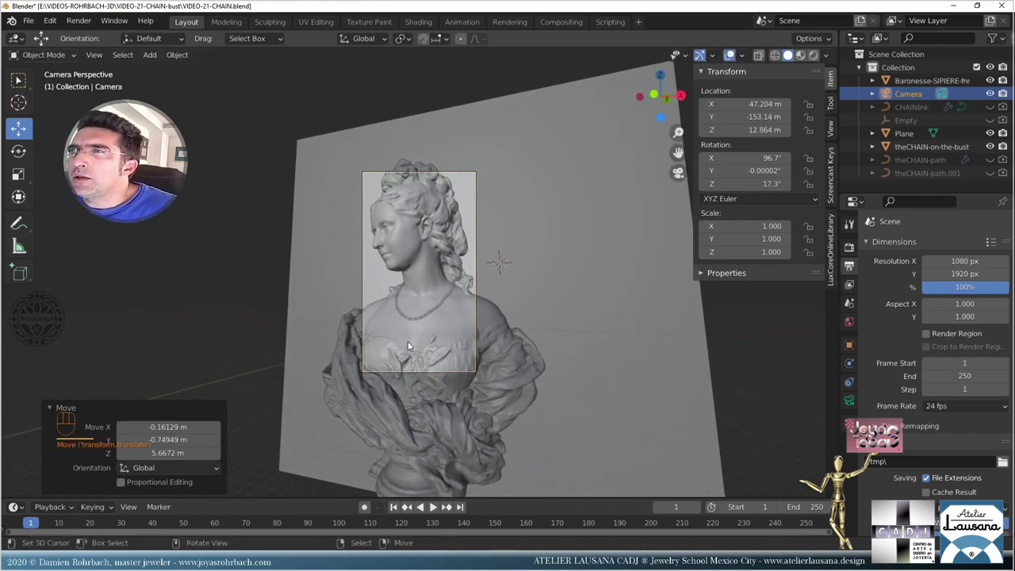
key("ctrl+s")
- Place the 3D cursor on the lowest part of the chain in front view and add a Plain Axes empty there
scroll(432, 356, "up", 3)
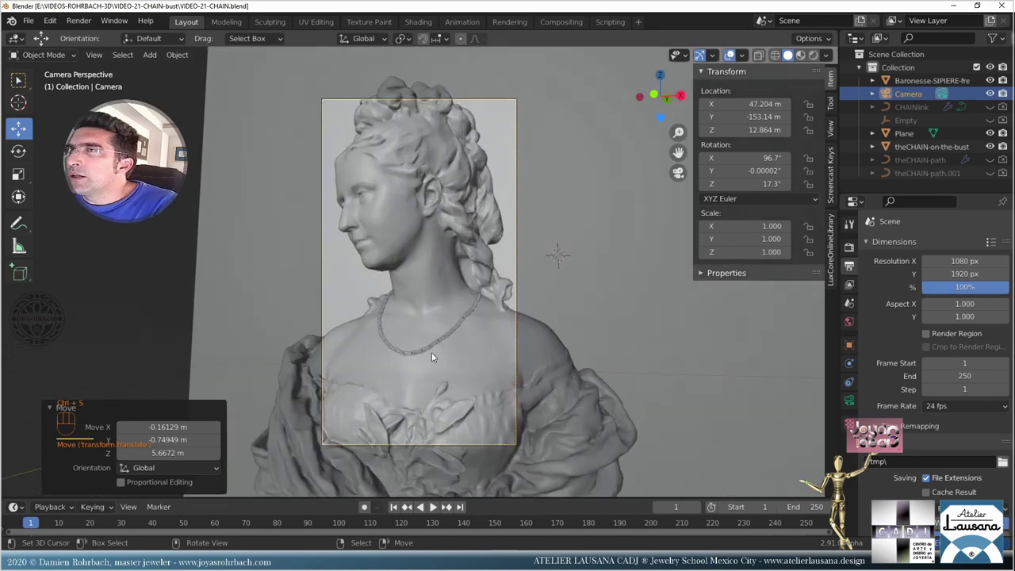
scroll(432, 357, "up", 1)
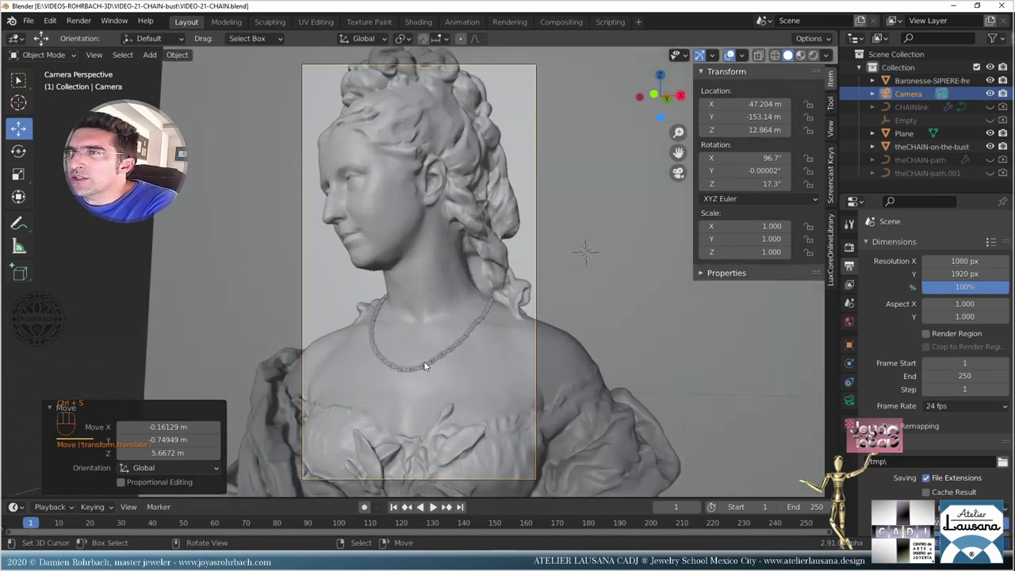
key("KP_1")
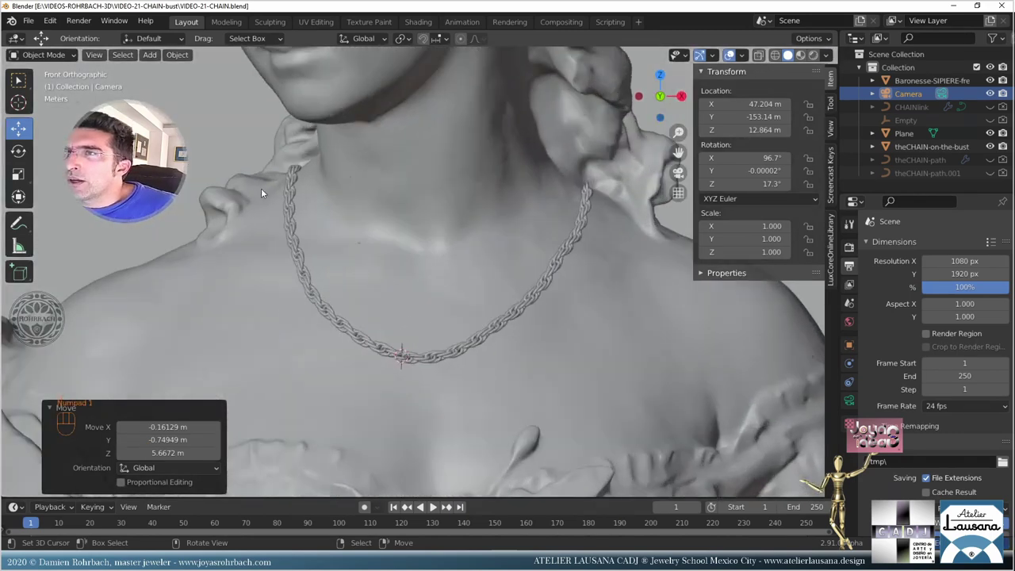
left_click(149, 54)
mouse_move(199, 201)
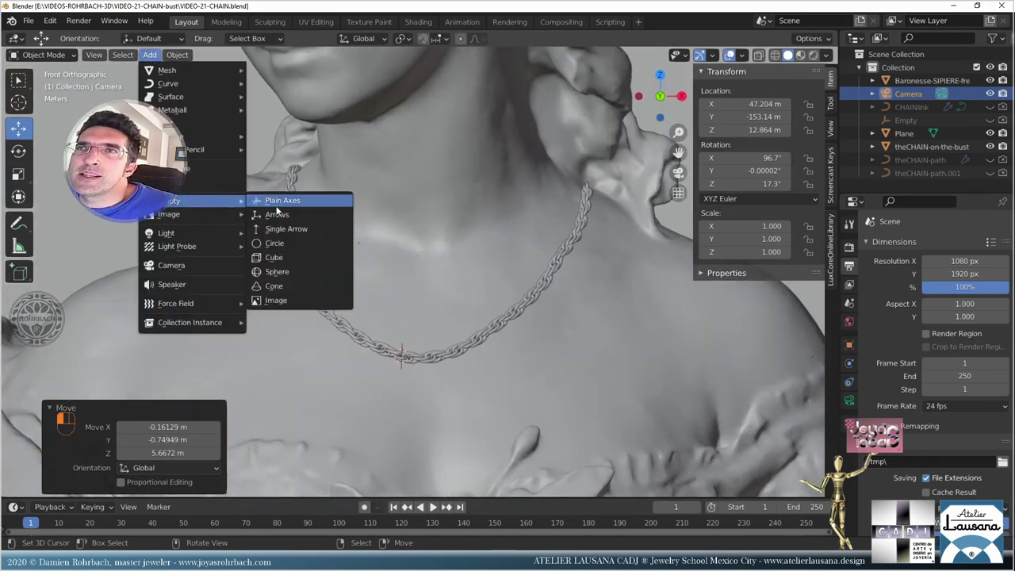
left_click(278, 203)
- Rename the new empty as DOF and save the file
double_click(912, 132)
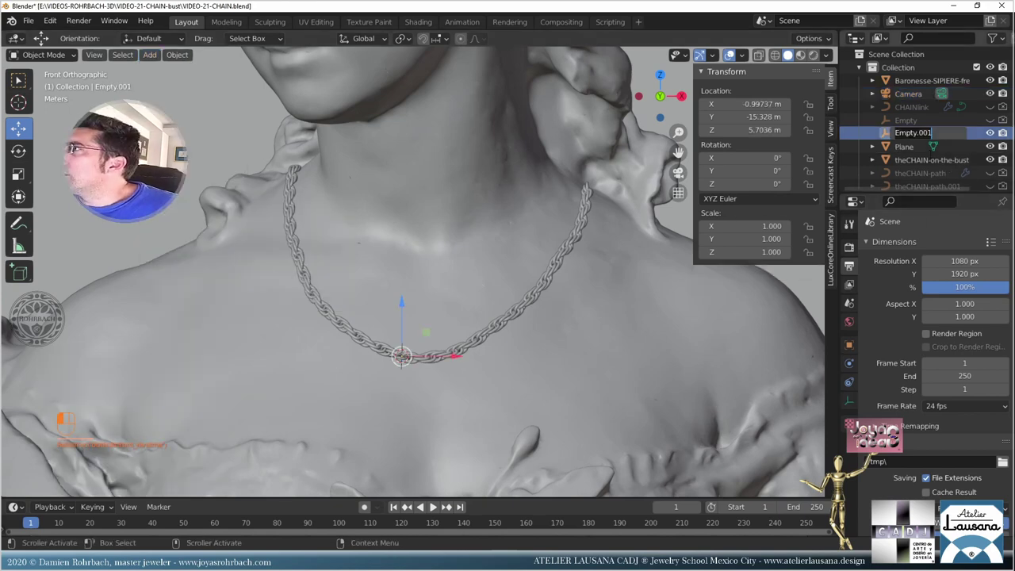
type("DOF")
key("Return")
key("ctrl+s")
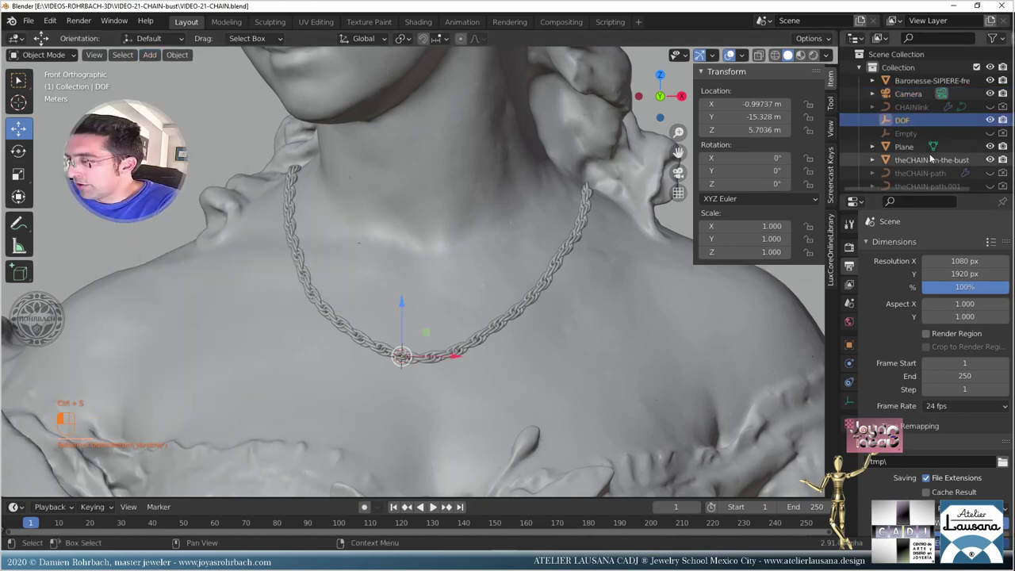
- Check the DOF empty's position on the chain from the side, return to the camera view, and save the file
middle_click_drag(282, 349, 361, 327)
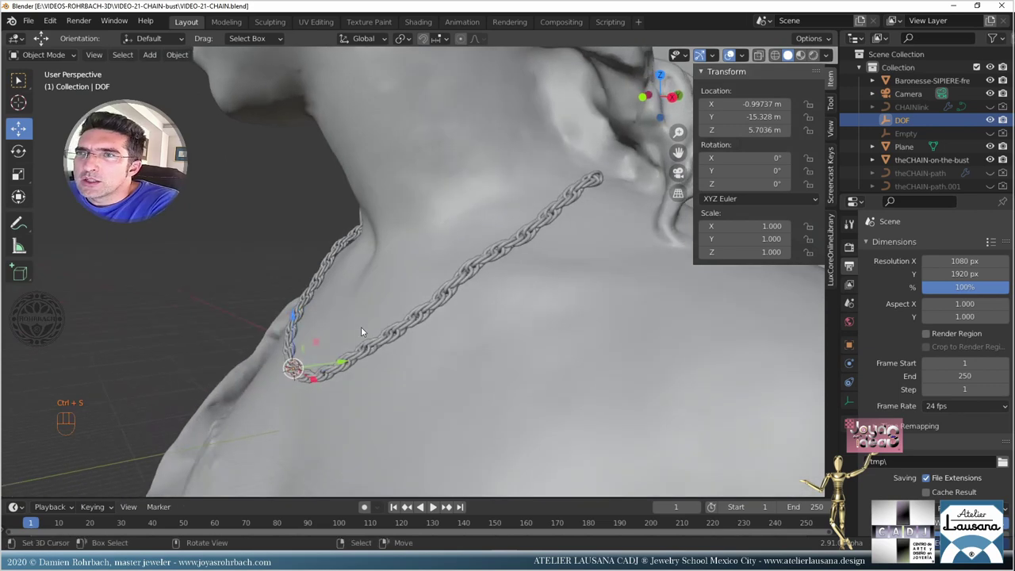
scroll(362, 341, "up", 3)
key("KP_0")
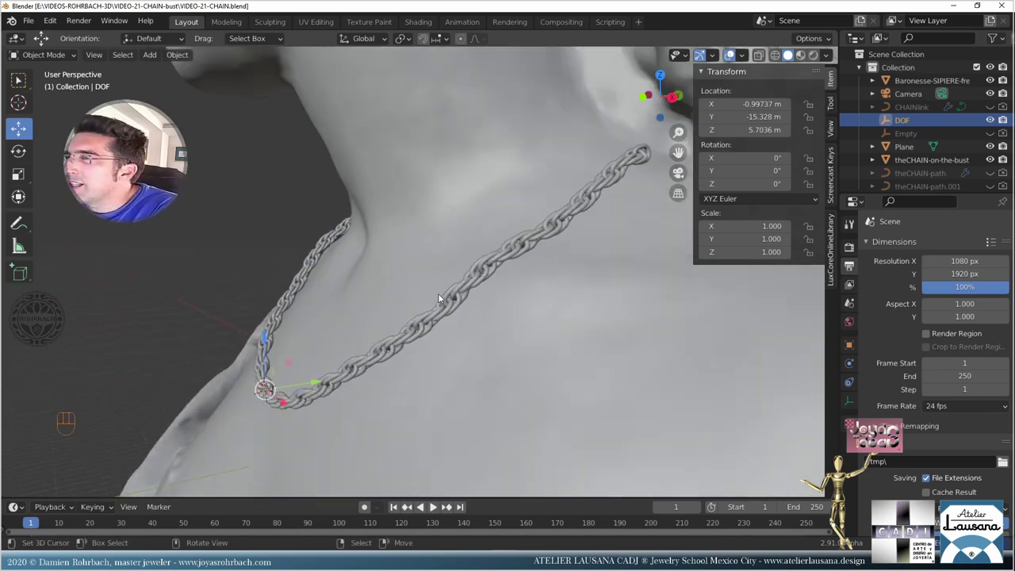
scroll(440, 304, "down", 2)
key("ctrl+s")
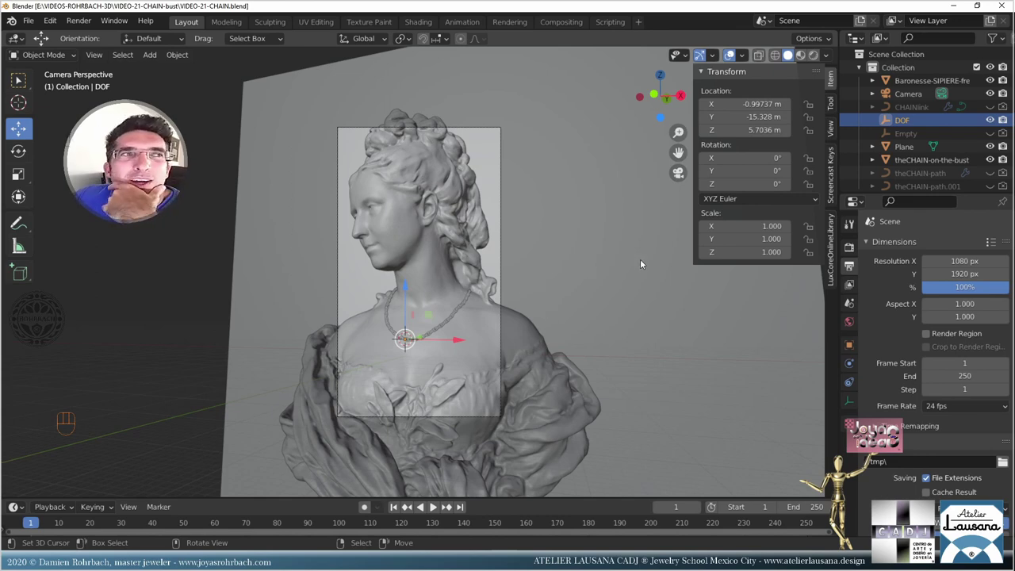
- Enable Depth of Field on the camera and choose the DOF empty as its Focus Object
left_click(908, 93)
left_click(849, 401)
scroll(902, 400, "down", 15)
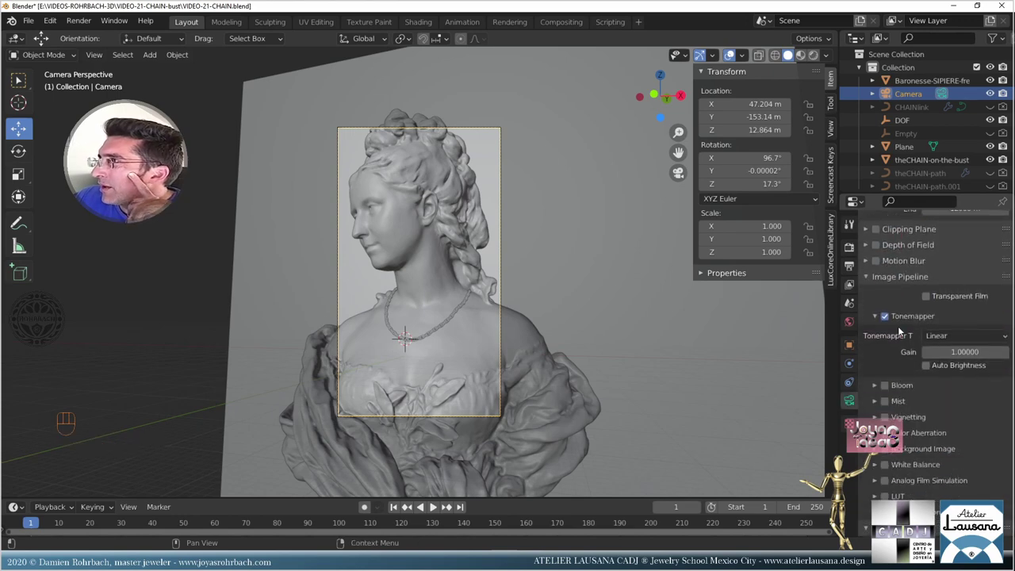
left_click(876, 245)
left_click(904, 245)
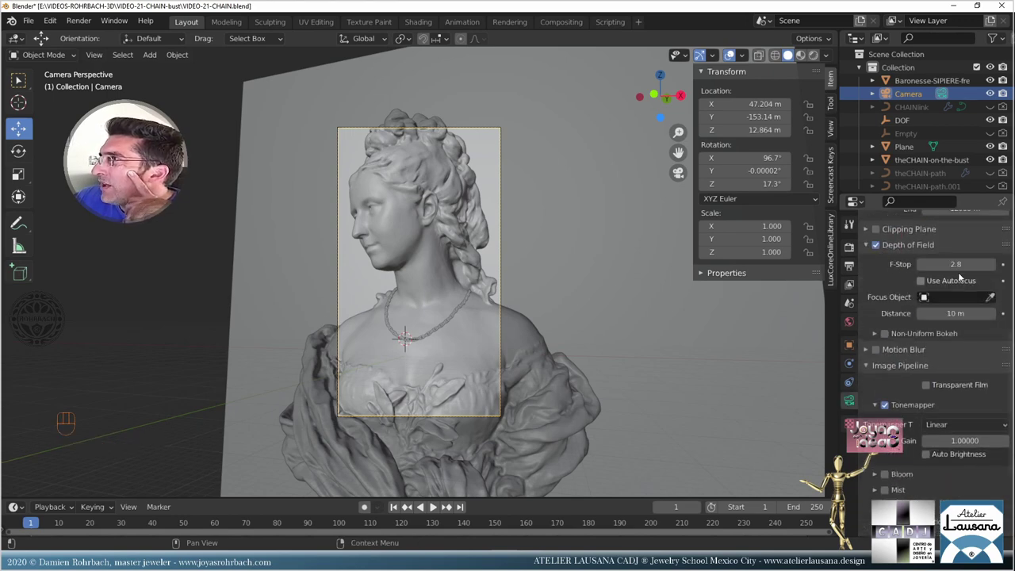
left_click(947, 292)
left_click(888, 356)
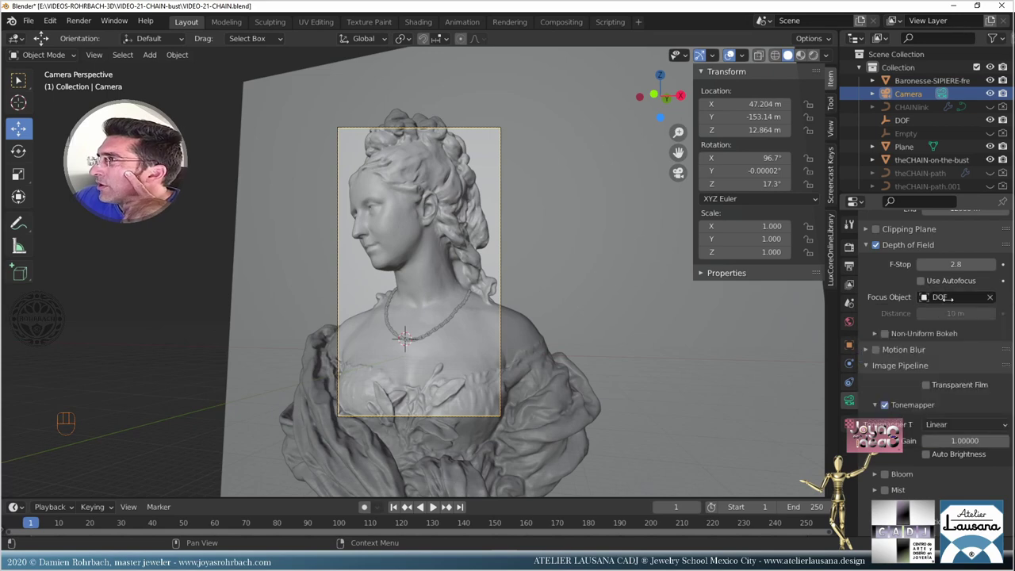
- Set the camera's depth of field F-Stop to 0.06 and save the file
left_click(971, 266)
type("0.06")
key("Return")
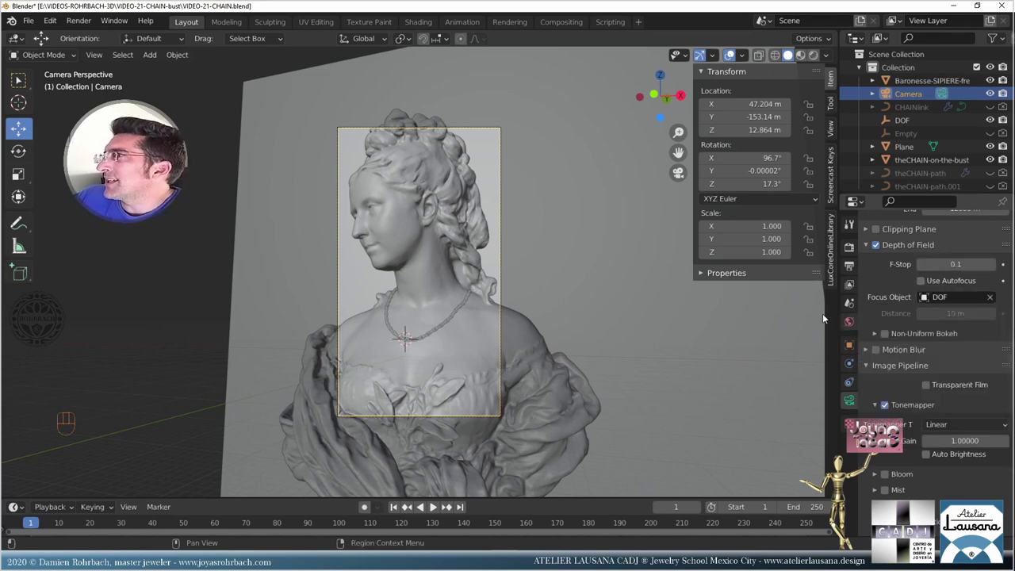
key("ctrl+s")
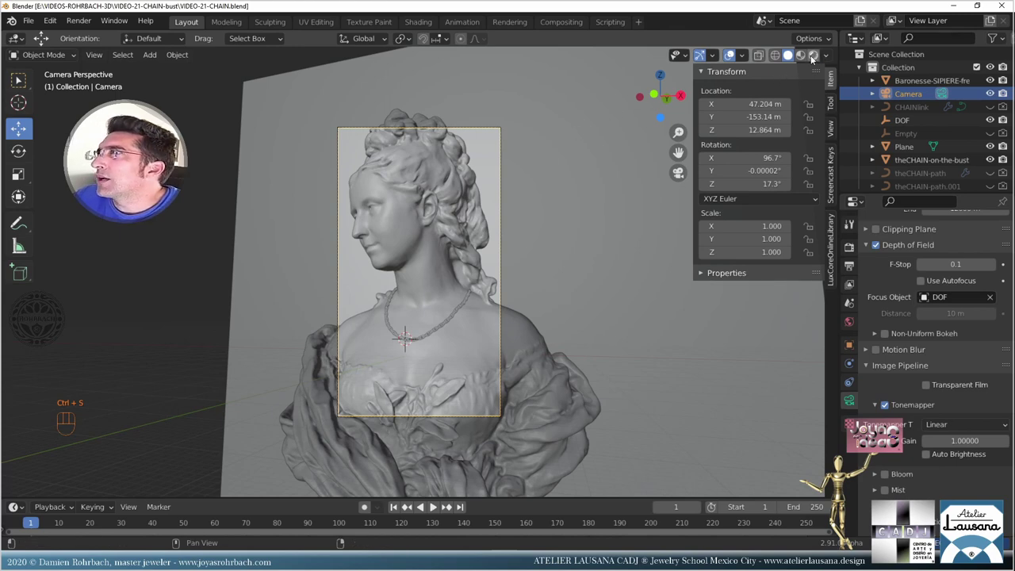
- Switch to the Shading workspace in camera view, select the chain on the bust, and show the nodes of its GOLD material
left_click(418, 22)
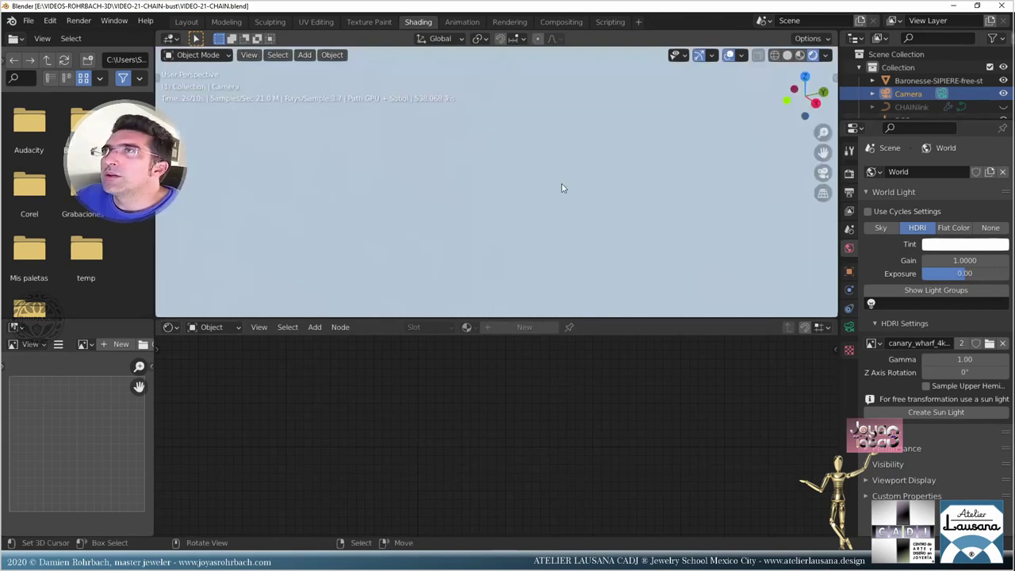
key("KP_0")
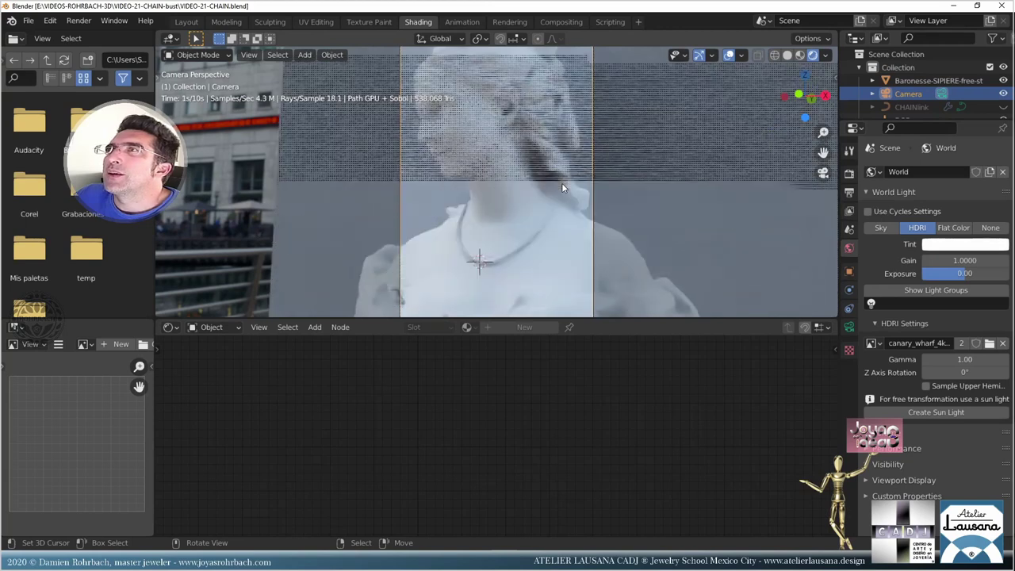
left_click(548, 224)
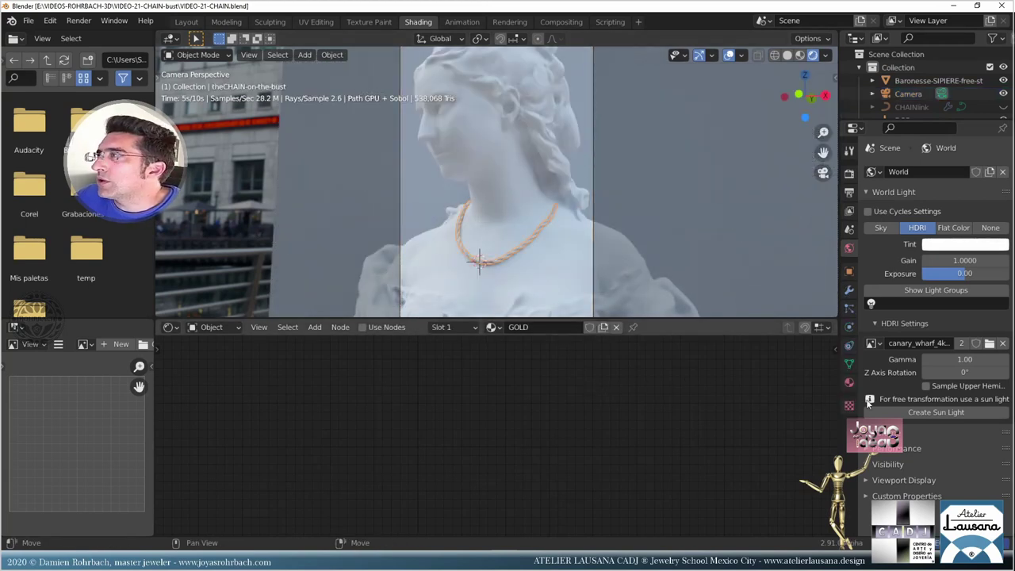
left_click(849, 383)
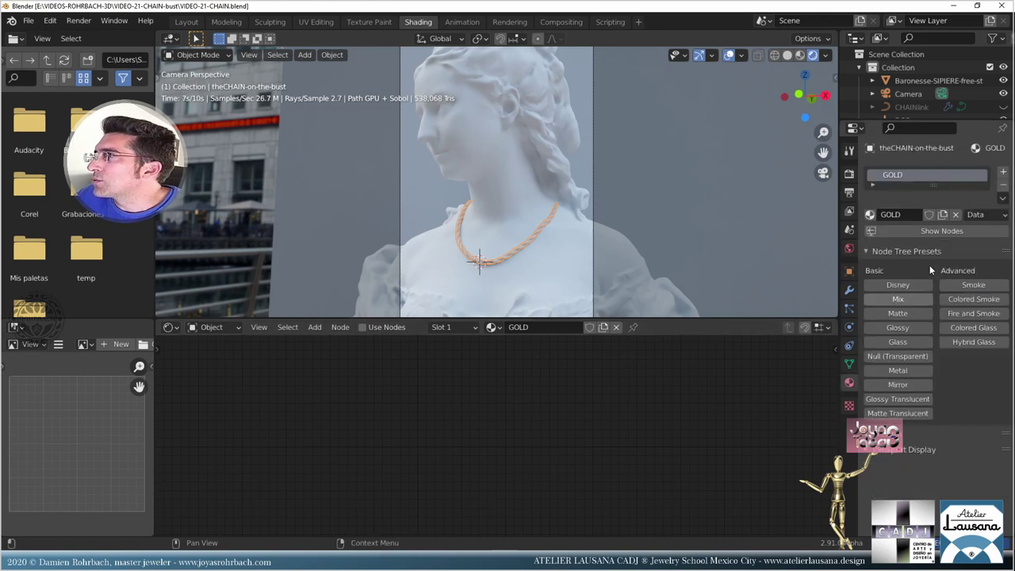
left_click(935, 233)
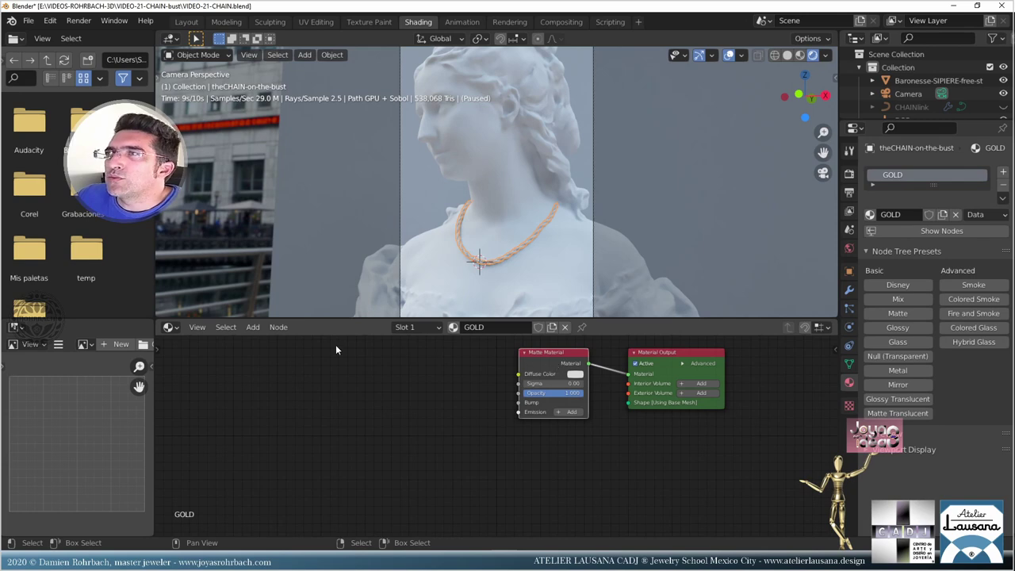
- Replace the Matte Material node of GOLD with a Metal Material node connected to the Material Output
key("Delete")
left_click(253, 327)
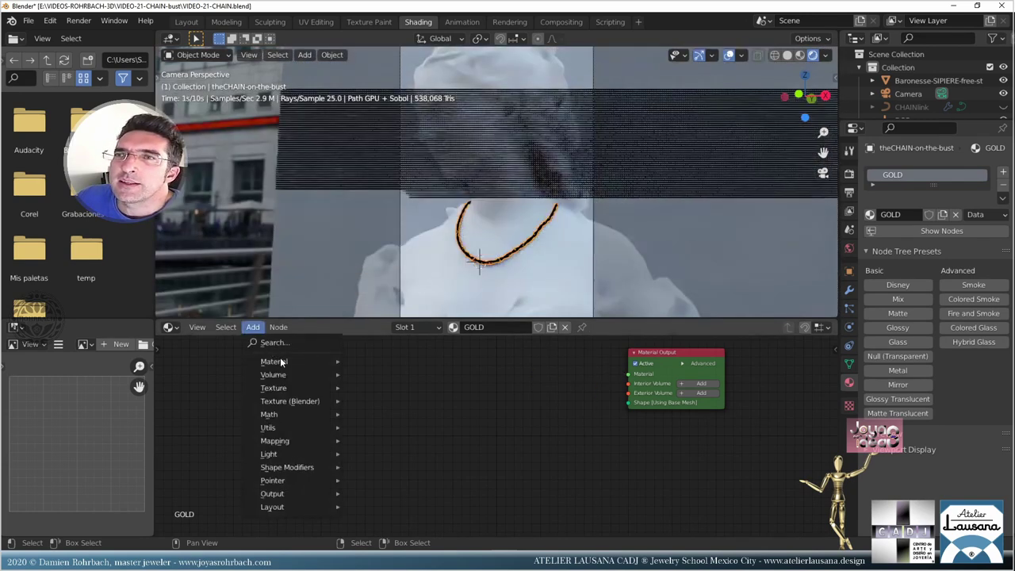
mouse_move(289, 362)
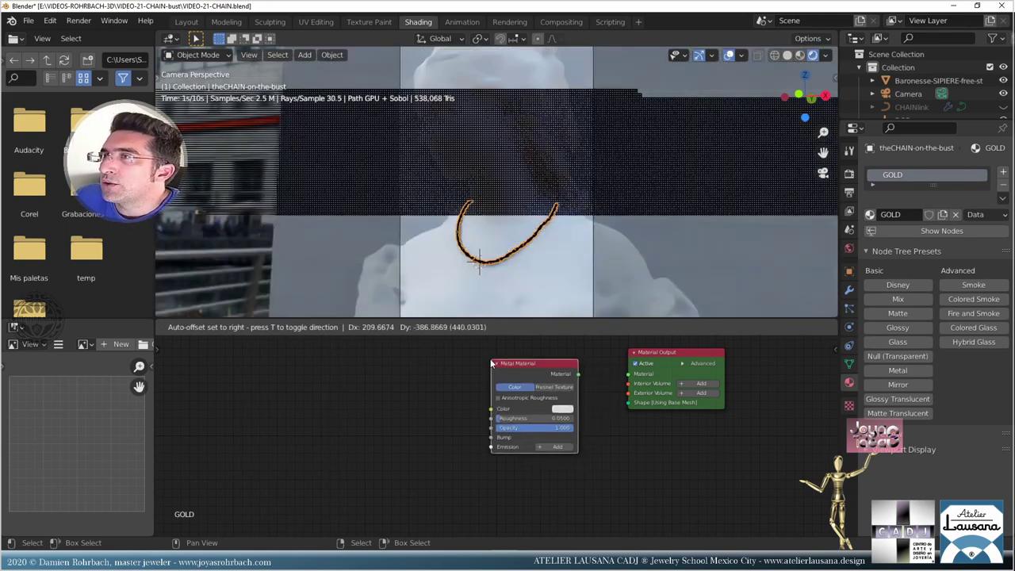
left_click(578, 374)
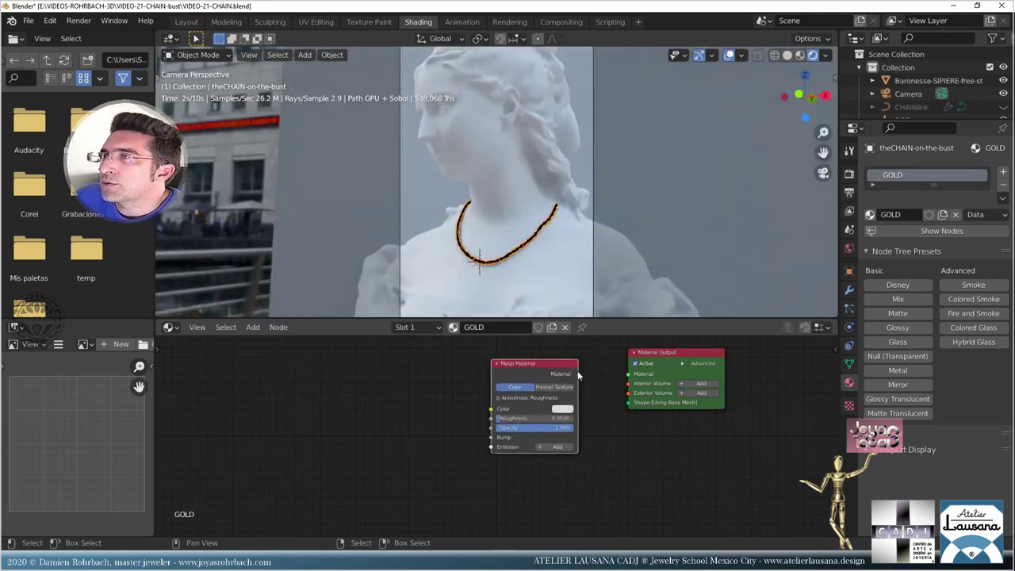
left_click_drag(578, 374, 631, 376)
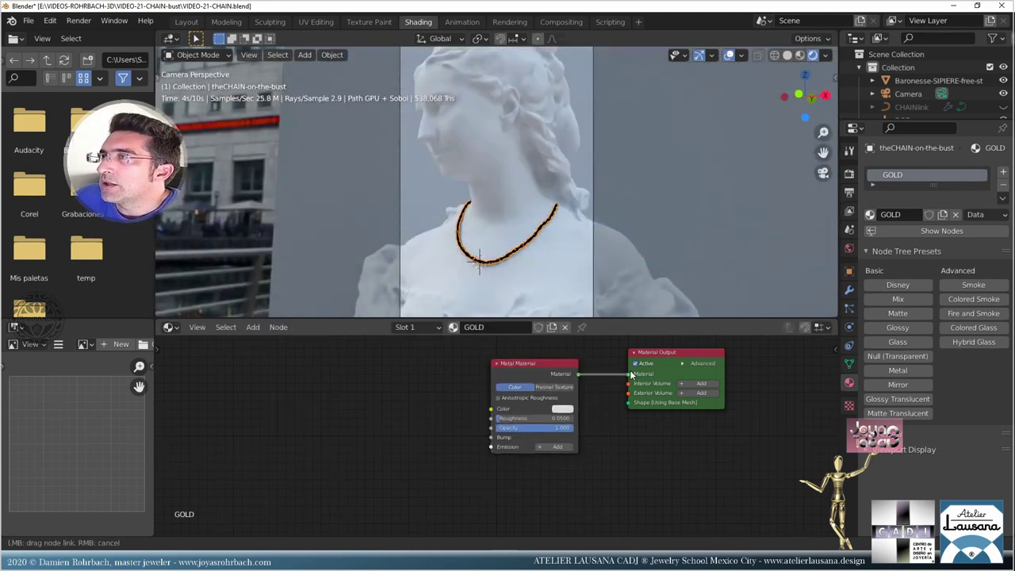
left_click_drag(584, 459, 586, 460)
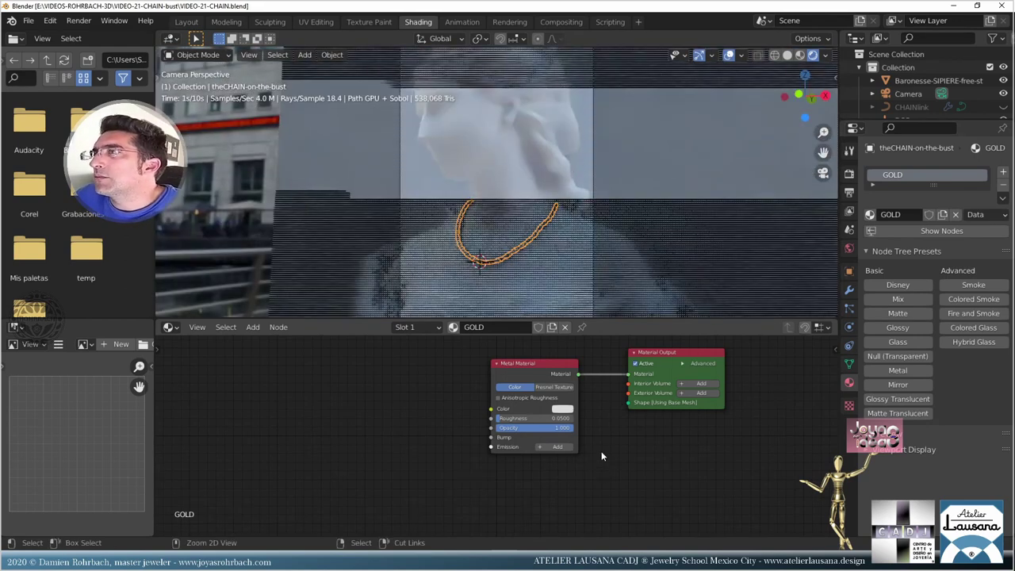
- Hide the viewport overlays and set the Metal node's color to a warm yellow gold
left_click(730, 56)
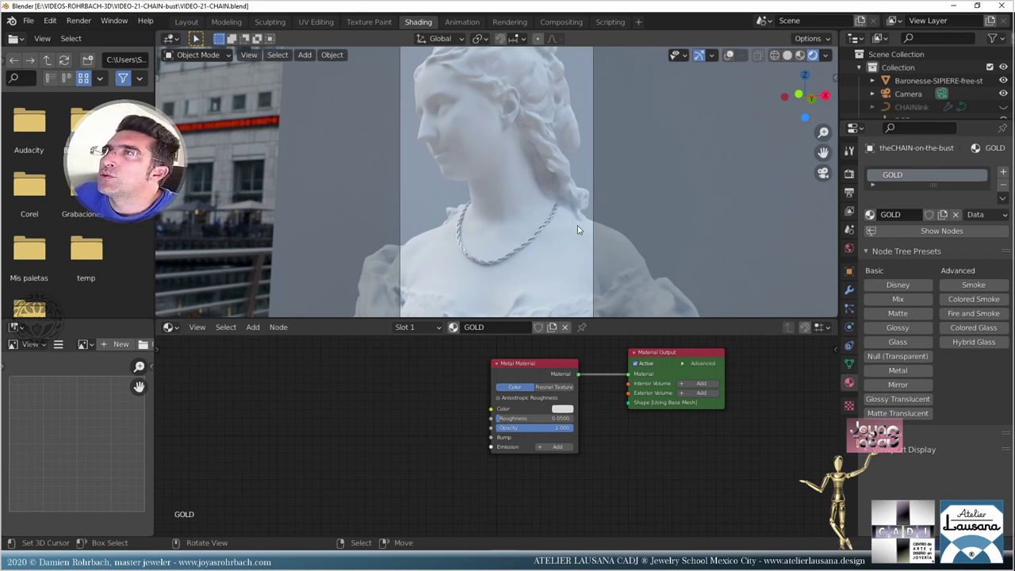
left_click(561, 409)
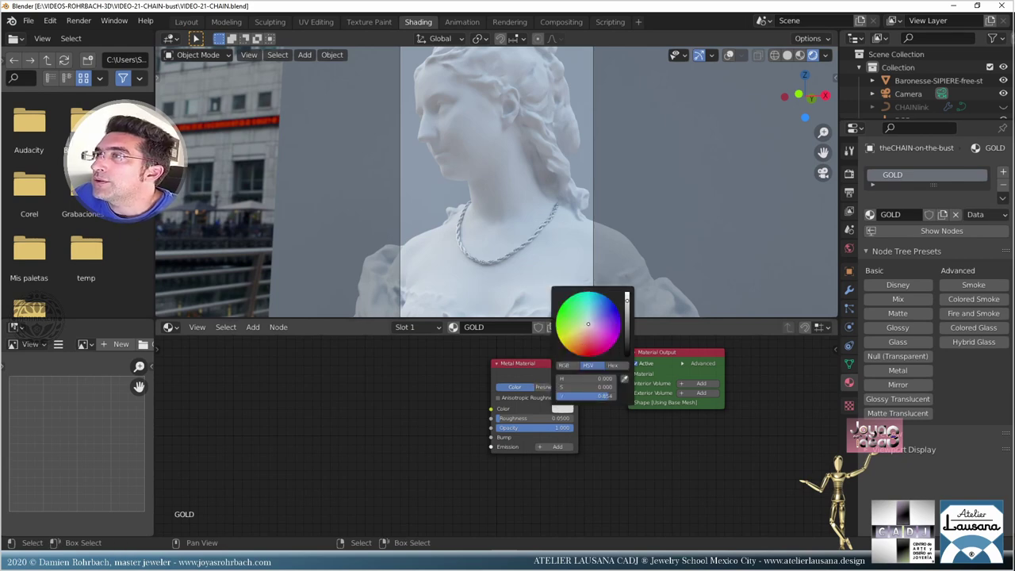
left_click(578, 334)
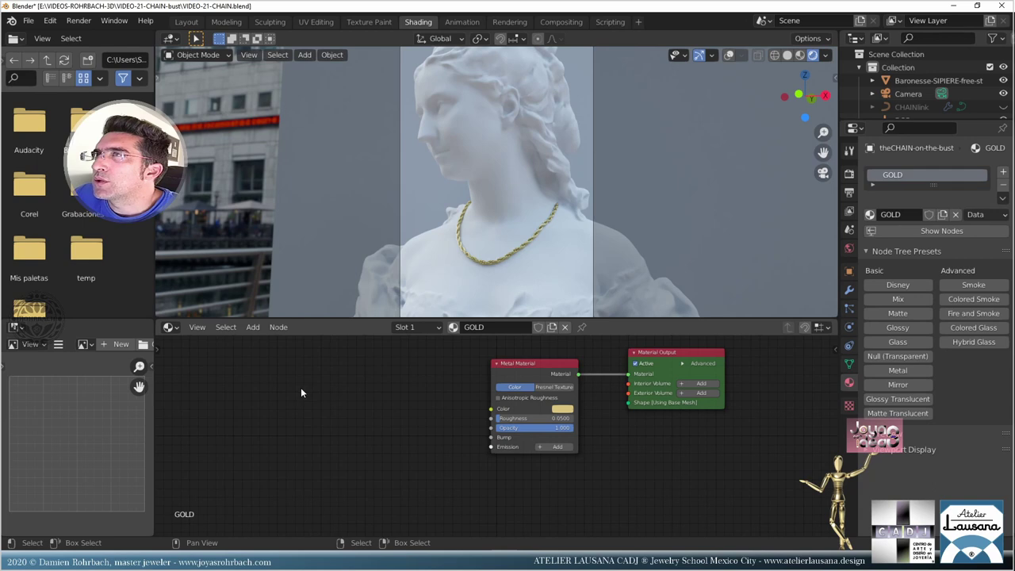
- Select the bust and rename its MARBLE material as PLASTER
left_click(468, 118)
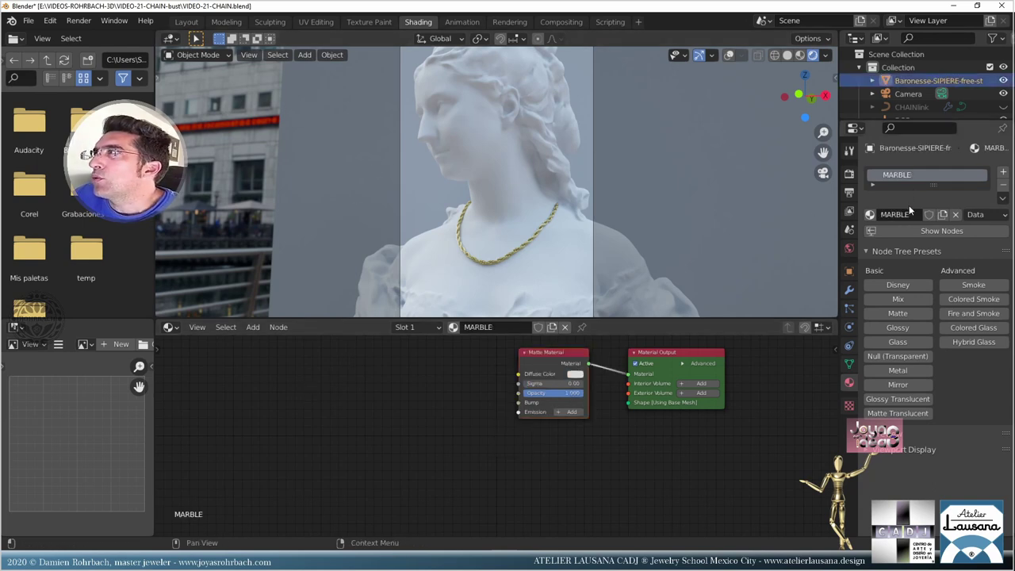
type("PLASTER")
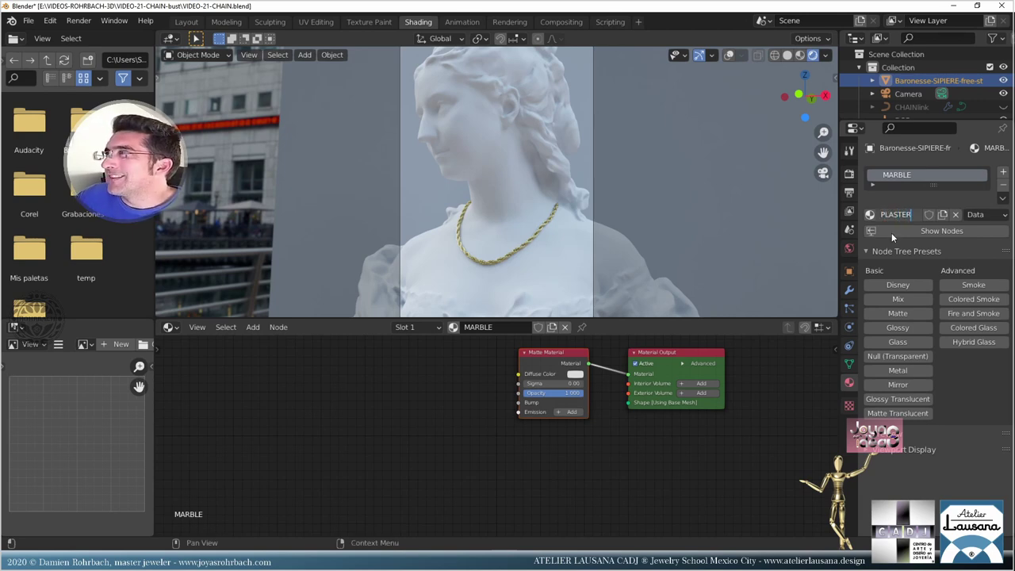
key("Return")
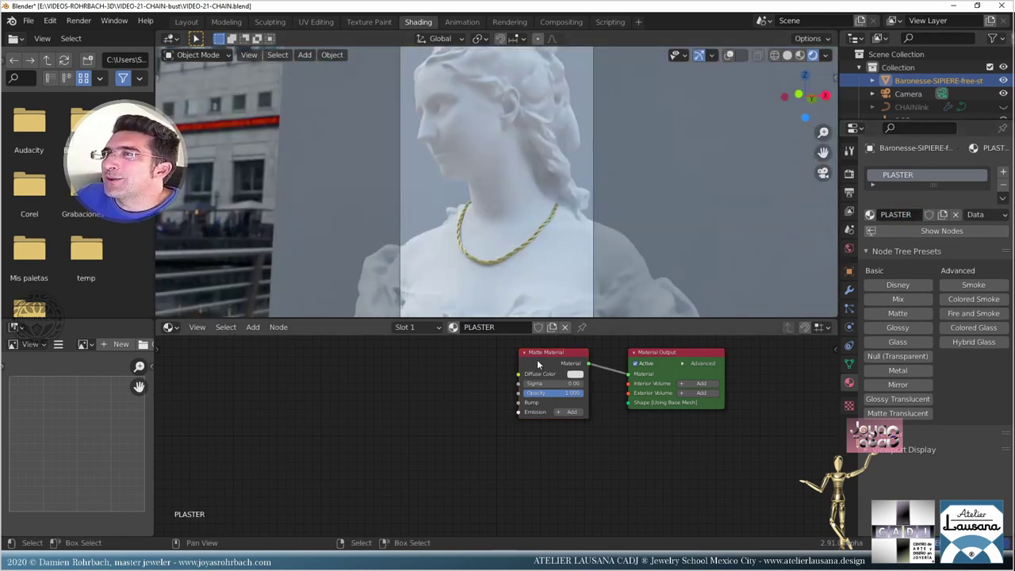
- Replace the Matte Material node of PLASTER with a Glossy Material node connected to the Material Output
key("Delete")
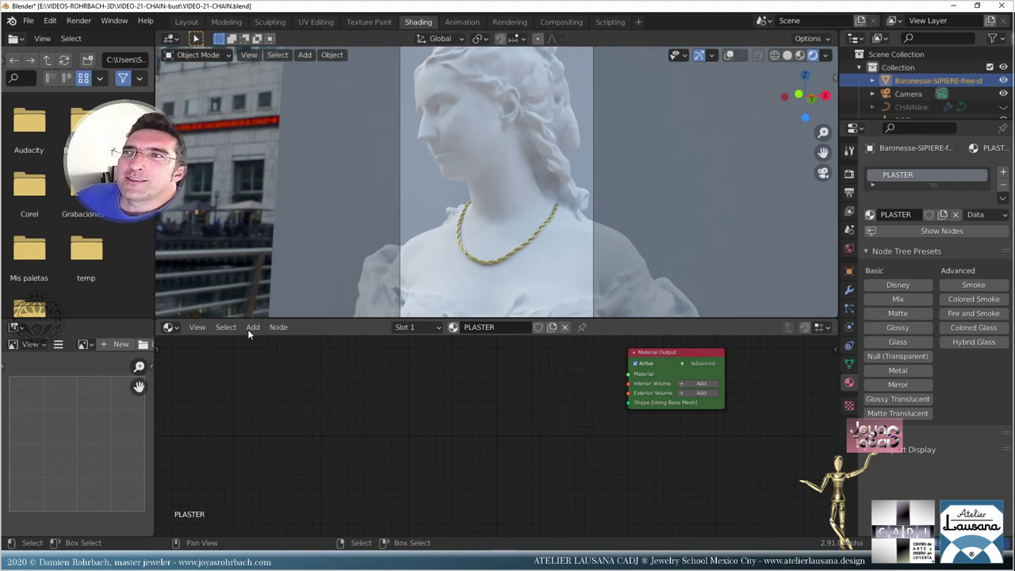
left_click(249, 327)
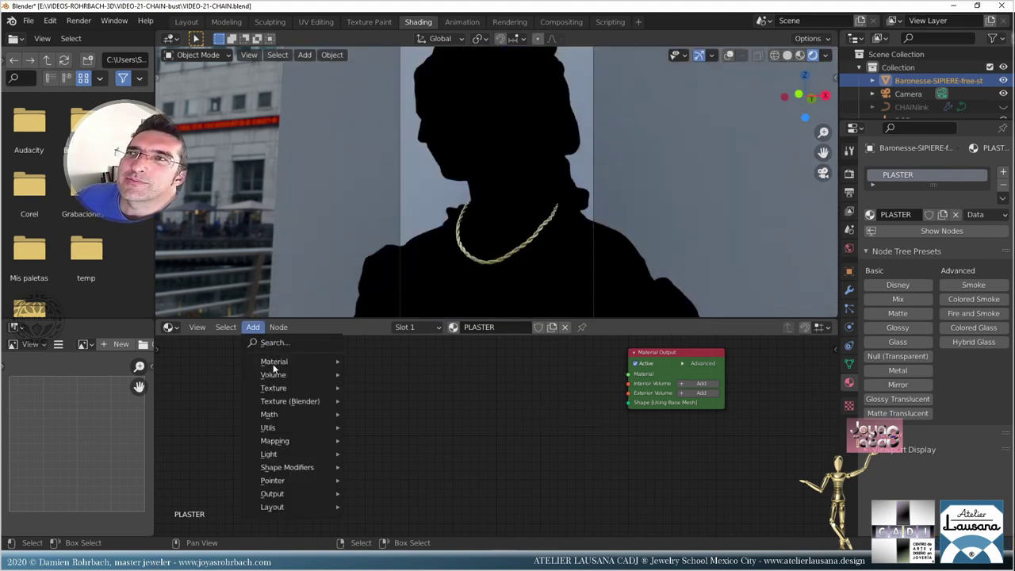
mouse_move(273, 361)
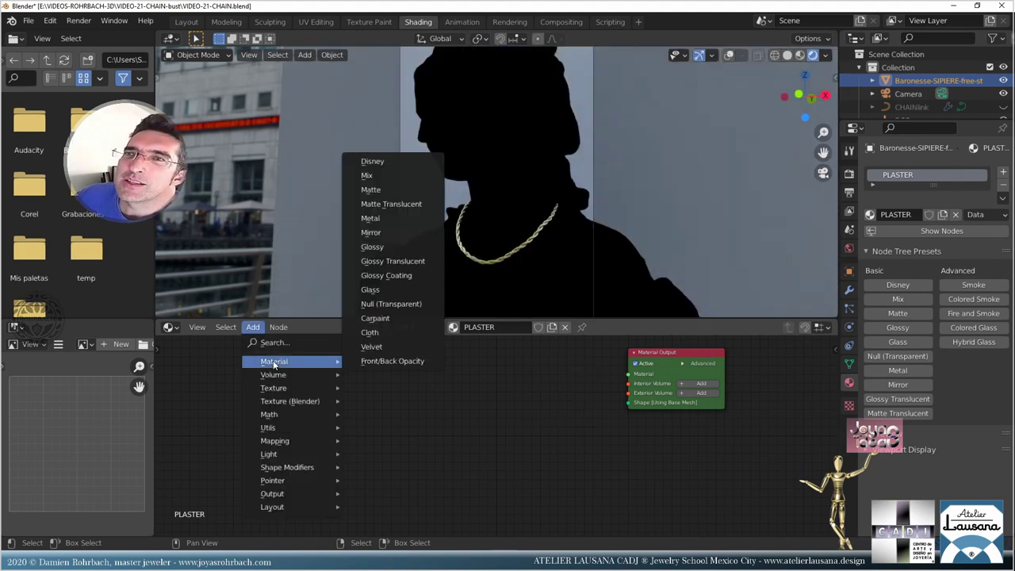
left_click(372, 246)
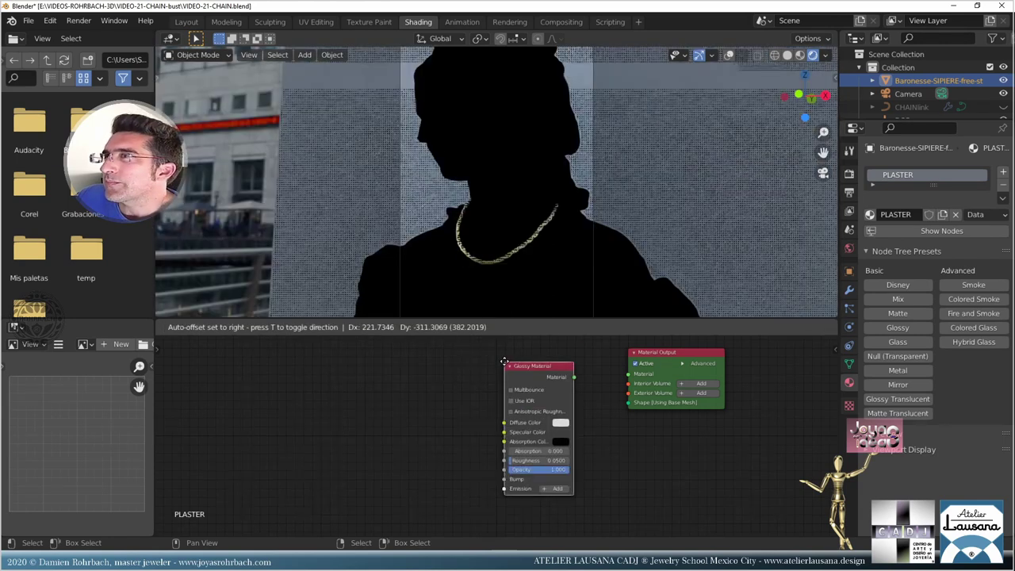
left_click(566, 371)
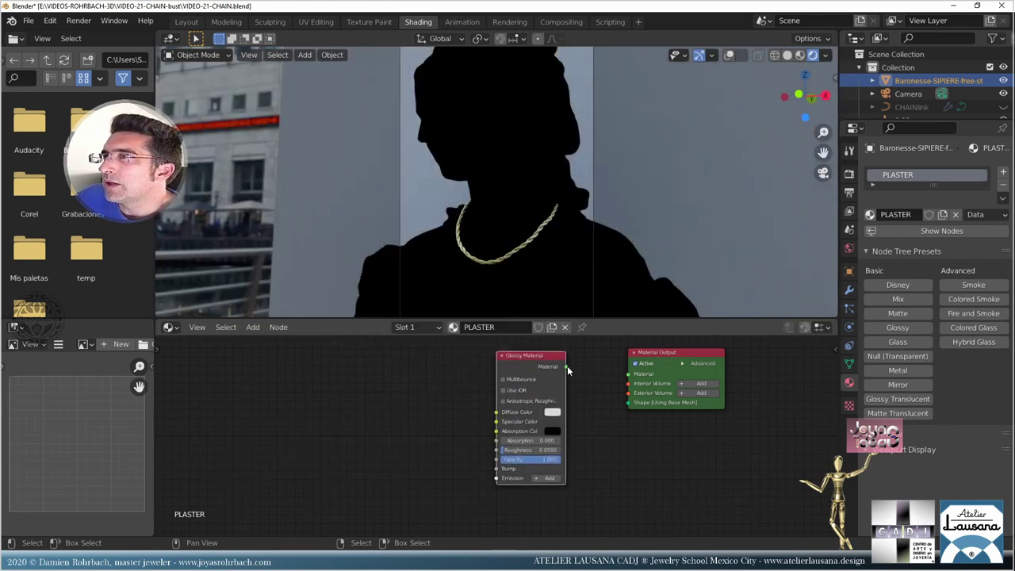
left_click_drag(567, 366, 629, 374)
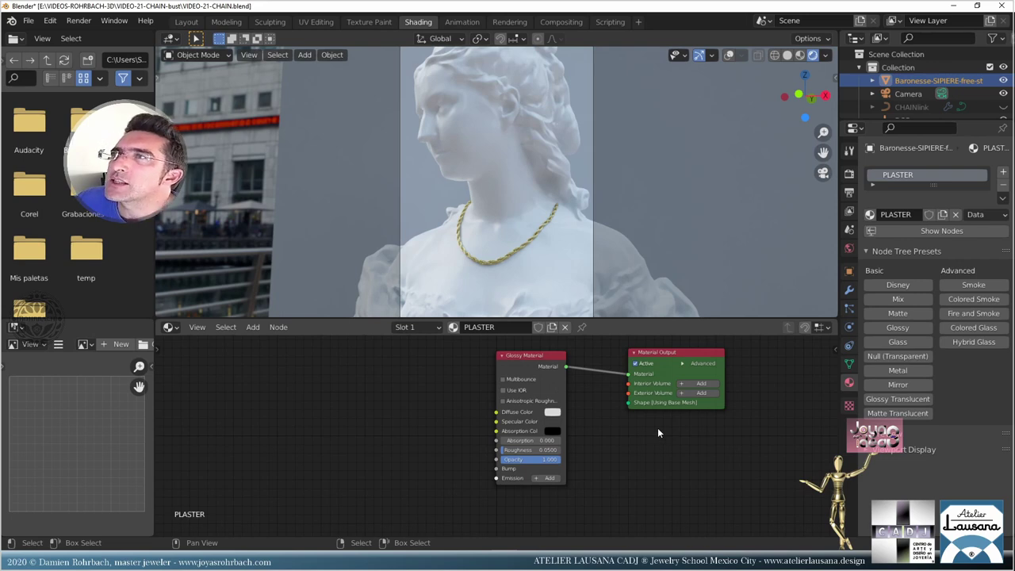
- Enable Use IOR on the PLASTER Glossy node, try an IOR of 5, and set it back to 1.5
left_click(502, 390)
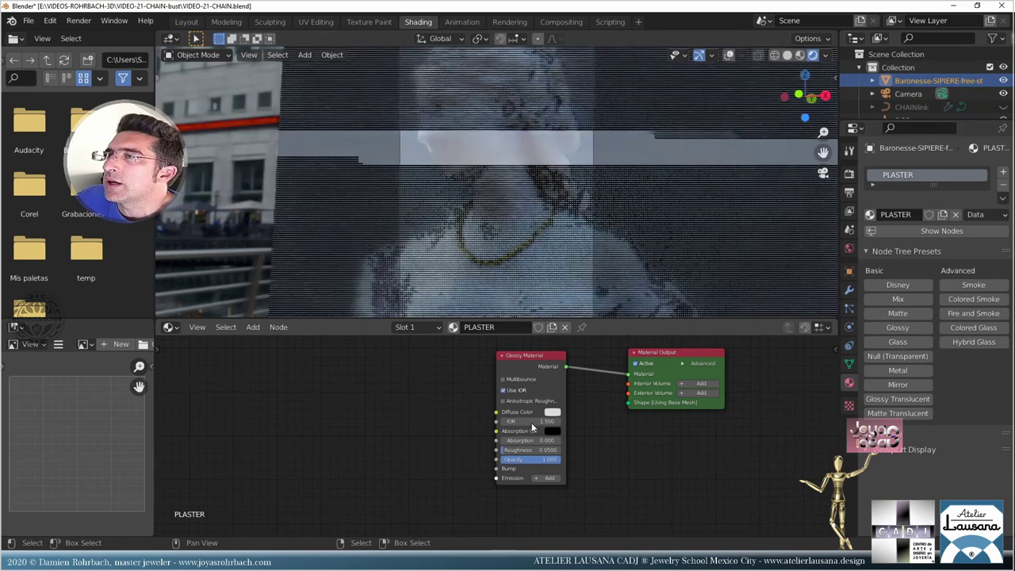
left_click(528, 421)
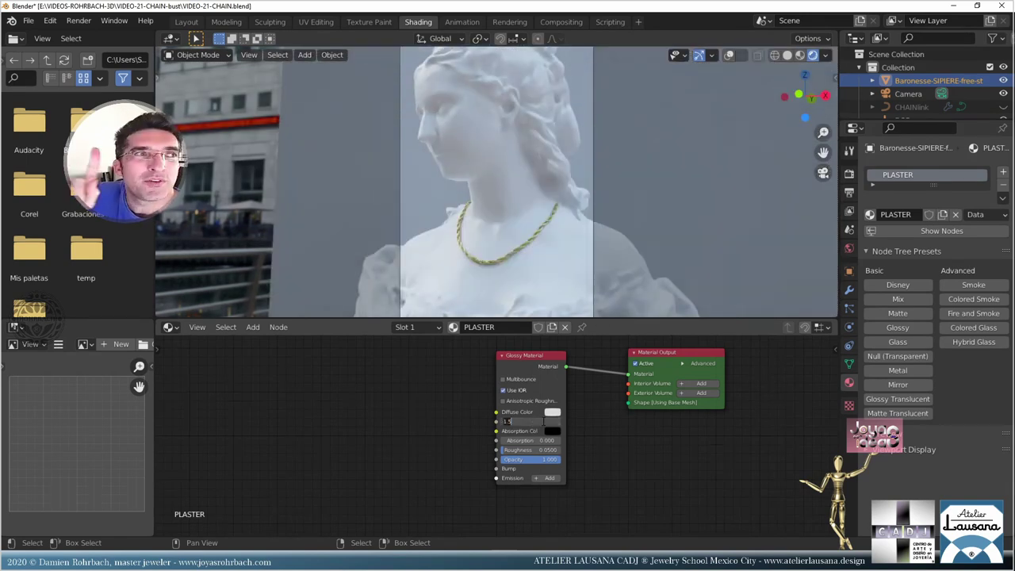
type("1.3")
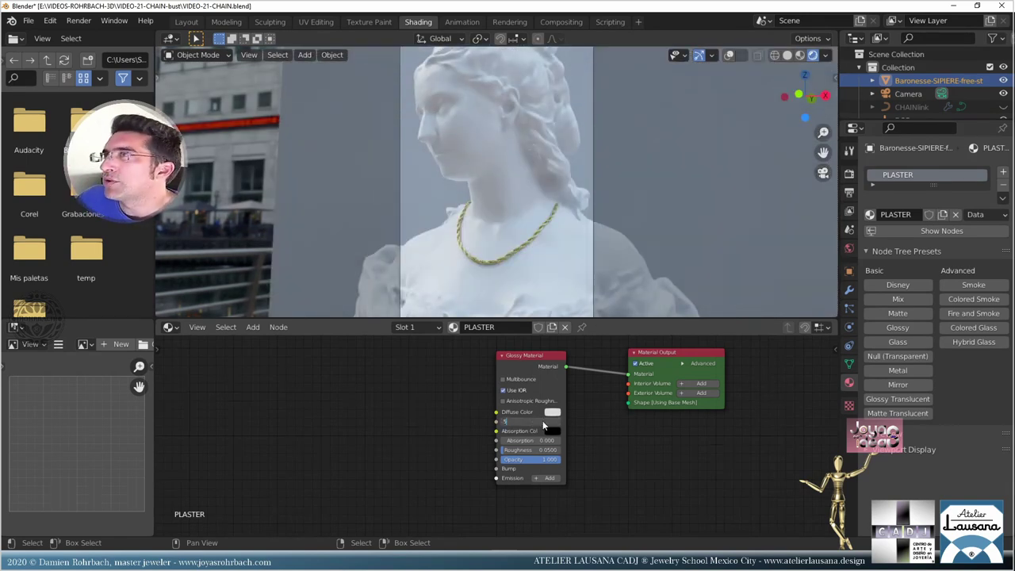
key("Return")
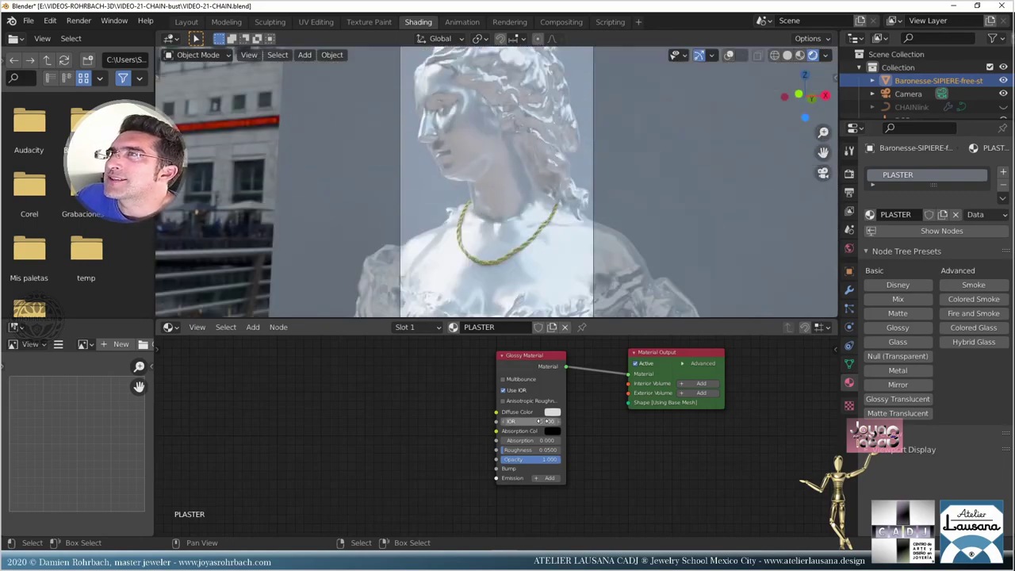
left_click(539, 421)
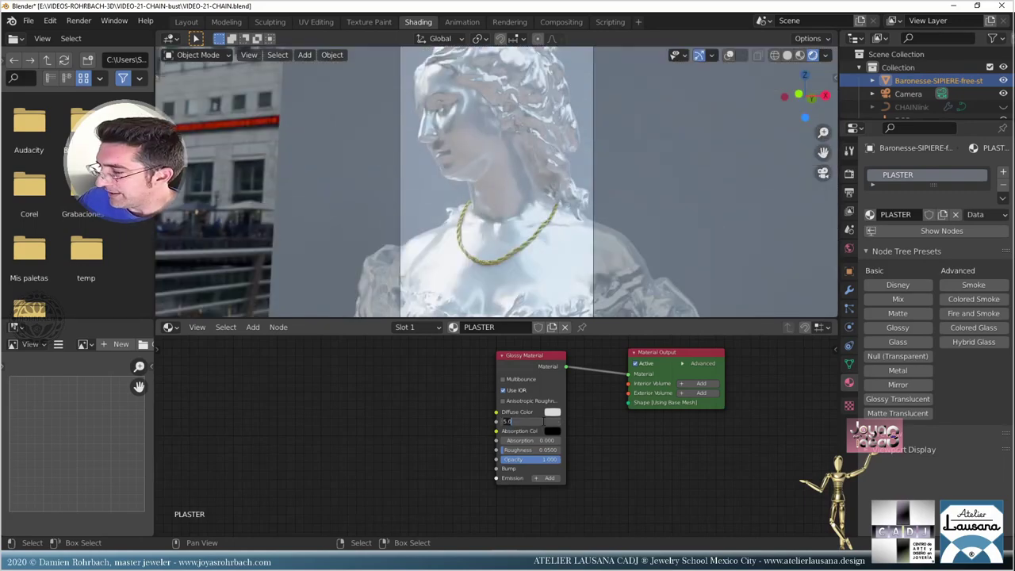
type("1.5")
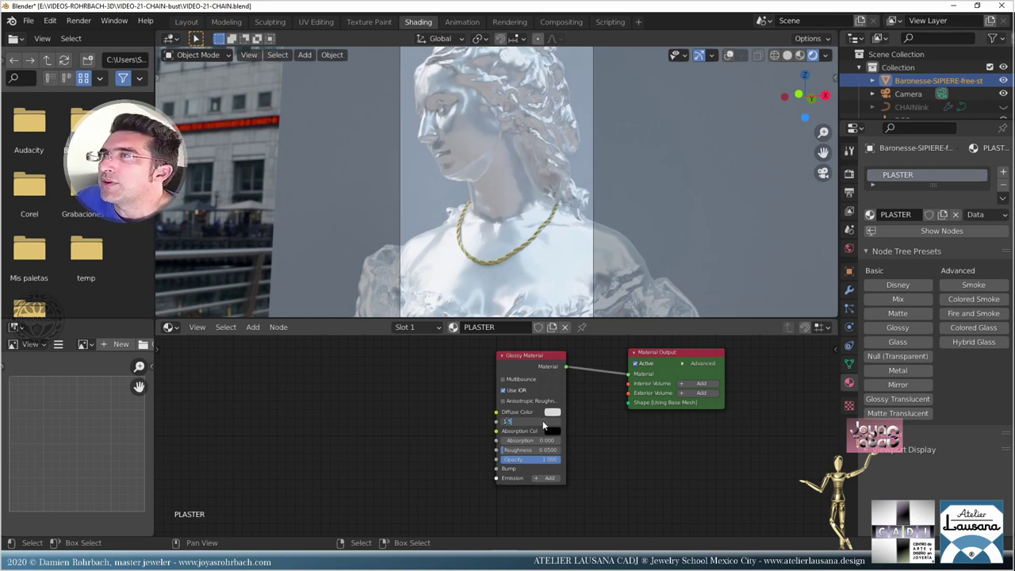
key("Return")
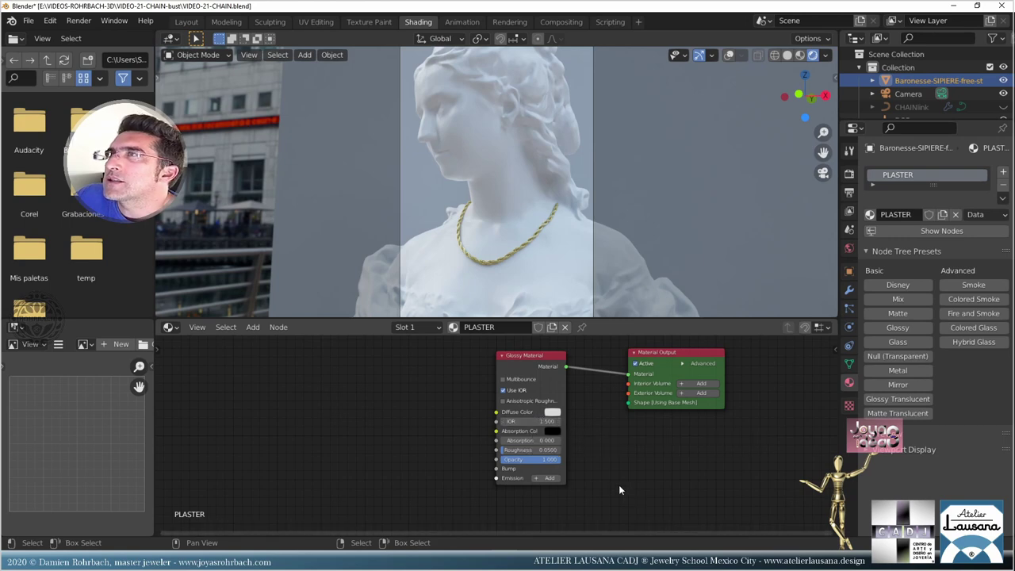
- Set the Roughness of the PLASTER Glossy node to 0.1
left_click(540, 451)
type("1")
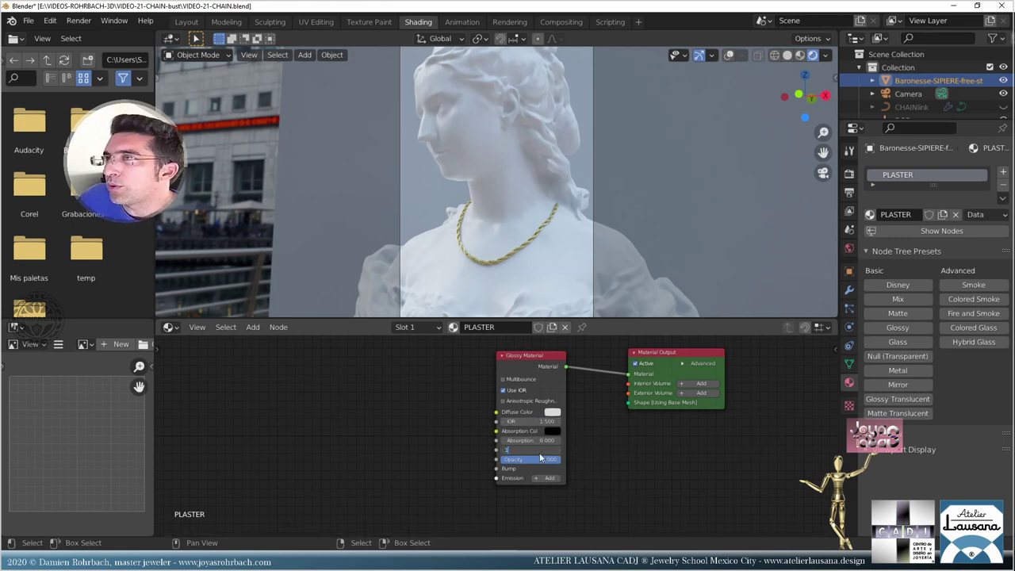
key("Return")
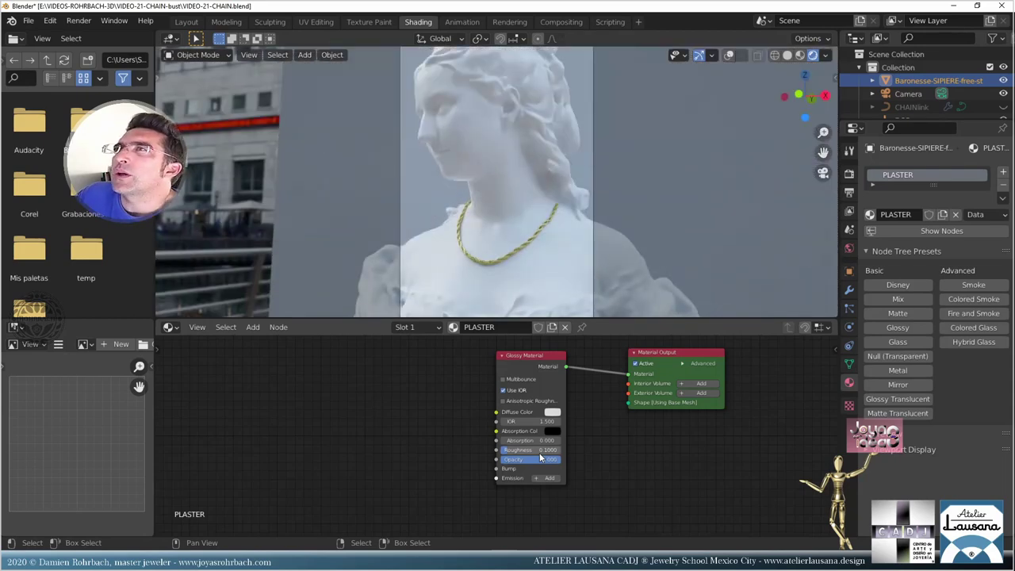
- Select the backdrop plane behind the bust and give it a new material named BACK
left_click(683, 181)
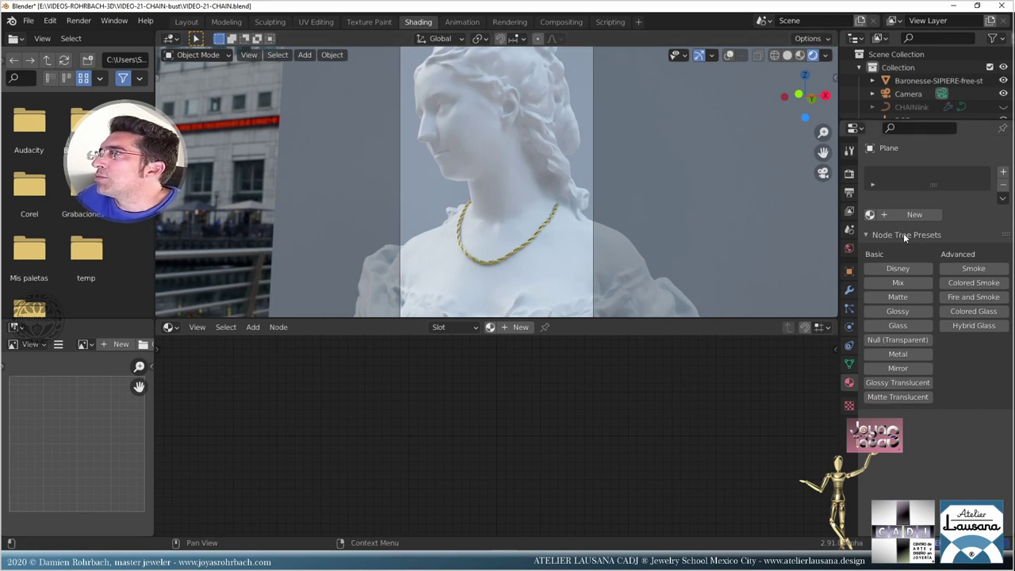
left_click(912, 215)
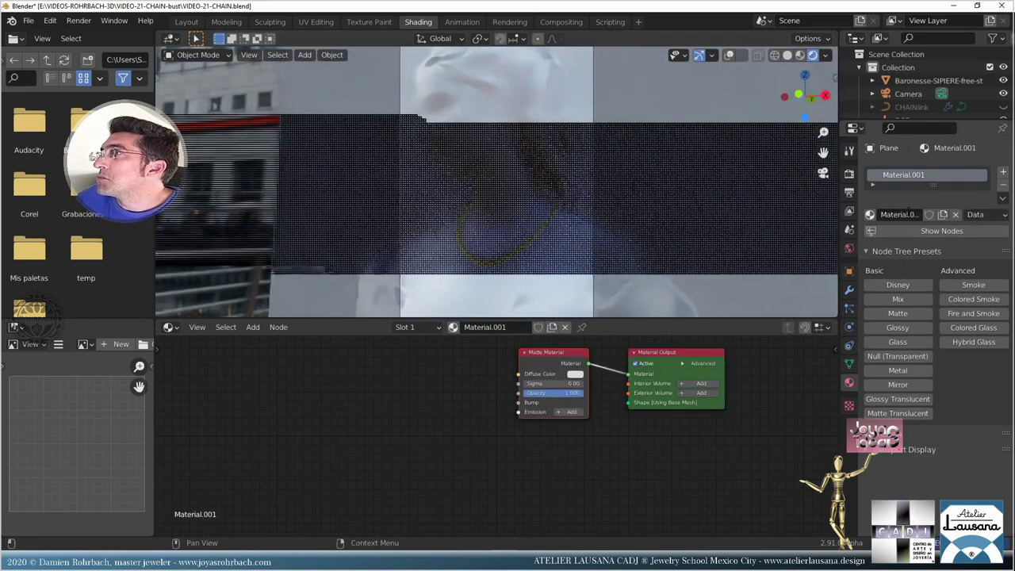
double_click(898, 214)
type("BACK")
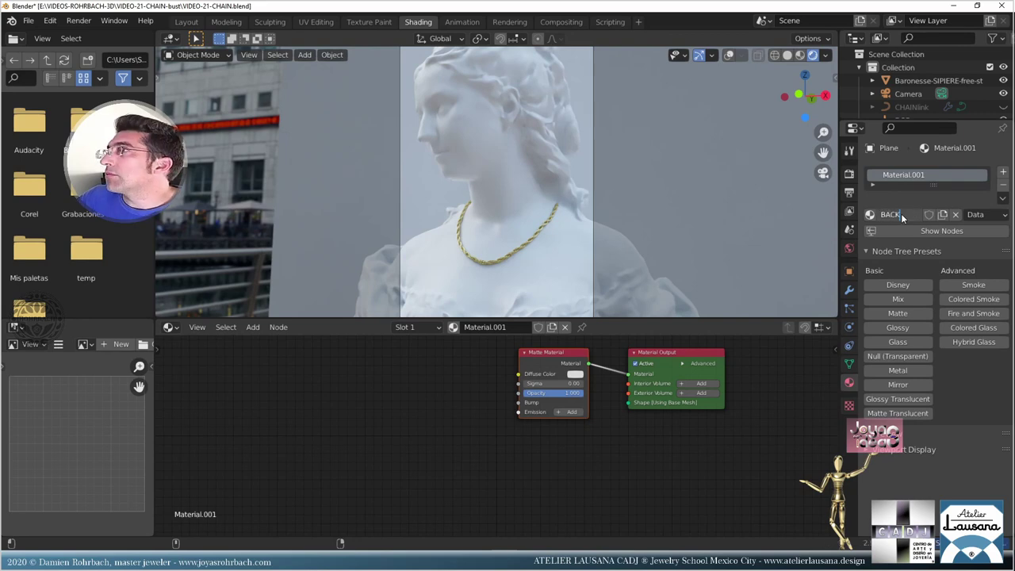
key("Return")
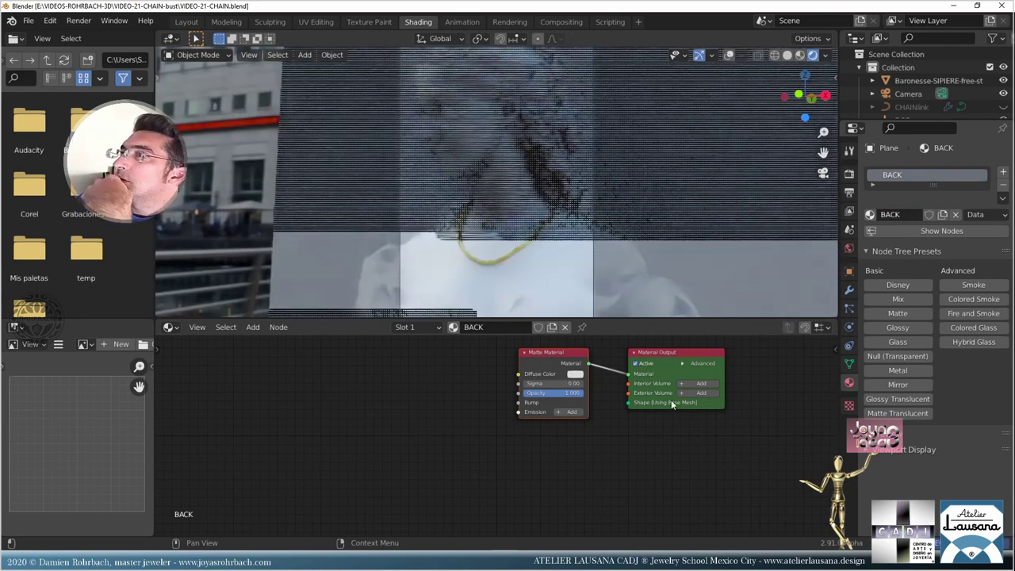
- Set the Diffuse Color of the BACK Matte Material node to a soft salmon pink
left_click(578, 375)
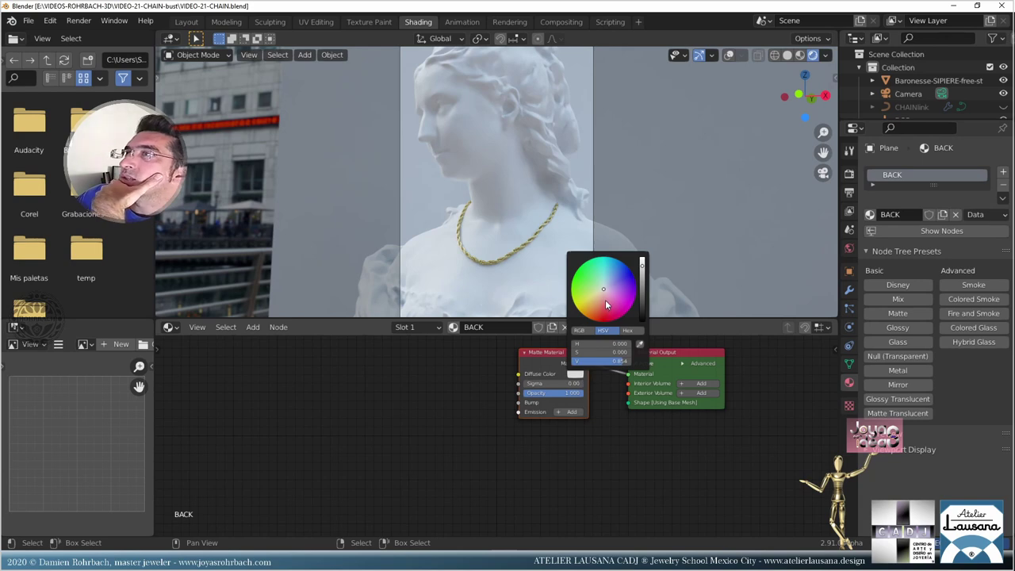
left_click_drag(603, 288, 602, 300)
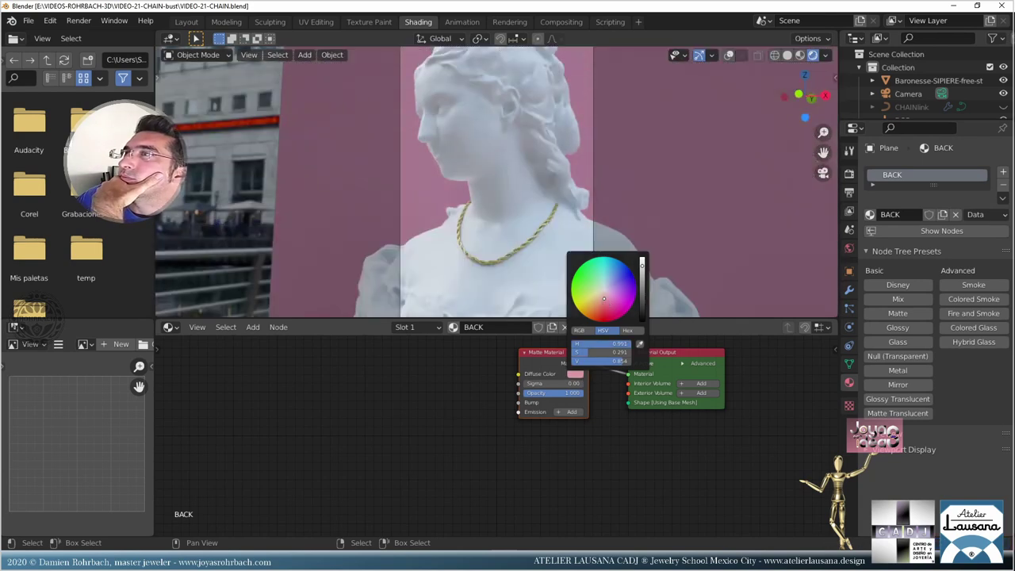
left_click(601, 302)
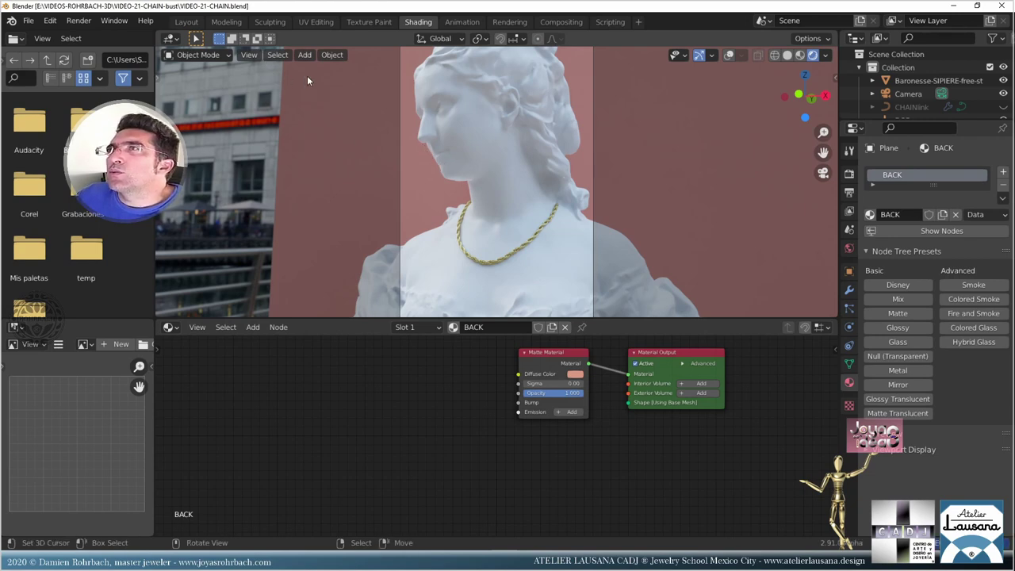
- Select the Camera, disable the Tonemapper in its image pipeline and enable Vignetting
left_click(907, 93)
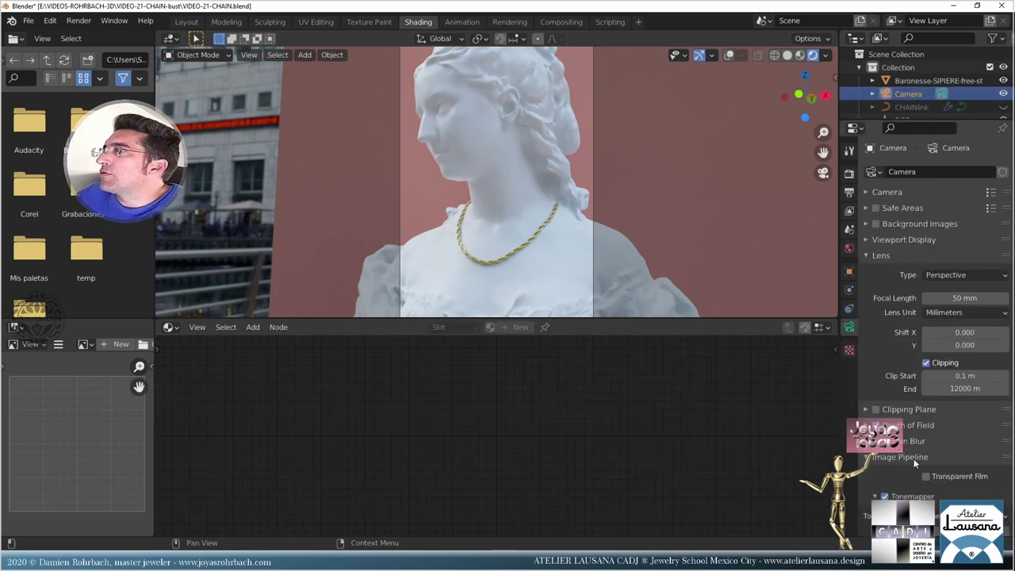
scroll(912, 456, "down", 2)
scroll(888, 453, "down", 3)
left_click(884, 286)
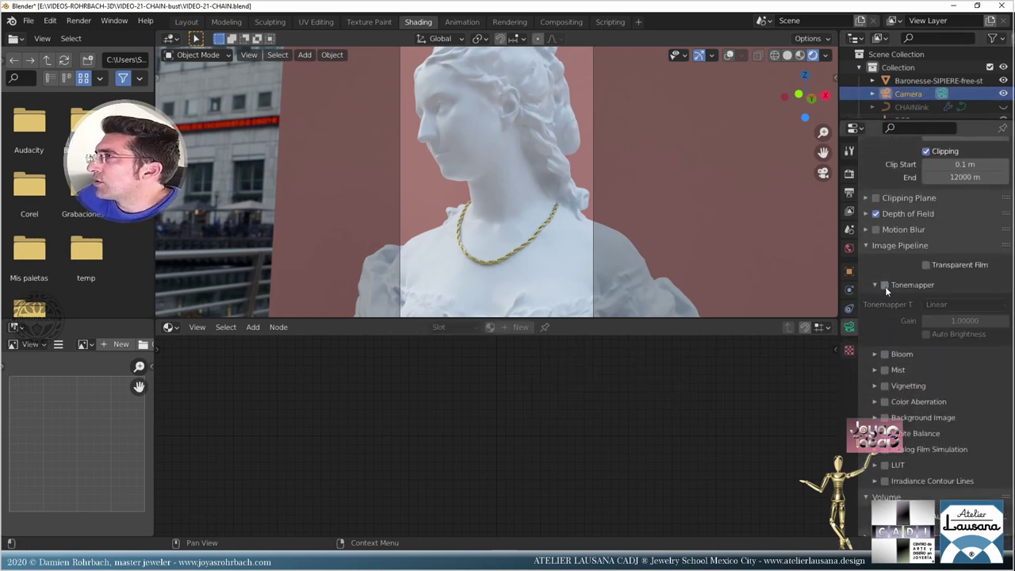
left_click(885, 386)
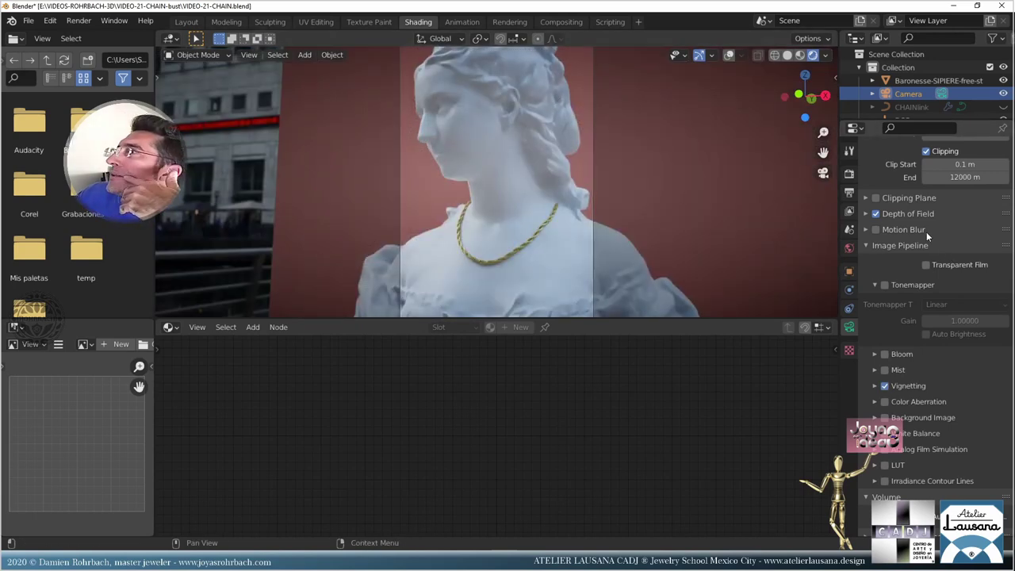
- Try a camera depth-of-field F-Stop of 0.02, set it to 0.01 for more blur, and save the file
scroll(887, 186, "up", 3)
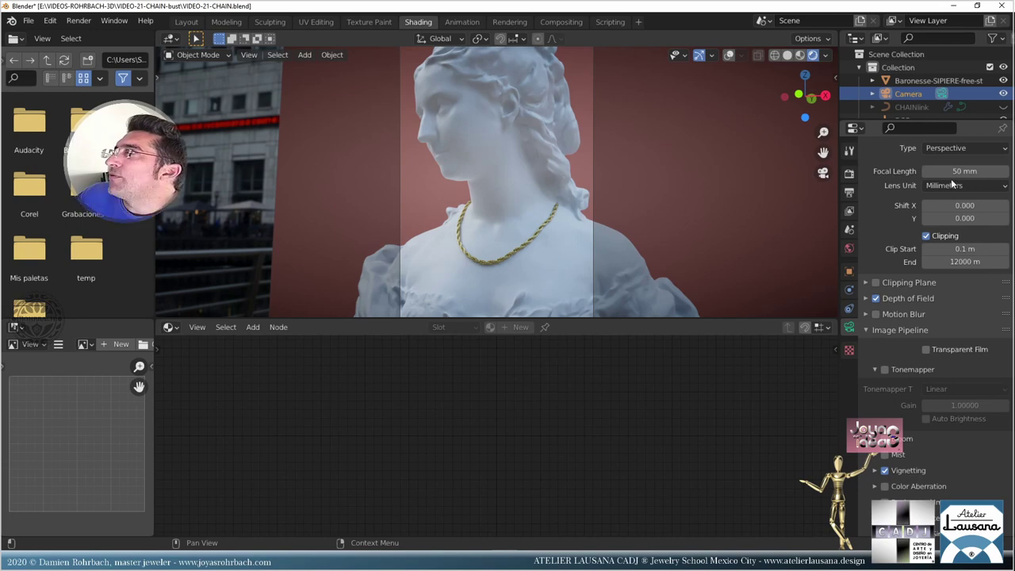
scroll(951, 198, "up", 2)
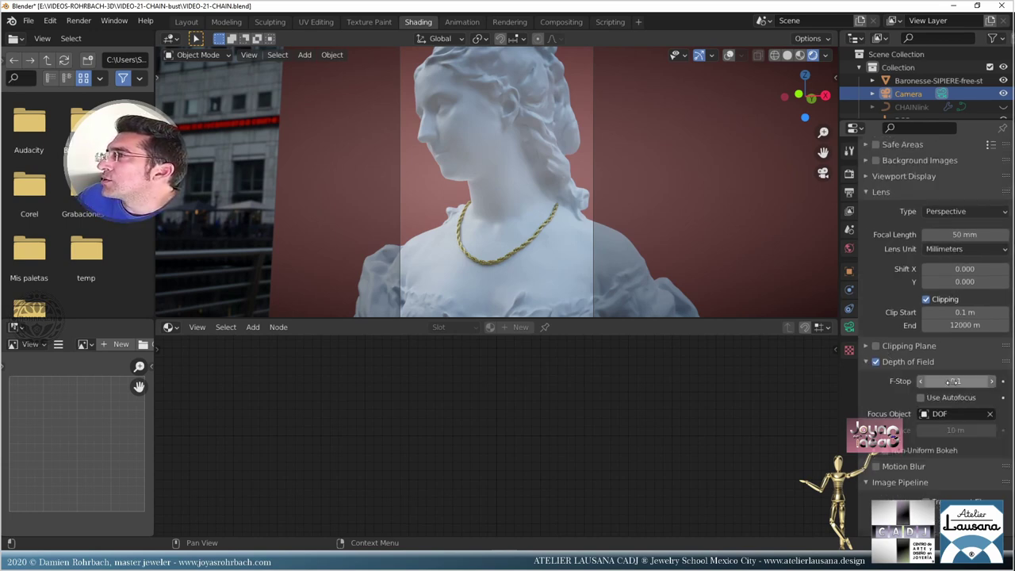
double_click(956, 381)
type(".02")
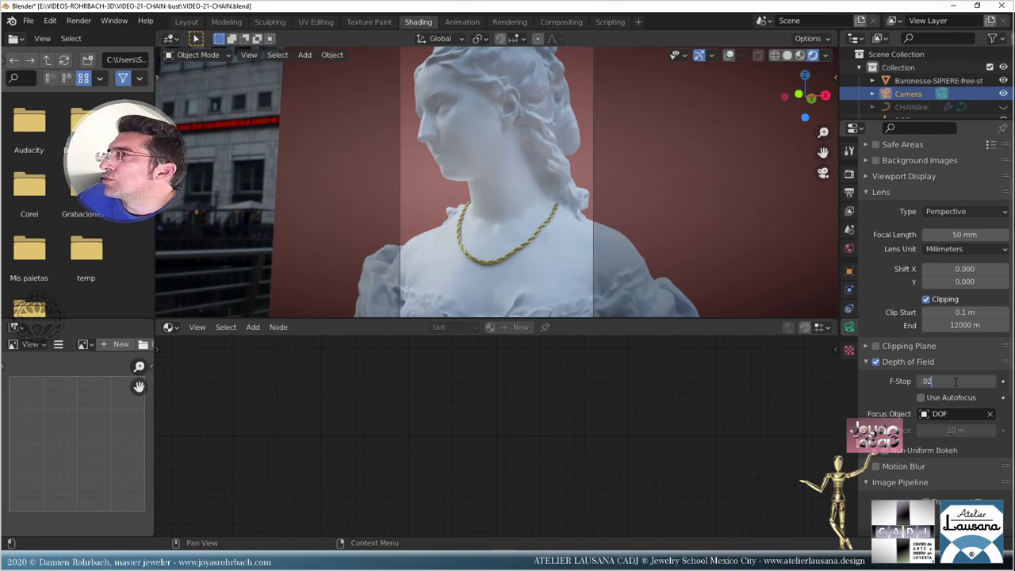
key("Return")
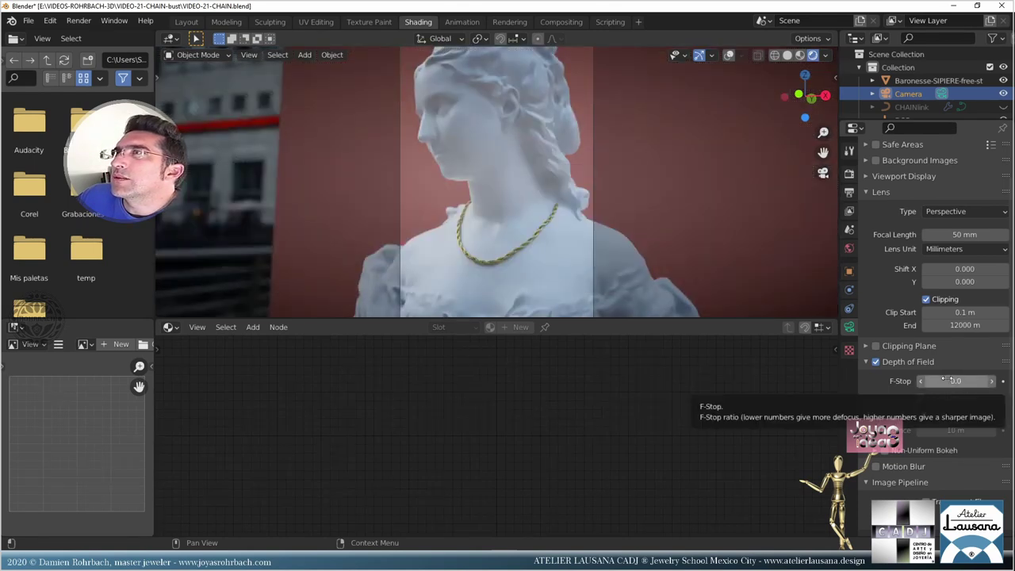
double_click(945, 381)
type(".0")
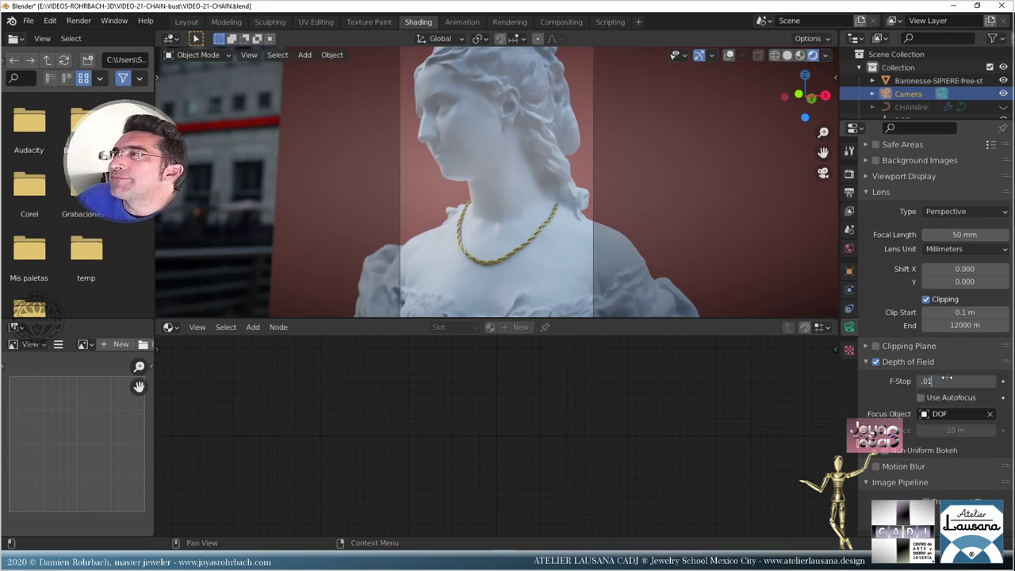
key("Return")
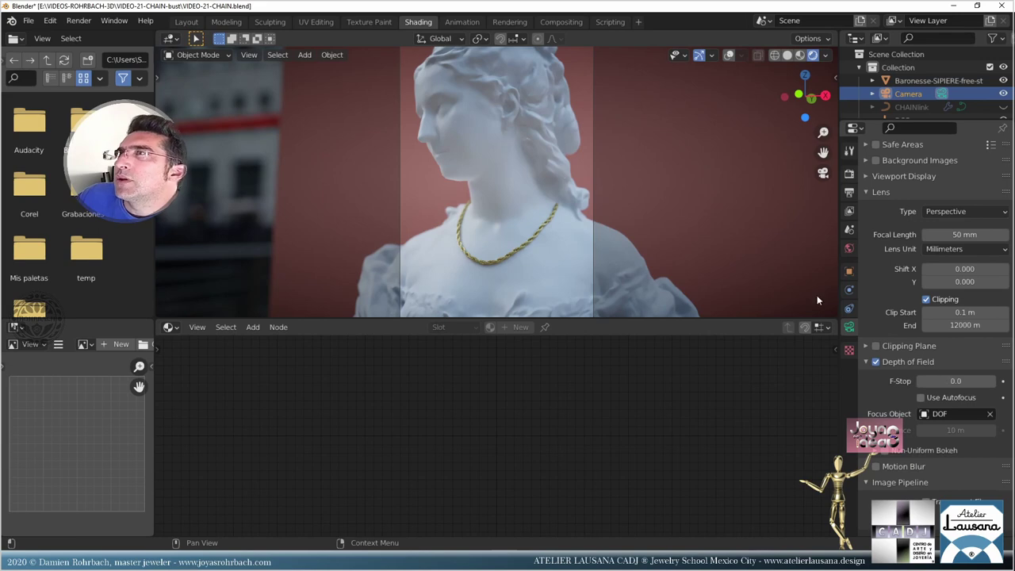
key("ctrl+s")
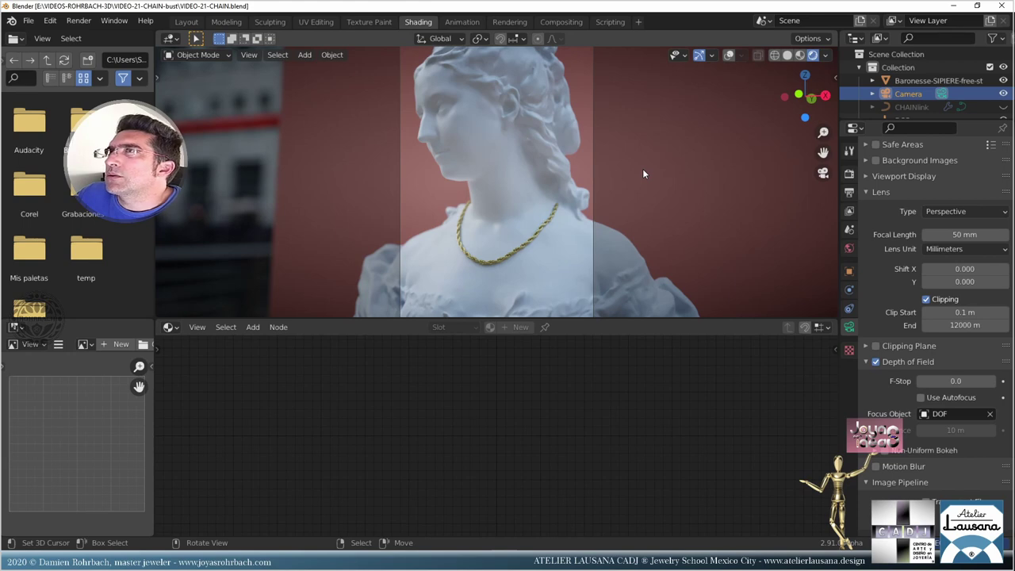
- Add an Imagemap node with IMG_20201015_122448942 to the bust's PLASTER material and connect its Color to the Glossy node's Bump input
left_click(583, 241)
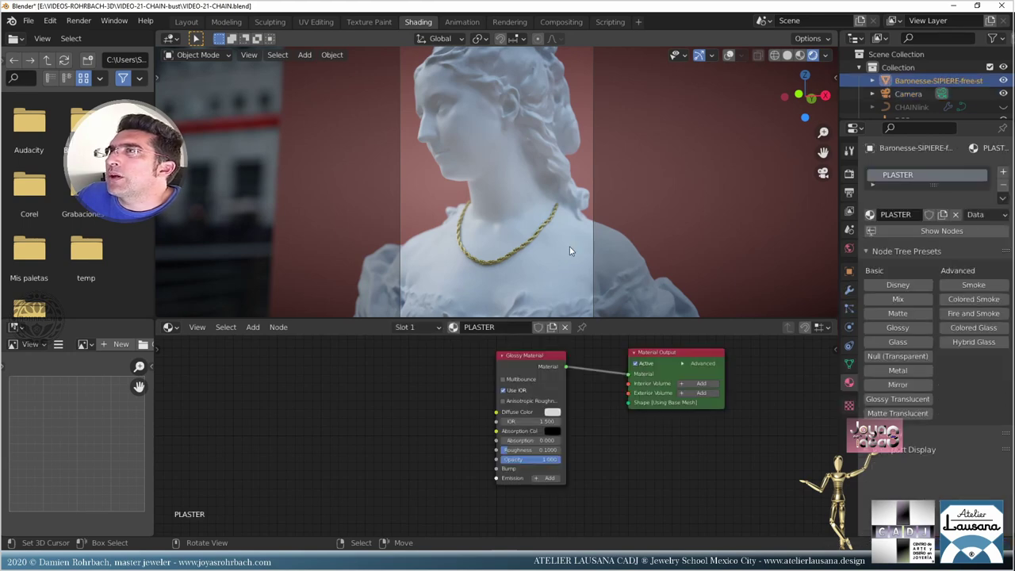
left_click(249, 330)
mouse_move(277, 388)
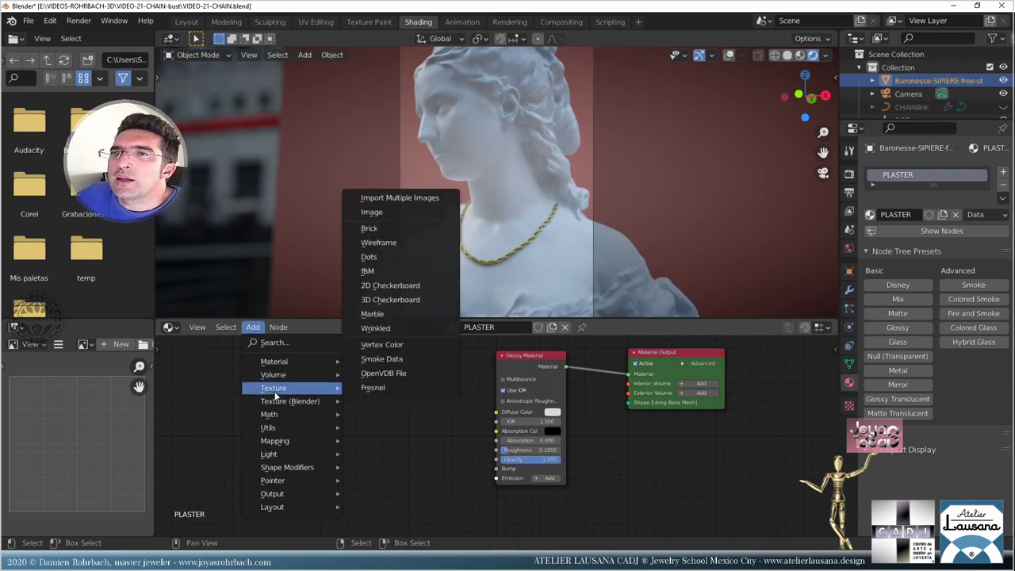
left_click(384, 212)
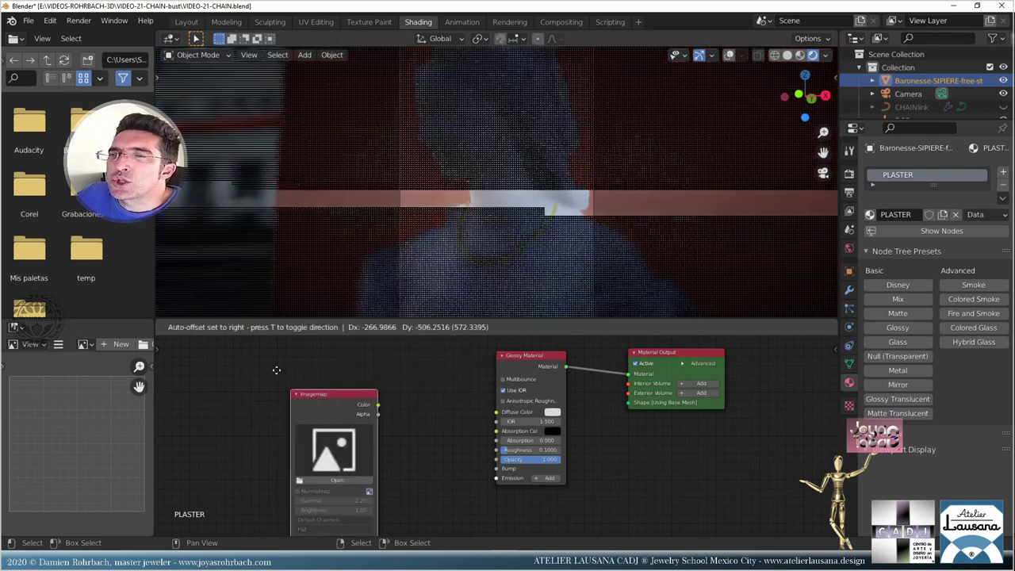
left_click(330, 460)
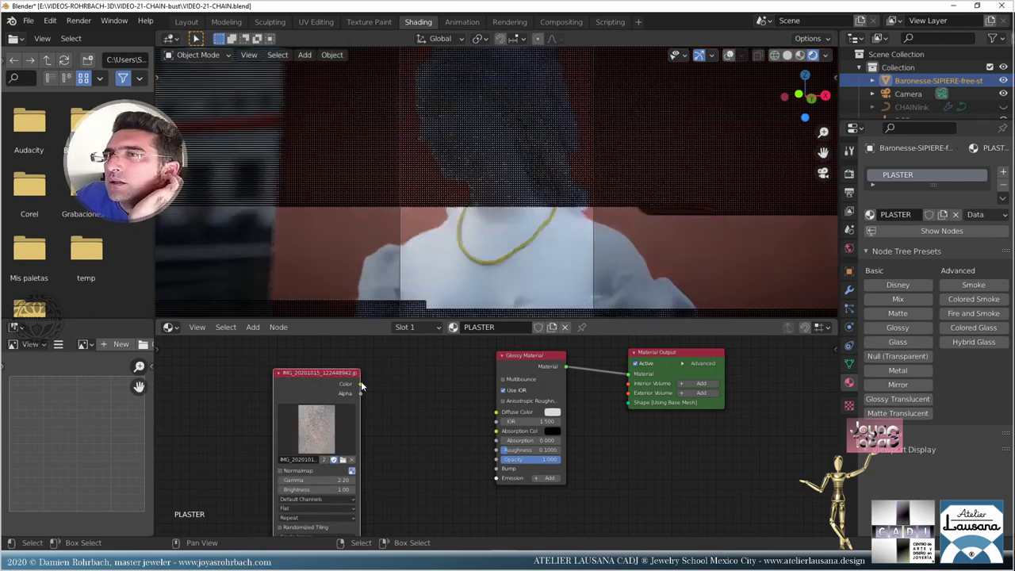
left_click_drag(360, 385, 499, 470)
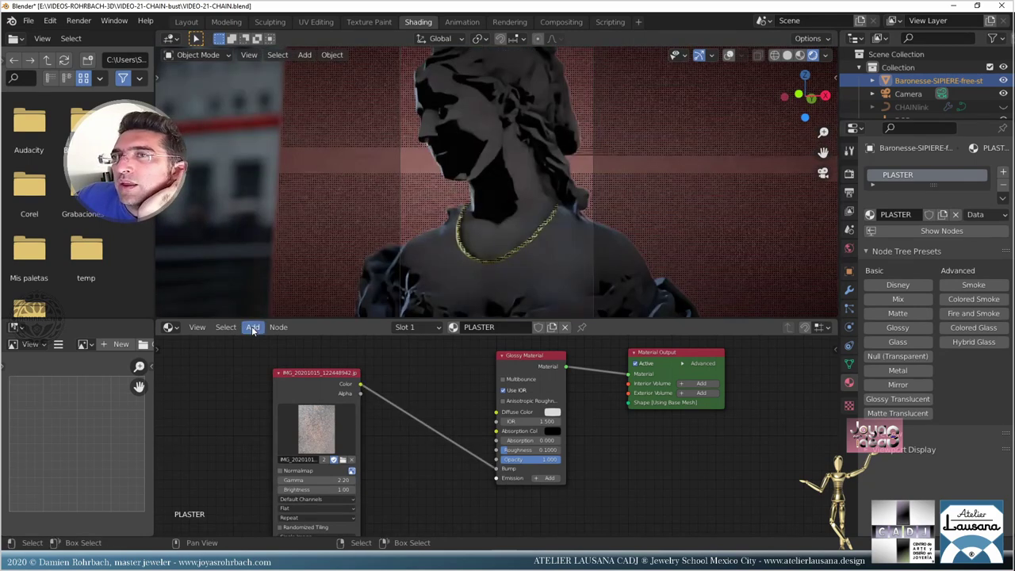
- Insert a Bump node between the image texture and the Glossy Material node and add a UV map to it
left_click(253, 328)
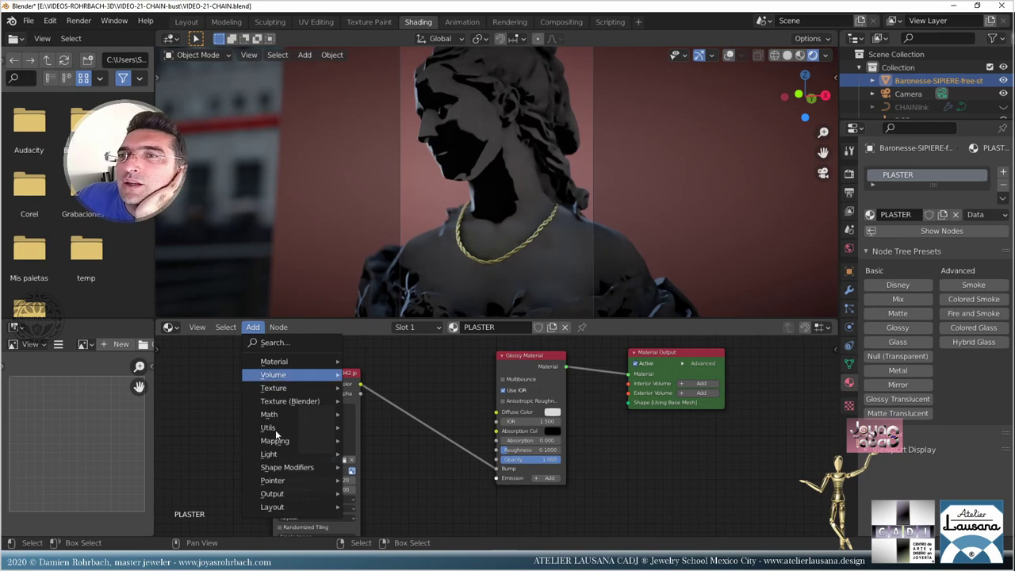
mouse_move(275, 429)
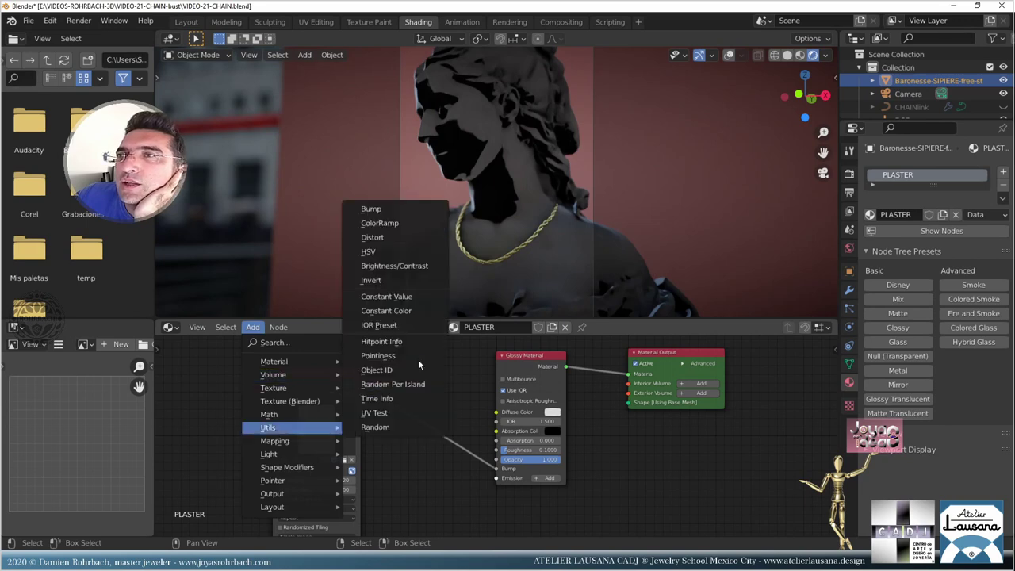
left_click(375, 209)
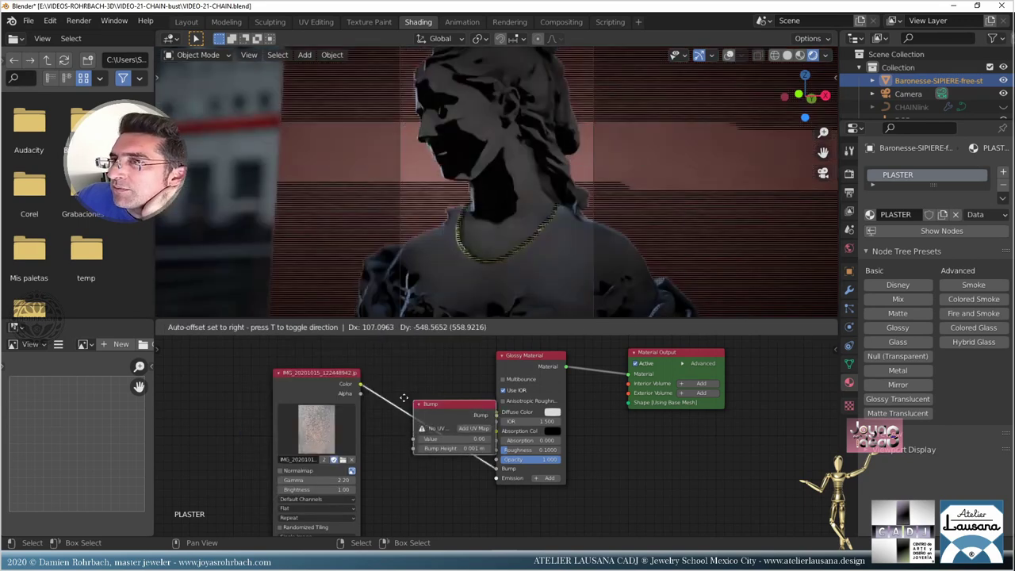
left_click(395, 396)
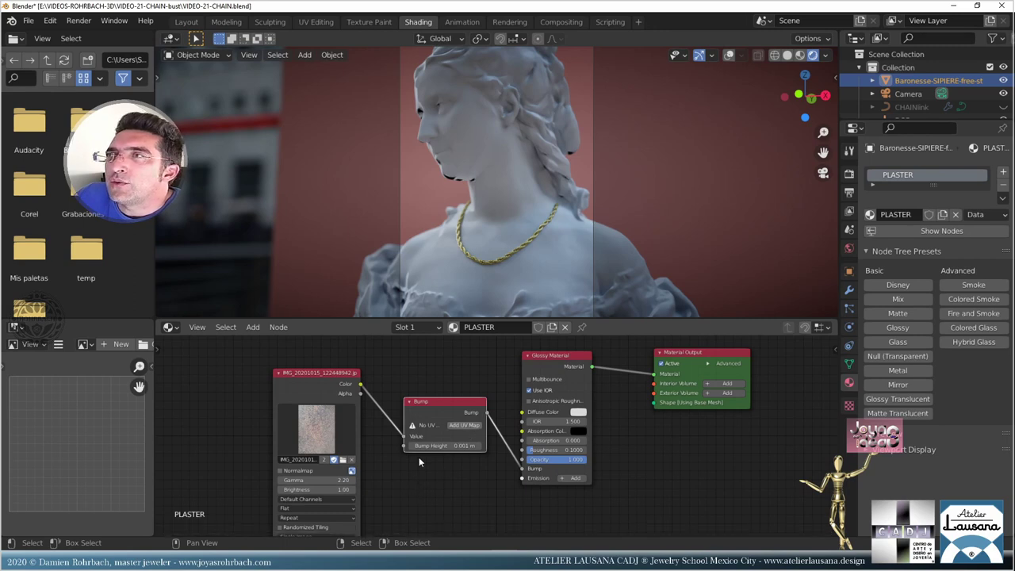
left_click(464, 425)
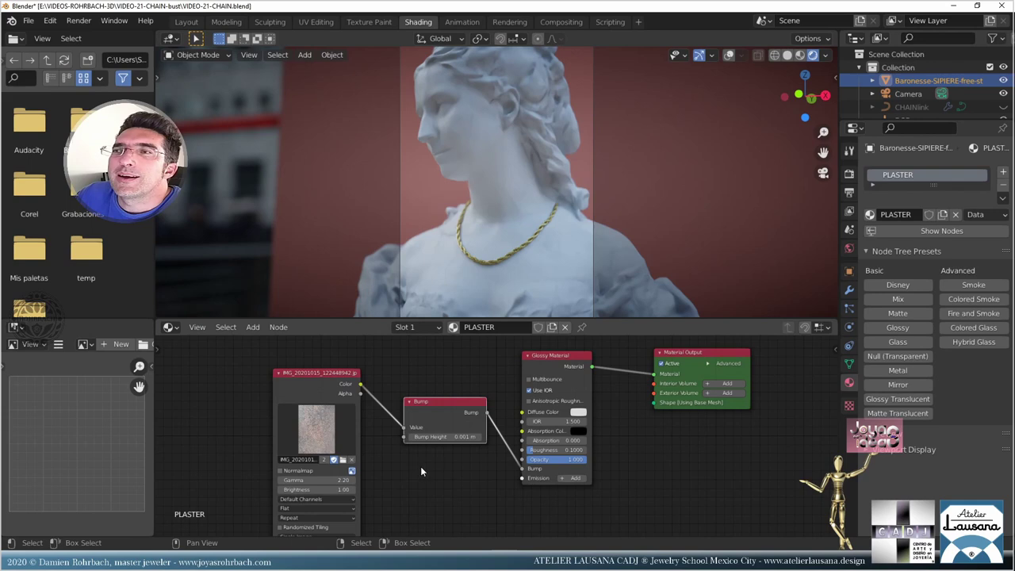
- Spread out the image and Bump nodes, connect the image Color to the Glossy node's Diffuse Color as well, and save the file
middle_click_drag(454, 467, 491, 430)
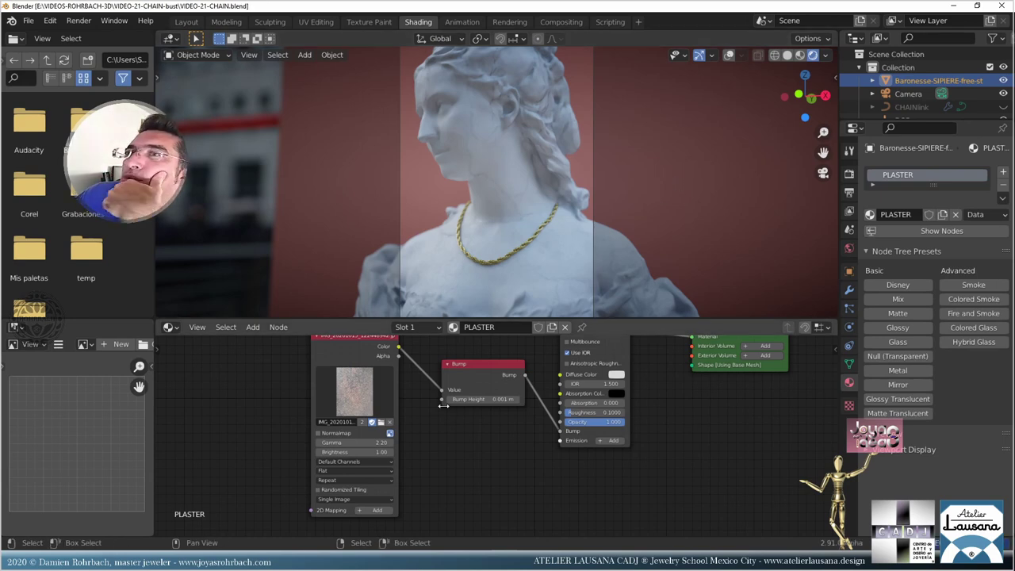
left_click_drag(335, 353, 291, 355)
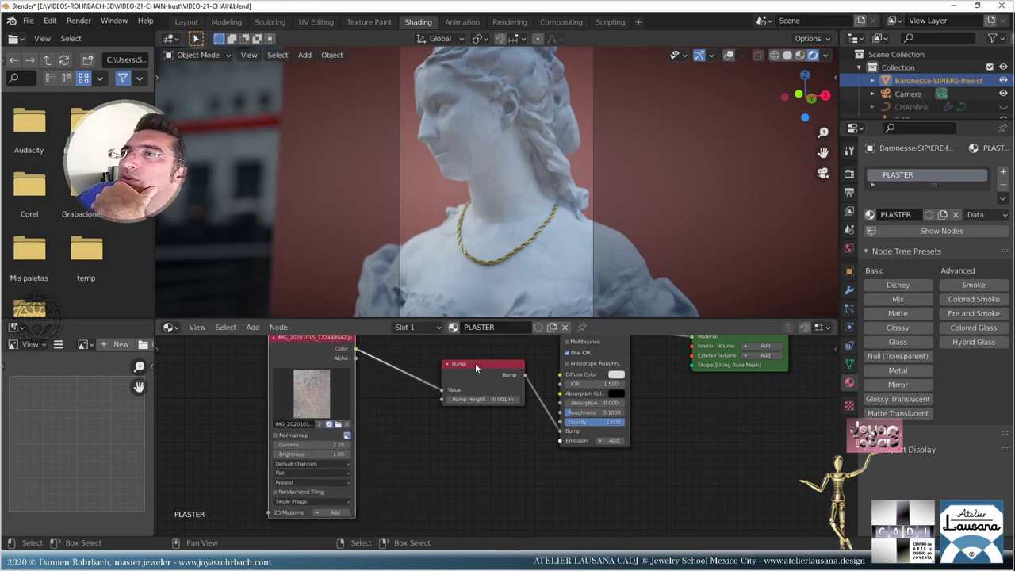
left_click_drag(475, 363, 478, 413)
middle_click_drag(466, 377, 428, 408)
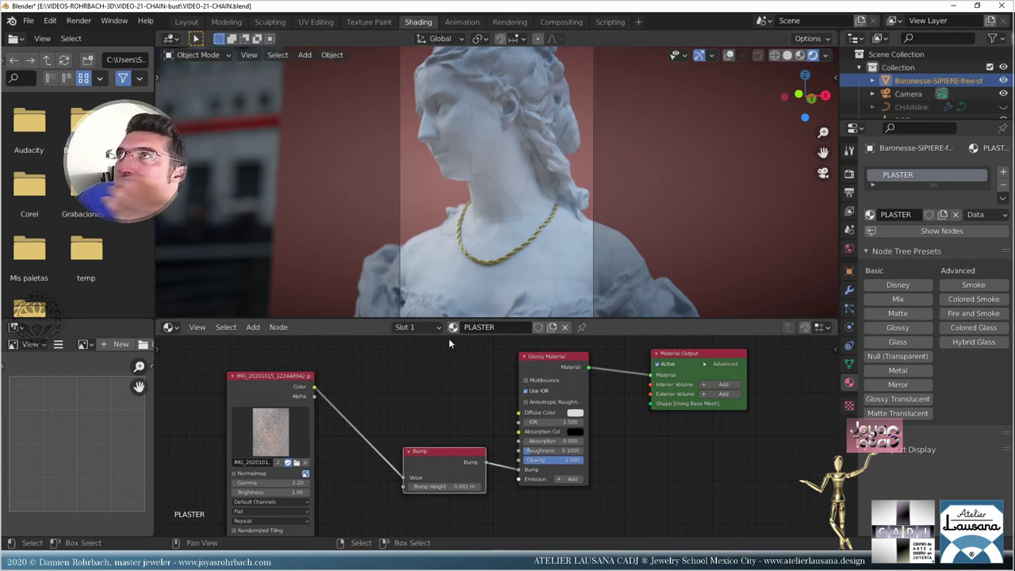
left_click_drag(315, 387, 480, 426)
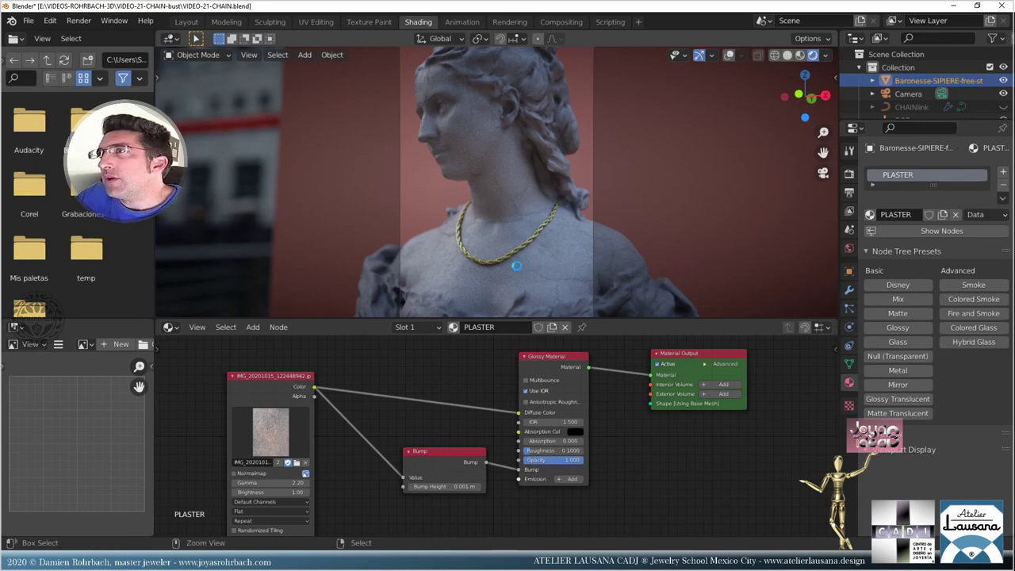
key("ctrl+s")
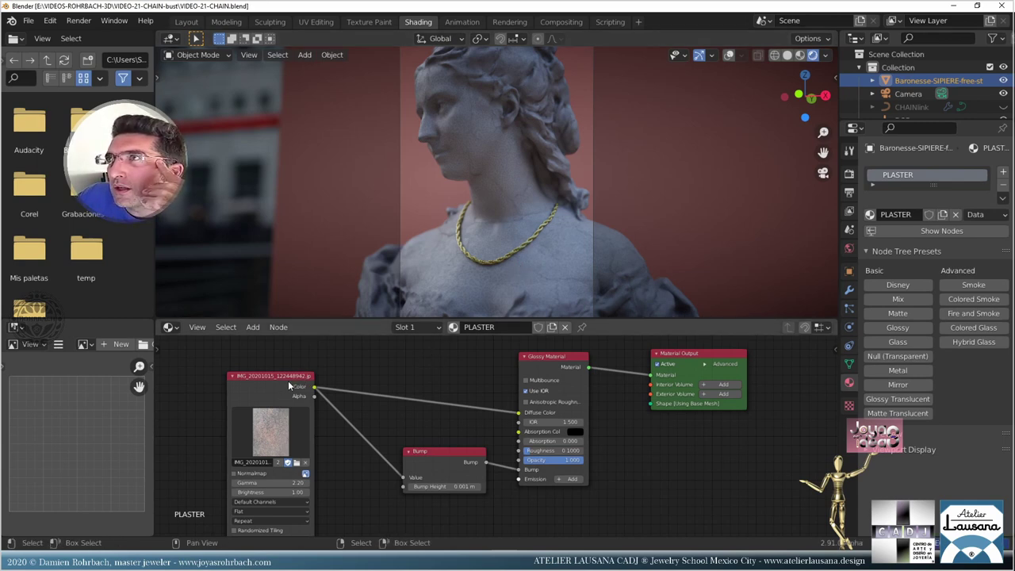
- Duplicate the PLASTER material's image, Bump and Glossy Material nodes and place the copy above the originals
left_click_drag(288, 380, 229, 439)
left_click_drag(422, 452, 374, 487)
left_click_drag(552, 357, 519, 411)
scroll(520, 411, "down", 4)
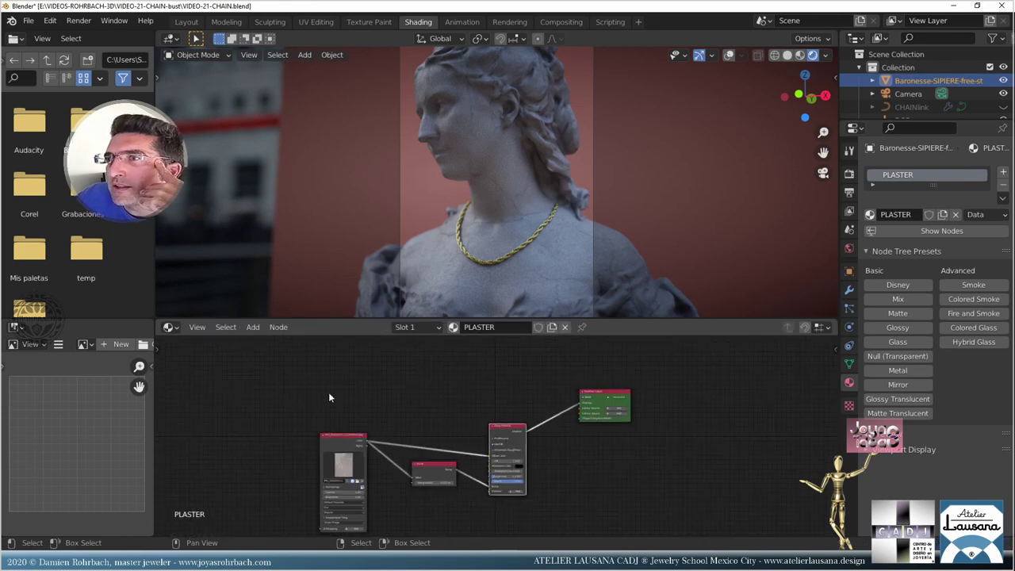
left_click_drag(287, 379, 523, 508)
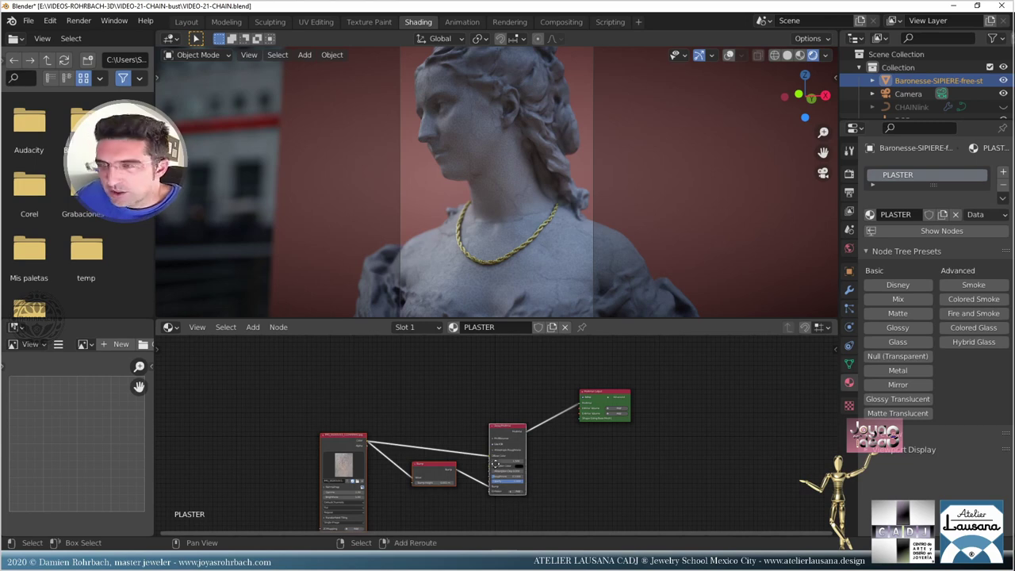
key("shift+d")
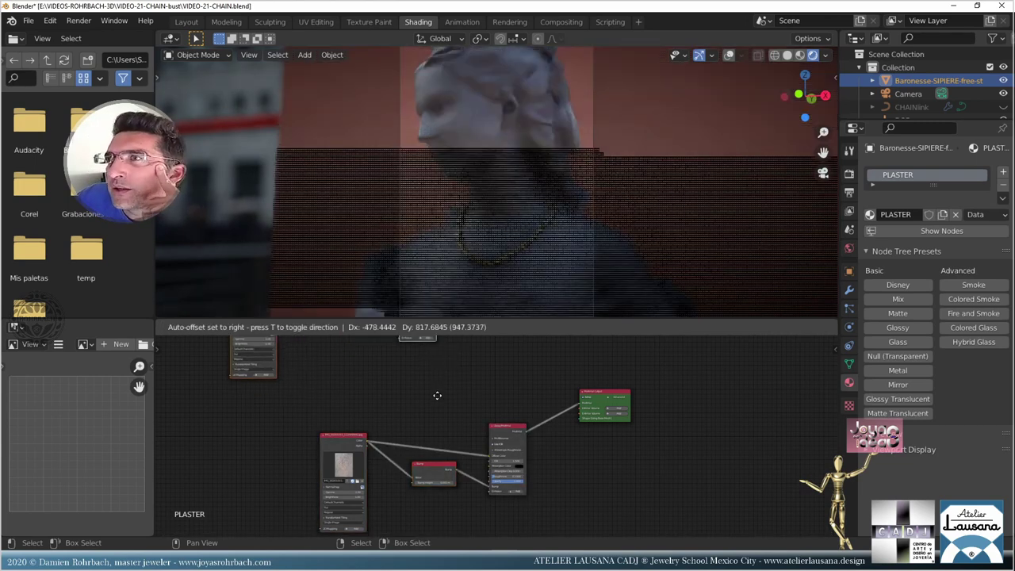
left_click(460, 399)
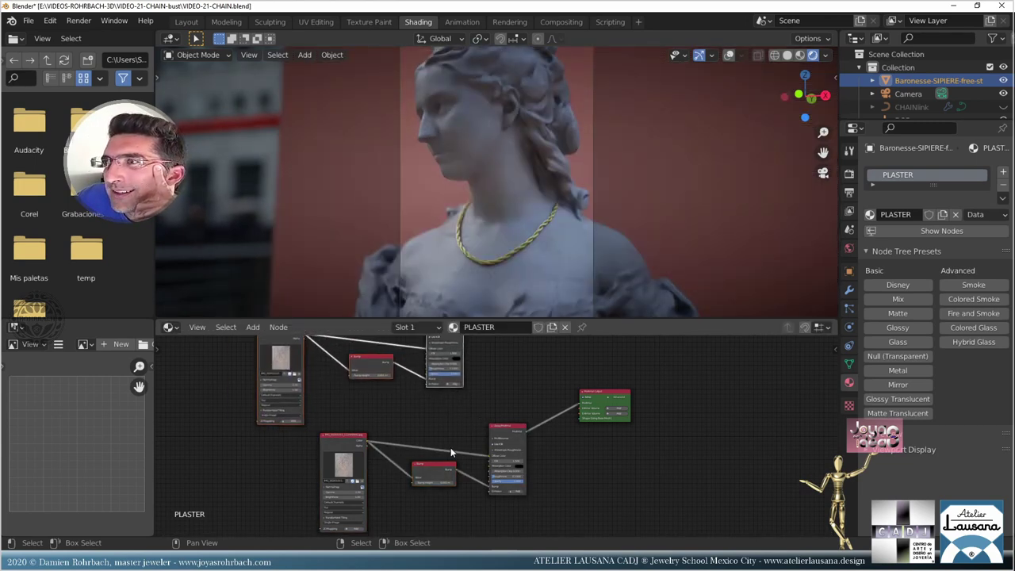
middle_click_drag(451, 452, 314, 341)
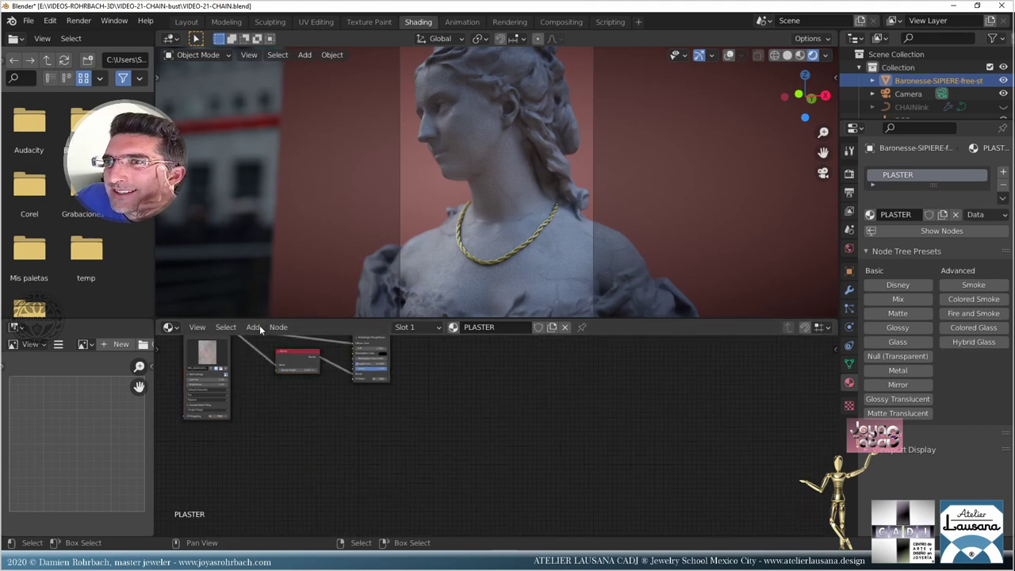
left_click(260, 328)
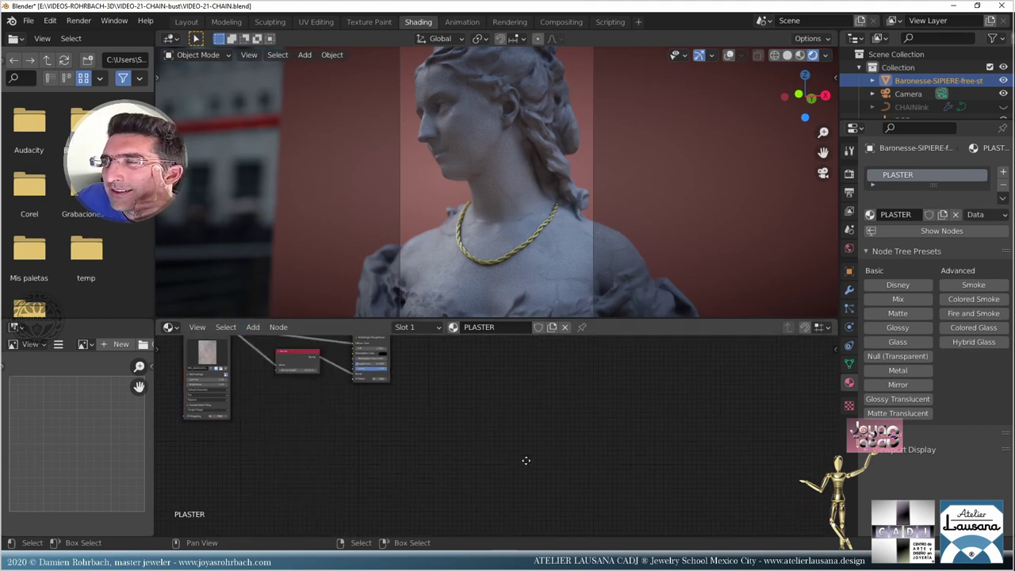
middle_click_drag(525, 460, 584, 483)
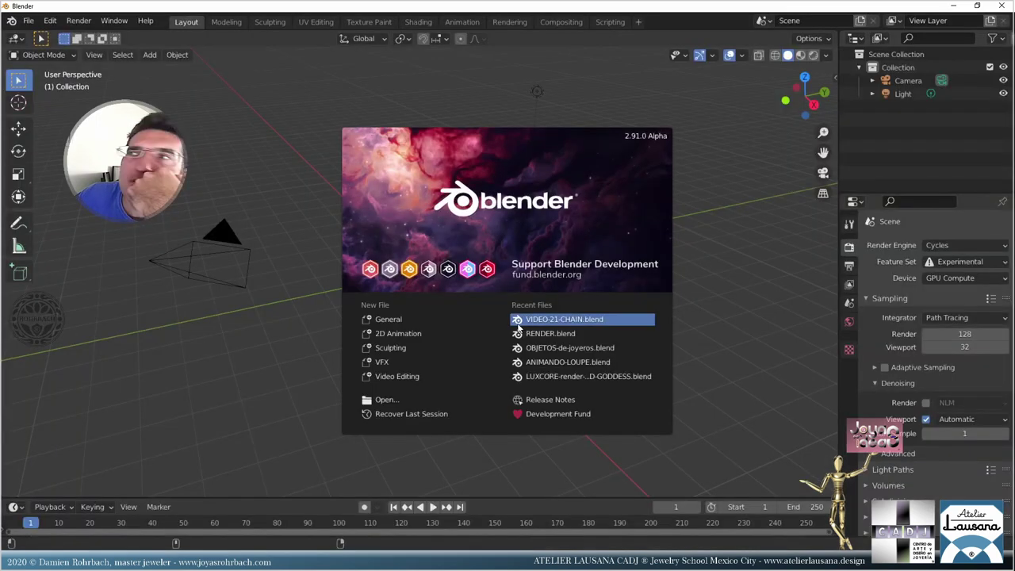
- Reopen VIDEO-21-CHAIN.blend, spread out the PLASTER nodes, and place a duplicate of the image, Bump and Glossy Material group above them
left_click(518, 321)
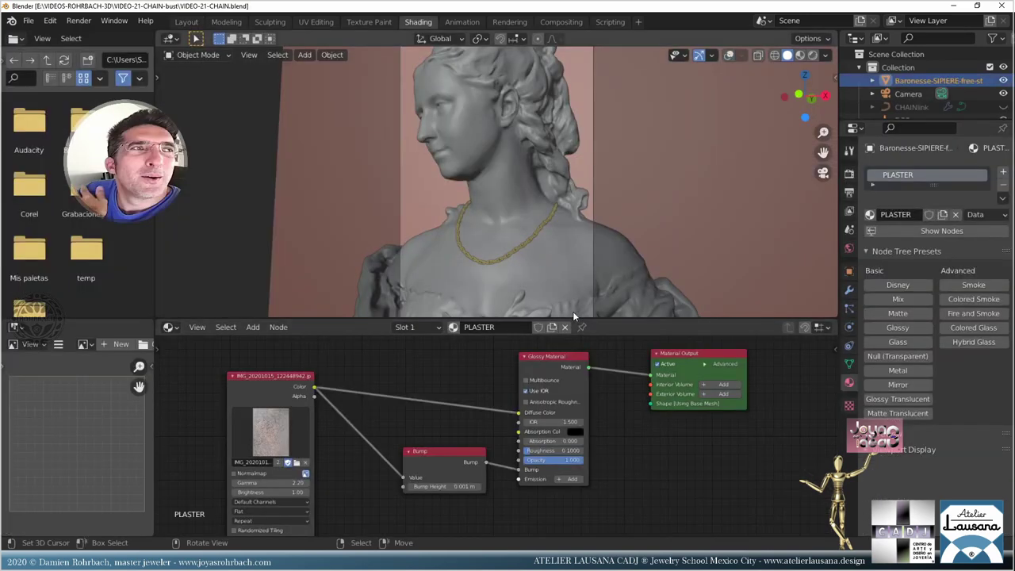
scroll(393, 415, "down", 3)
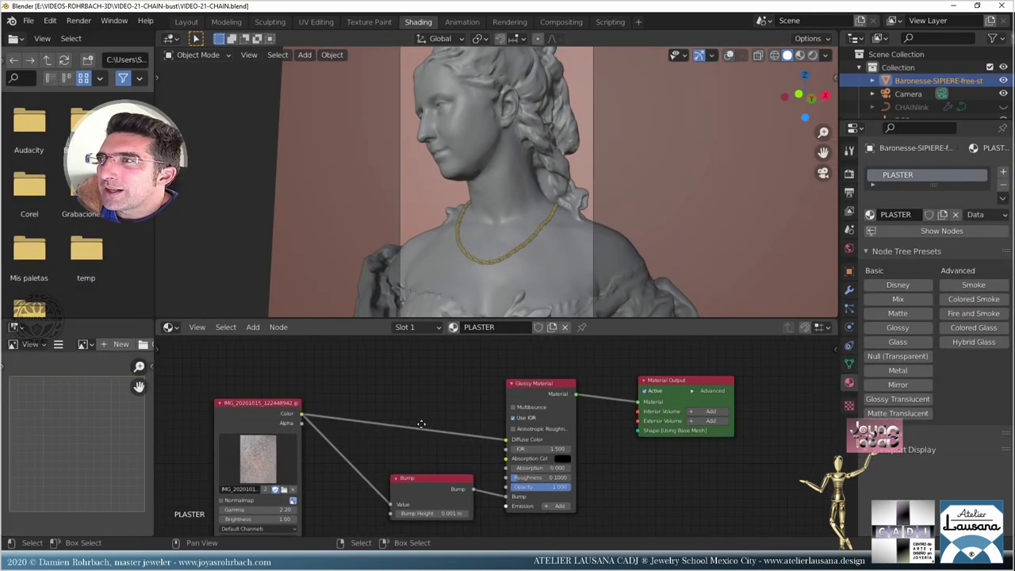
left_click_drag(300, 436, 256, 458)
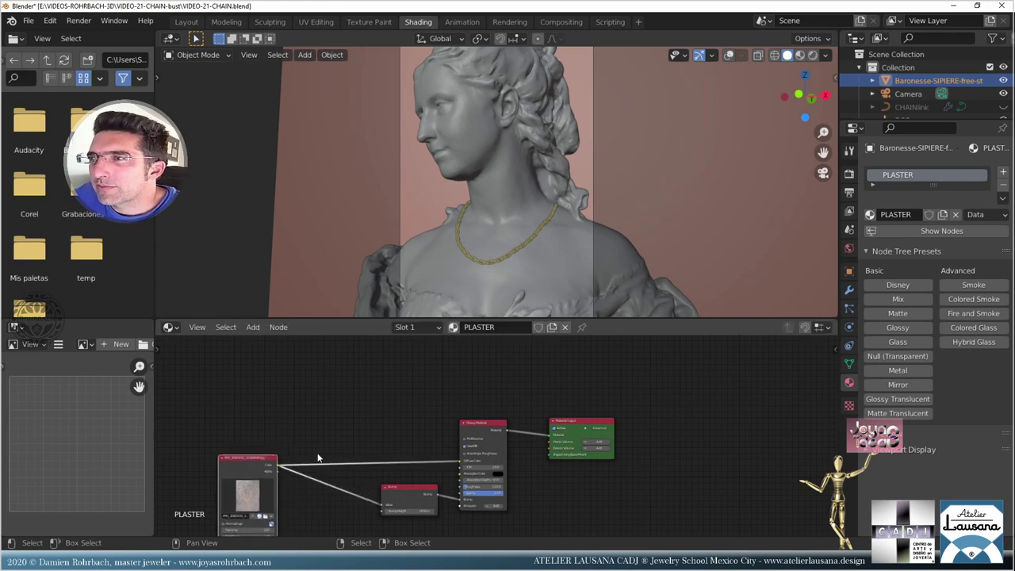
left_click_drag(396, 488, 371, 506)
left_click_drag(230, 384, 479, 522)
key("shift+d")
left_click(439, 395)
middle_click_drag(439, 401, 425, 418)
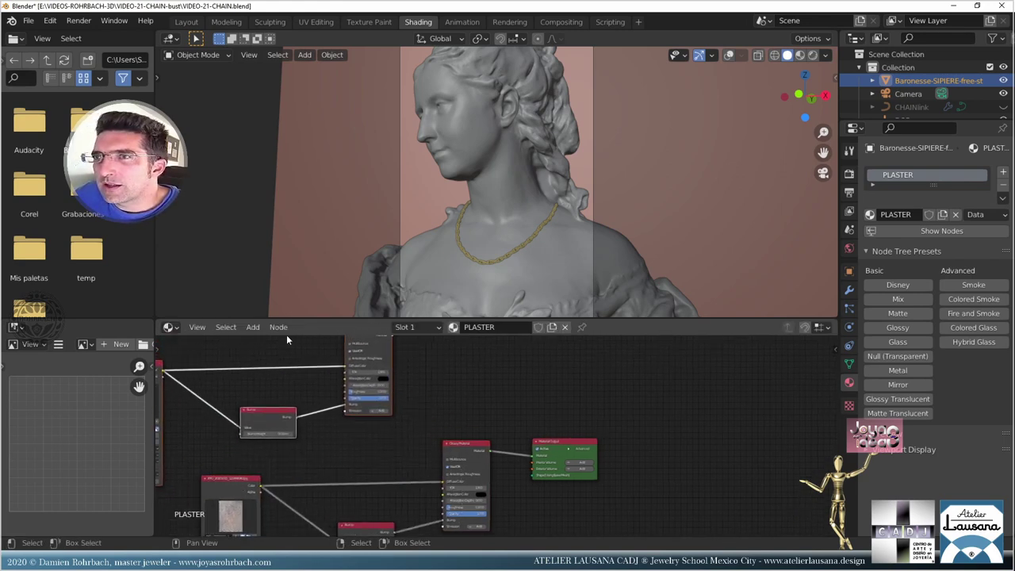
- Insert a Mix material node between the original Glossy Material and the Material Output
left_click(252, 327)
left_click(266, 344)
type("mi")
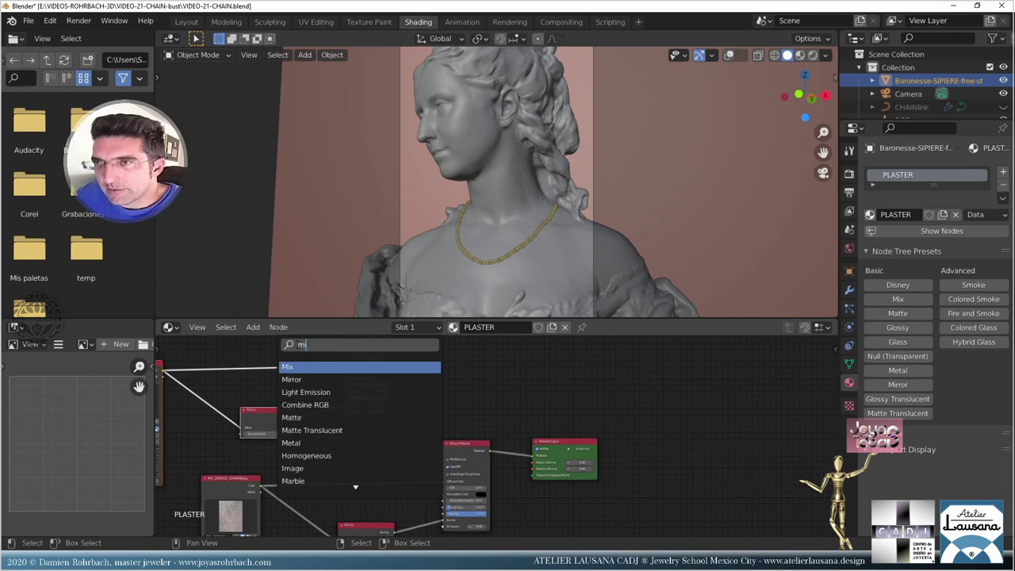
left_click(310, 367)
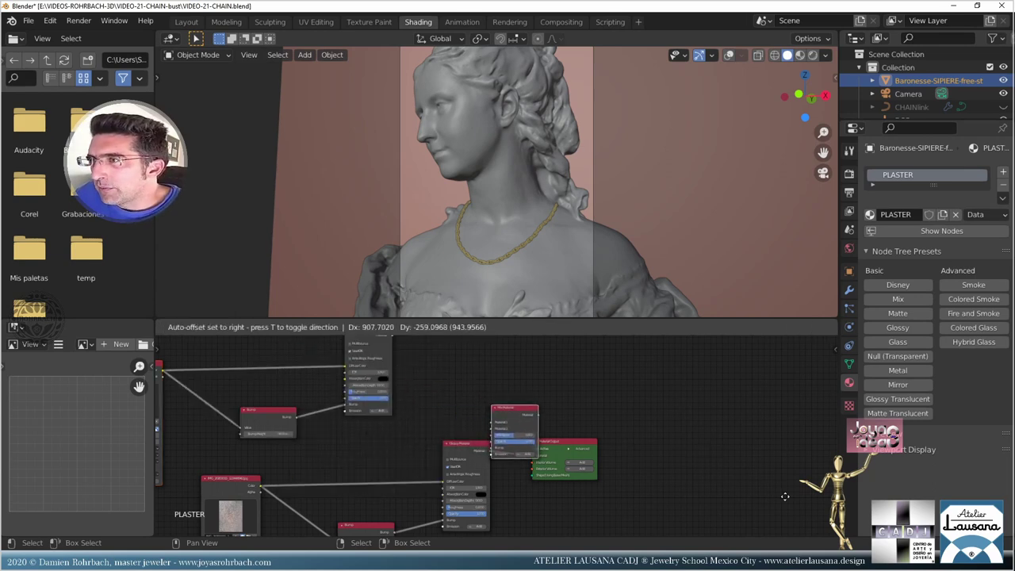
left_click(531, 425)
left_click_drag(467, 442, 447, 456)
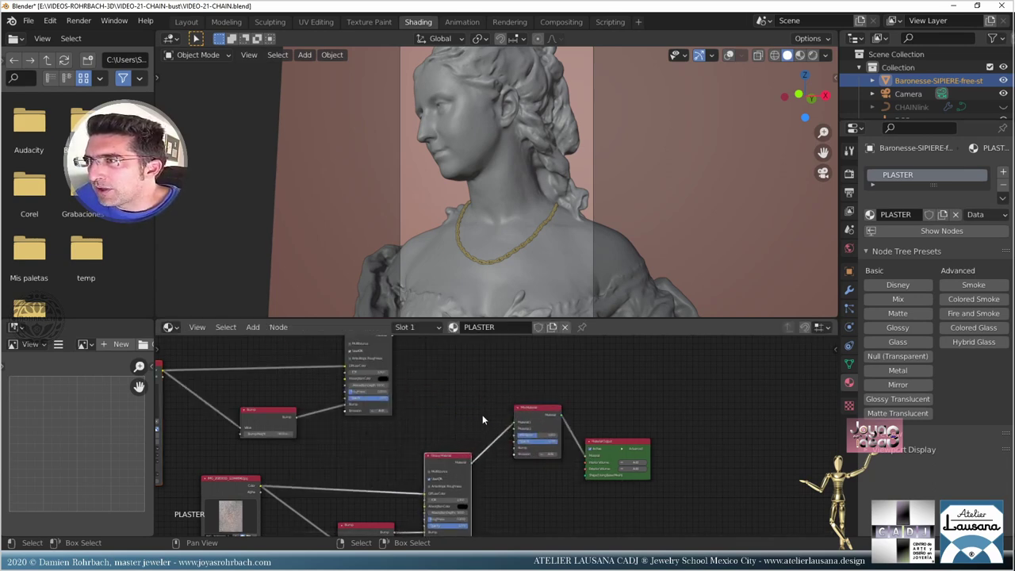
- Connect the duplicated Glossy Material directly to the Material Output, move the Mix node aside, and save the file
middle_click_drag(473, 409, 471, 449)
left_click_drag(388, 376, 515, 469)
middle_click_drag(515, 469, 595, 415)
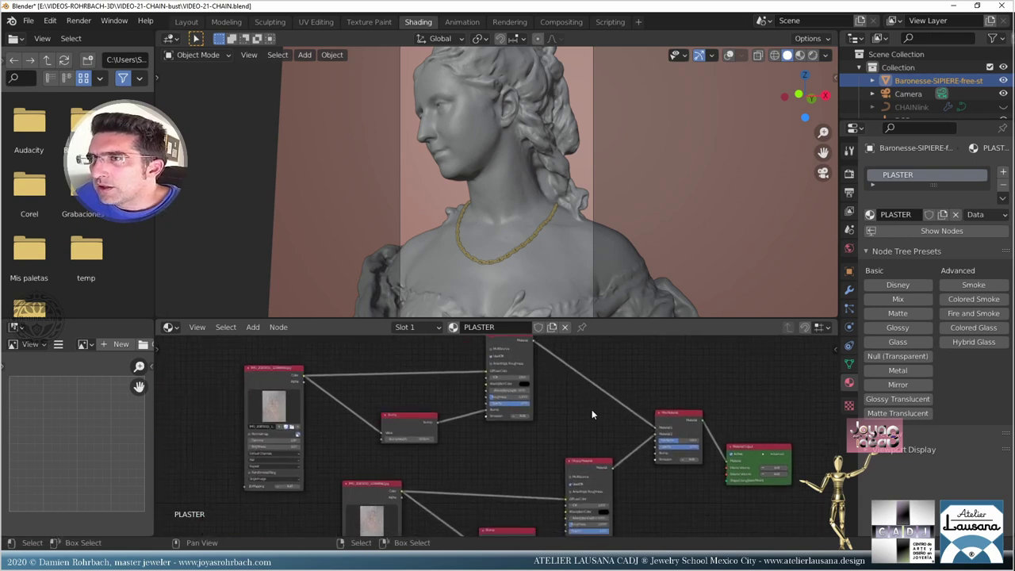
left_click_drag(660, 432, 678, 475)
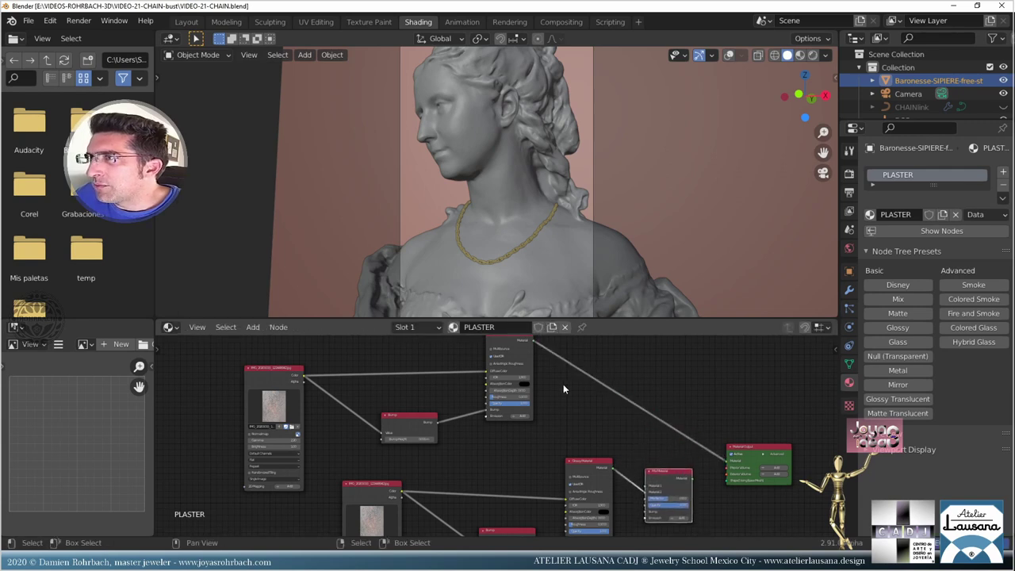
- Show the rendered view, try IMG_20201012_145704786.jpg in the duplicated image node, and replace it with IMG_20201005_111206745.jpg
left_click(811, 55)
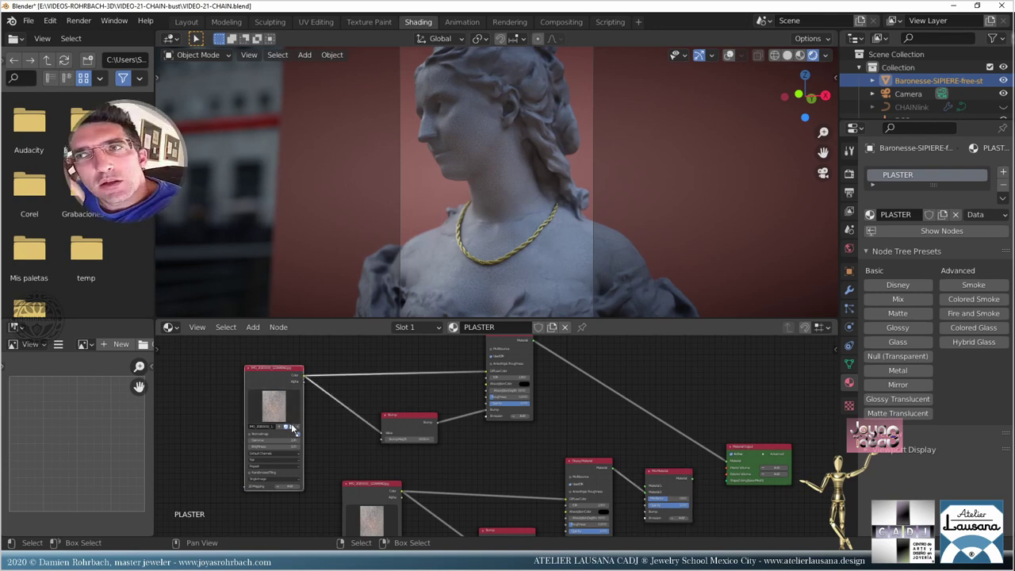
left_click(292, 428)
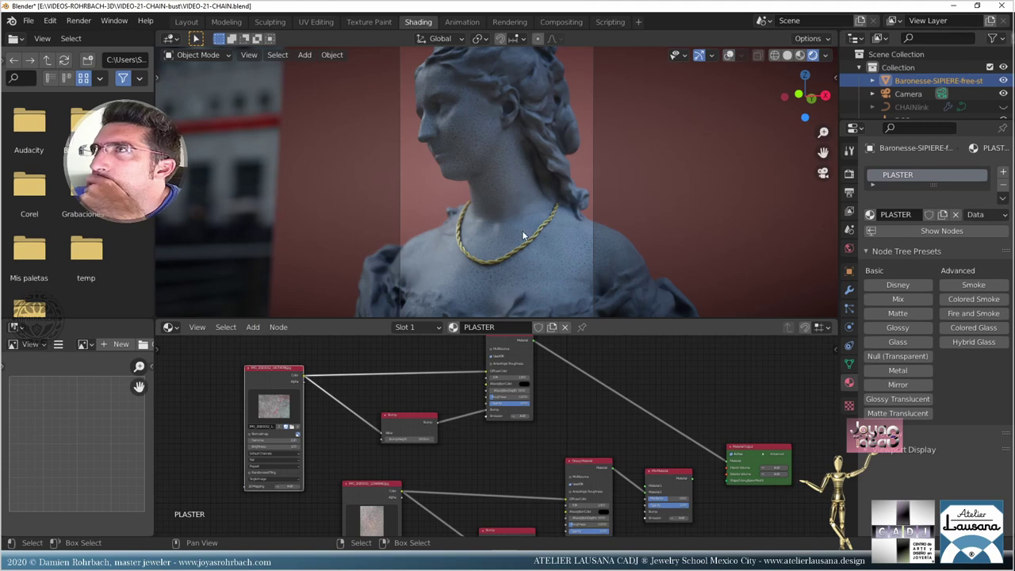
scroll(436, 409, "up", 2)
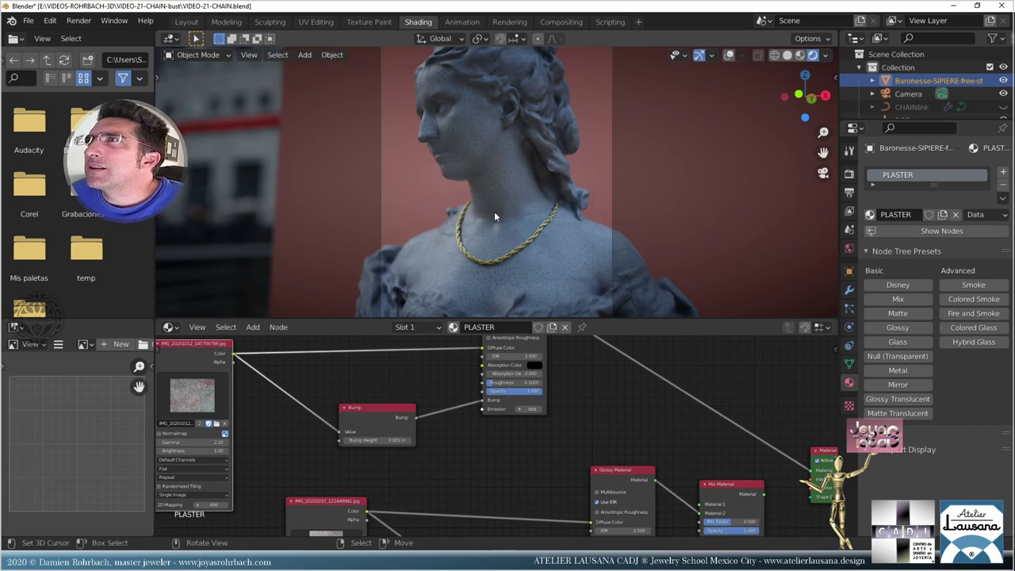
scroll(494, 211, "up", 3)
scroll(494, 211, "up", 3)
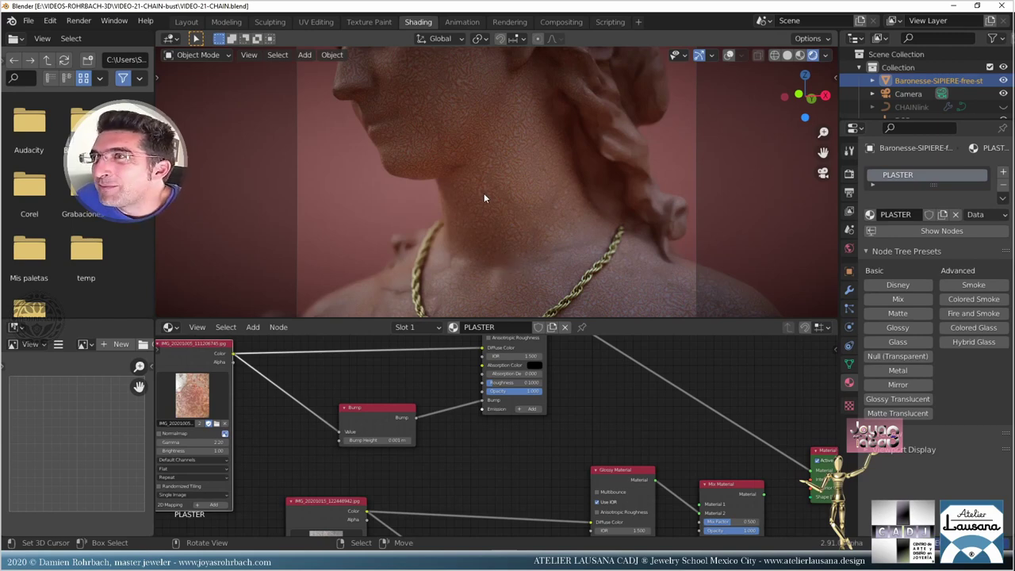
scroll(482, 162, "down", 3)
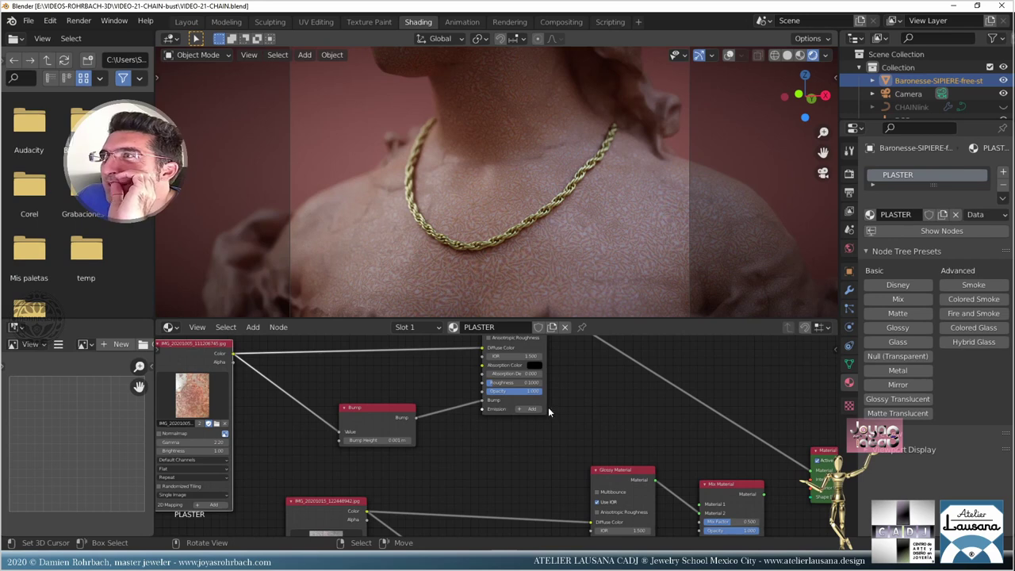
- Connect the duplicated Glossy Material to the Mix node's Material 1, link Mix to the Material Output, and save the file
middle_click_drag(532, 405, 440, 407)
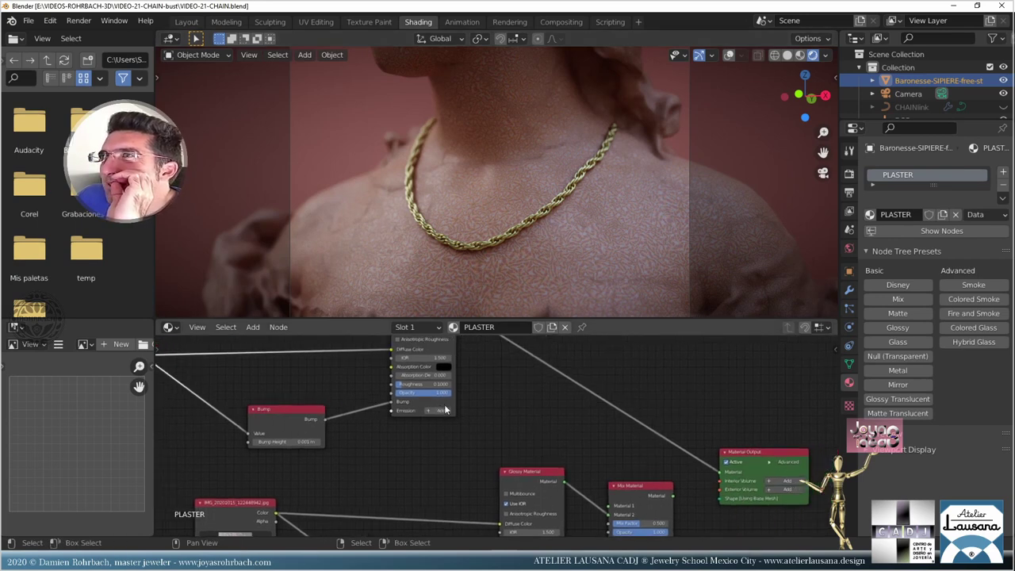
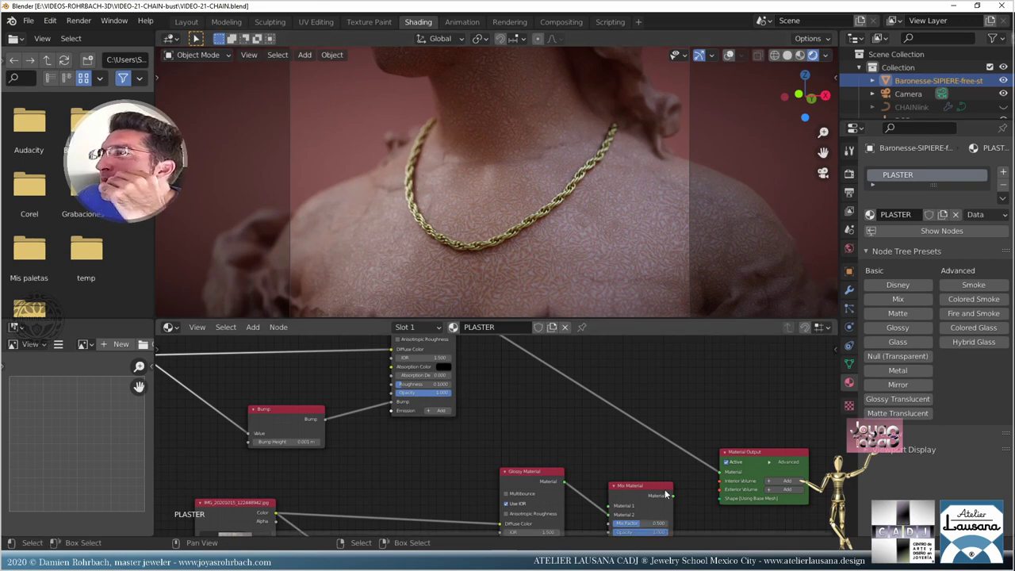
middle_click_drag(509, 461, 284, 451)
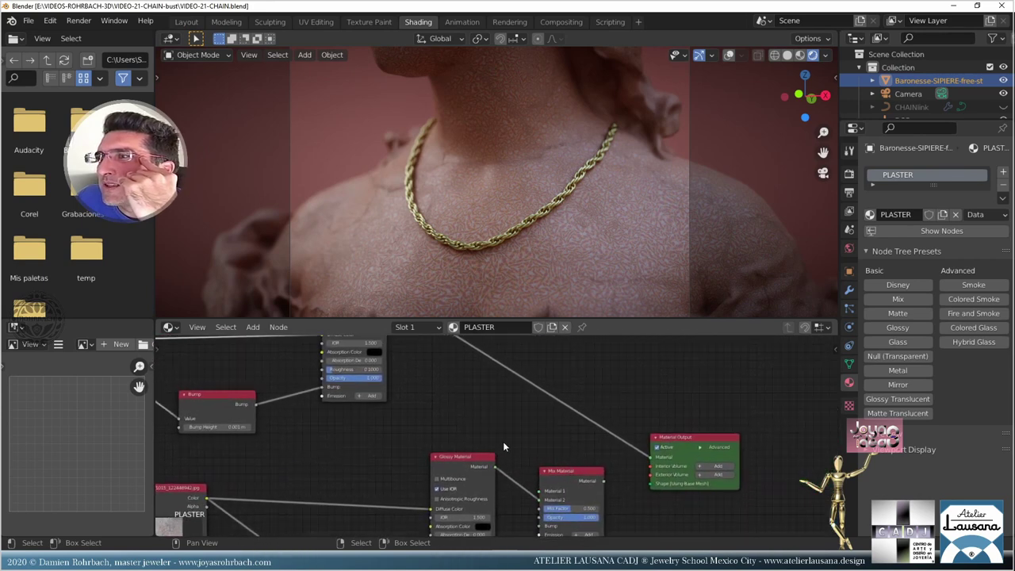
scroll(502, 440, "down", 2)
left_click_drag(423, 338, 528, 477)
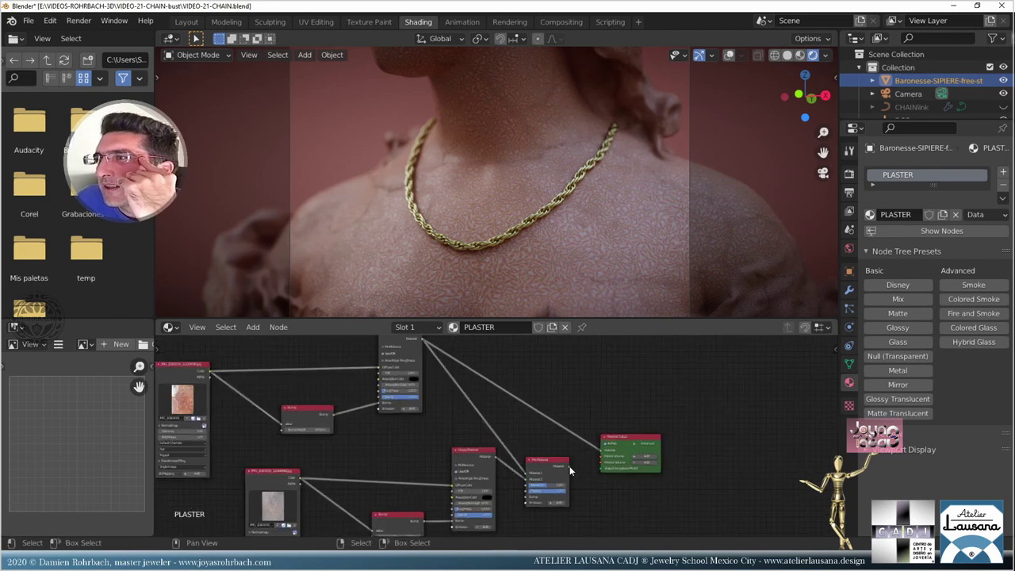
left_click_drag(568, 465, 601, 455)
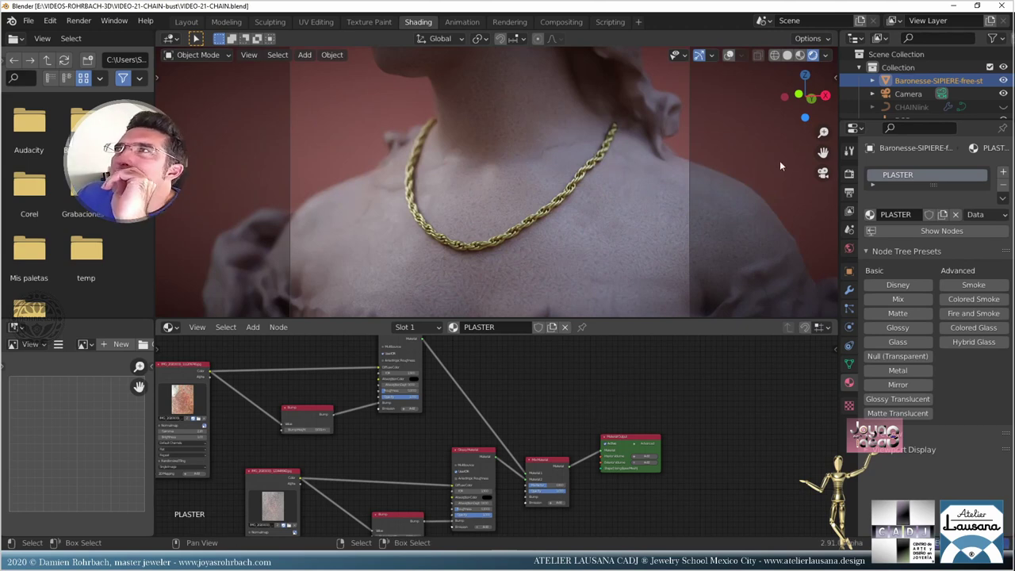
- Switch to the UV Editing workspace and unwrap the whole bust with Project from View through the camera
left_click(317, 22)
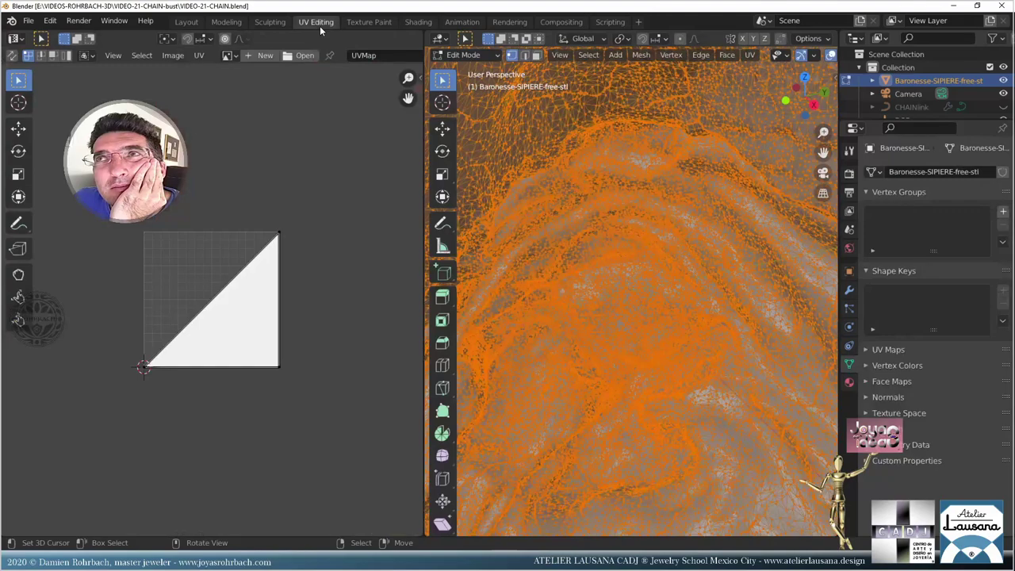
scroll(541, 236, "down", 10)
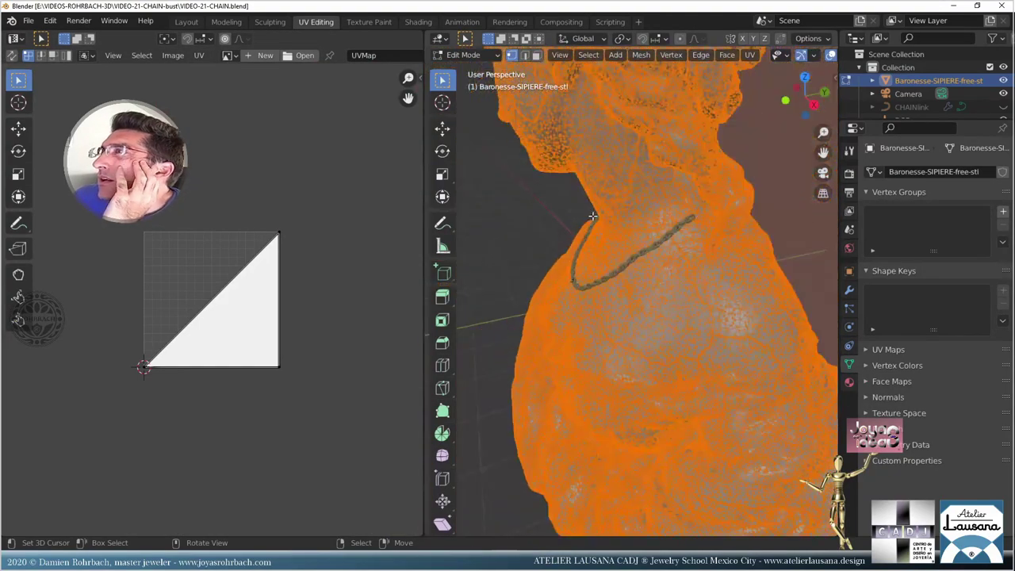
key("KP_0")
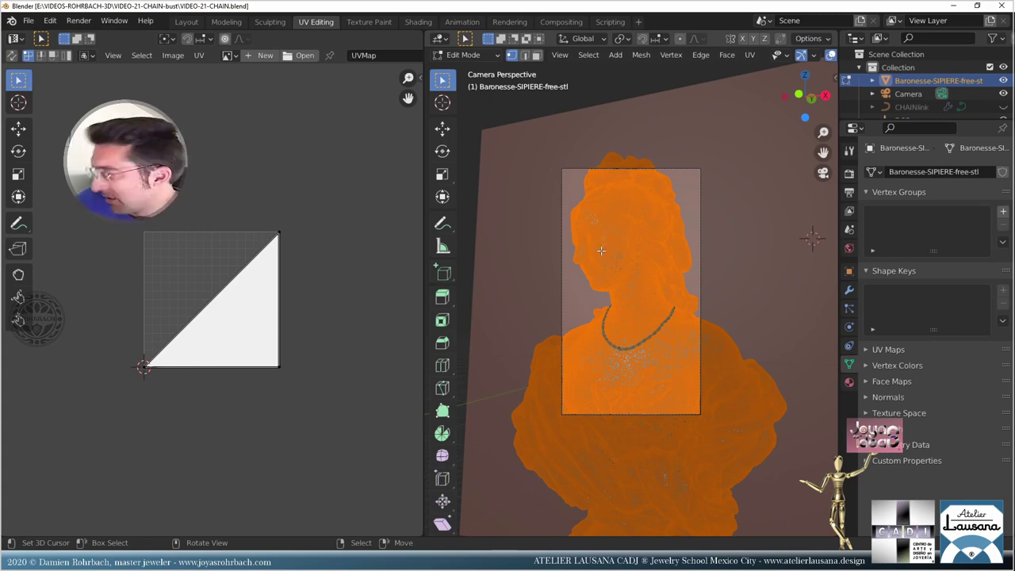
left_click(749, 54)
left_click(759, 193)
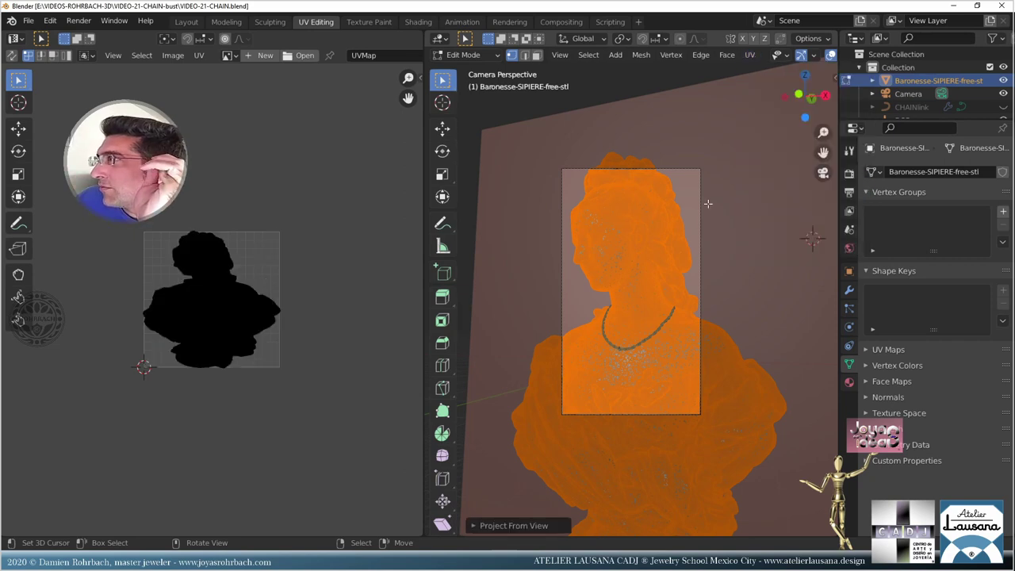
- Narrow the bust's whole UV layout along X, shrink it slightly overall, and return to the Shading workspace
scroll(250, 332, "up", 2)
key("a")
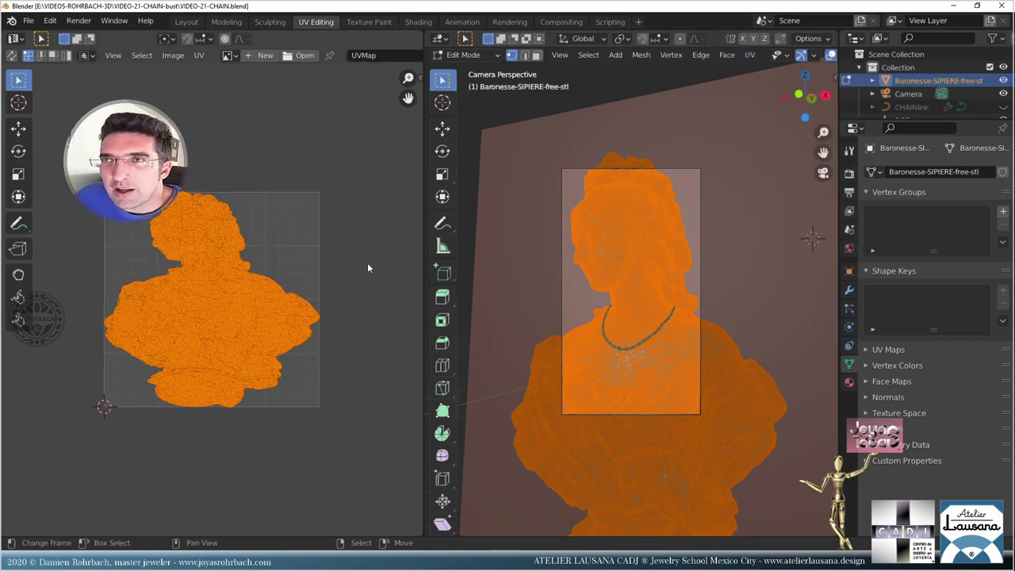
key("s")
key("x")
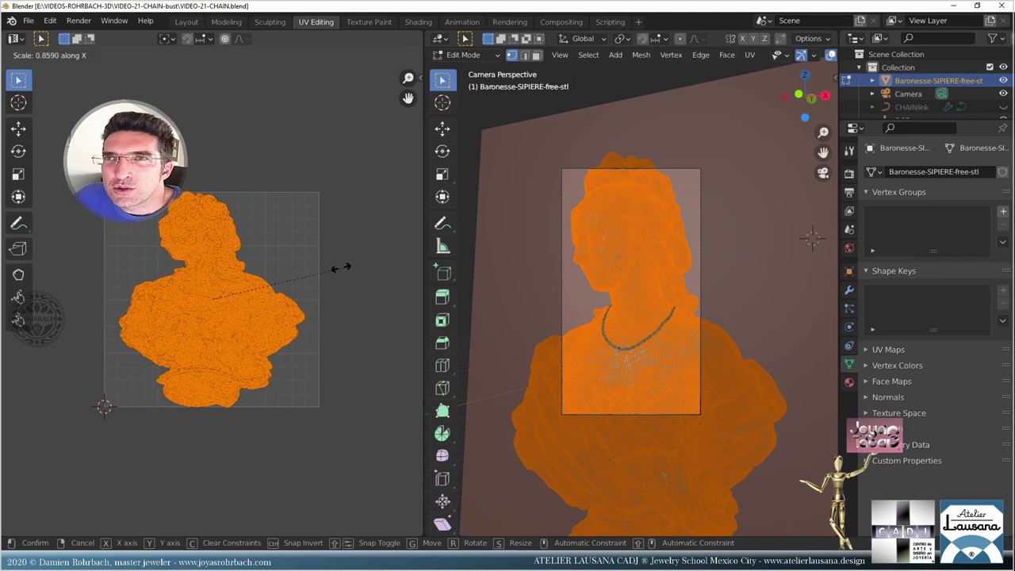
left_click(339, 268)
key("s")
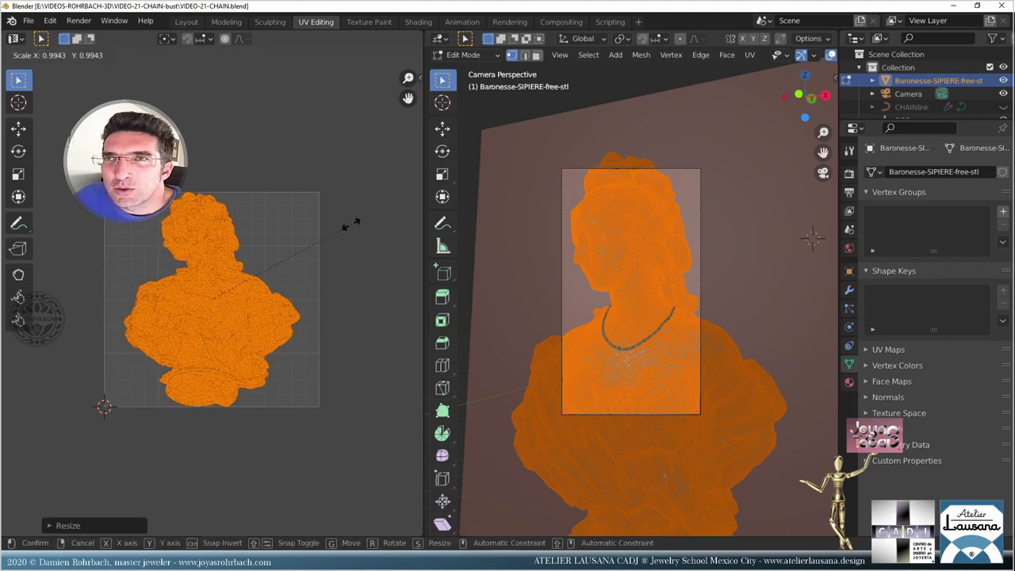
left_click(351, 227)
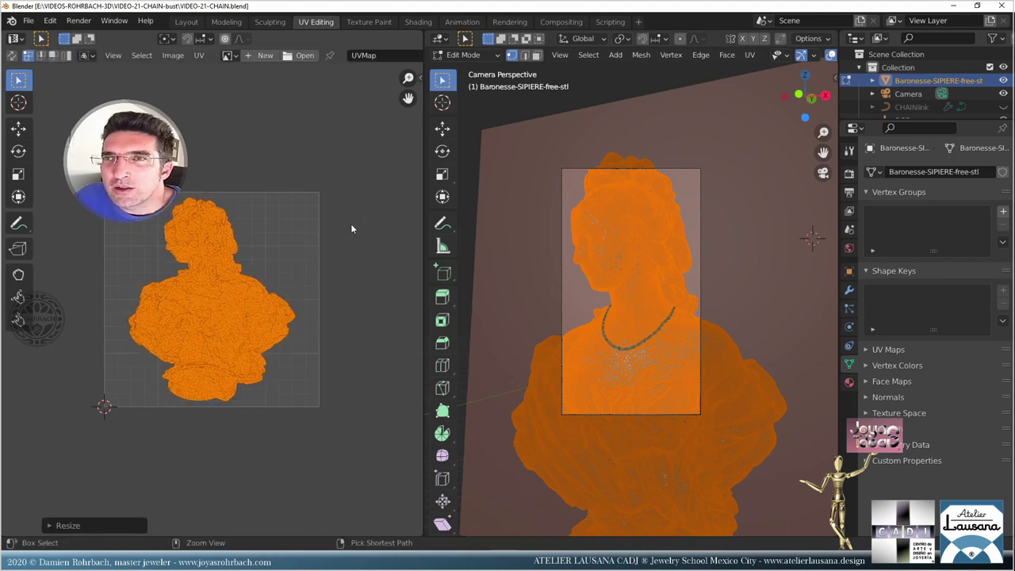
left_click(435, 23)
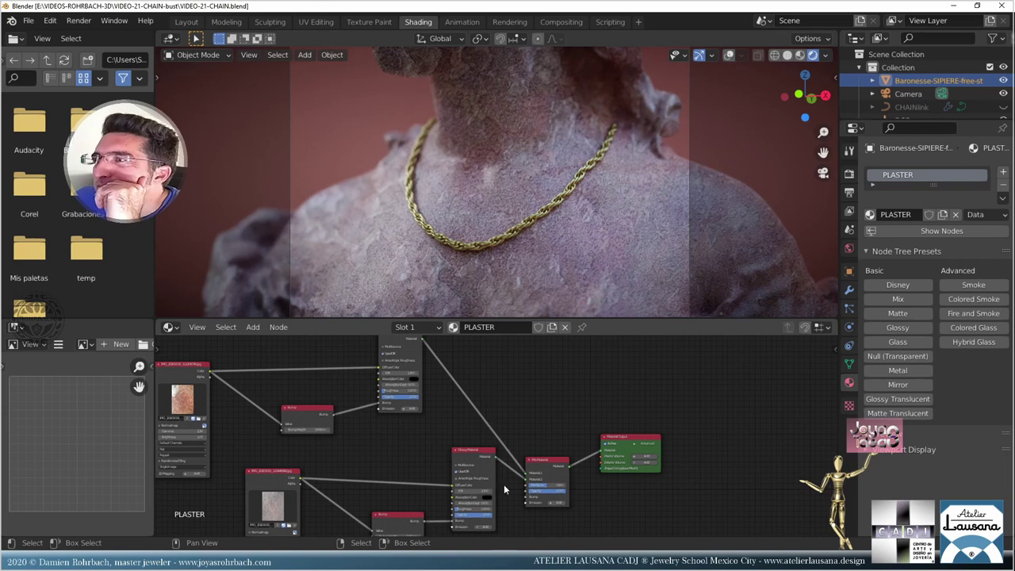
- Try Mix Factors of 1 and 0 on the plaster's Mix Material node, and return it to 0.5
scroll(586, 504, "up", 1)
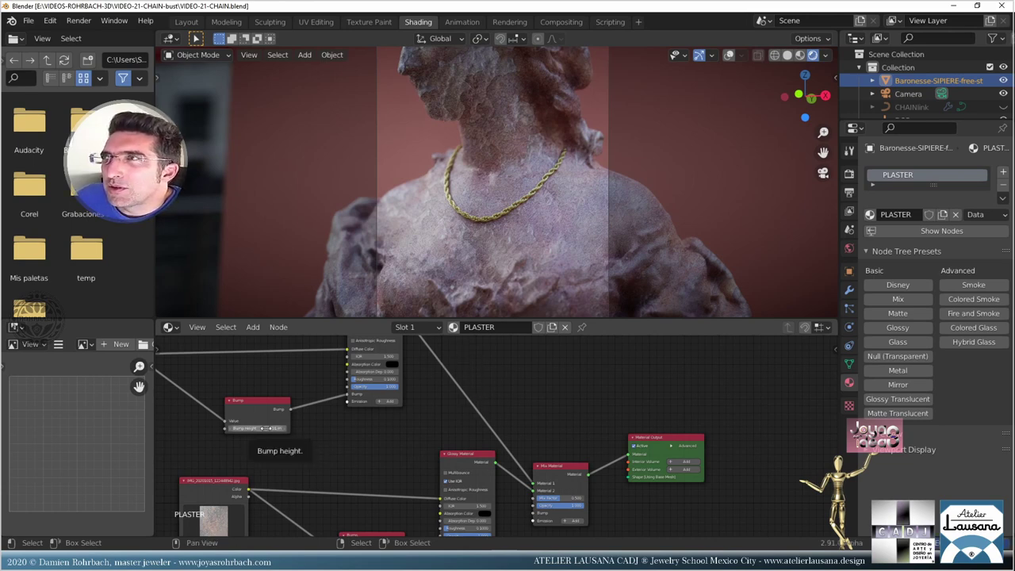
left_click(560, 499)
type("1")
key("Return")
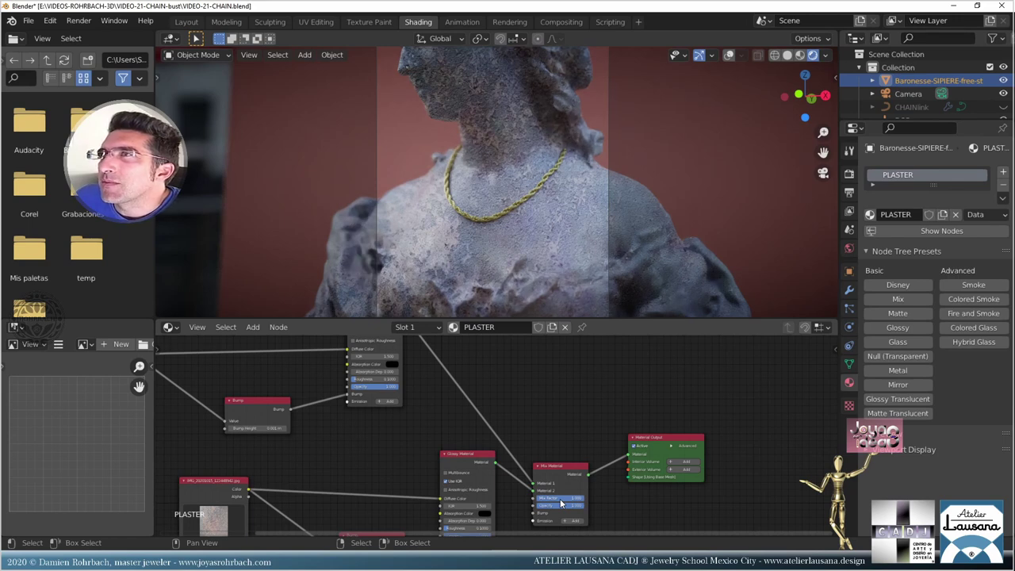
left_click(561, 498)
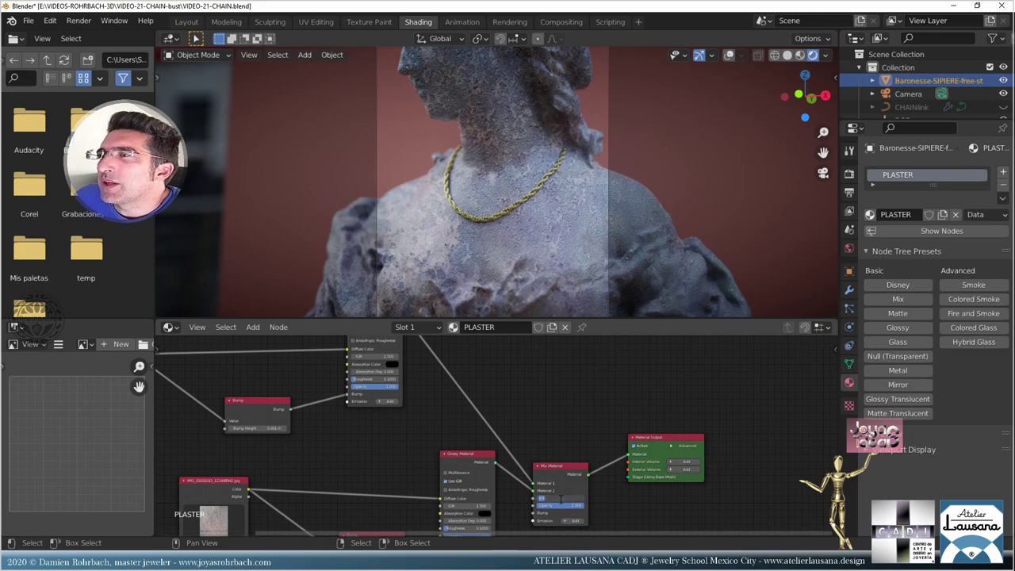
type("0.5")
key("Return")
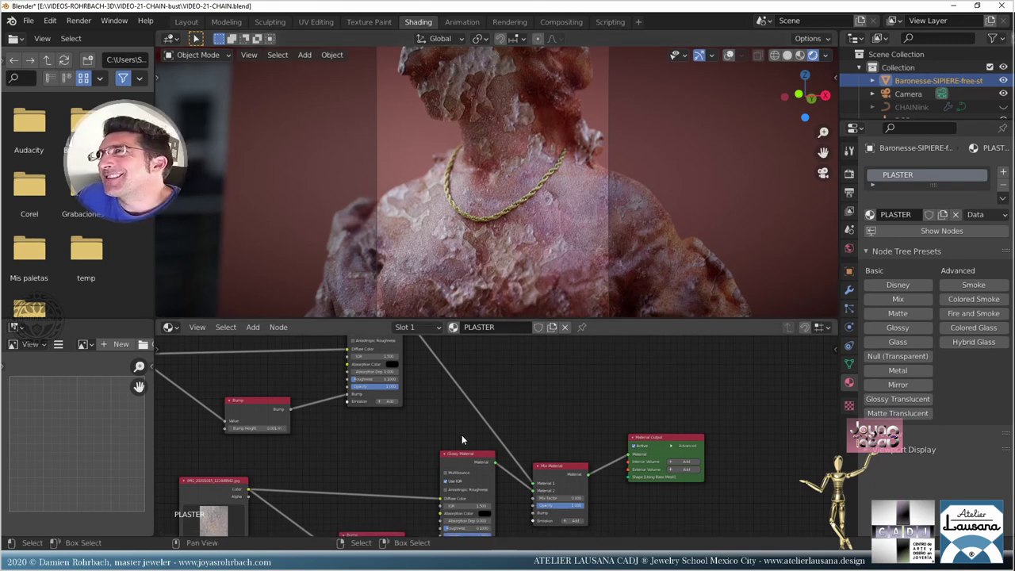
left_click_drag(555, 496, 555, 496)
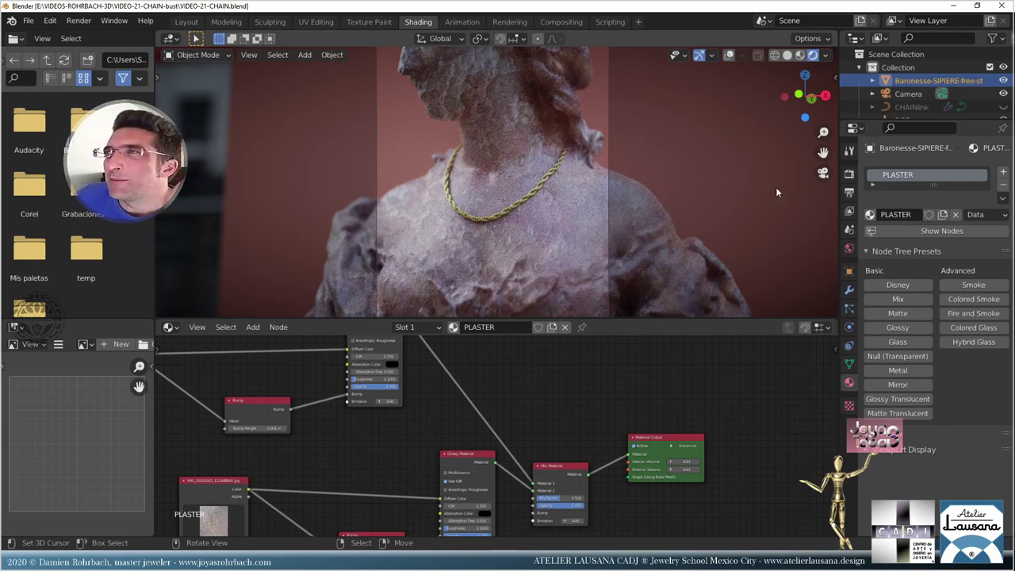
- Select theCHAIN-on-the-bust and set the Roughness of its GOLD Metal Material node to 0.001
scroll(916, 103, "down", 3)
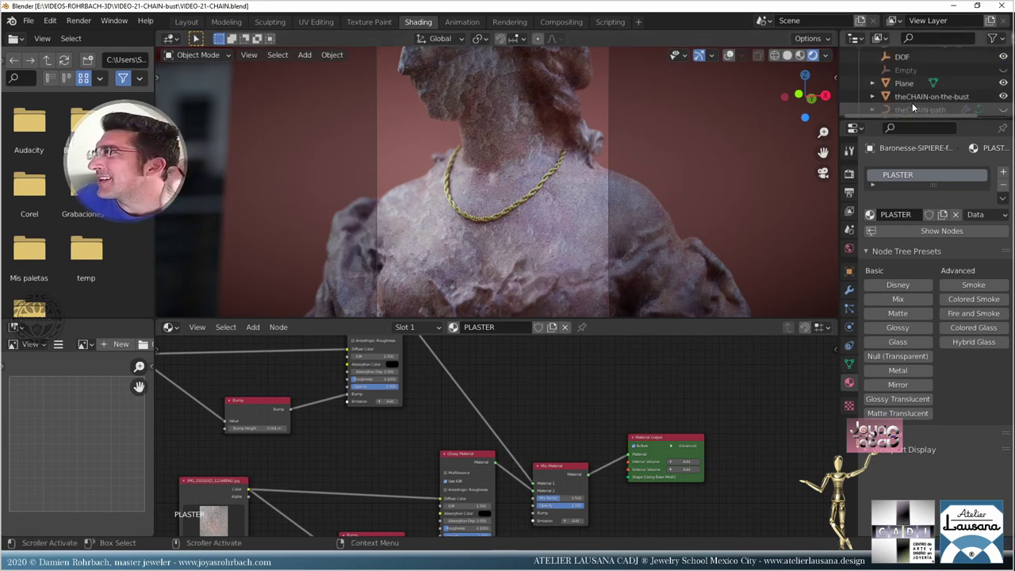
left_click(920, 96)
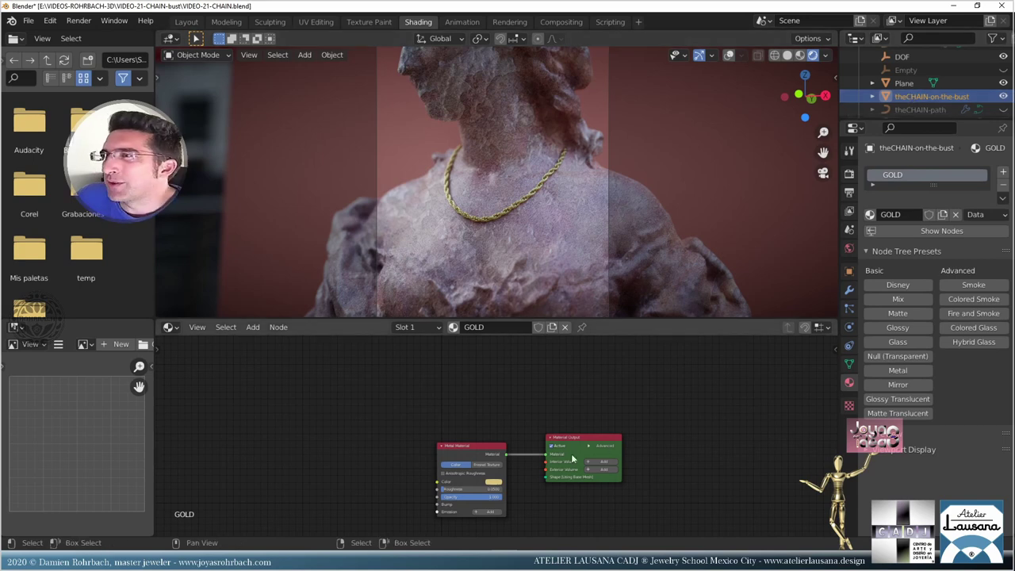
scroll(467, 526, "up", 1)
left_click(468, 503)
type("0.001")
key("Return")
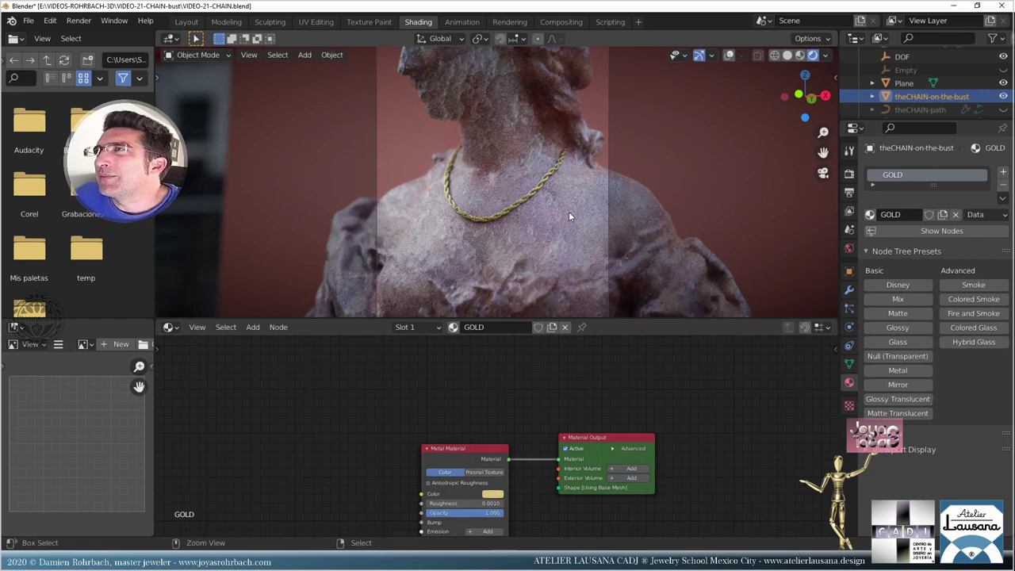
- Adjust the GOLD metal colour to about hue 0.120 and saturation 0.399, and darken its value slightly
left_click(499, 494)
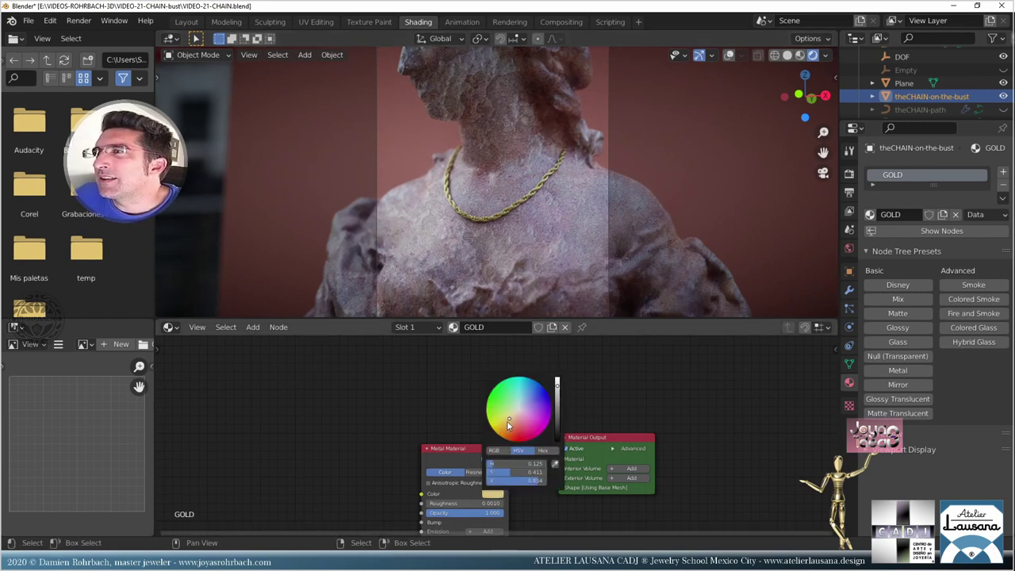
left_click_drag(509, 418, 506, 420)
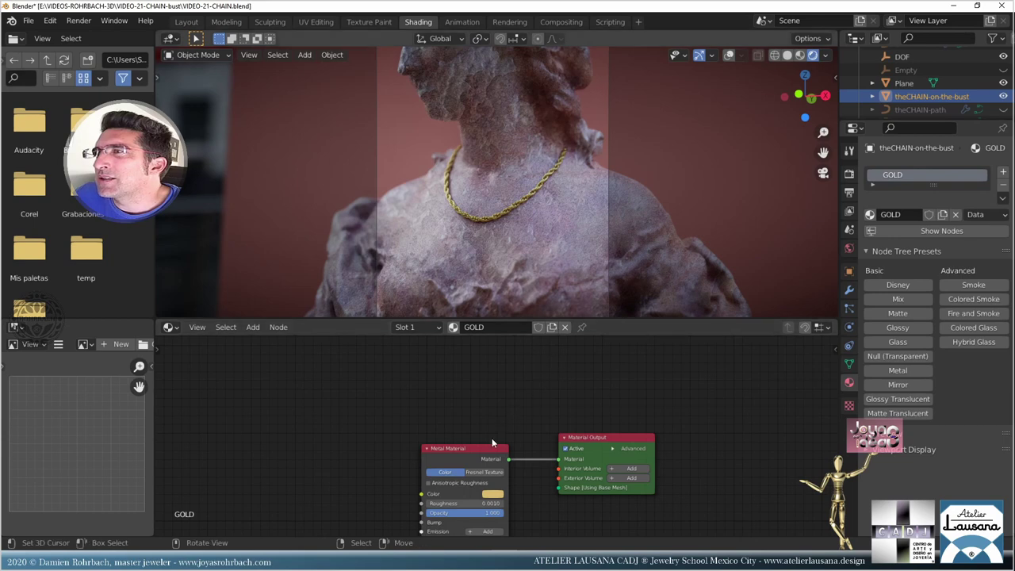
left_click(493, 495)
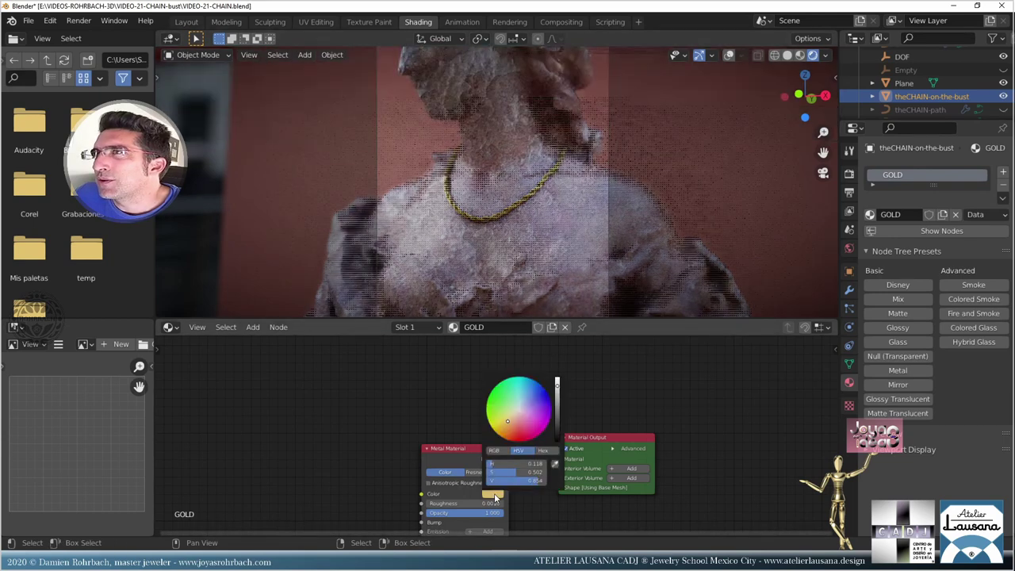
left_click(512, 422)
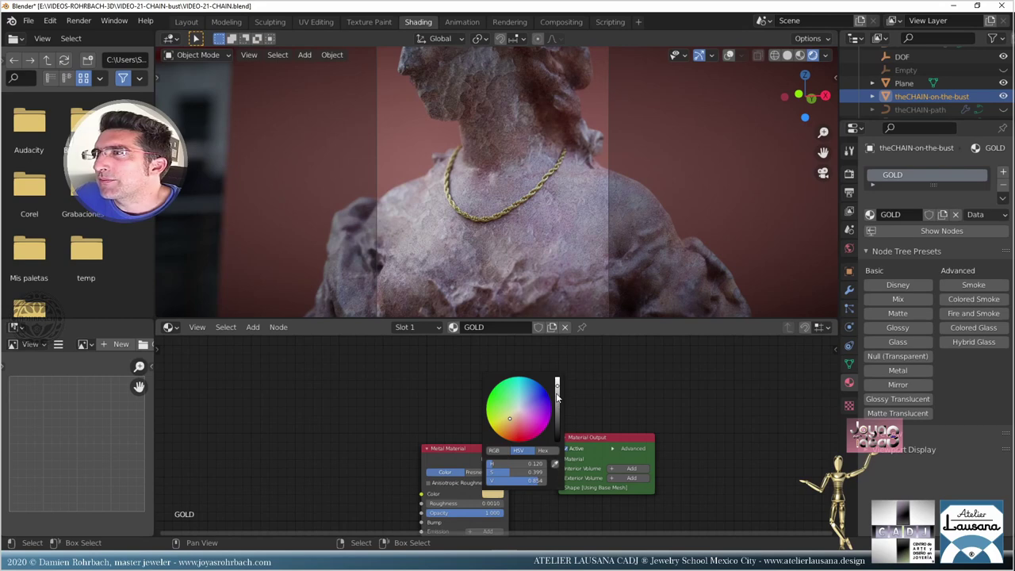
left_click_drag(557, 396, 558, 406)
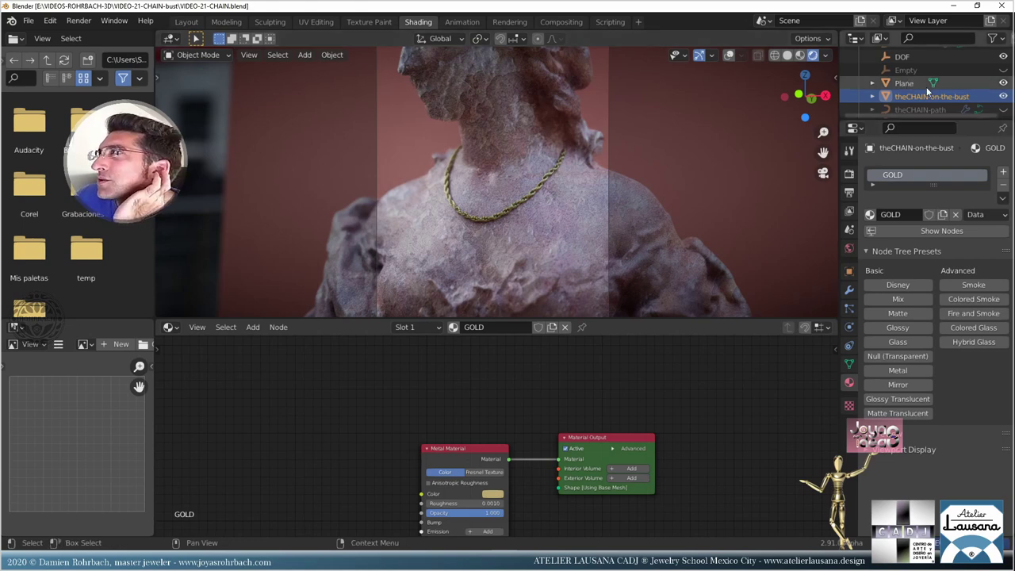
- Select the bust and set the upper Bump node's Bump Height in the PLASTER material to 0.0002 m
scroll(924, 79, "up", 4)
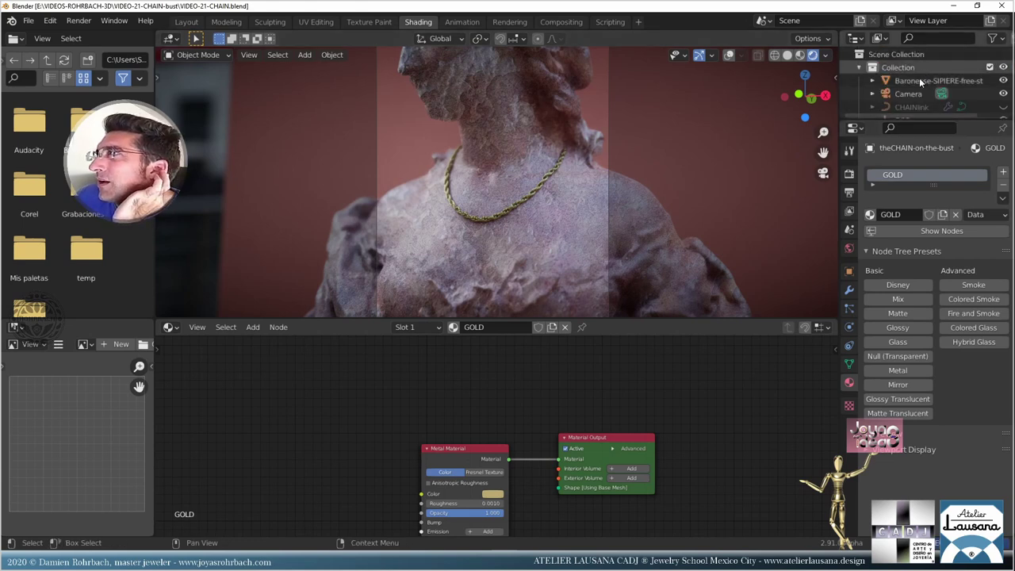
left_click(922, 81)
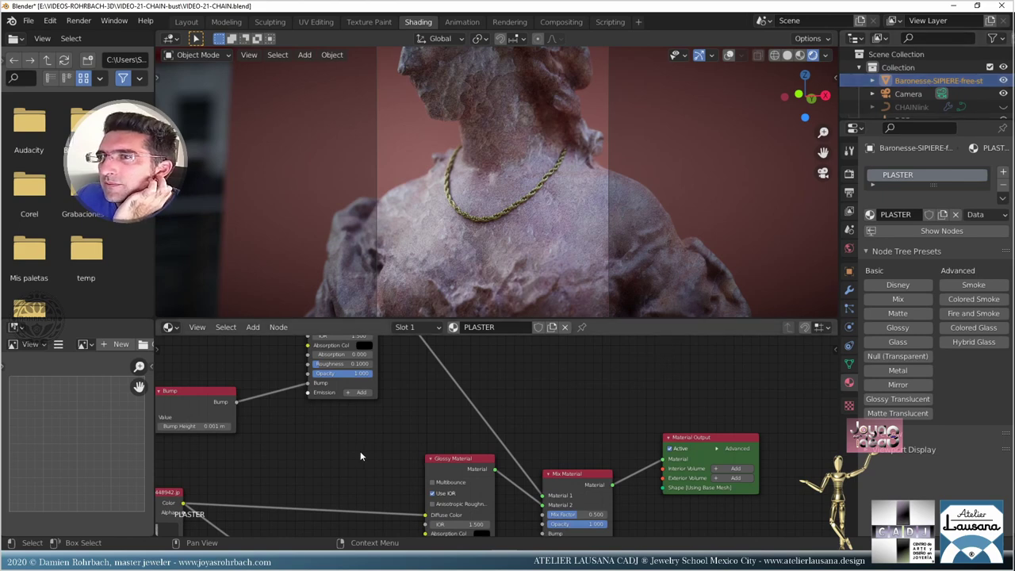
middle_click_drag(431, 412, 586, 368)
left_click(330, 382)
type("02")
key("Return")
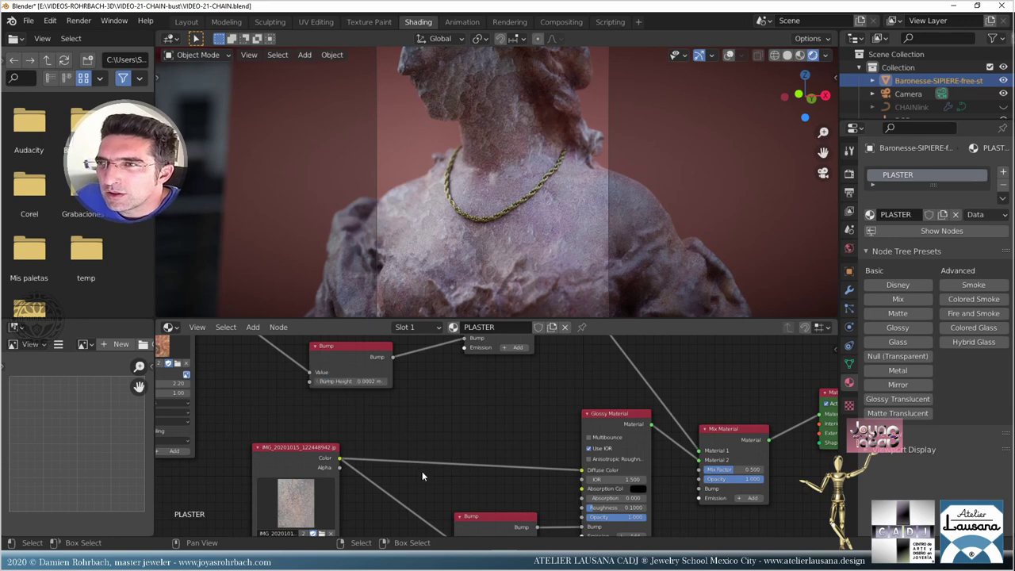
- Set the Bump Height of the Bump node fed by the lower plaster image to 0.0002 m
scroll(461, 379, "down", 2)
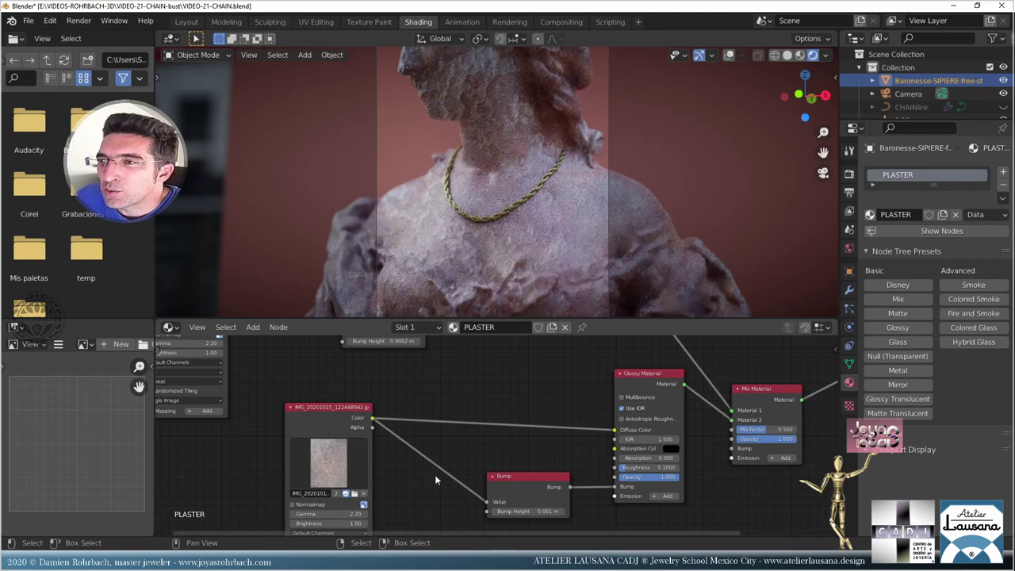
scroll(364, 484, "down", 3, "shift")
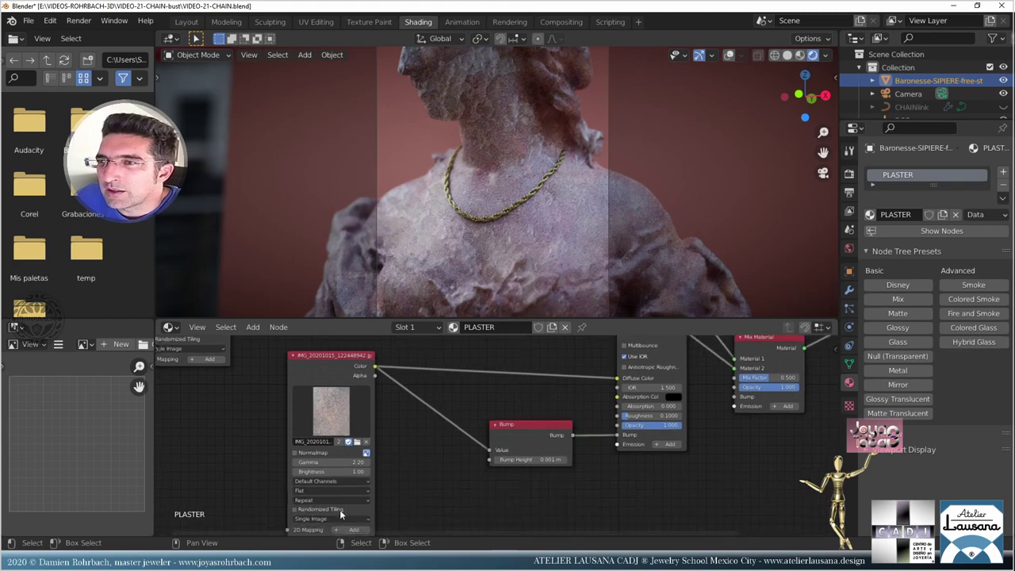
left_click(533, 459)
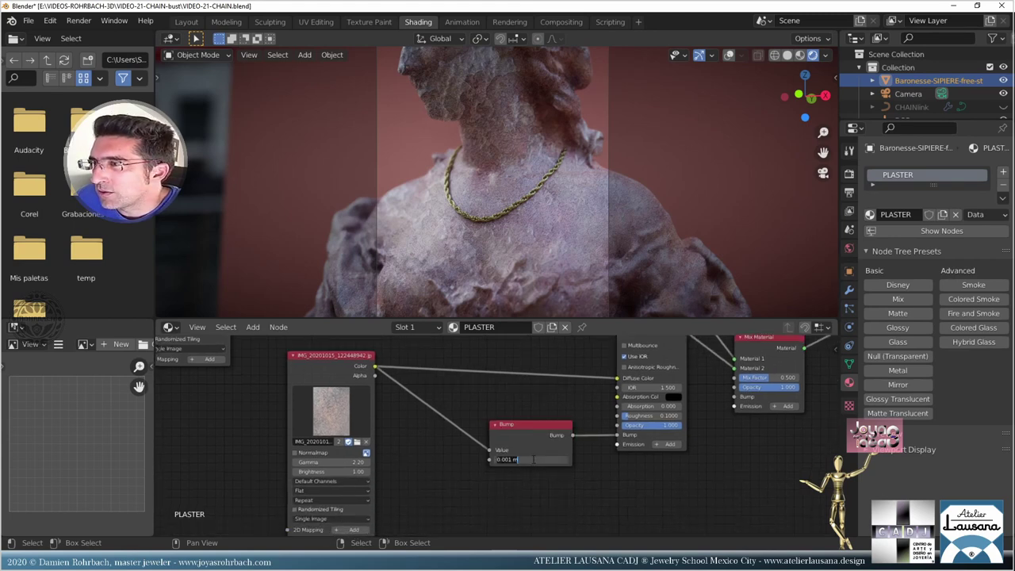
type("0.000")
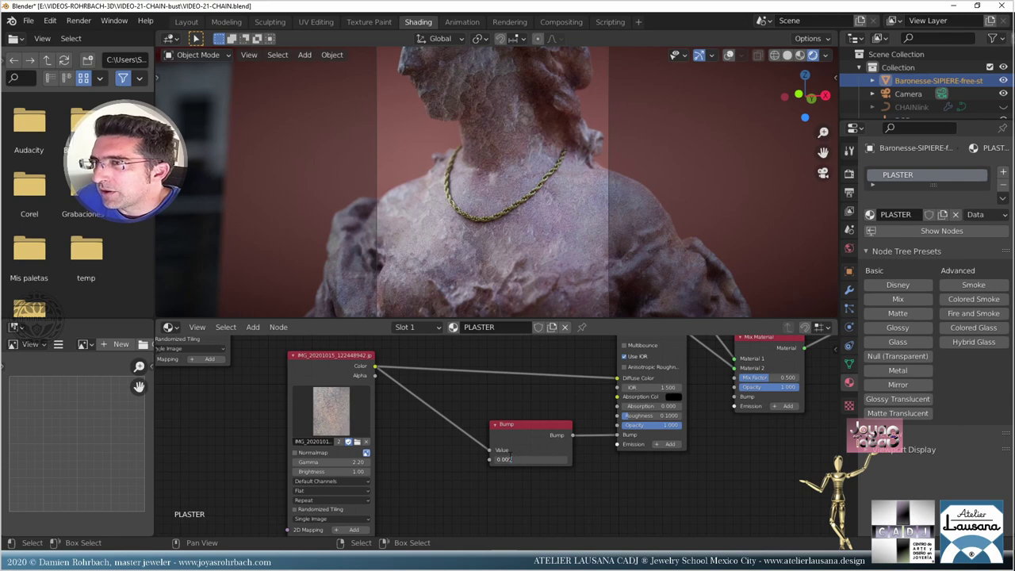
type("2")
key("Return")
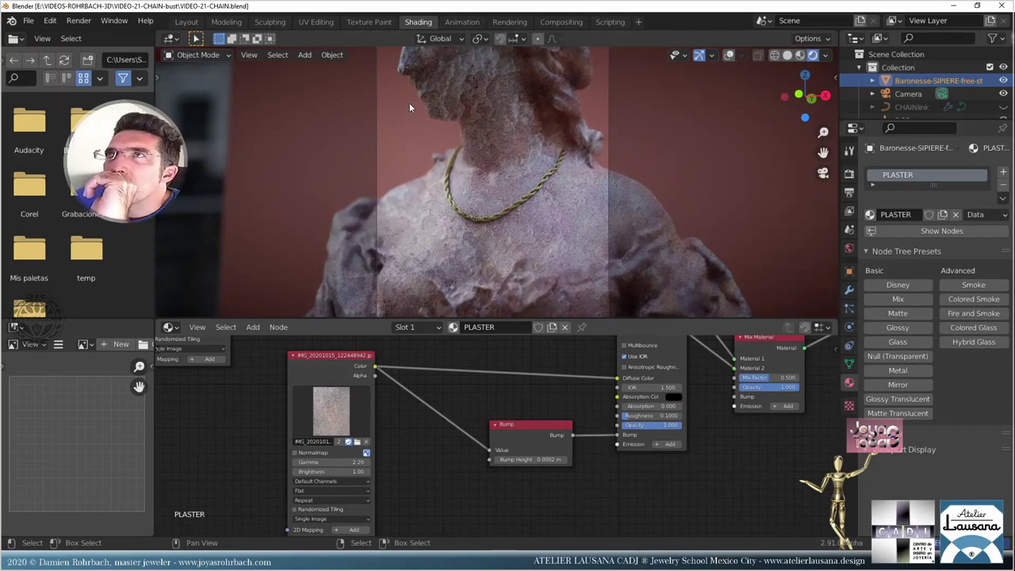
- Switch to the UV Editing workspace and unwrap the whole bust with Cube Projection
left_click(328, 22)
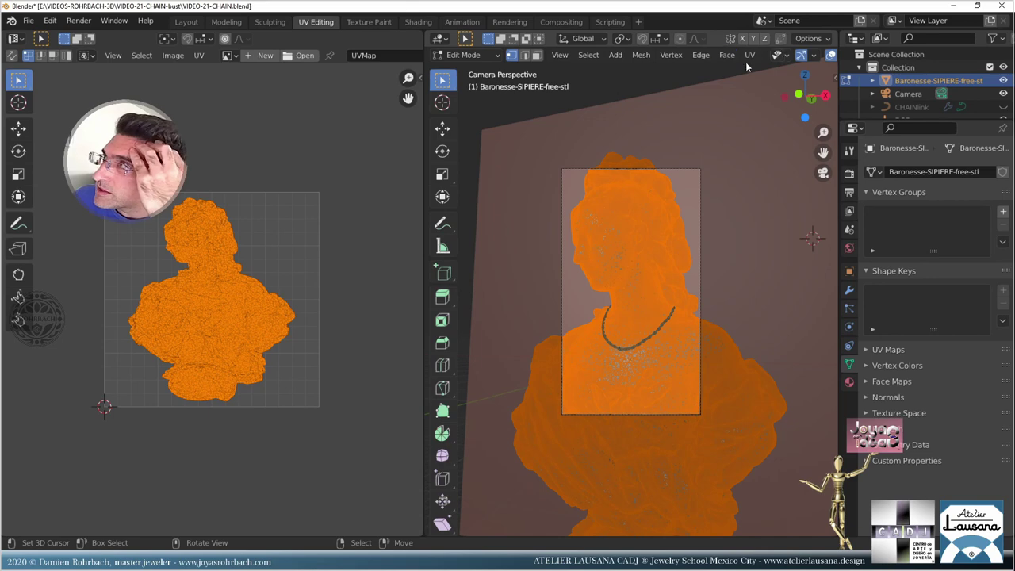
left_click(750, 55)
left_click(785, 134)
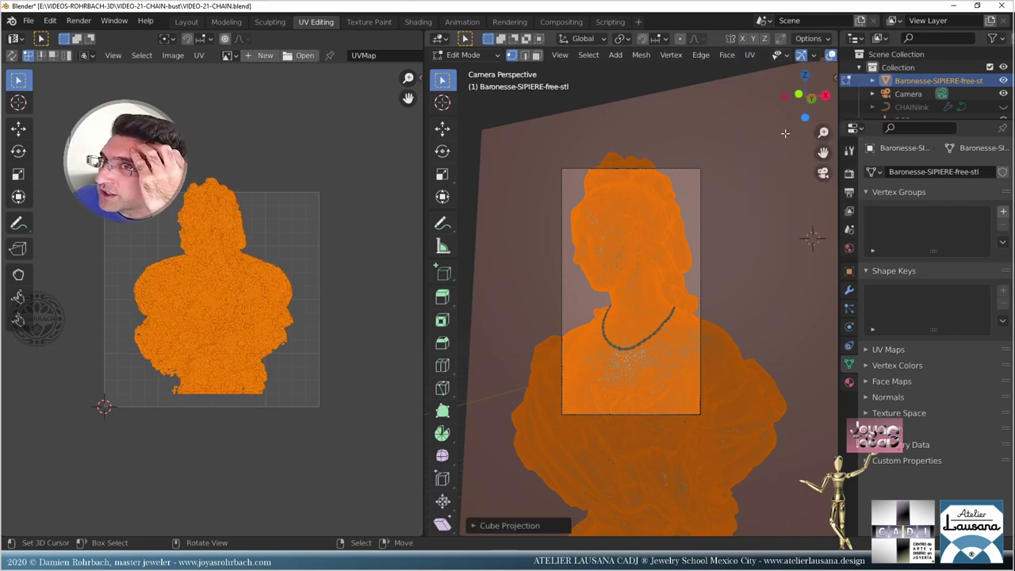
- Move the bust's UV layout down and shrink it slightly to fit the UV square, and return to the Shading workspace
key("g")
left_click(229, 247)
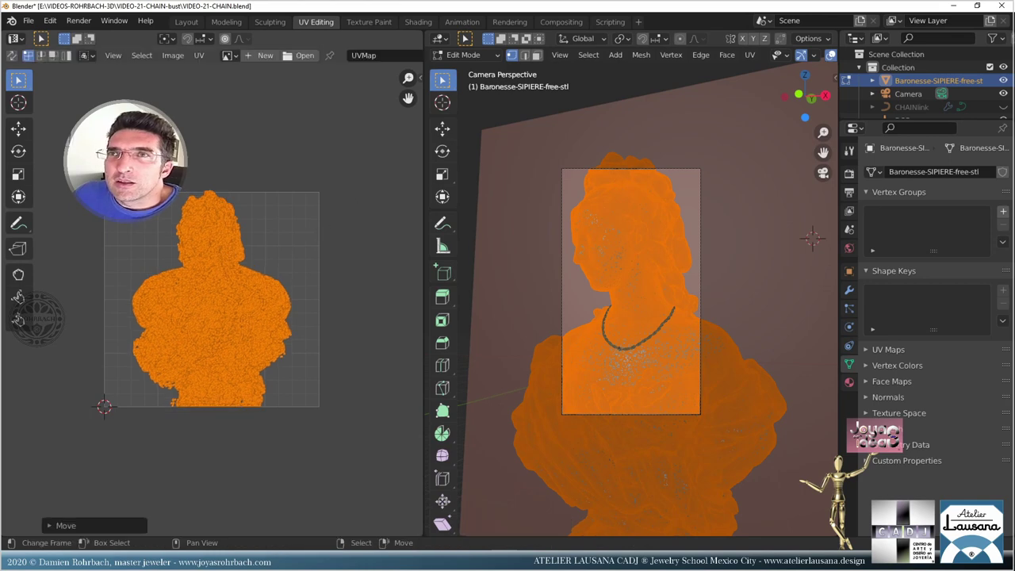
key("s")
left_click(349, 200)
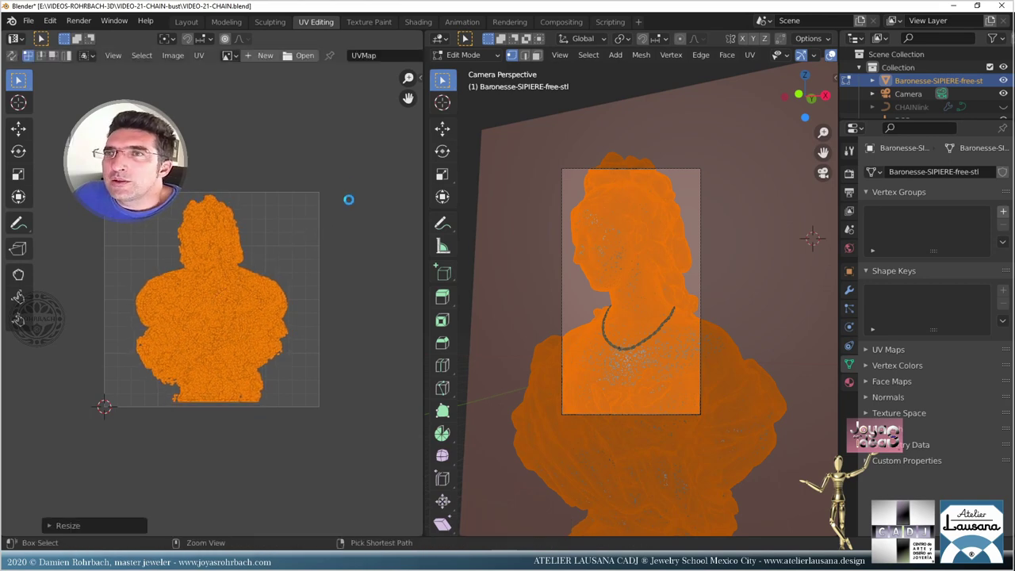
left_click(417, 23)
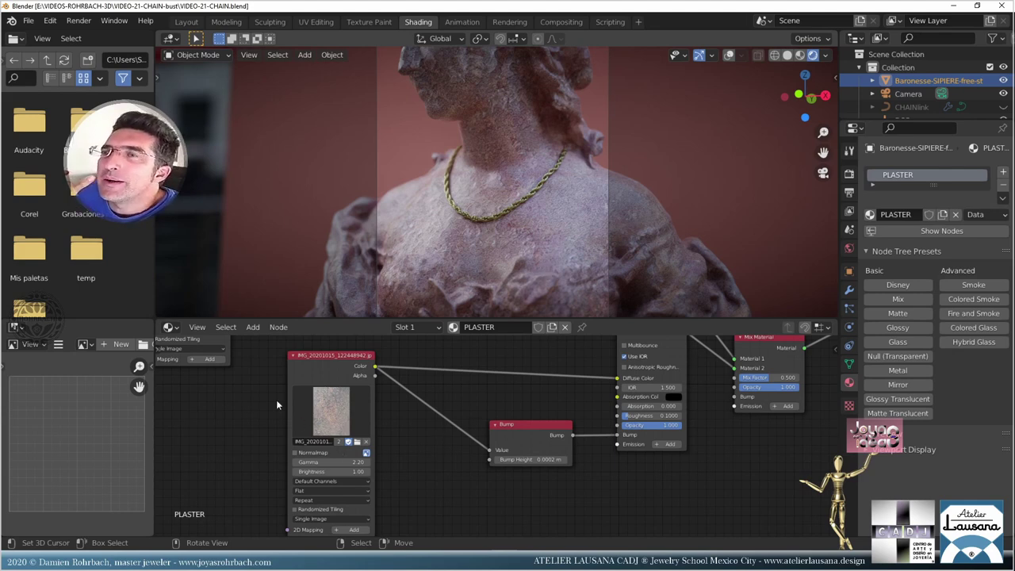
- Reduce the upper Bump node's Bump Height in the PLASTER material to 0.0001 m
middle_click_drag(339, 449, 374, 343)
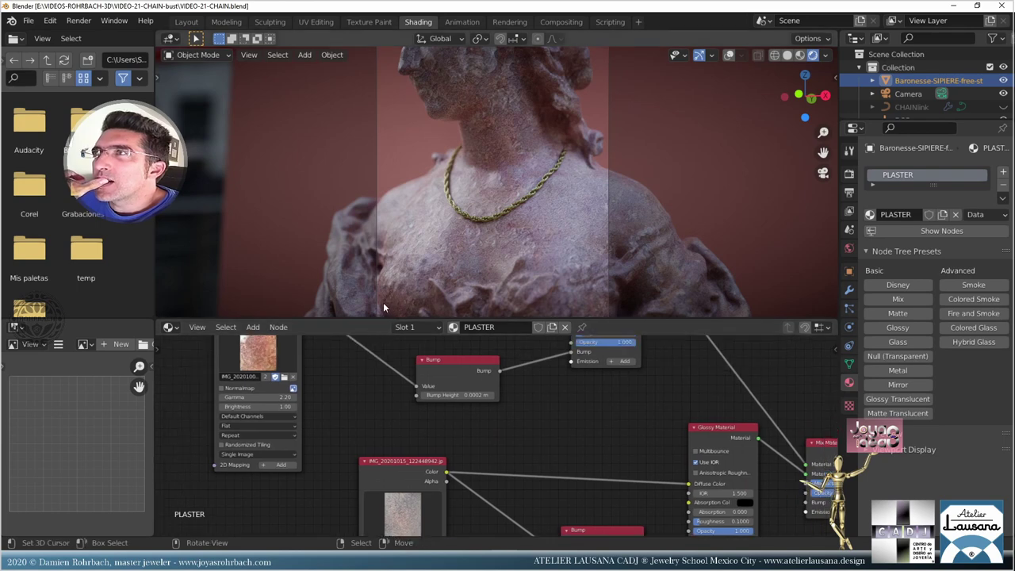
left_click(446, 395)
key("BackSpace")
key("BackSpace")
key("BackSpace")
type("1")
key("Return")
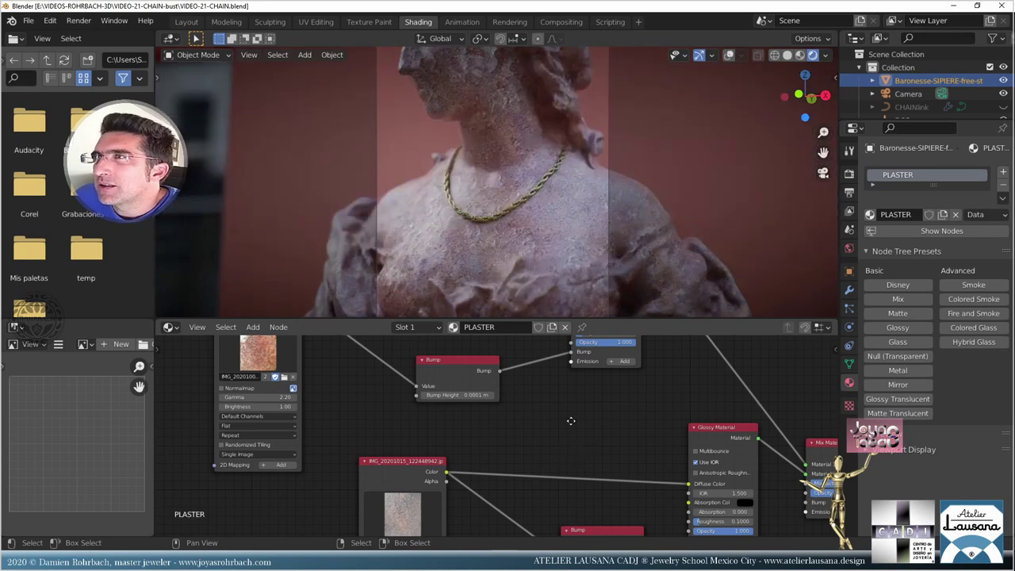
- Reduce the Bump Height of the Bump node fed by the lower plaster image to 0.0001 m
middle_click_drag(544, 390, 510, 340)
middle_click_drag(560, 517, 545, 495)
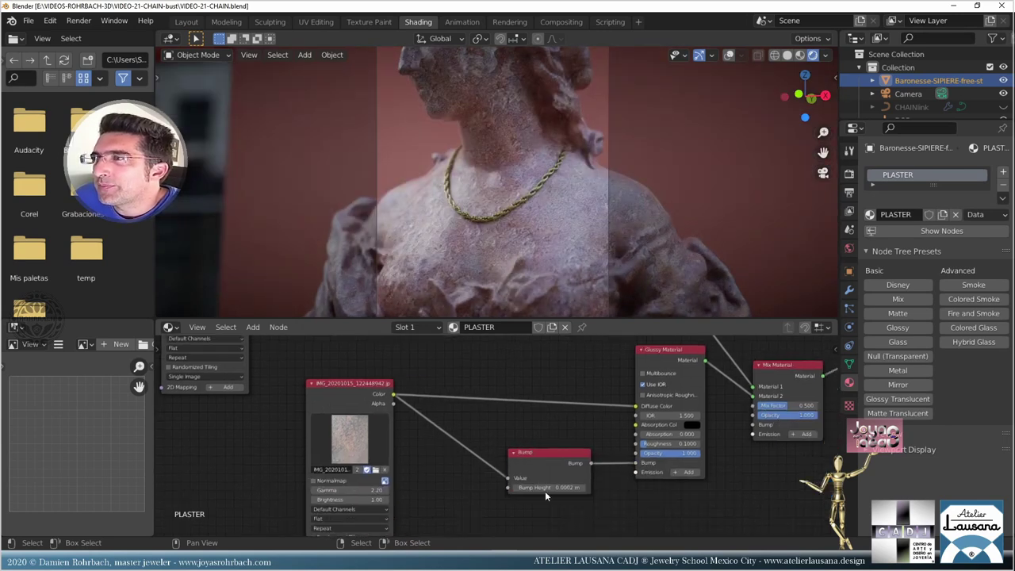
left_click(557, 489)
left_click(529, 488)
key("BackSpace")
type("1")
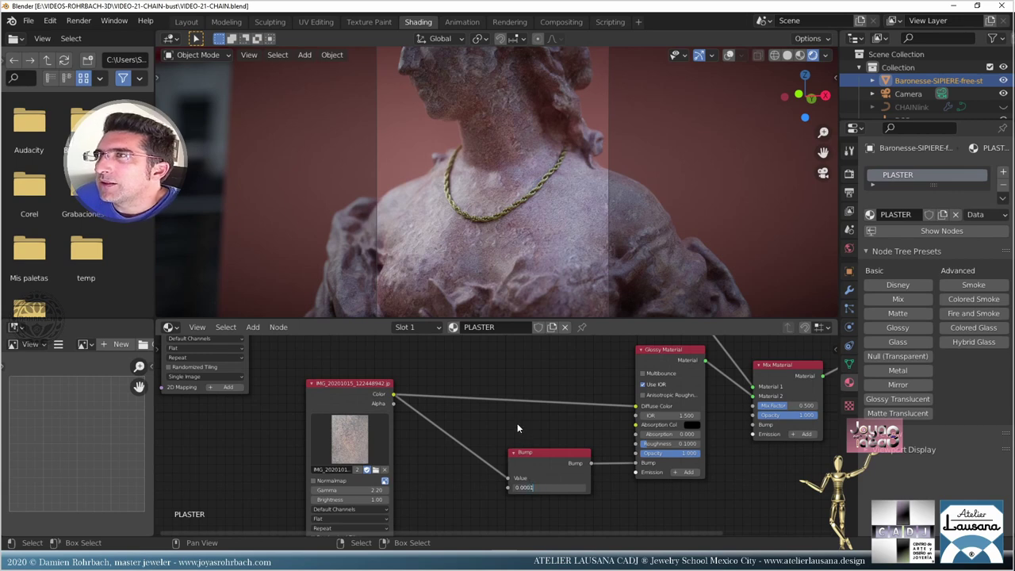
key("Return")
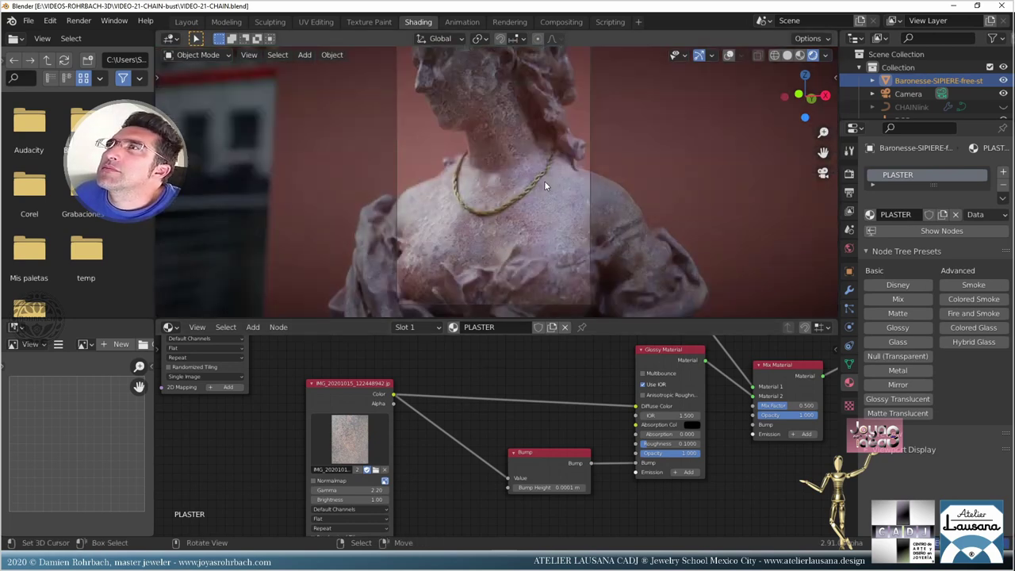
- Select the background plane and change its BACK matte diffuse colour to a pale cyan-blue, about hue 0.521 and saturation 0.244
left_click(648, 134)
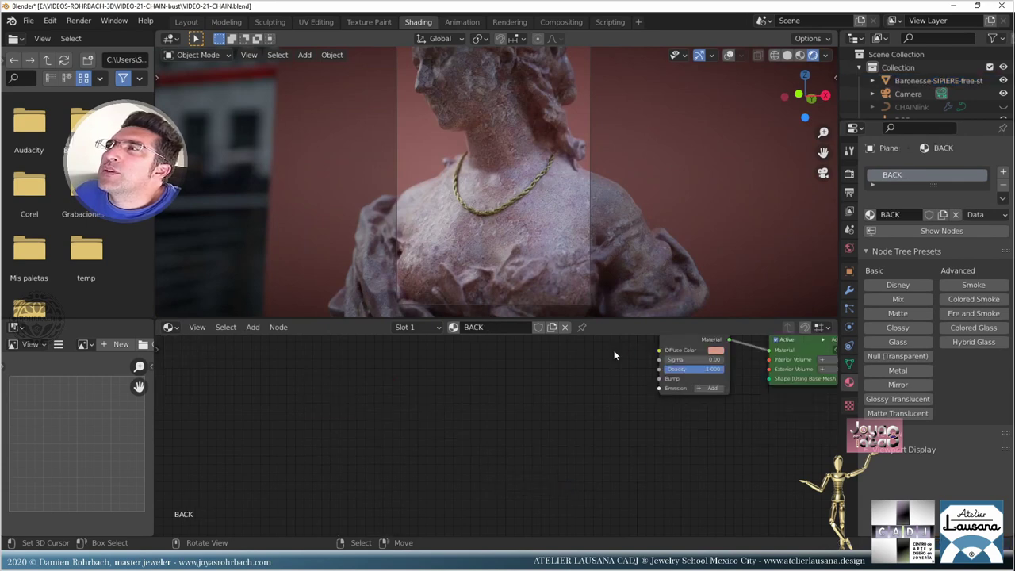
scroll(512, 422, "right", 3)
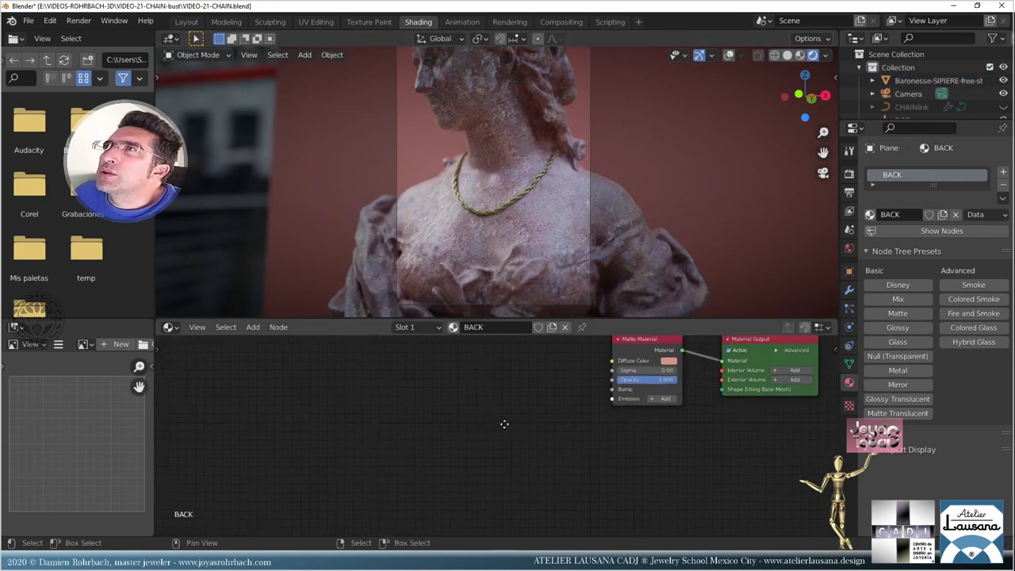
left_click(666, 361)
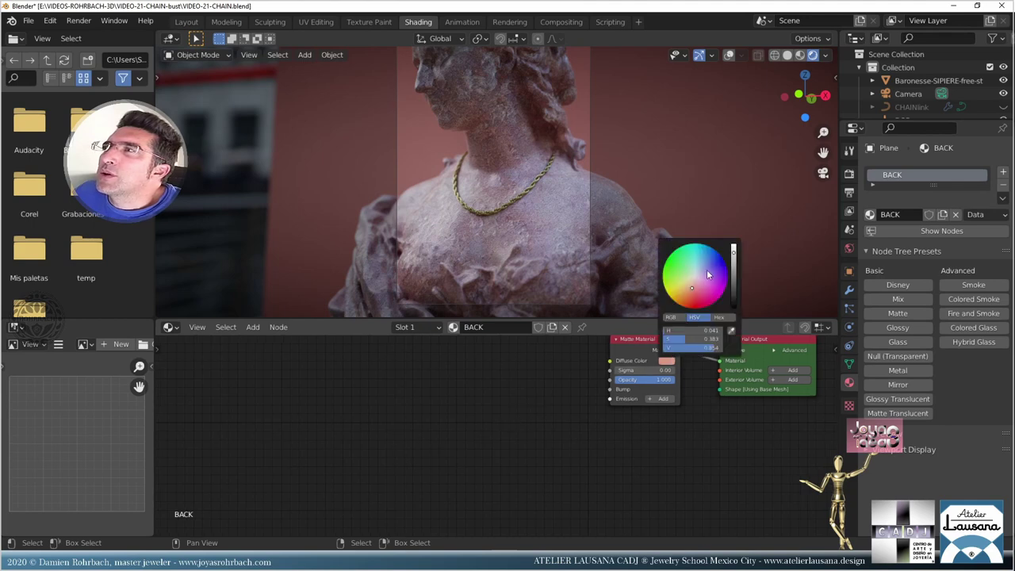
left_click_drag(699, 272, 697, 271)
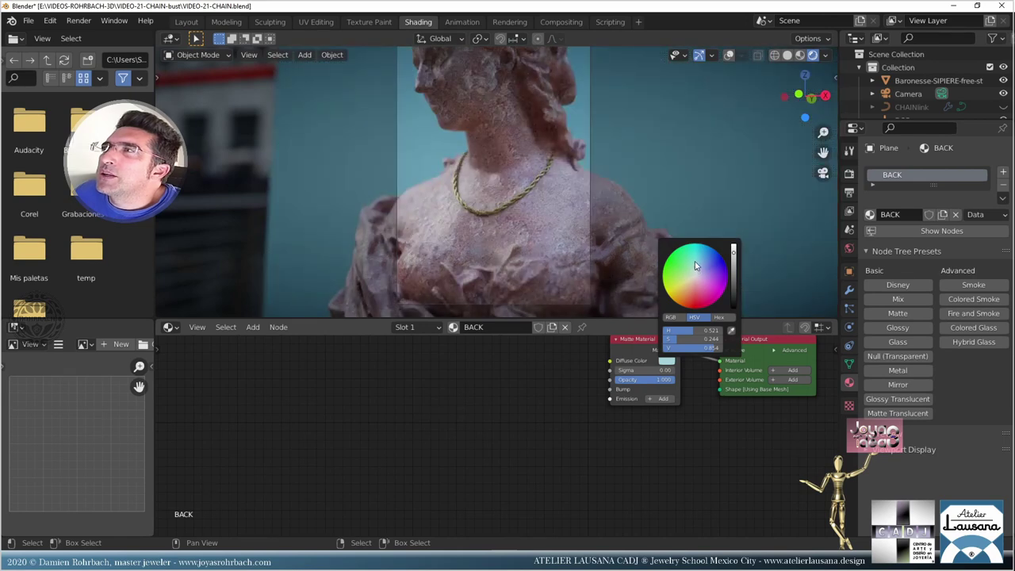
- Shift the BACK matte diffuse colour to a pale green, about hue 0.456 and saturation 0.235
left_click(691, 261)
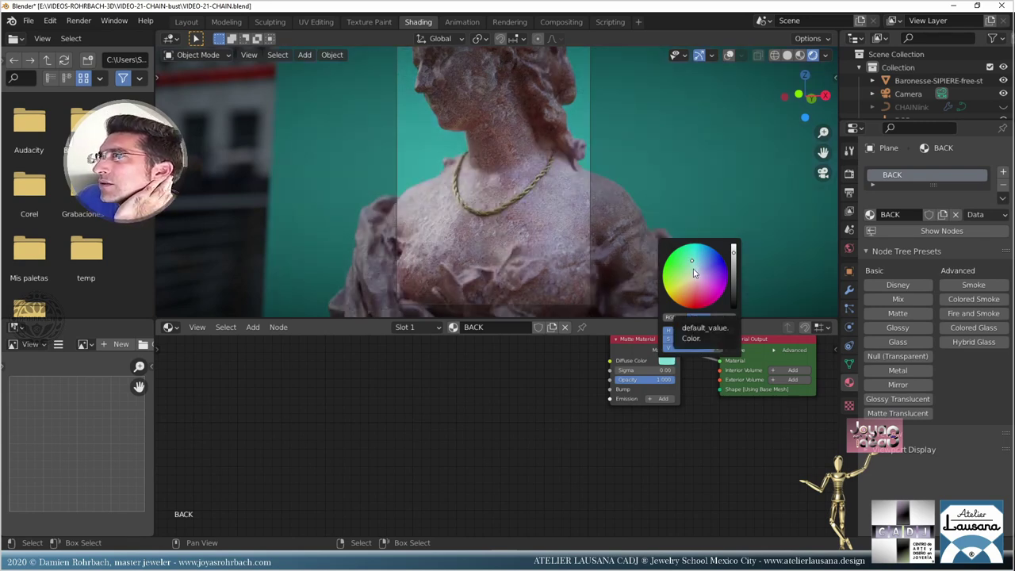
left_click(694, 273)
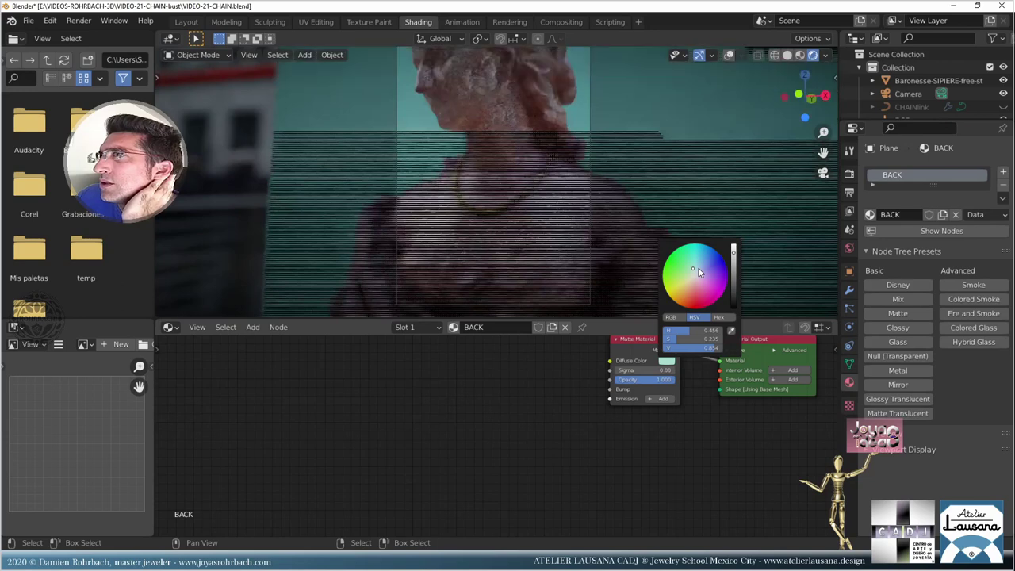
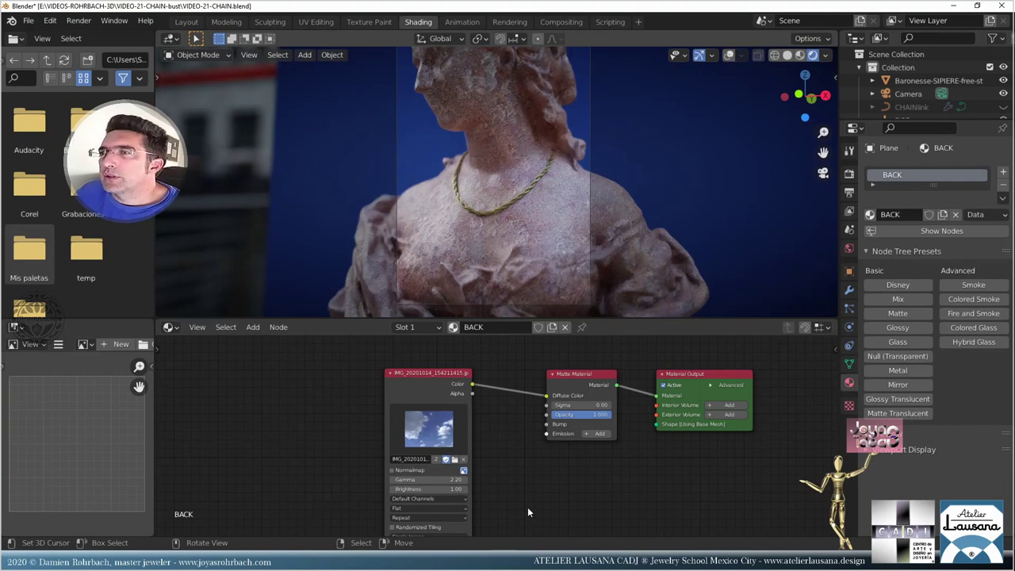
- Add a 2D Mapping node to the sky image texture in the BACK material
middle_click_drag(541, 450, 539, 424)
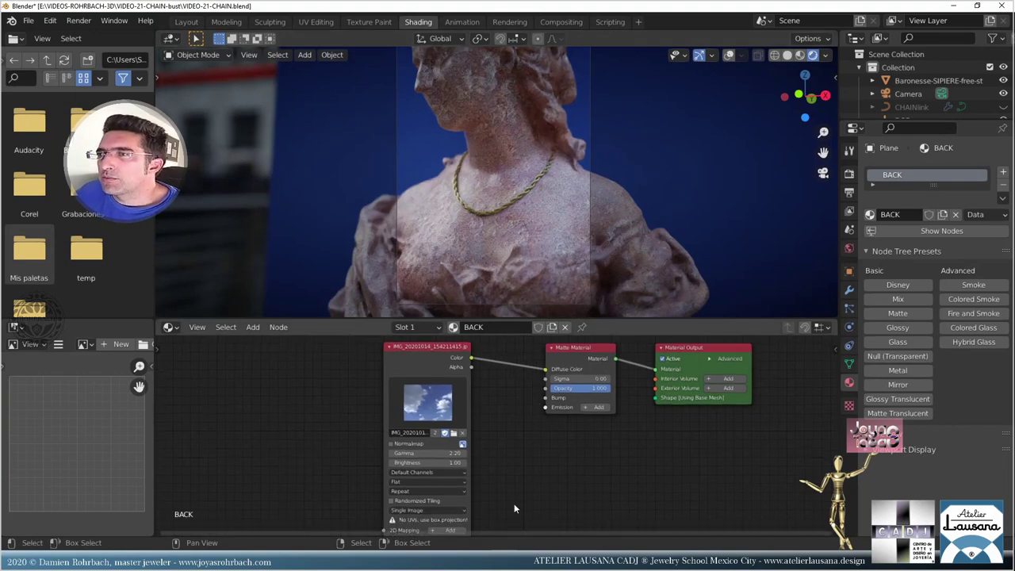
middle_click_drag(461, 526, 447, 528)
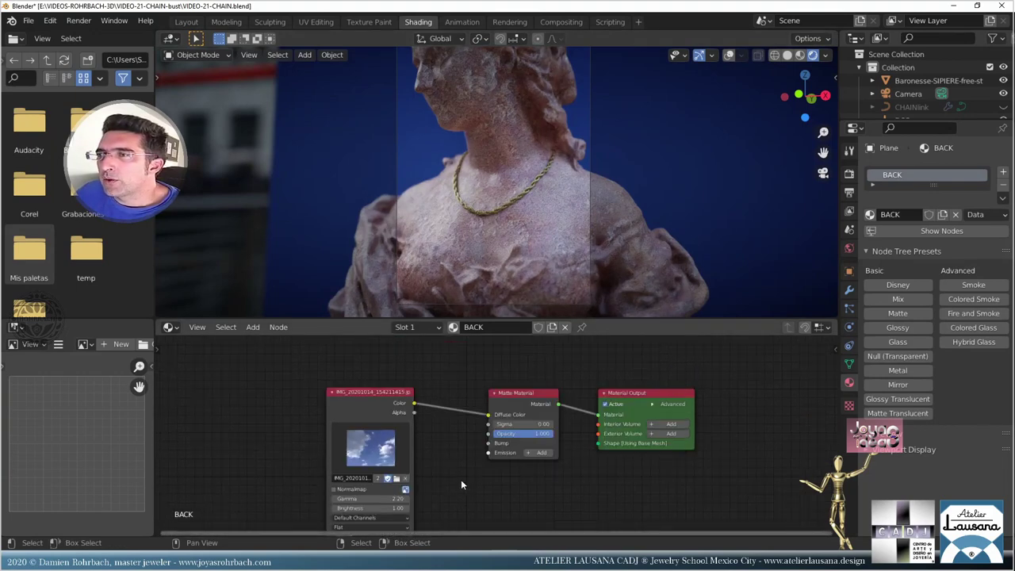
middle_click_drag(466, 416, 463, 387)
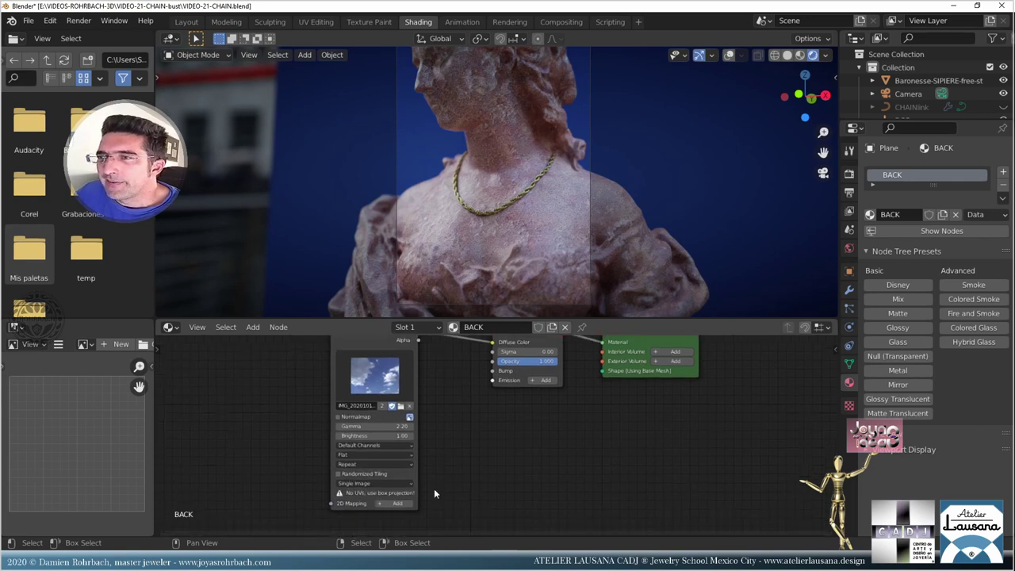
left_click(403, 491)
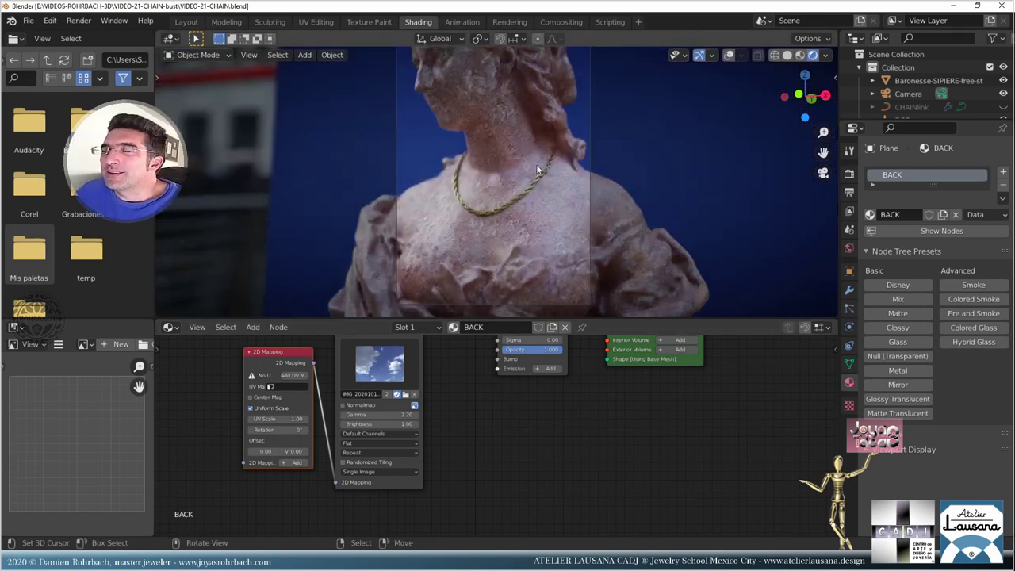
- Show face orientation in the Layout workspace to check the background plane's normals
left_click(197, 24)
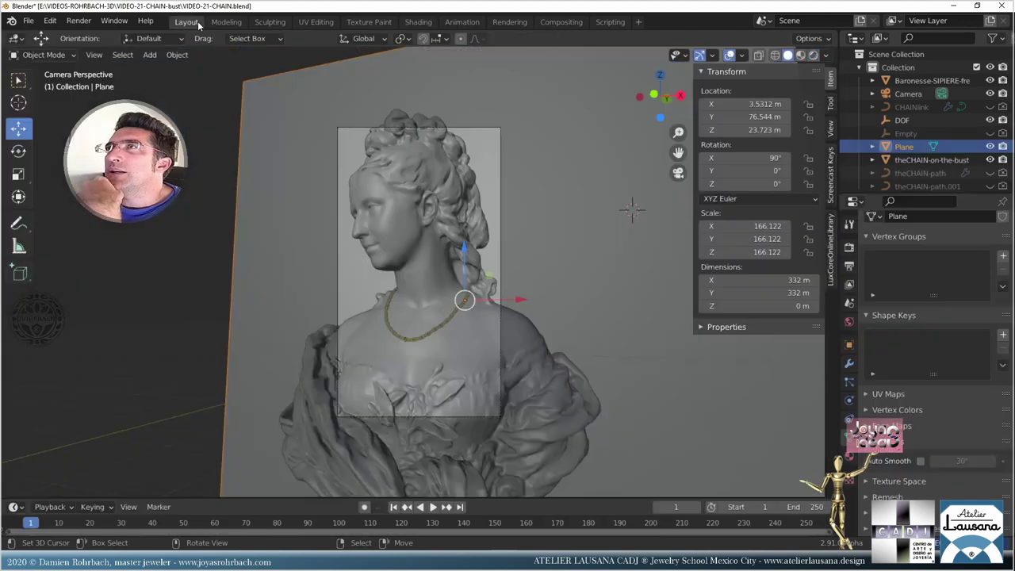
left_click(740, 54)
left_click(666, 290)
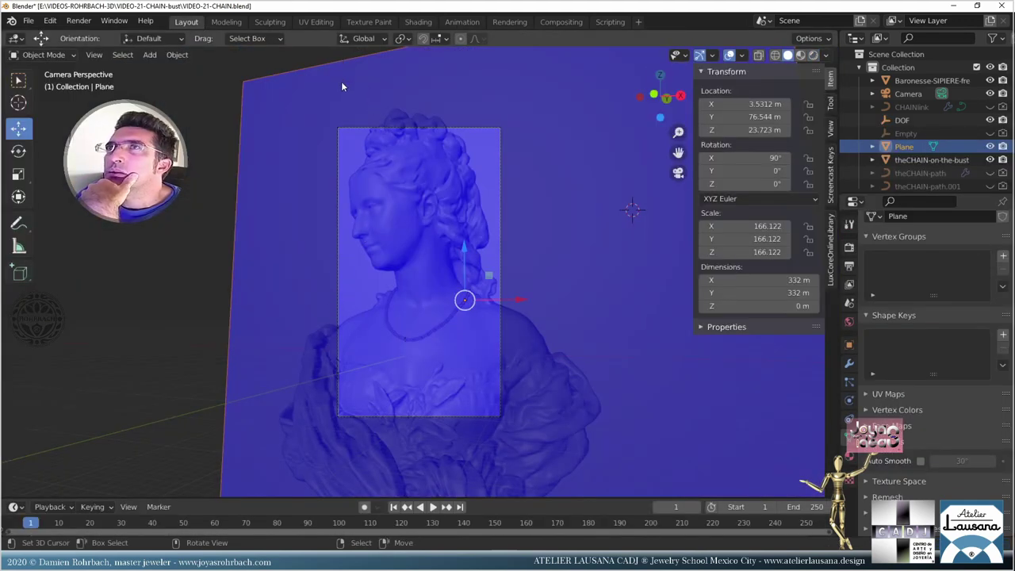
- Unwrap the background plane in the UV Editing workspace with Project From View, using the front view
left_click(315, 22)
scroll(547, 239, "down", 2)
key("KP_0")
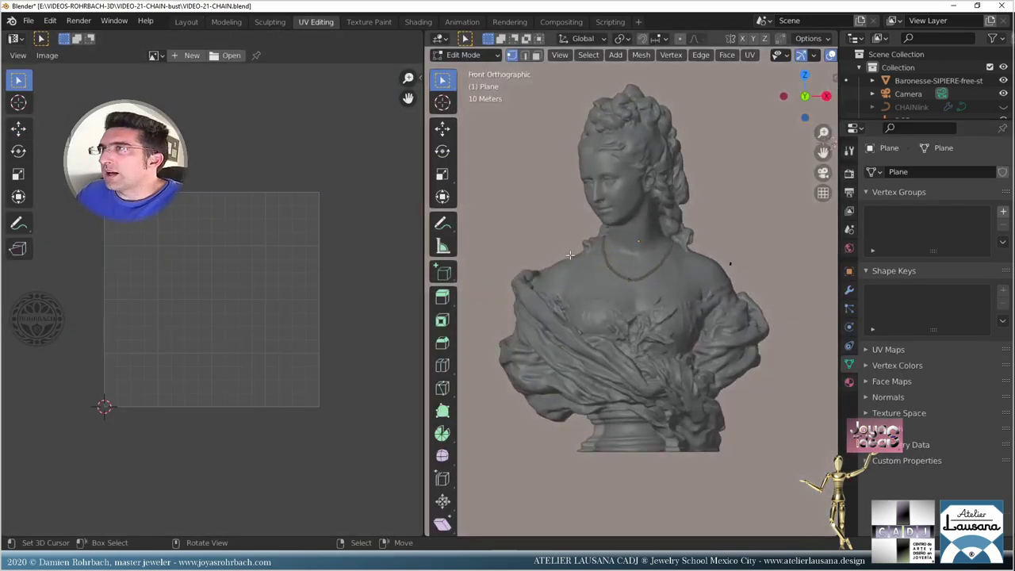
key("KP_1")
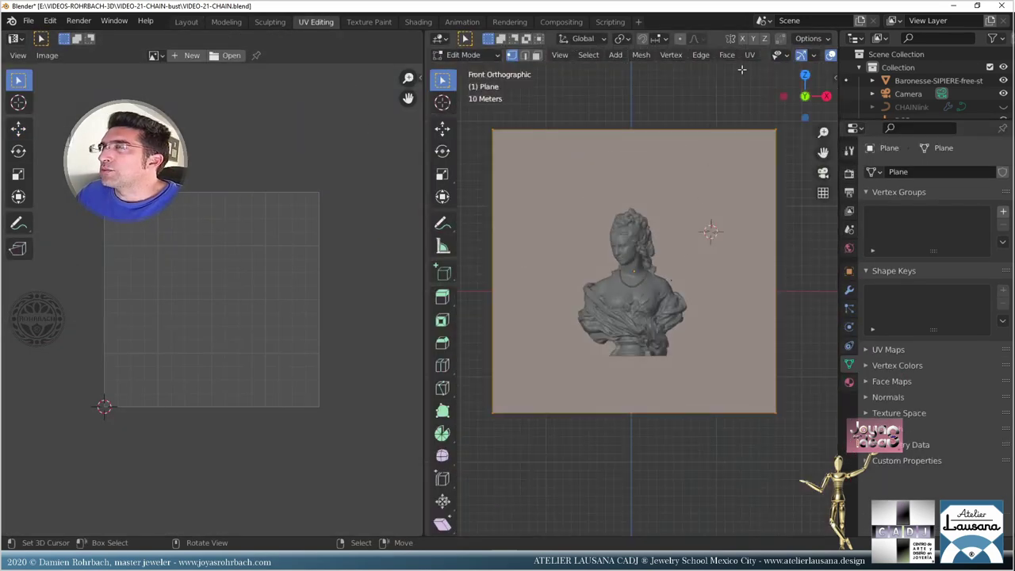
left_click(749, 54)
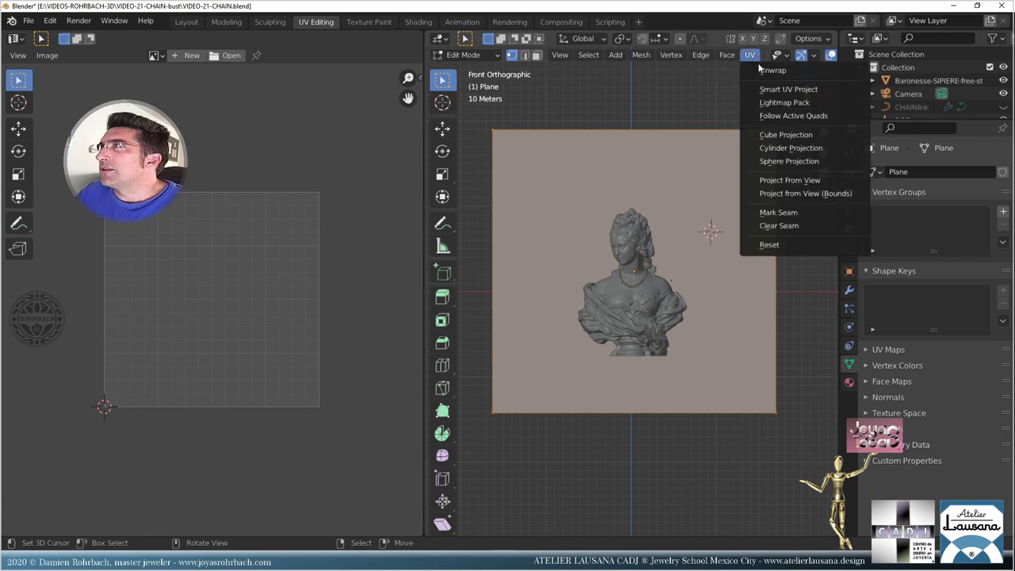
left_click(790, 180)
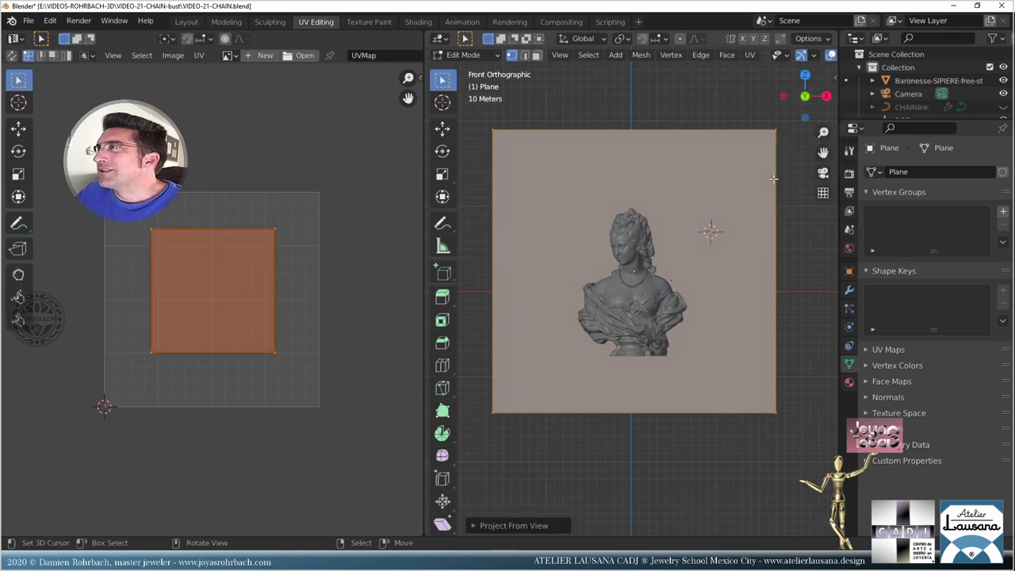
- Scale the plane's UV layout up by about 1.5 inside the UV square, reposition it, and return to the Shading workspace
key("s")
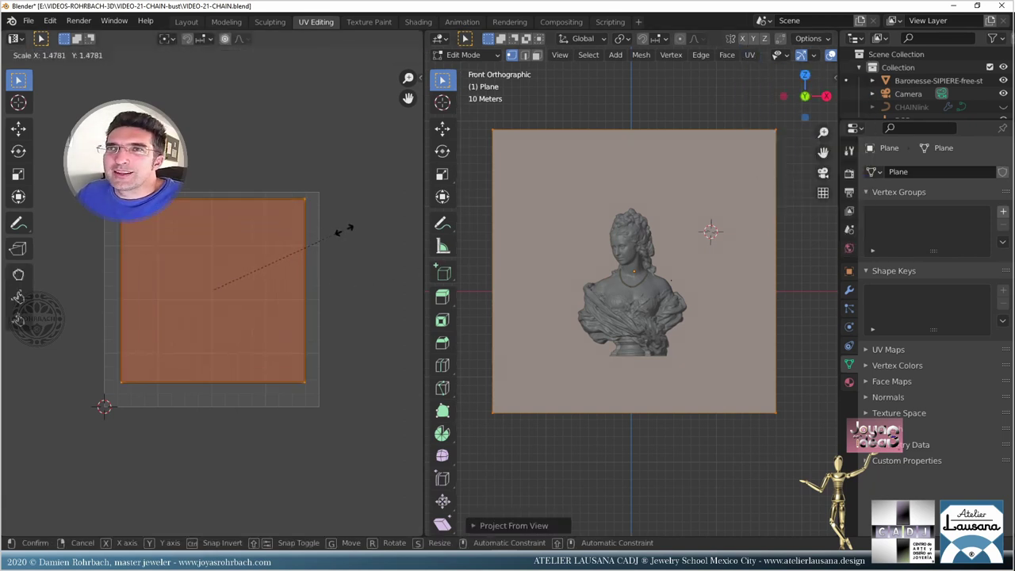
left_click(309, 240)
key("h")
key("alt+h")
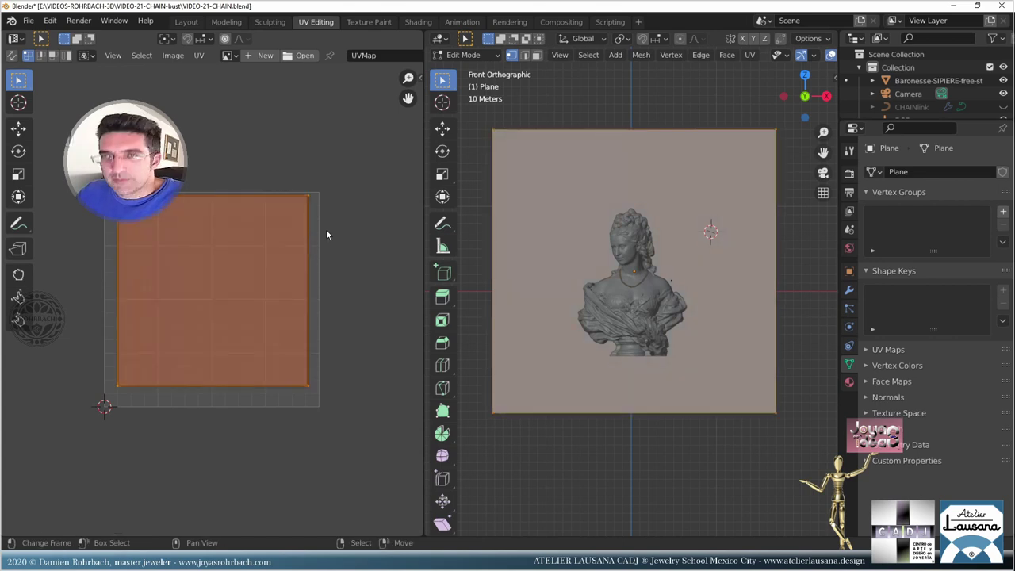
key("g")
left_click(343, 149)
left_click(418, 21)
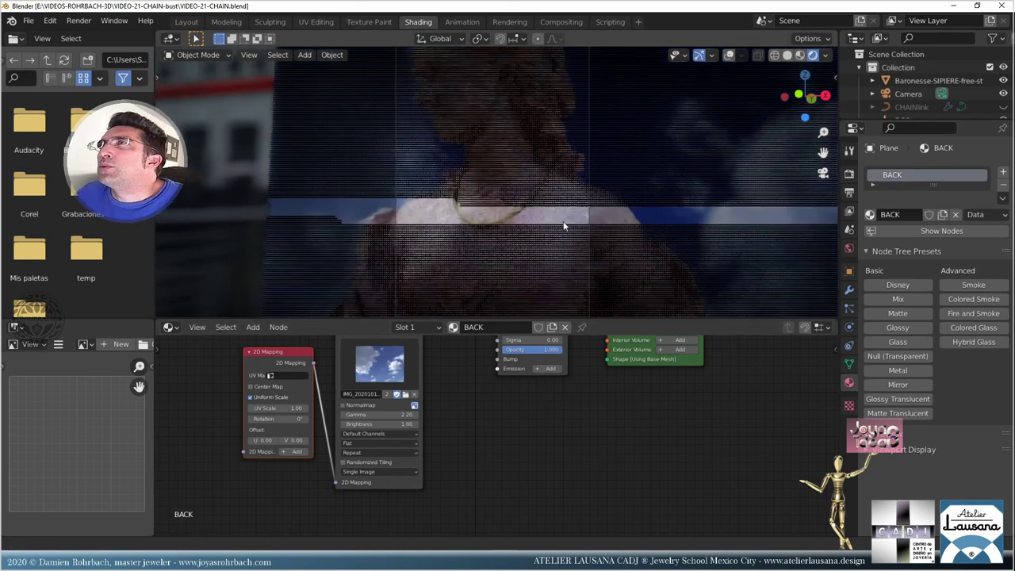
- Insert an HSV node between the sky image's colour output and the Matte Material's diffuse colour
middle_click_drag(563, 223, 475, 252, "shift")
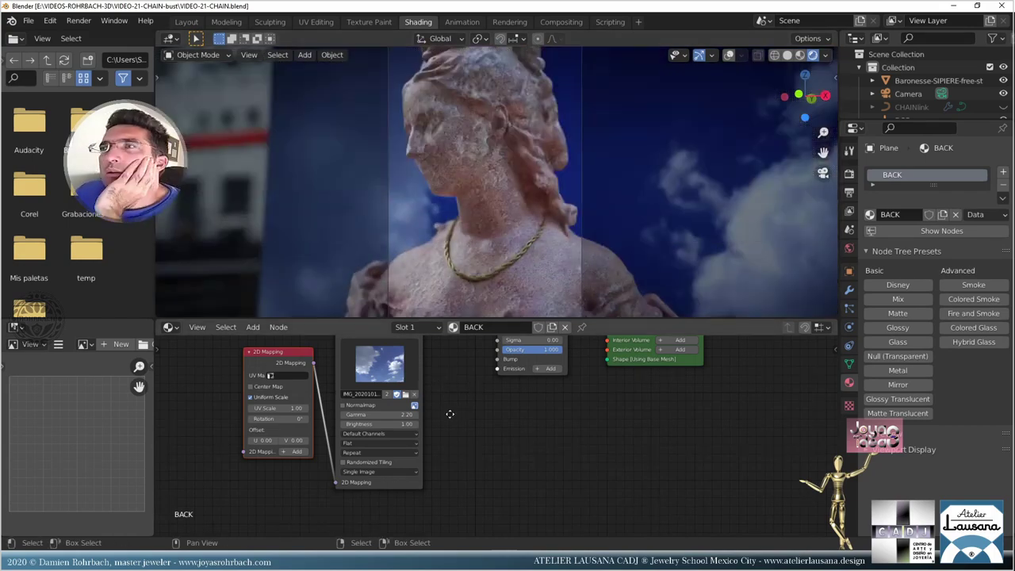
middle_click_drag(445, 414, 368, 495)
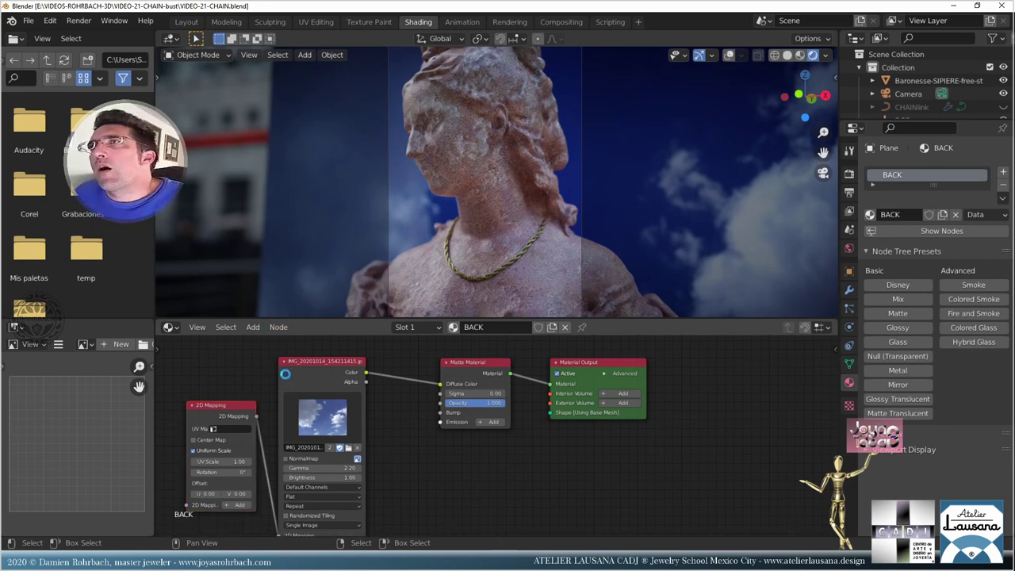
left_click(257, 328)
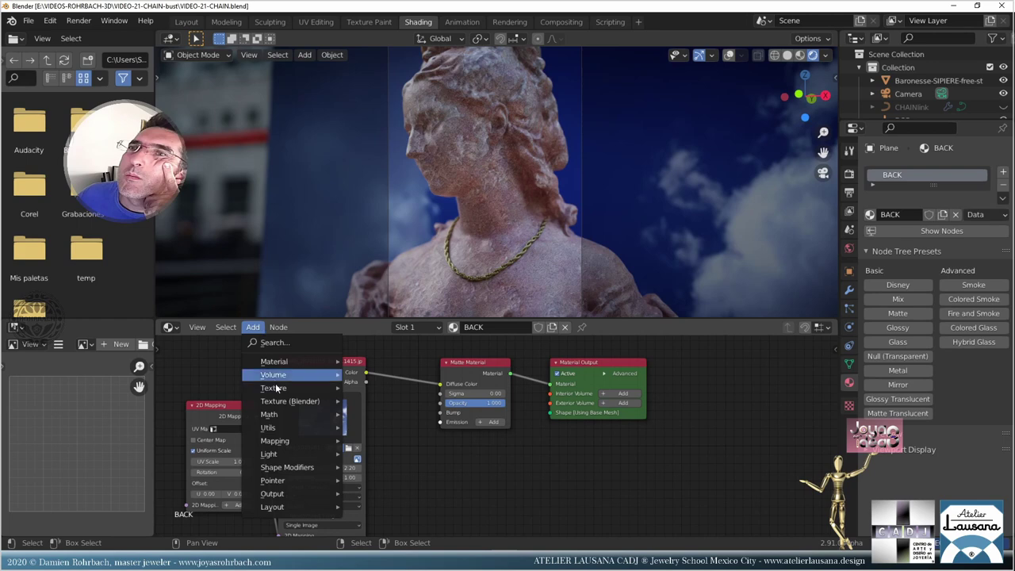
mouse_move(278, 402)
mouse_move(269, 427)
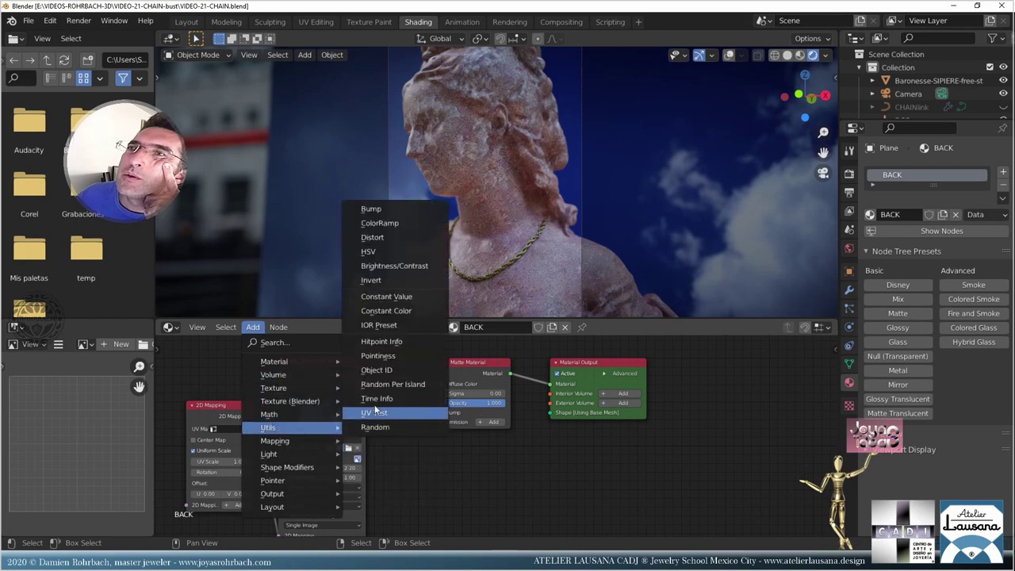
left_click(406, 251)
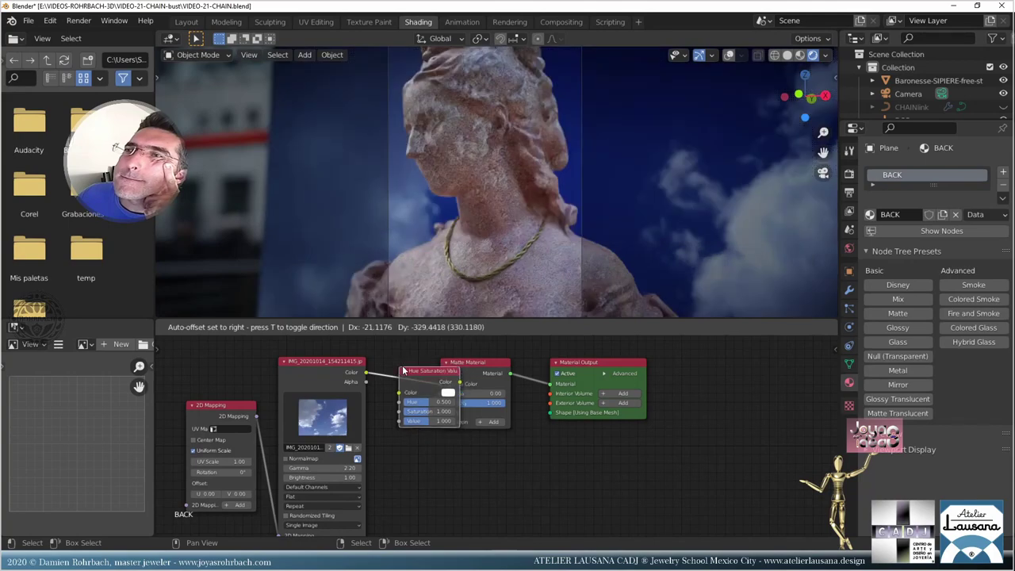
left_click(403, 370)
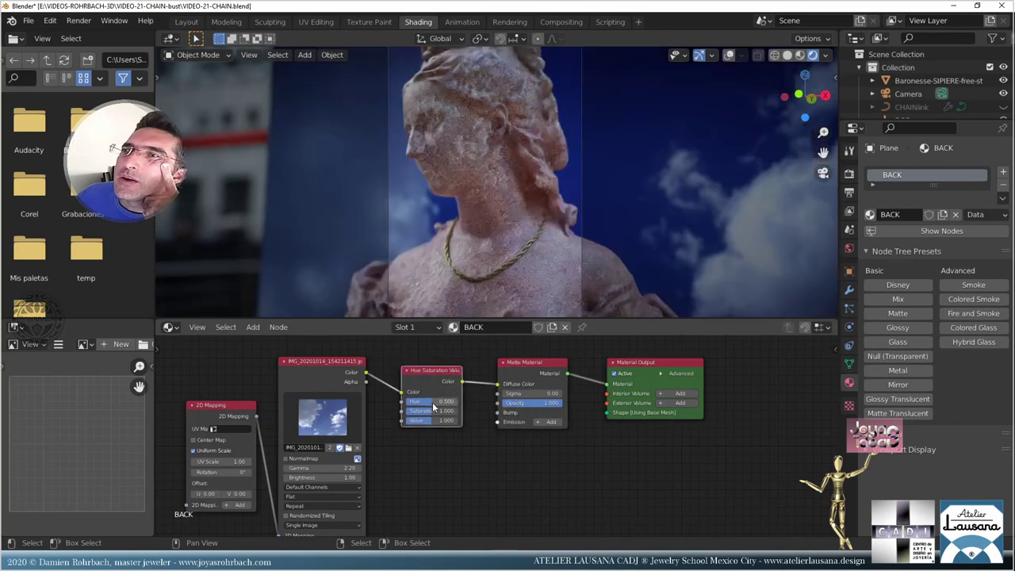
- Set the Hue Saturation Value node's Hue to 0.45 and its Saturation to 0.85
left_click(432, 402)
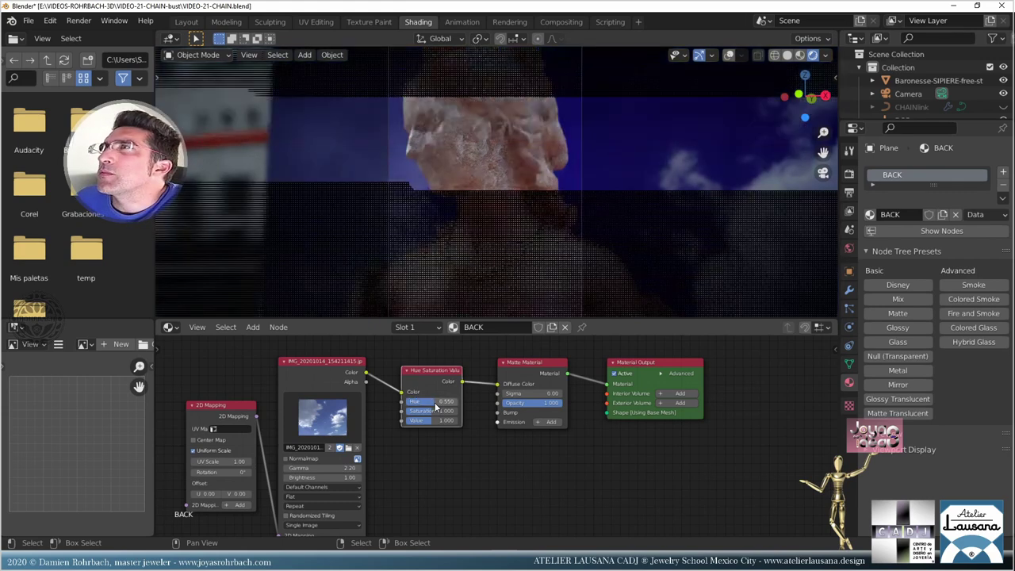
left_click(434, 402)
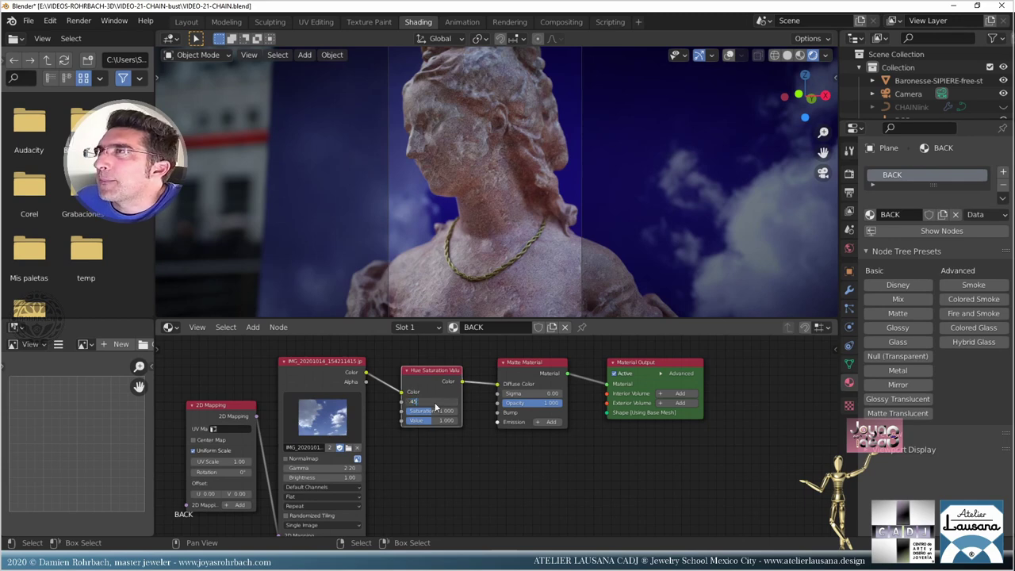
type(".45")
key("Return")
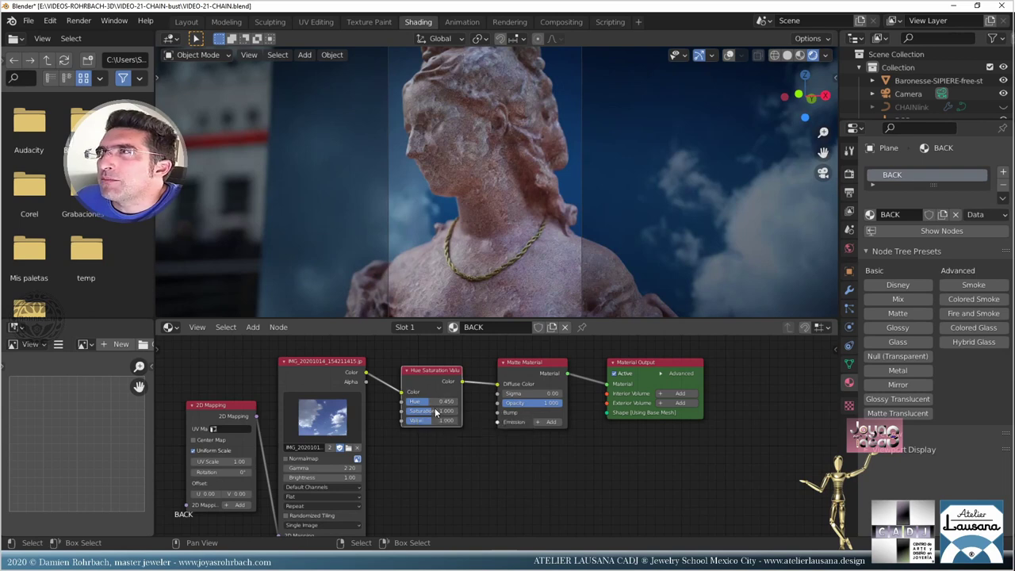
left_click(434, 411)
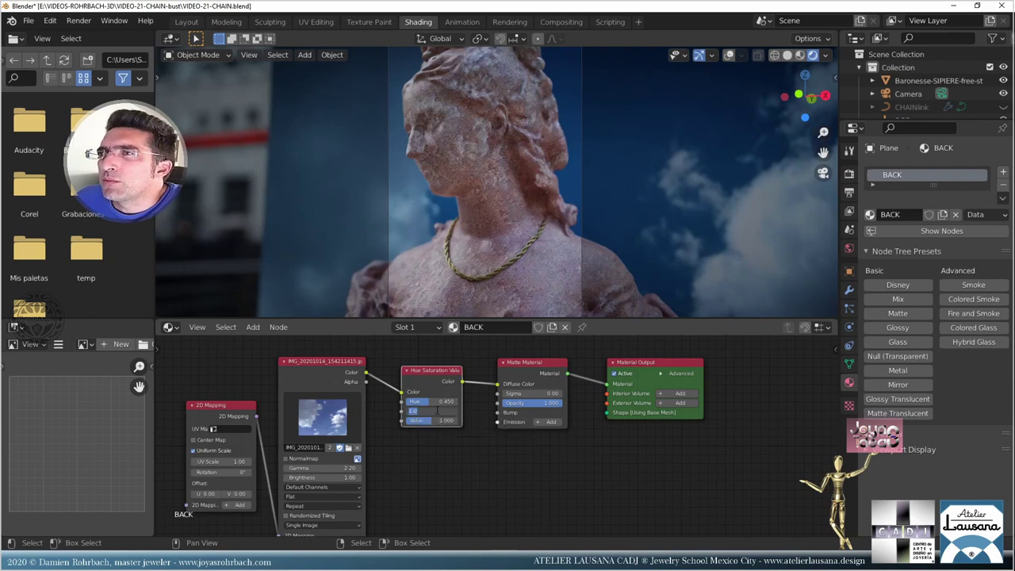
type(".85")
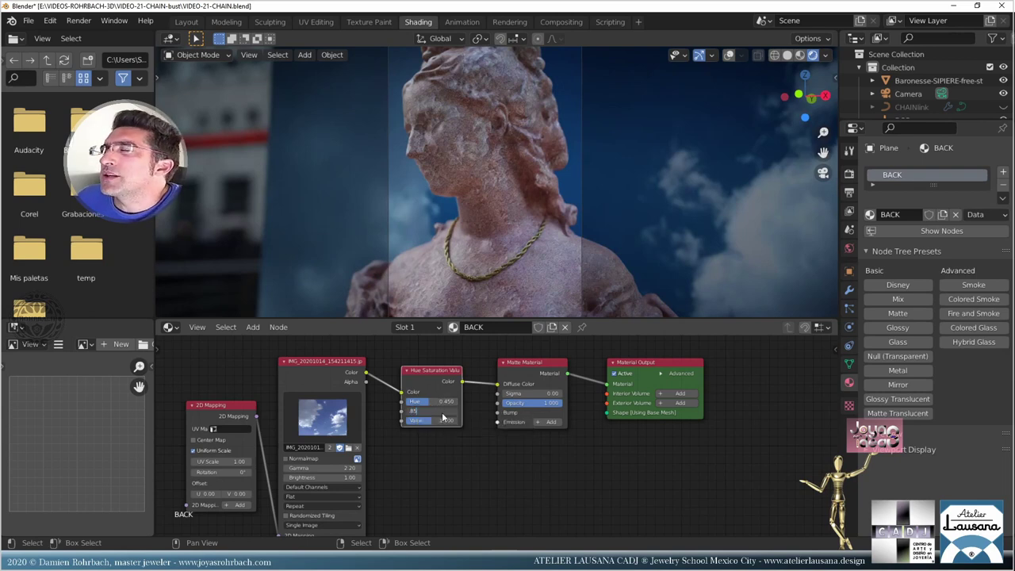
key("Return")
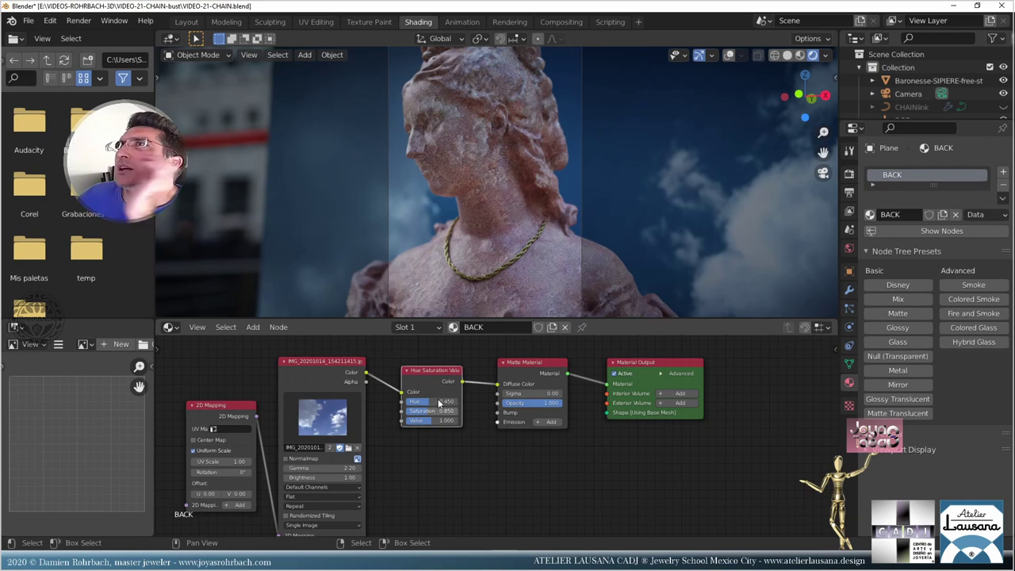
- Select the bust and set the Bump Height of both Bump nodes in the PLASTER material to 0.00005 m
left_click(478, 133)
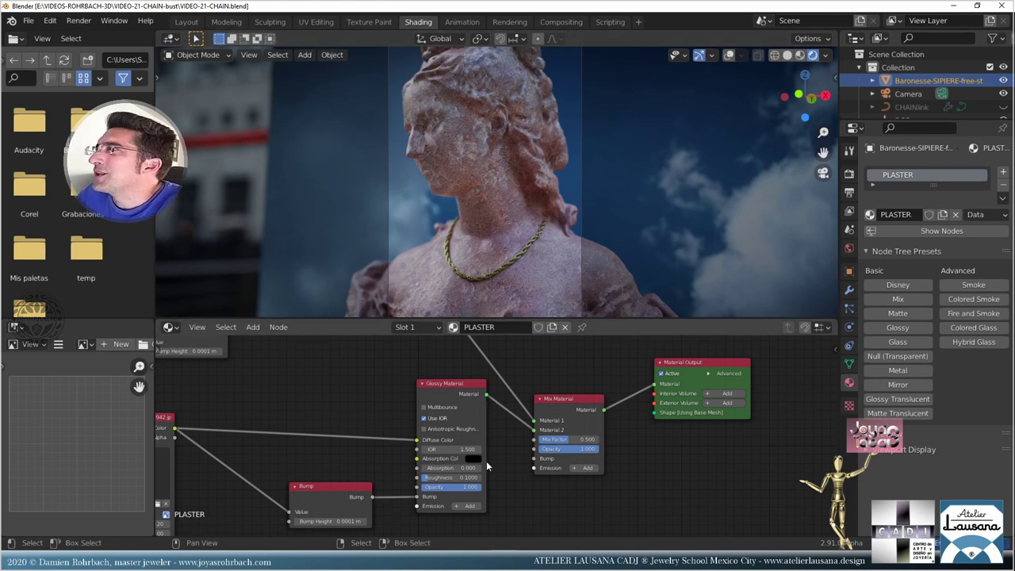
left_click(348, 520)
type("0.00005")
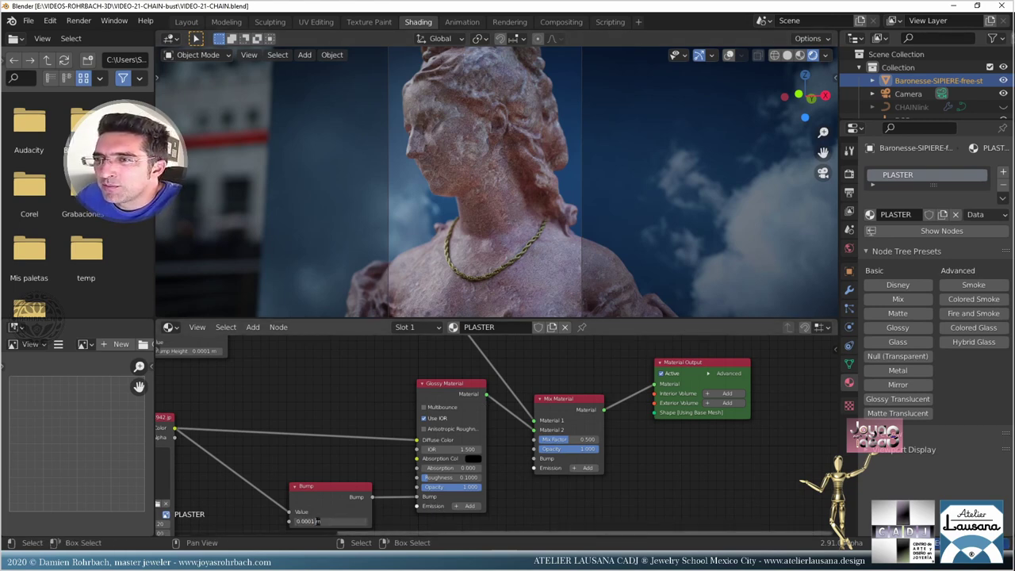
key("Return")
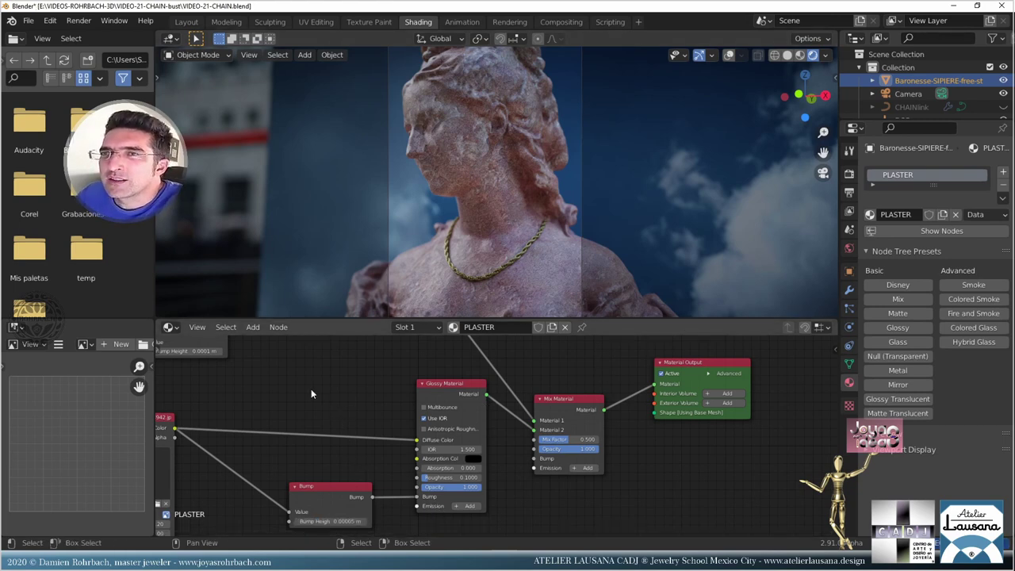
left_click(208, 351)
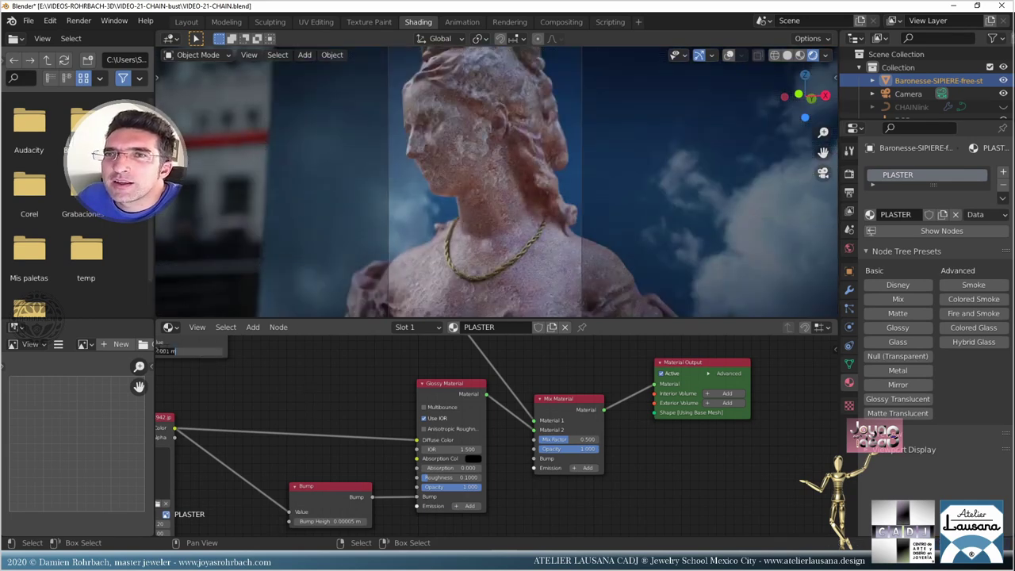
key("BackSpace")
type("05")
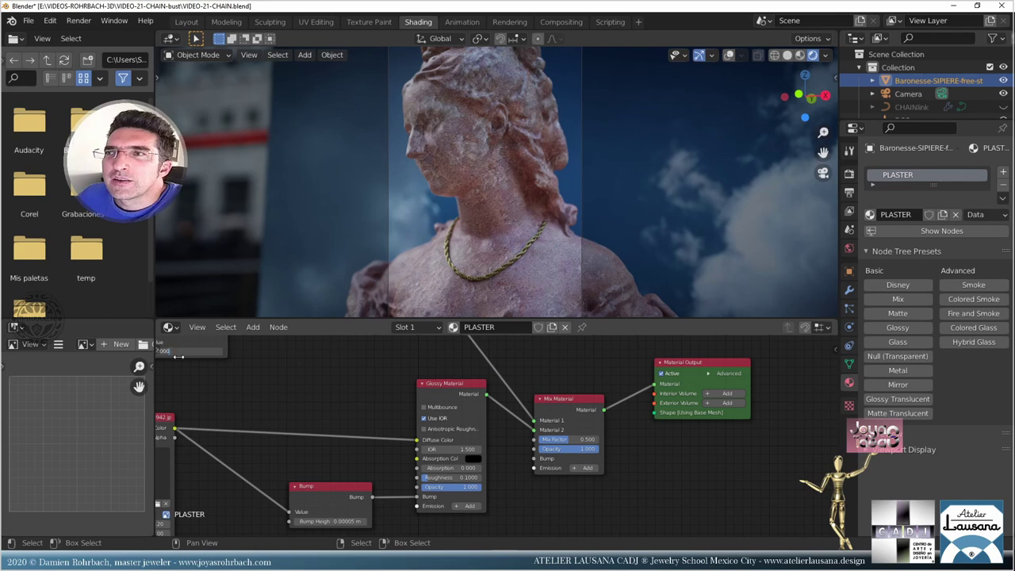
key("Return")
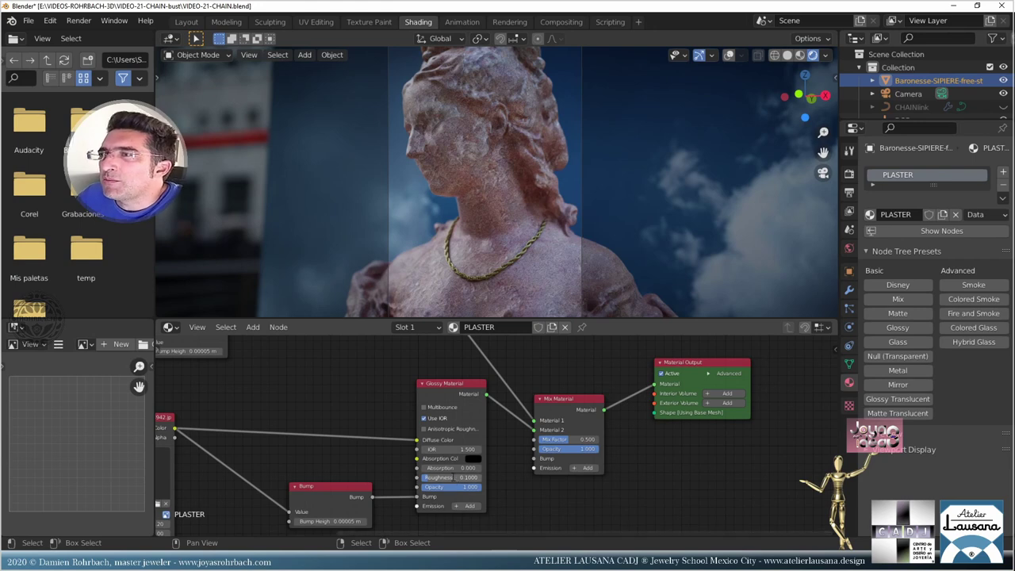
- Set the roughness of the PLASTER Glossy Material feeding Material 2 to 0.01 and save the file
left_click(454, 477)
type("0.01")
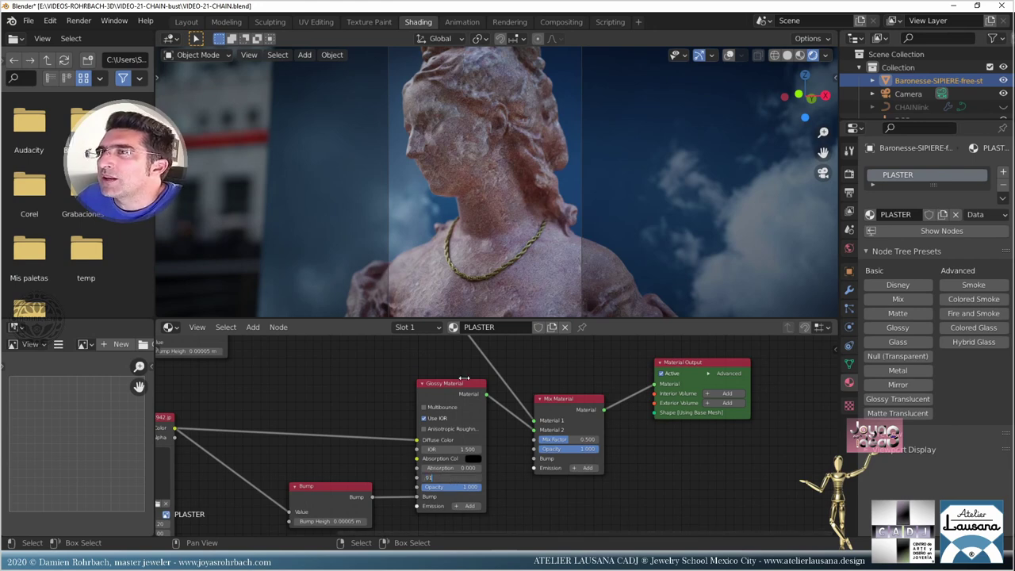
key("Return")
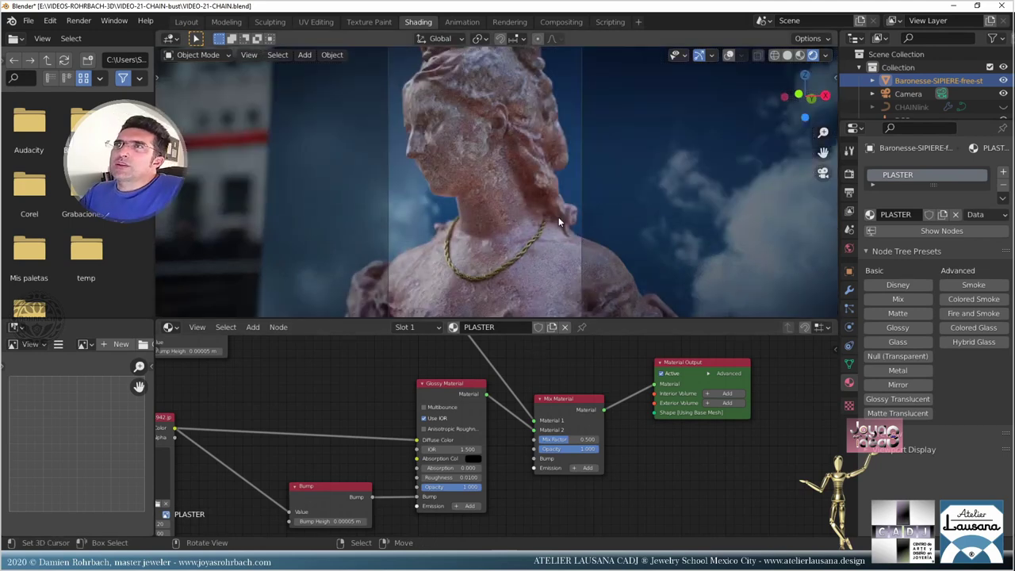
key("ctrl+s")
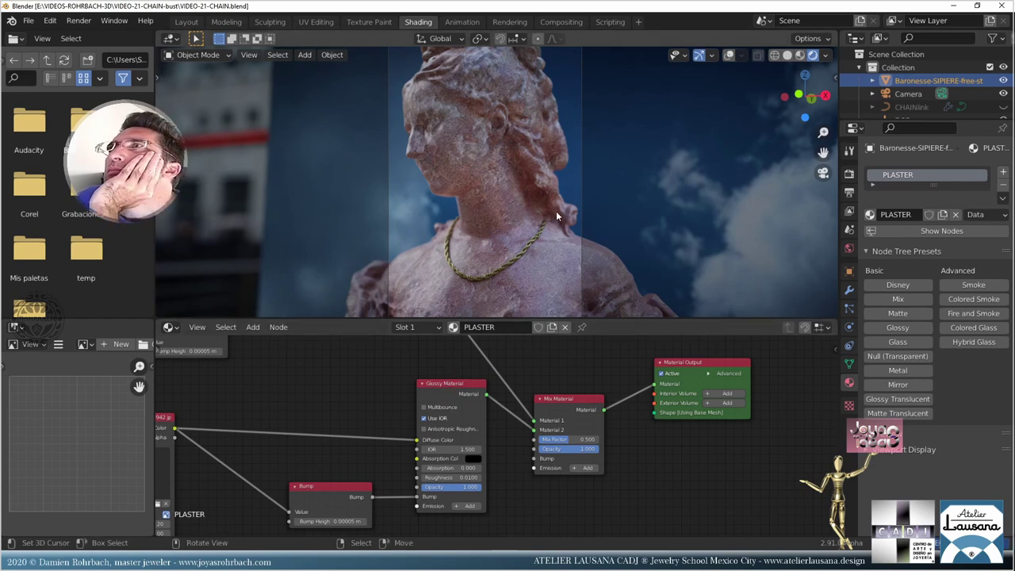
key("Right")
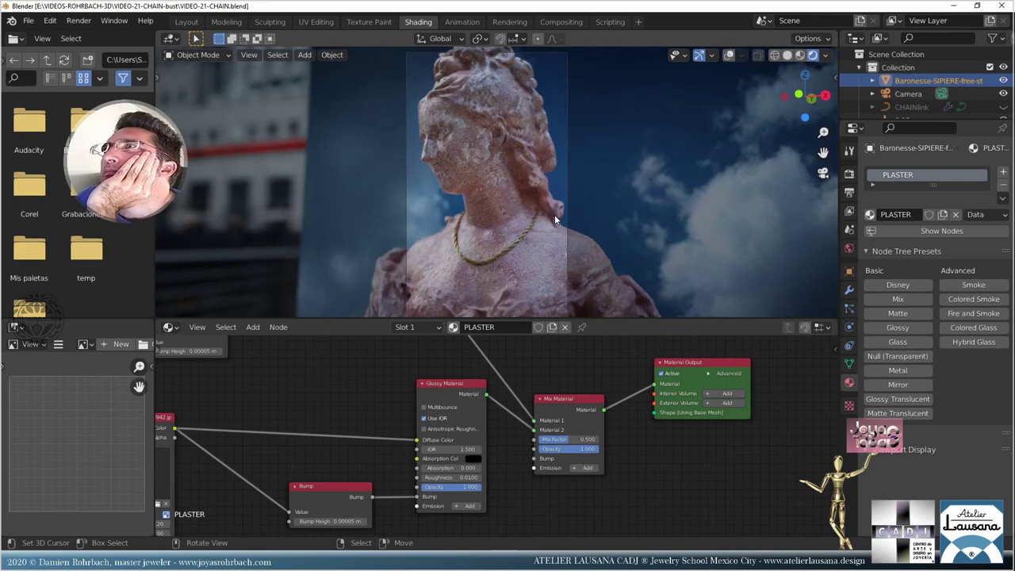
key("Right")
key("Right")
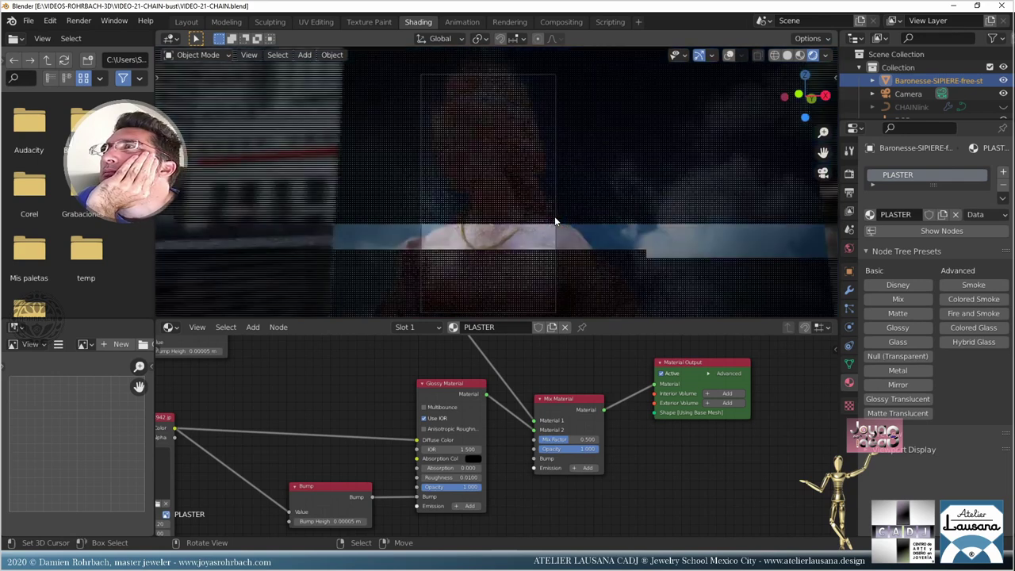